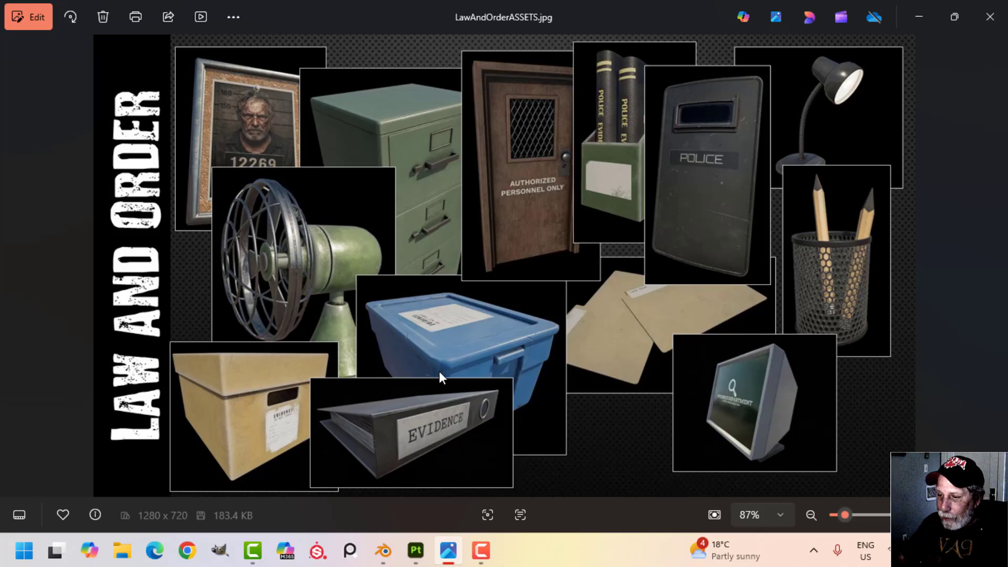
# Switch to Blender and add a plane at the centre of the empty scene.
pyautogui.click(384, 549)
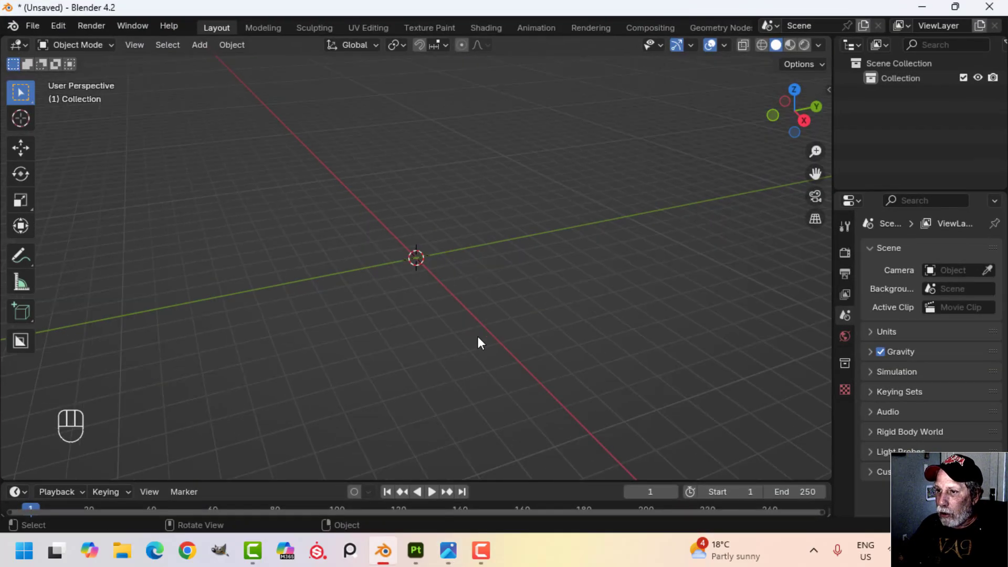
pyautogui.keyDown('shift'); pyautogui.moveTo(477, 336); pyautogui.dragTo(445, 315, button='middle'); pyautogui.keyUp('shift')
pyautogui.keyDown('shift'); pyautogui.moveTo(445, 315); pyautogui.dragTo(470, 298, button='middle'); pyautogui.keyUp('shift')
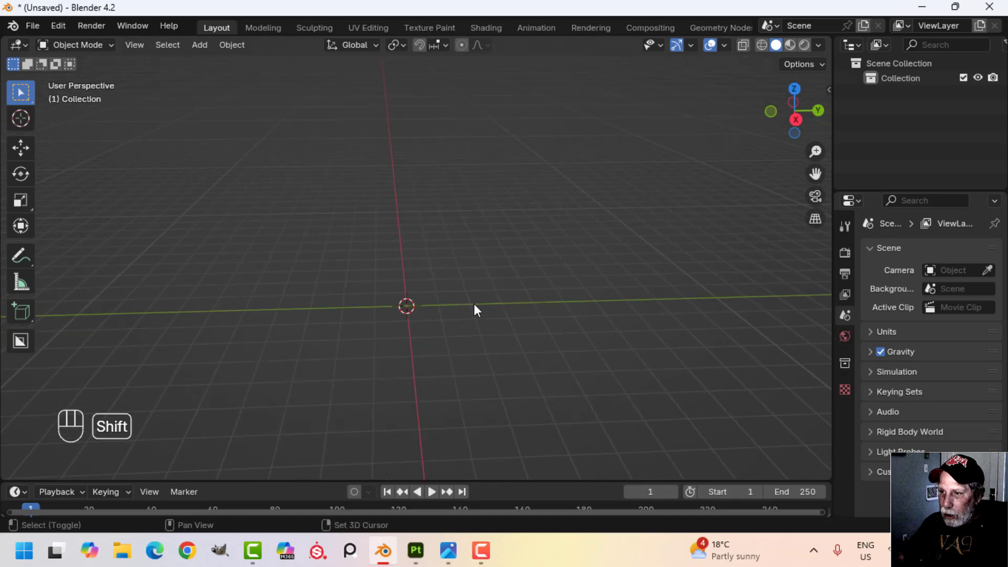
pyautogui.hotkey('shift', 'a')
pyautogui.moveTo(427, 226)
pyautogui.click(532, 226)
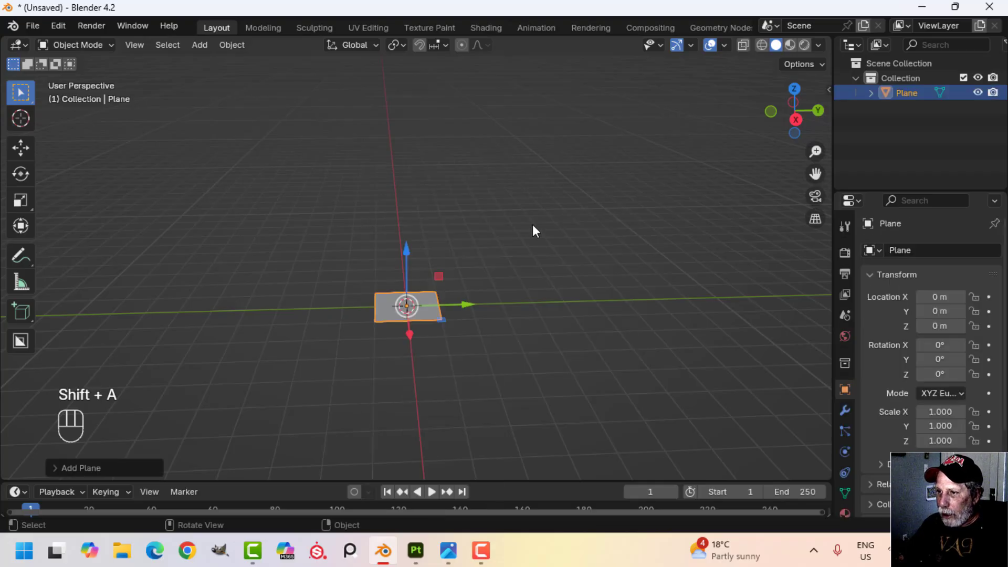
# Stretch the plane's mesh along the Y axis by a factor of about 1.26, working in the top view.
pyautogui.press('KP_7')
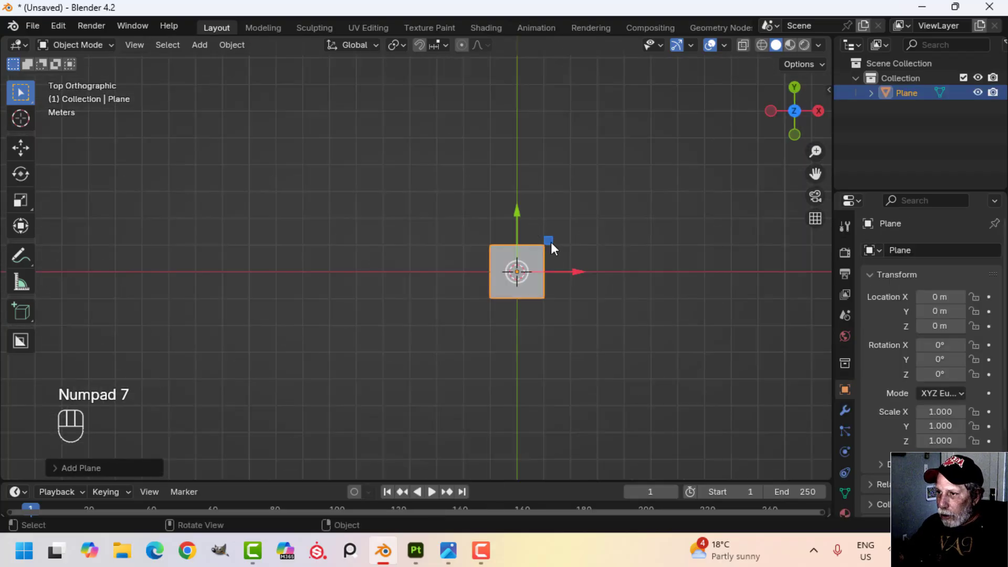
pyautogui.scroll(3, 552, 244)
pyautogui.keyDown('shift'); pyautogui.moveTo(636, 274); pyautogui.dragTo(521, 264, button='middle'); pyautogui.keyUp('shift')
pyautogui.press('Tab')
pyautogui.scroll(2, 468, 275)
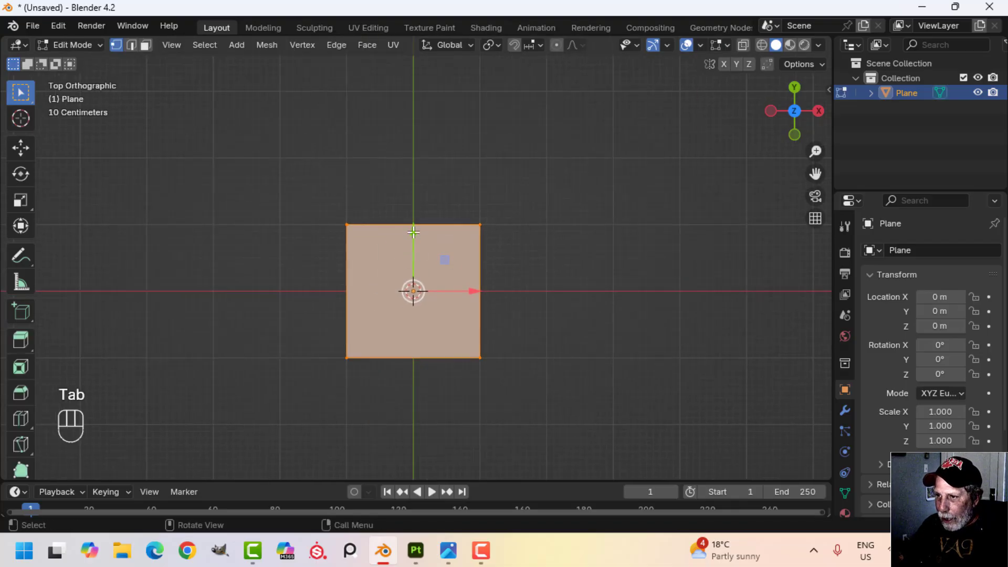
pyautogui.press('s')
pyautogui.press('y')
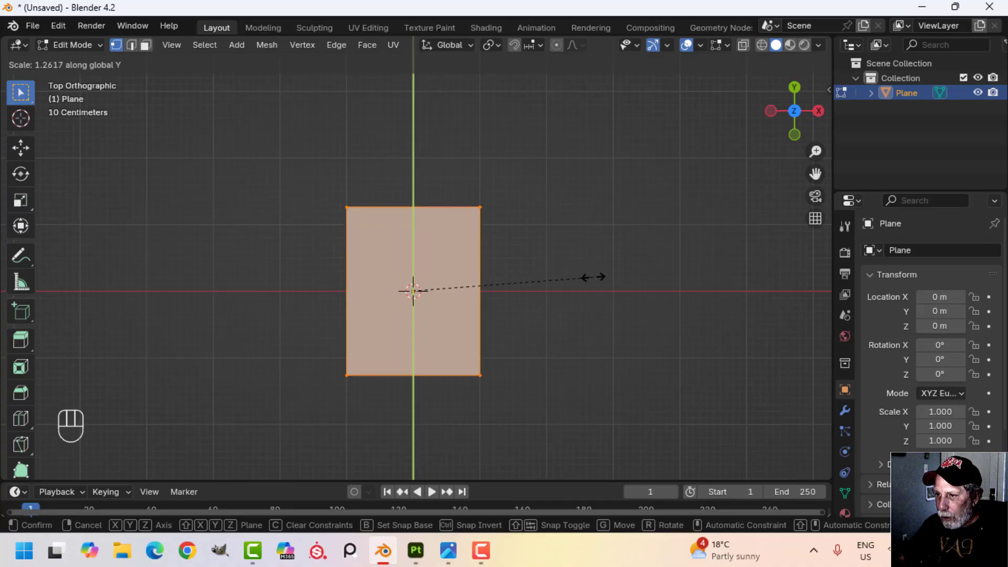
pyautogui.click(593, 276)
# Extrude the stretched plane straight up along Z into a solid box.
pyautogui.moveTo(594, 294); pyautogui.dragTo(495, 171, button='middle')
pyautogui.keyDown('shift'); pyautogui.moveTo(512, 284); pyautogui.dragTo(561, 263, button='middle'); pyautogui.keyUp('shift')
pyautogui.keyDown('shift'); pyautogui.moveTo(533, 250); pyautogui.dragTo(558, 289, button='middle'); pyautogui.keyUp('shift')
pyautogui.scroll(1, 564, 284)
pyautogui.press('e')
pyautogui.click(559, 289)
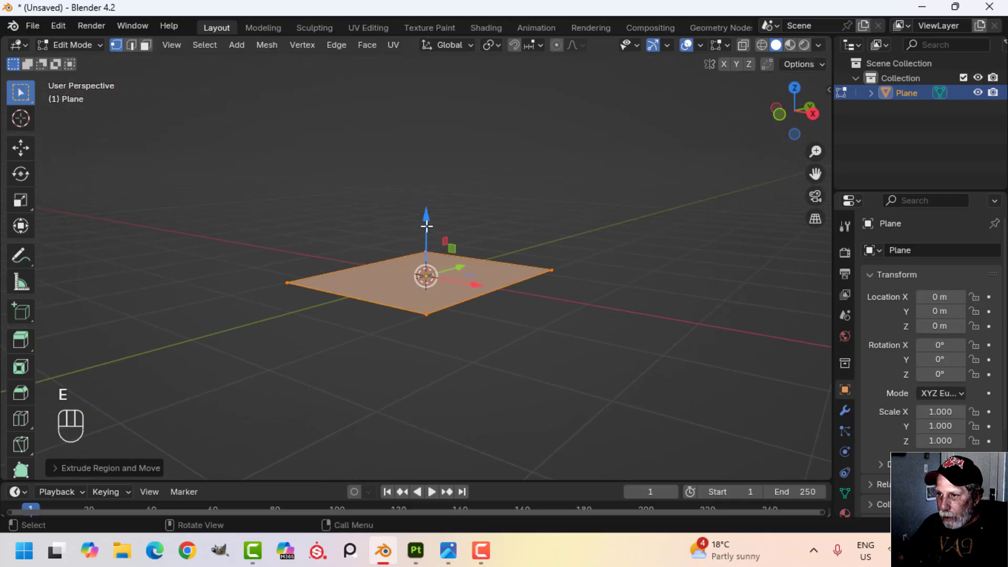
pyautogui.moveTo(426, 226); pyautogui.dragTo(426, 102)
# Narrow the whole box along the X axis by a factor of about 0.93.
pyautogui.moveTo(425, 105); pyautogui.dragTo(558, 236, button='middle')
pyautogui.press('a')
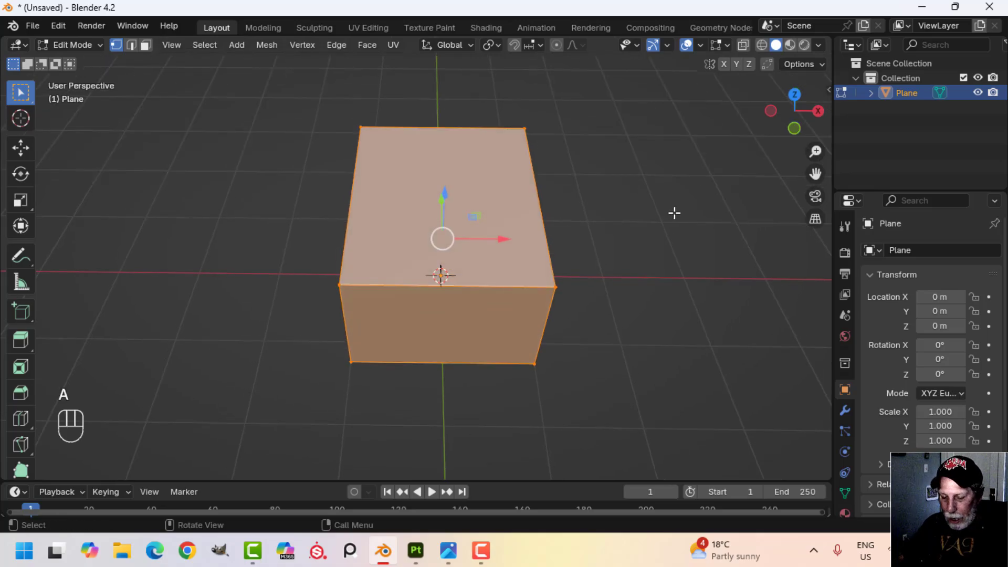
pyautogui.press('s')
pyautogui.press('x')
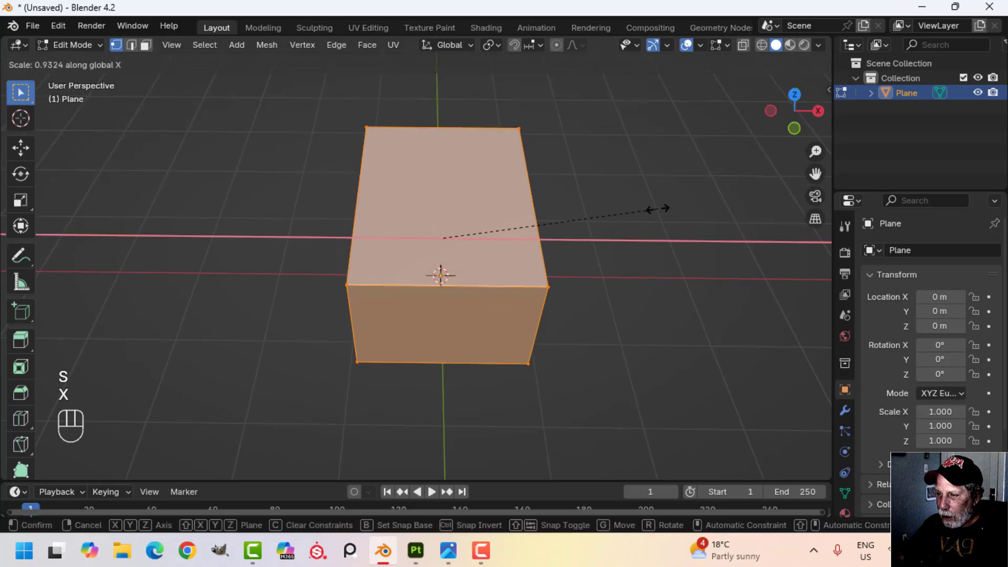
pyautogui.click(658, 209)
# Separate the box's top face into its own object for the lid.
pyautogui.moveTo(630, 205); pyautogui.dragTo(527, 261, button='middle')
pyautogui.hotkey('alt', 'a')
pyautogui.press('3')
pyautogui.click(458, 196)
pyautogui.keyDown('shift'); pyautogui.moveTo(487, 218); pyautogui.dragTo(511, 229, button='middle'); pyautogui.keyUp('shift')
pyautogui.press('p')
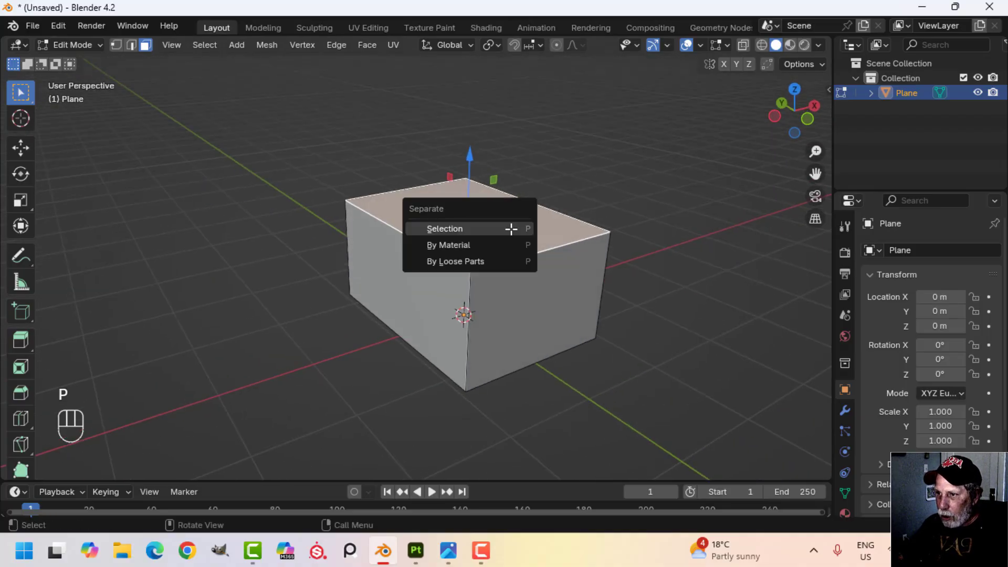
pyautogui.click(511, 229)
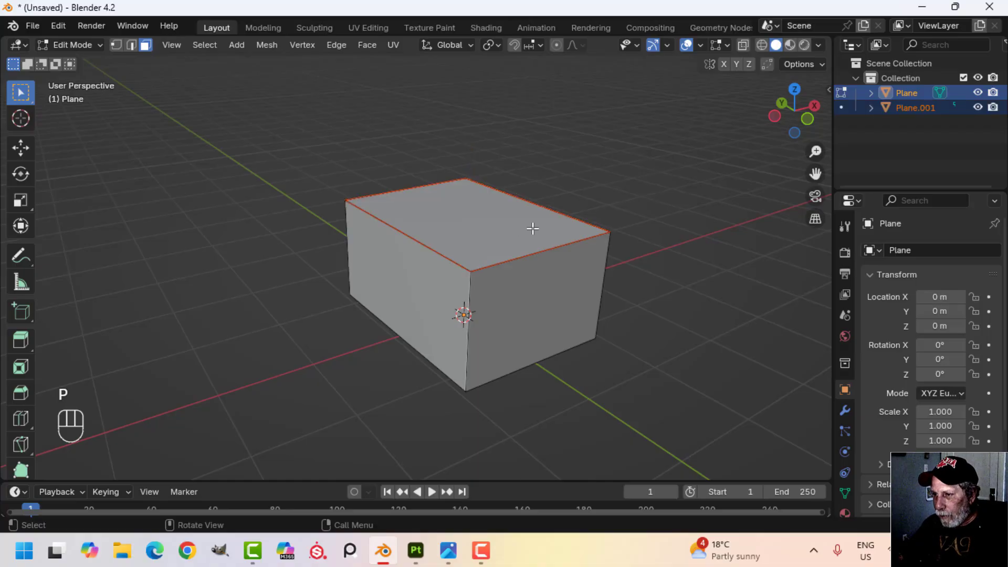
# Return to Object Mode and hide the separated top face object.
pyautogui.press('Tab')
pyautogui.hotkey('alt', 'a')
pyautogui.click(446, 297)
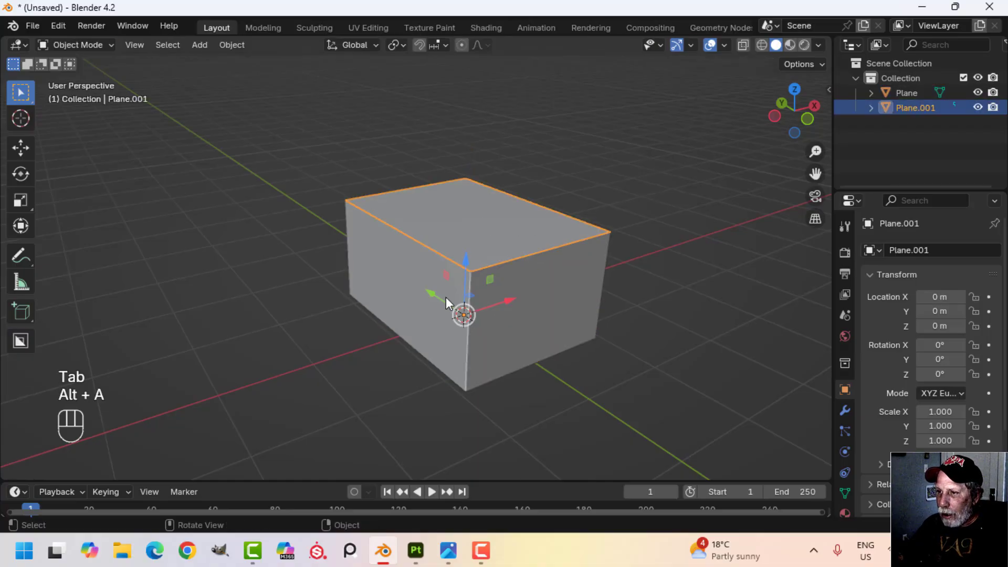
pyautogui.click(391, 265)
pyautogui.click(557, 243)
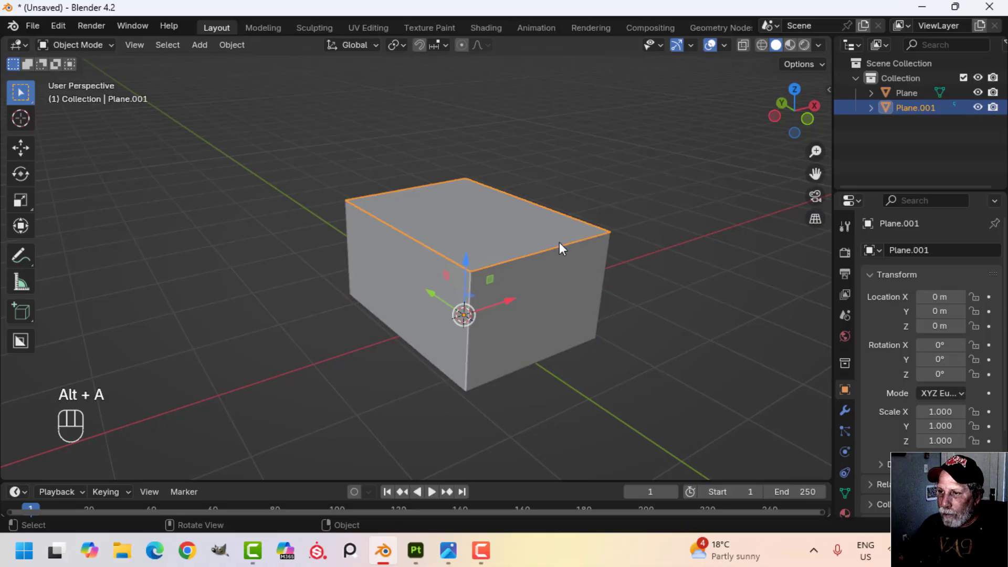
pyautogui.press('h')
# Check the open box's normals with the Face Orientation overlay and turn the overlay off again.
pyautogui.moveTo(555, 242); pyautogui.dragTo(494, 227, button='middle')
pyautogui.moveTo(496, 243)
pyautogui.keyDown('shift'); pyautogui.mouseDown(button='middle')
pyautogui.moveTo(497, 224)
pyautogui.moveTo(487, 231)
pyautogui.mouseUp(button='middle'); pyautogui.keyUp('shift')
pyautogui.keyDown('shift'); pyautogui.moveTo(487, 232); pyautogui.dragTo(516, 254, button='middle'); pyautogui.keyUp('shift')
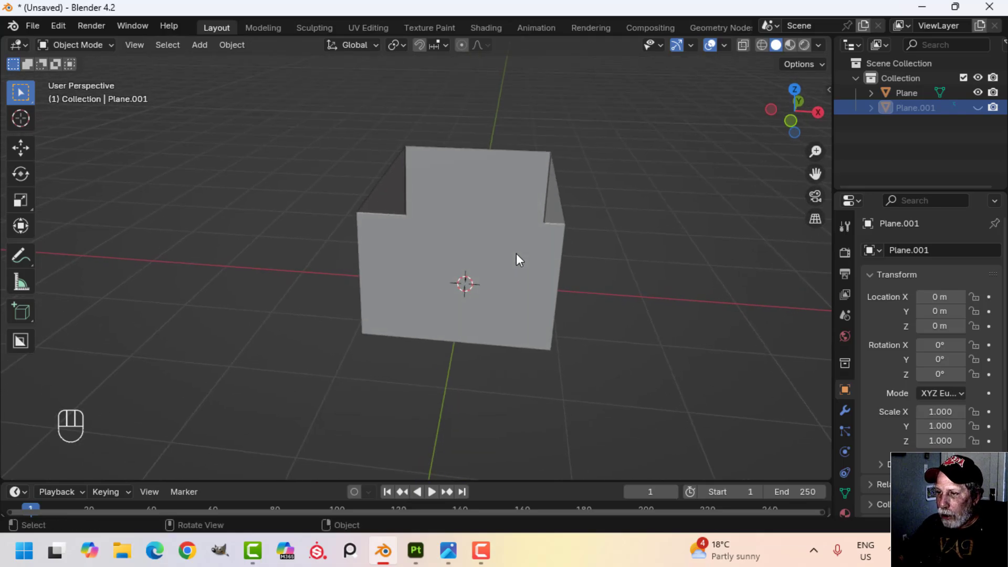
pyautogui.click(516, 254)
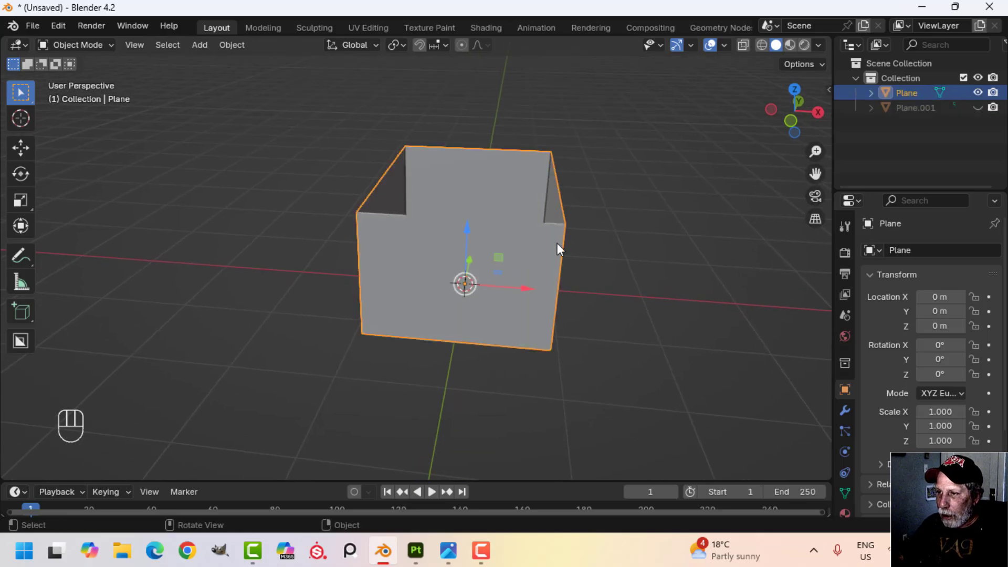
pyautogui.click(725, 45)
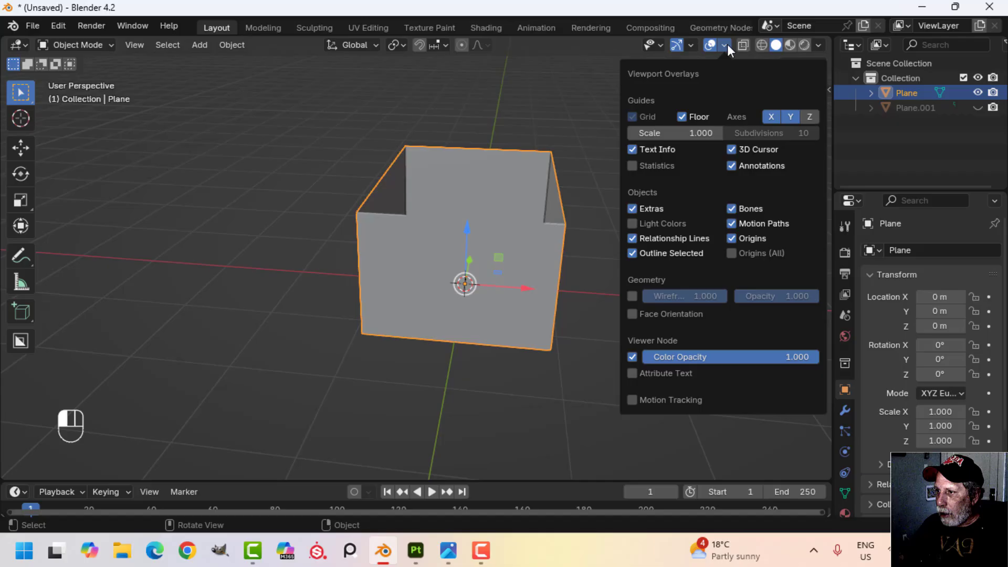
pyautogui.click(670, 317)
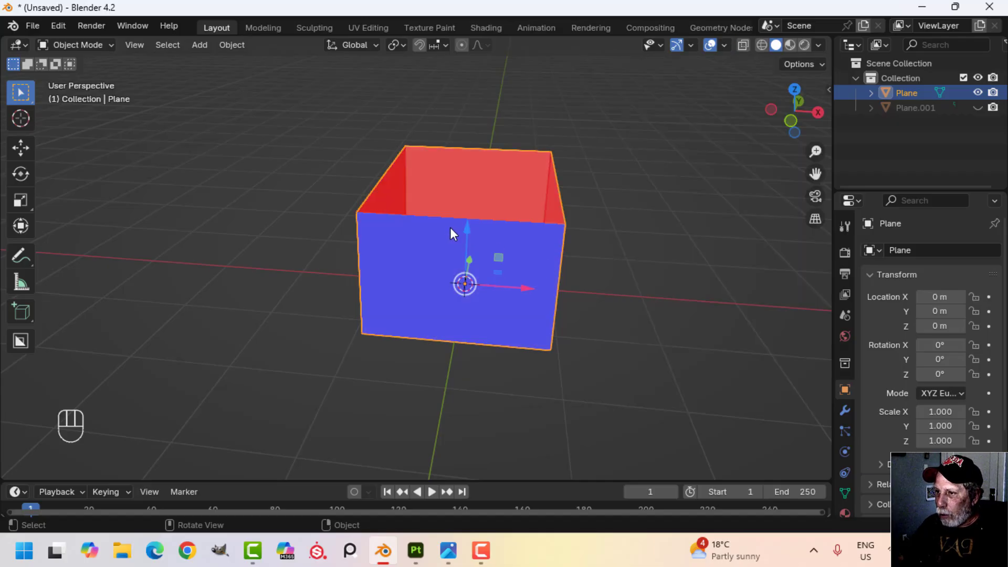
pyautogui.click(723, 47)
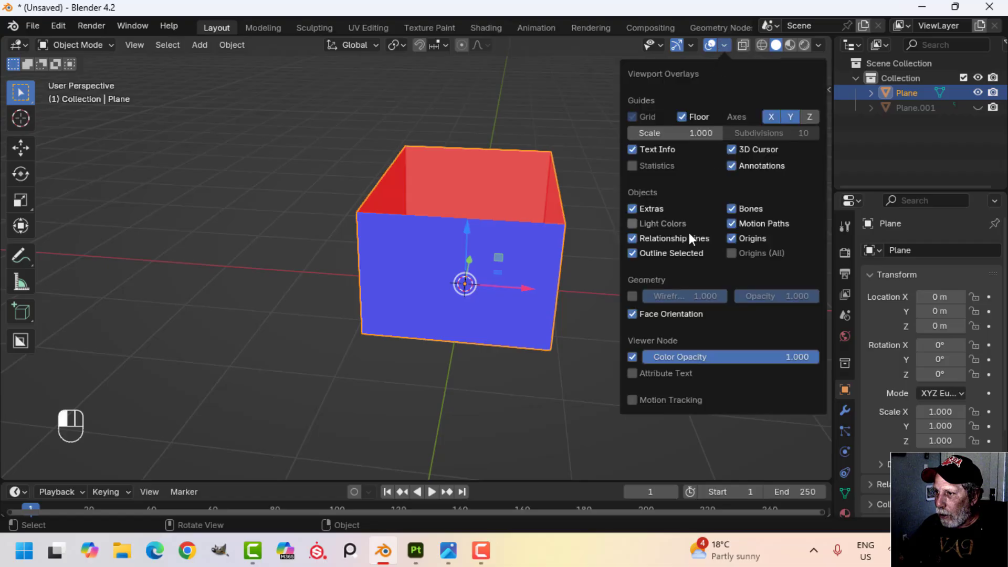
pyautogui.click(660, 316)
# Add a centred loop cut running down the box's two short walls and floor, and bevel it into a wide band.
pyautogui.keyDown('shift'); pyautogui.moveTo(508, 269); pyautogui.dragTo(571, 253, button='middle'); pyautogui.keyUp('shift')
pyautogui.press('Tab')
pyautogui.moveTo(570, 253); pyautogui.dragTo(552, 259, button='middle')
pyautogui.hotkey('ctrl', 'r')
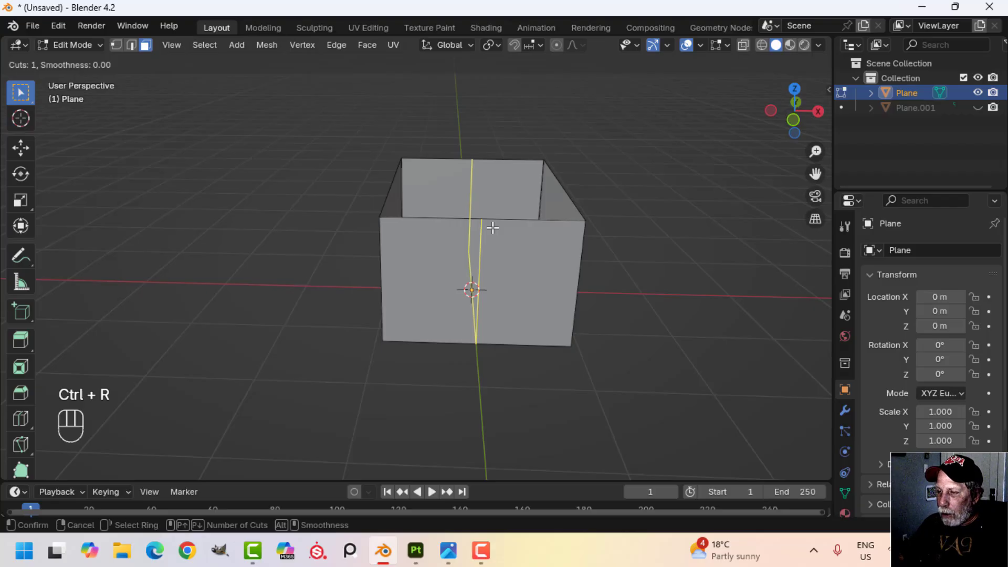
pyautogui.click(494, 228)
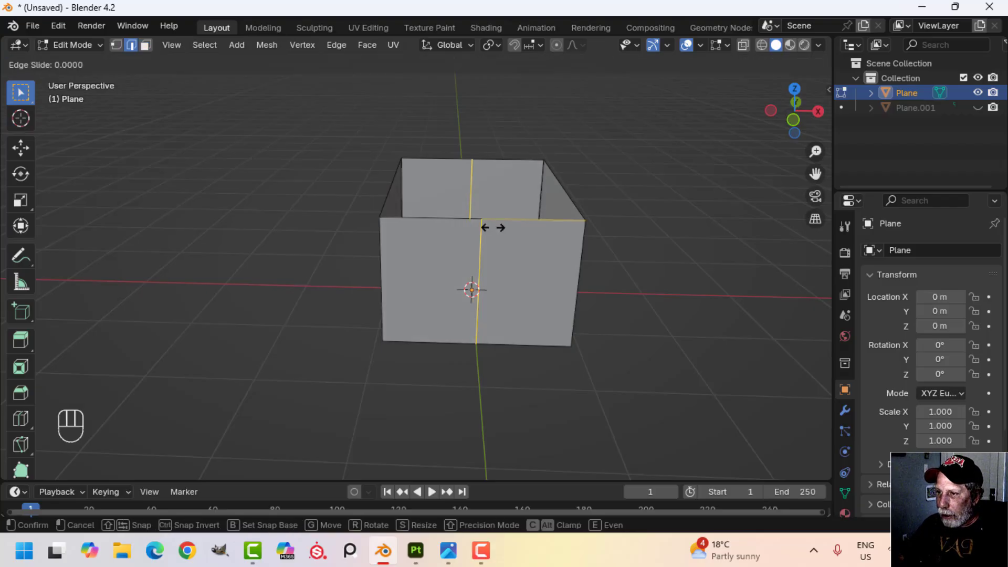
pyautogui.rightClick(526, 225)
pyautogui.hotkey('ctrl', 'b')
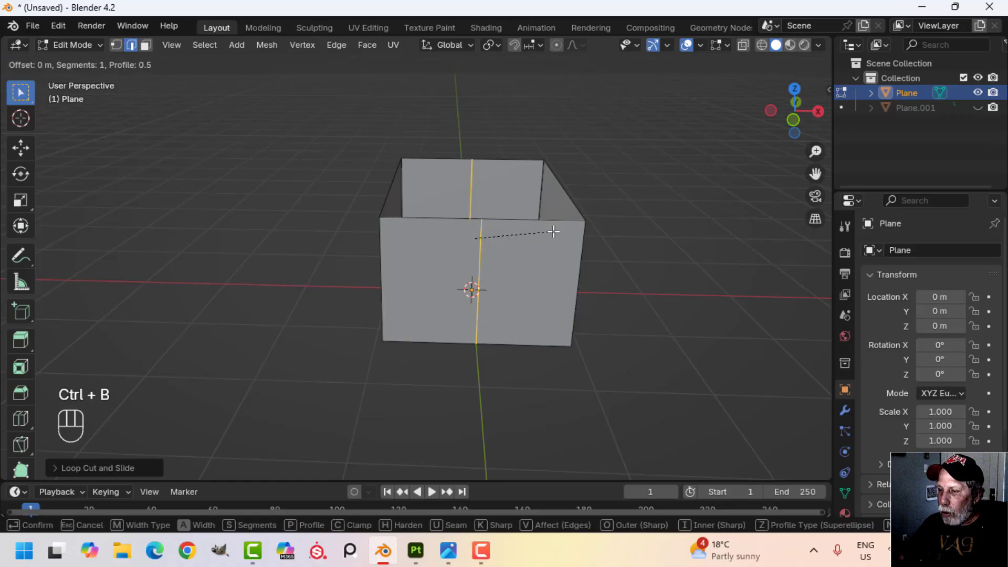
pyautogui.click(585, 232)
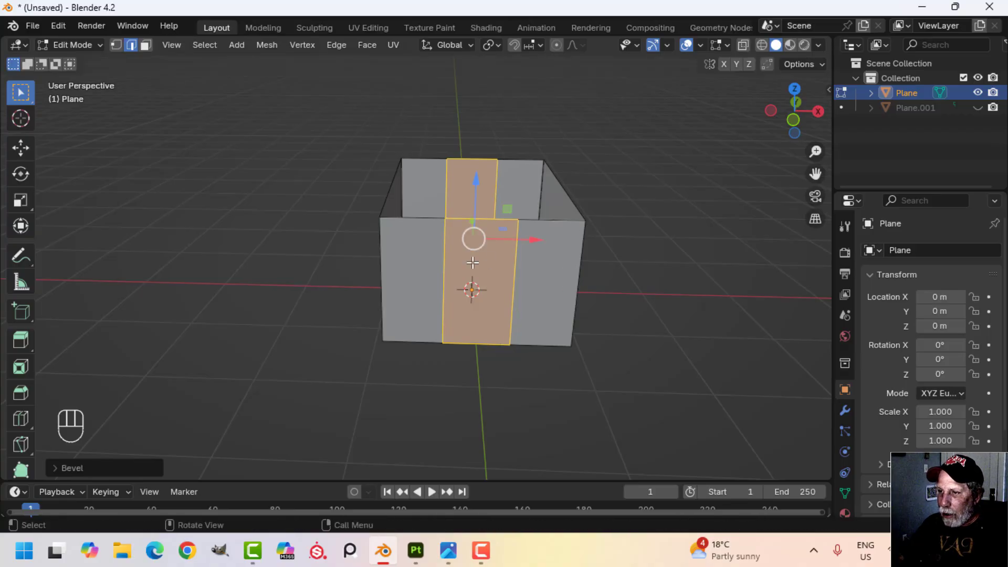
# Extrude the central band in place and shrink it along its normals to recess it into the box.
pyautogui.moveTo(563, 242); pyautogui.dragTo(533, 252, button='middle')
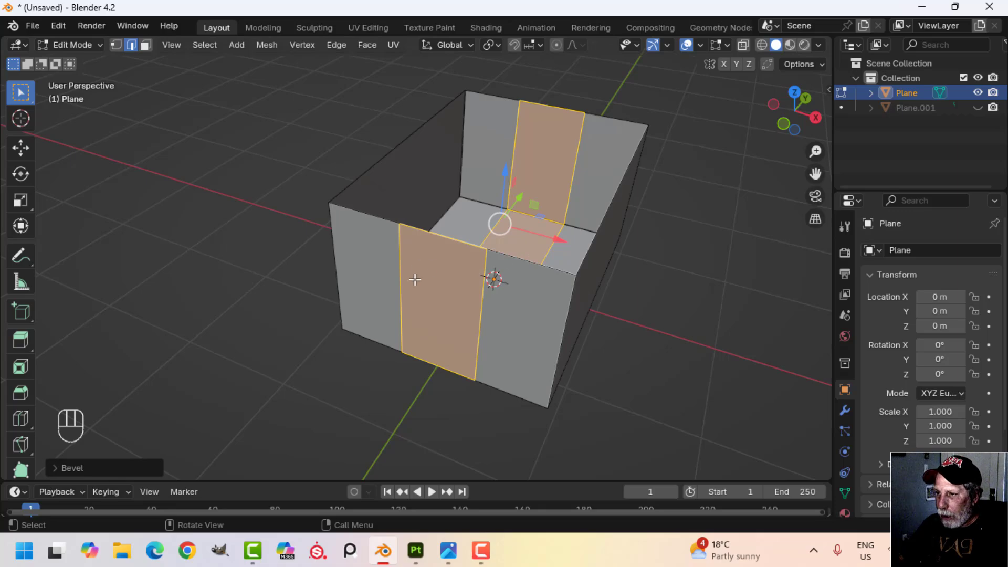
pyautogui.press('e')
pyautogui.rightClick(597, 232)
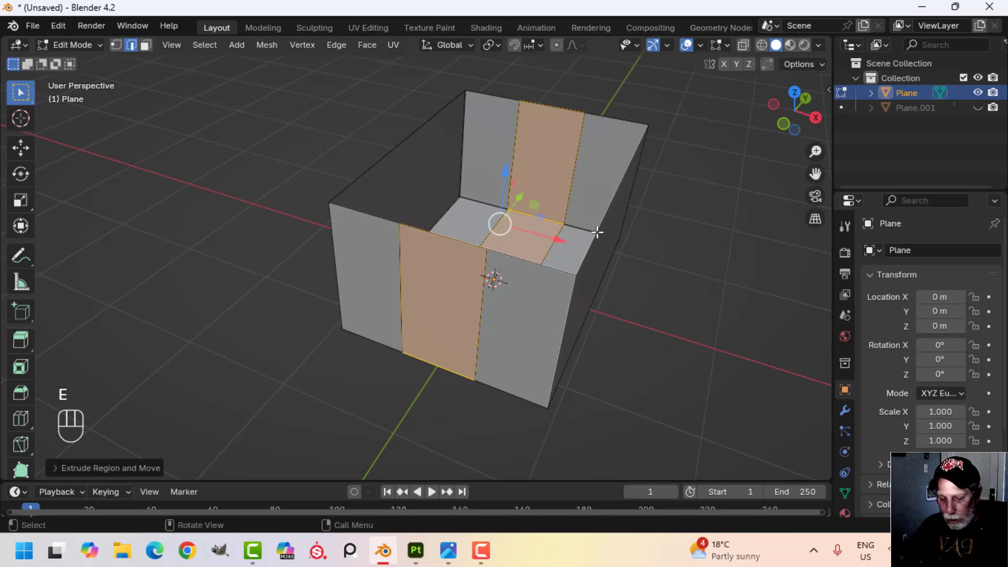
pyautogui.hotkey('alt', 's')
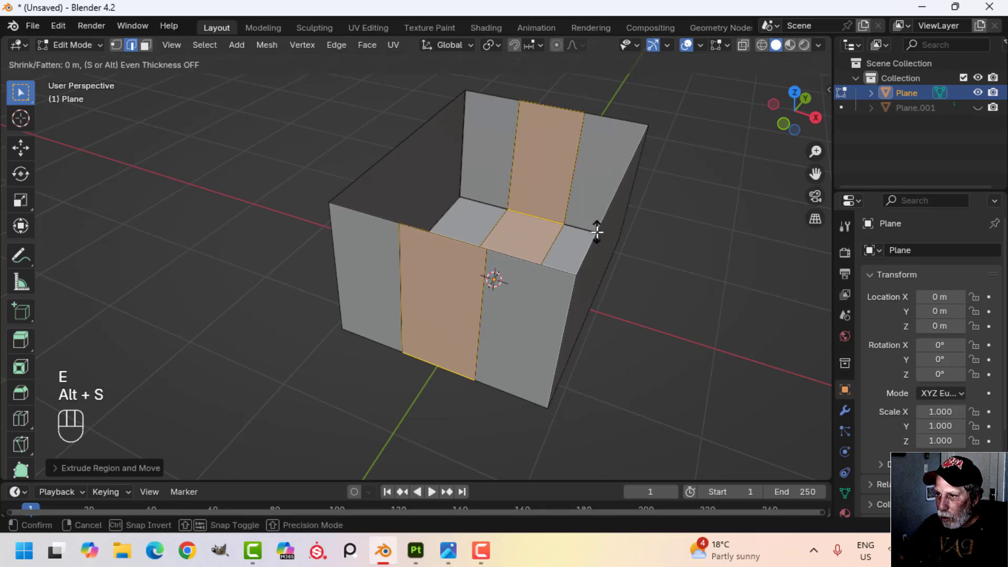
pyautogui.press('shift')
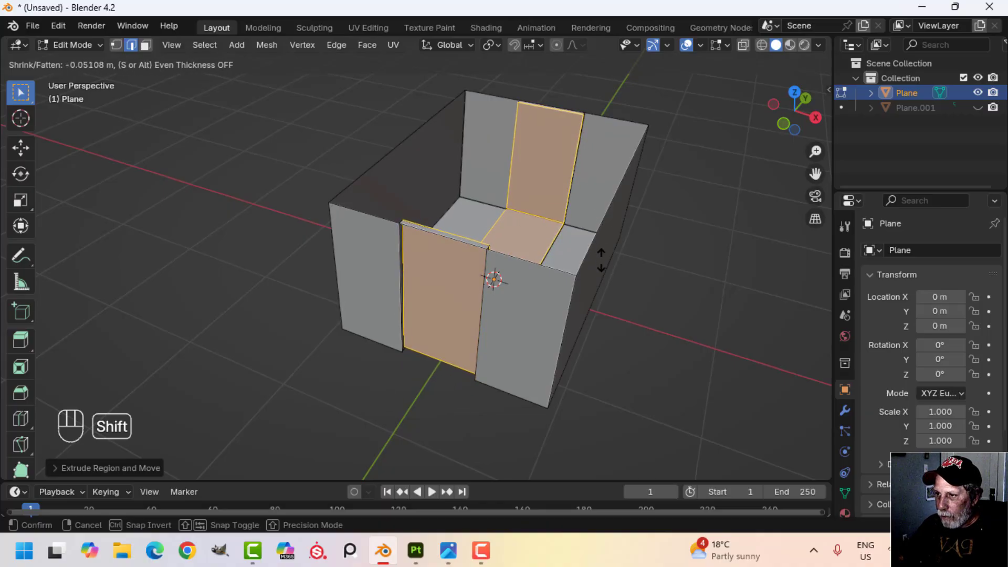
pyautogui.click(603, 288)
# Delete the two thin faces capping the top of the recessed band on both short walls.
pyautogui.moveTo(489, 251); pyautogui.dragTo(461, 254, button='middle')
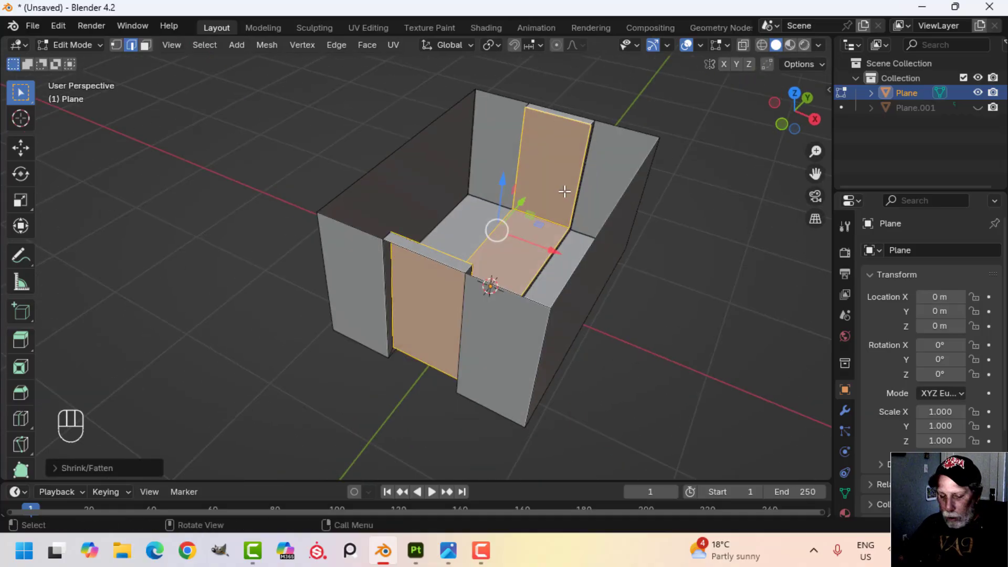
pyautogui.press('3')
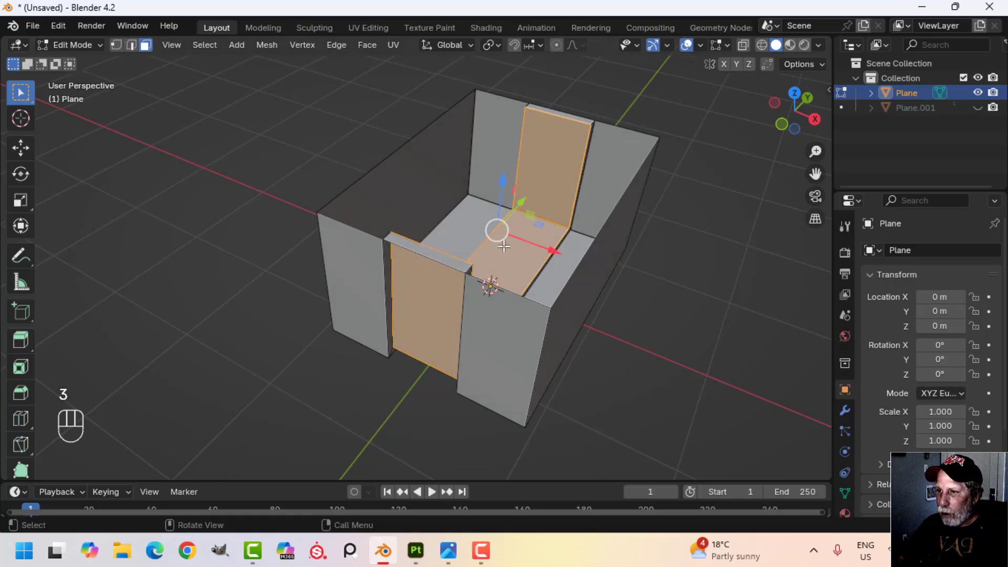
pyautogui.click(421, 253)
pyautogui.moveTo(581, 216); pyautogui.dragTo(590, 204, button='middle')
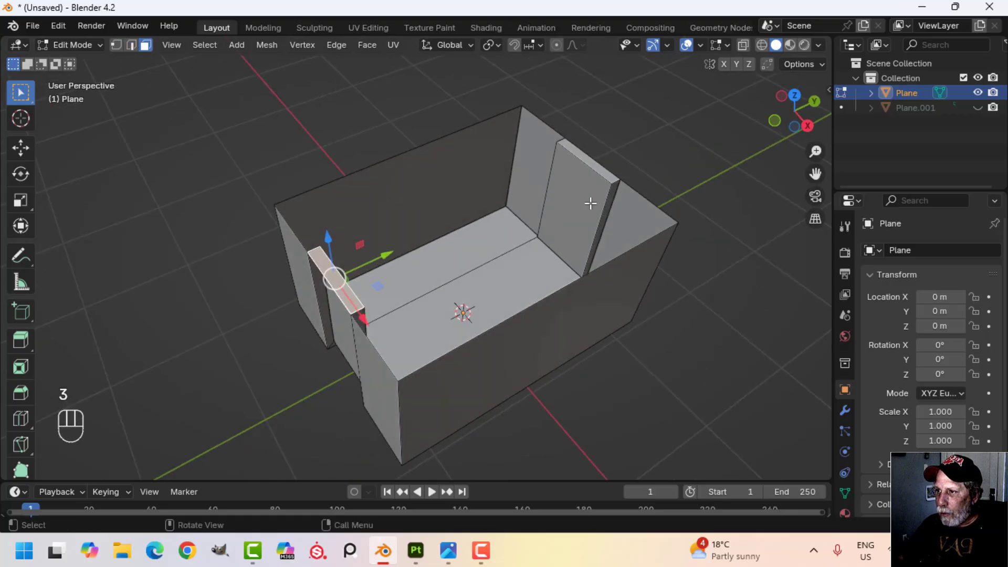
pyautogui.keyDown('shift'); pyautogui.click(593, 166); pyautogui.keyUp('shift')
pyautogui.press('x')
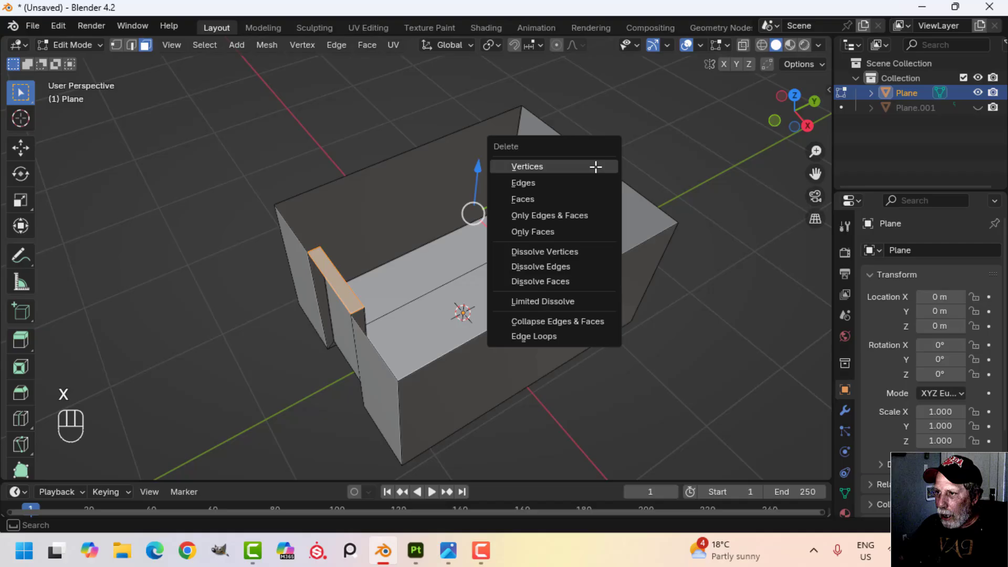
pyautogui.click(562, 198)
# Extrude the entire box mesh in place and fatten it along its normals to give the walls thickness.
pyautogui.moveTo(455, 225); pyautogui.dragTo(561, 223, button='middle')
pyautogui.scroll(2, 544, 215)
pyautogui.press('a')
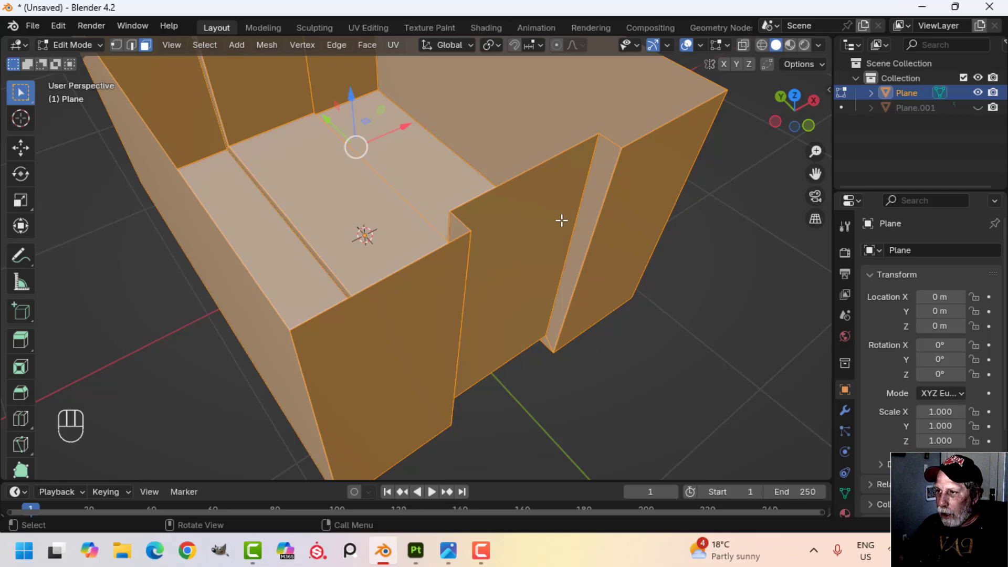
pyautogui.press('e')
pyautogui.rightClick(569, 217)
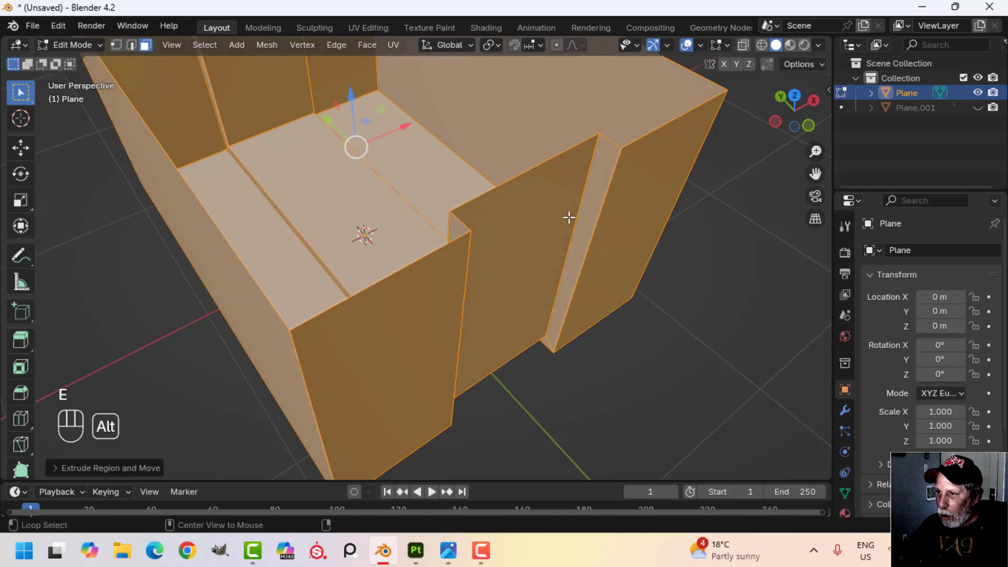
pyautogui.hotkey('alt', 's')
pyautogui.press('shift')
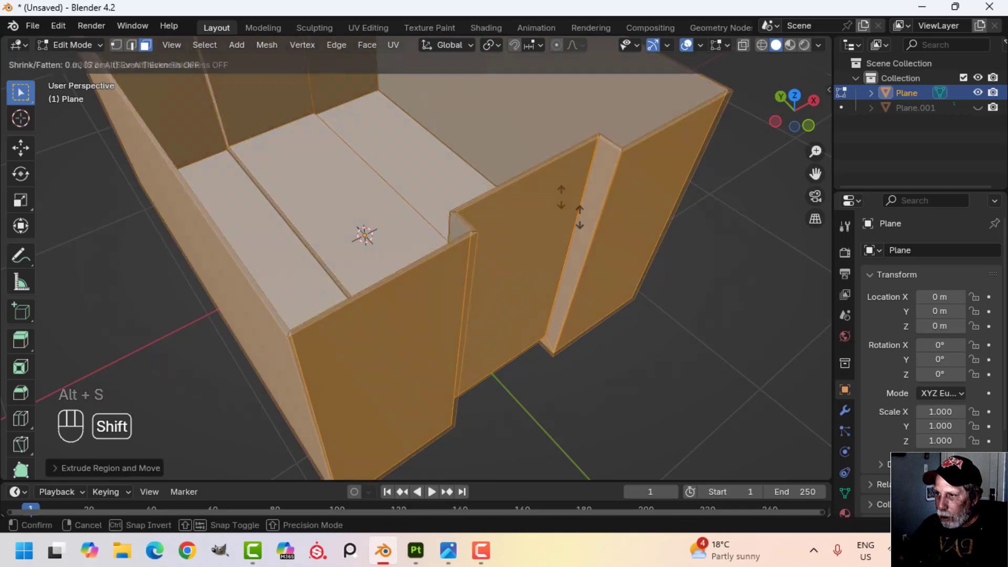
pyautogui.click(564, 164)
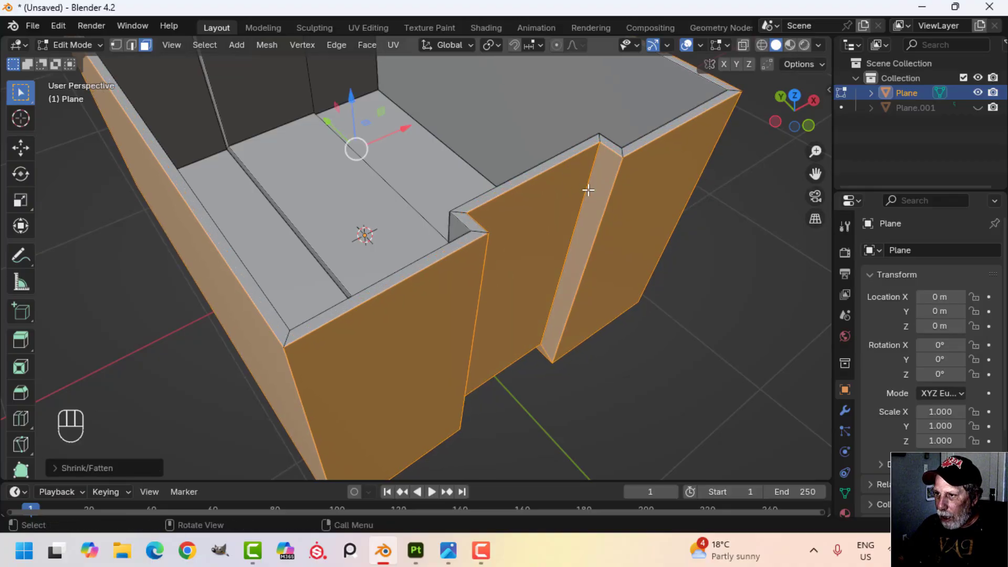
# Check the box's face orientation with the colour overlay, then turn the overlay back off.
pyautogui.moveTo(585, 191); pyautogui.dragTo(683, 102, button='middle')
pyautogui.hotkey('alt', 'a')
pyautogui.click(700, 45)
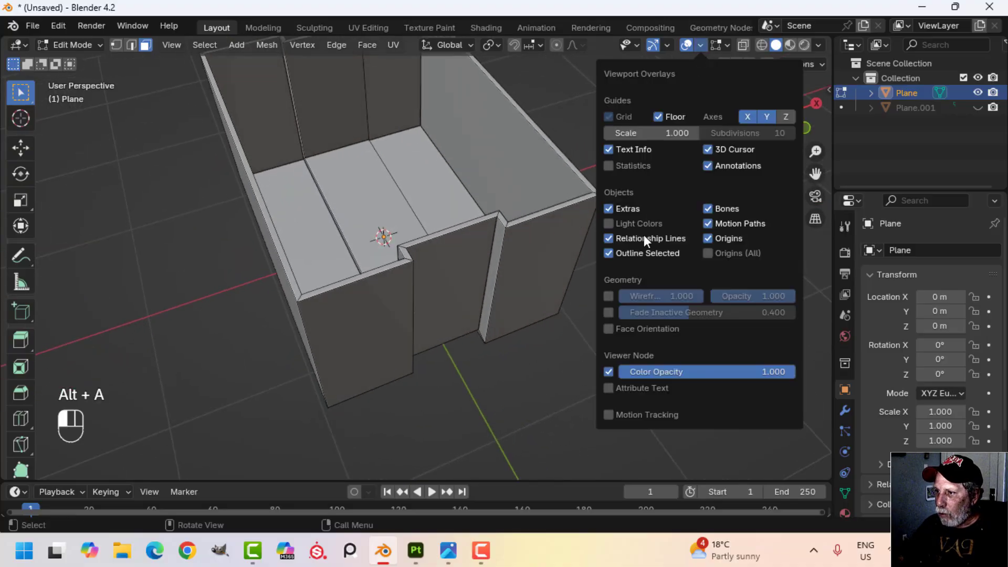
pyautogui.click(639, 330)
pyautogui.click(639, 330)
# Add one horizontal loop cut around the box's outer walls and slide it up towards the rim.
pyautogui.moveTo(577, 326); pyautogui.dragTo(480, 254, button='middle')
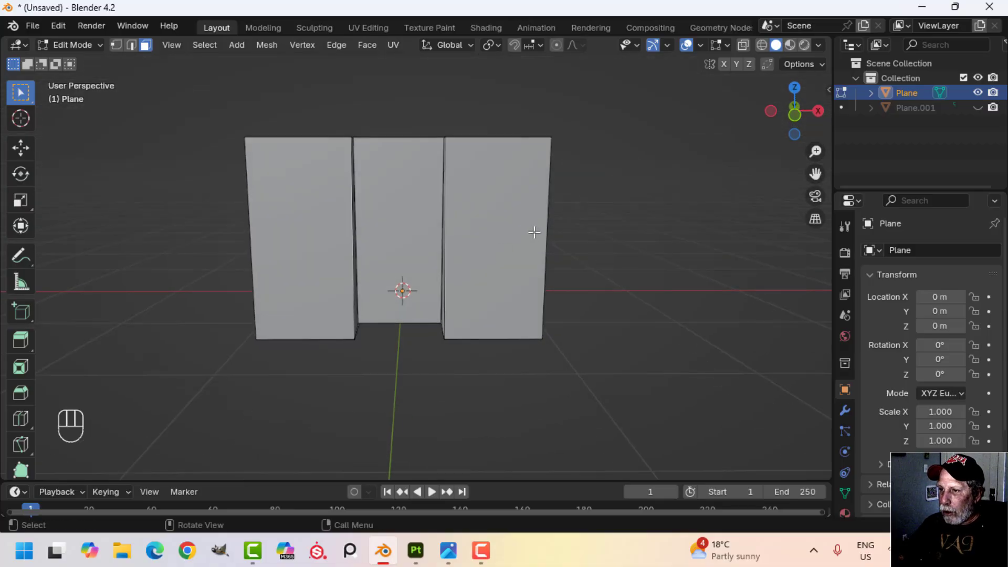
pyautogui.keyDown('shift'); pyautogui.moveTo(534, 232); pyautogui.dragTo(465, 221, button='middle'); pyautogui.keyUp('shift')
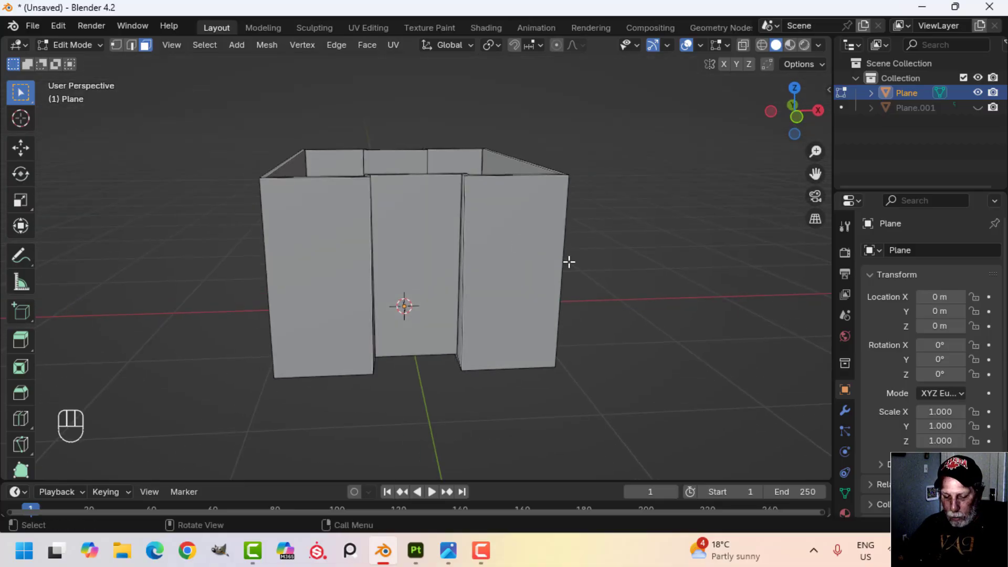
pyautogui.hotkey('ctrl', 'r')
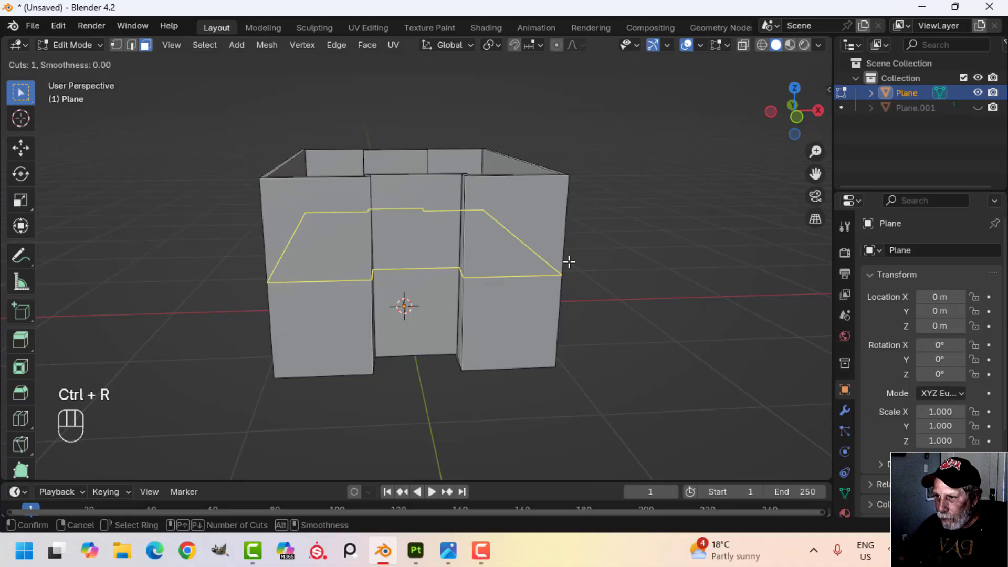
pyautogui.click(569, 262)
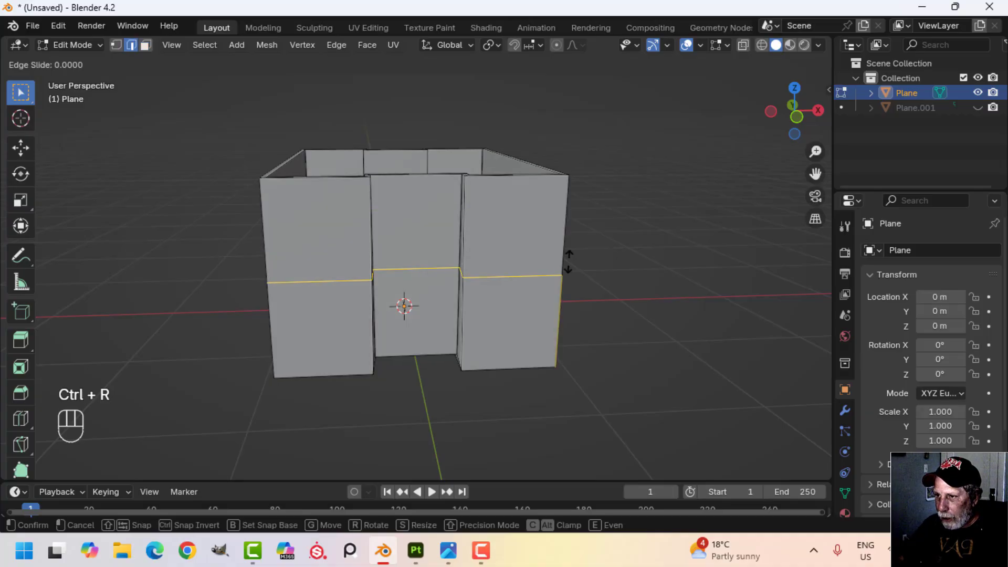
pyautogui.click(561, 222)
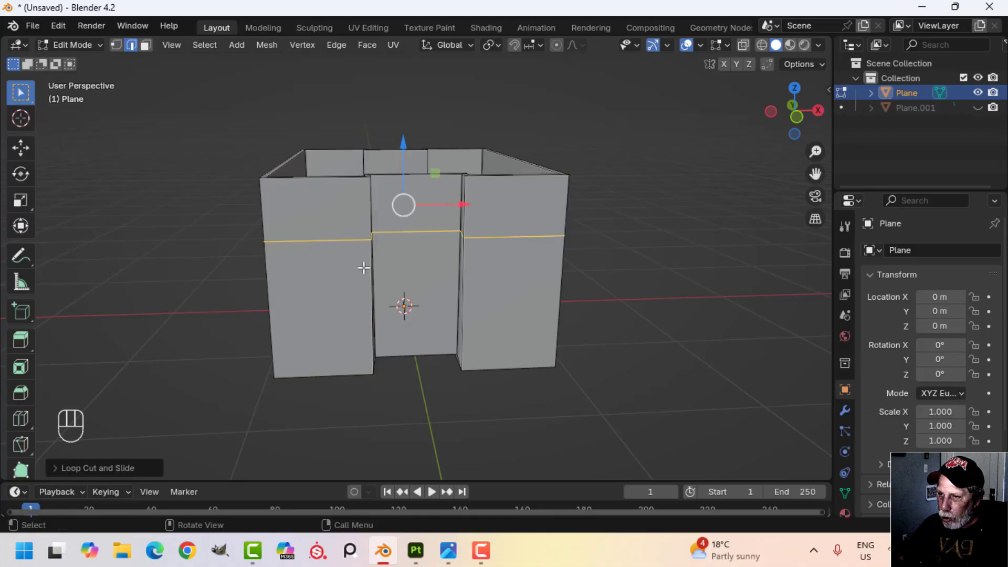
# Extrude the upper band of outer wall faces in place and fatten it outwards along its normals to form a raised rim.
pyautogui.moveTo(361, 284); pyautogui.dragTo(441, 299, button='middle')
pyautogui.hotkey('alt', 'a')
pyautogui.press('3')
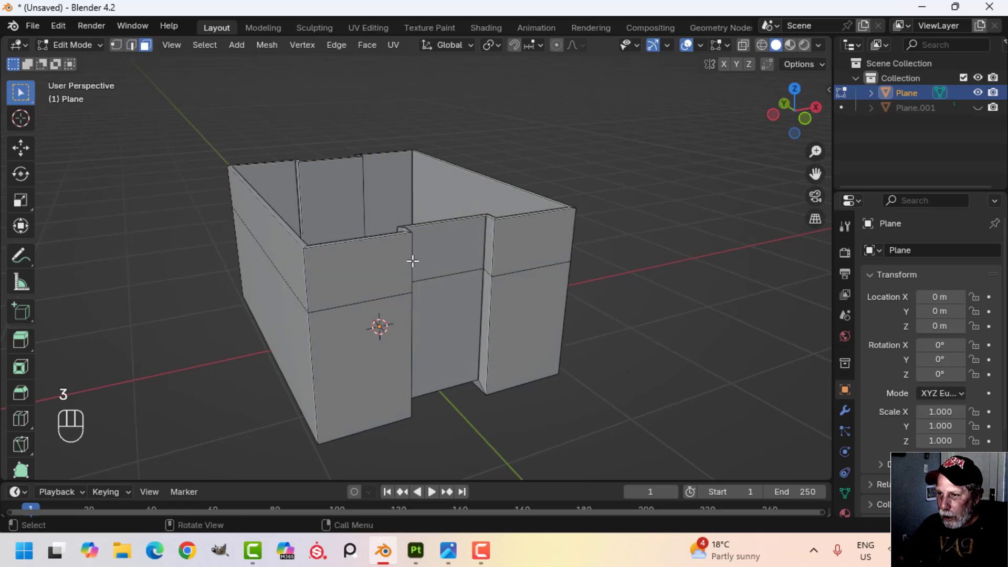
pyautogui.scroll(2, 412, 261)
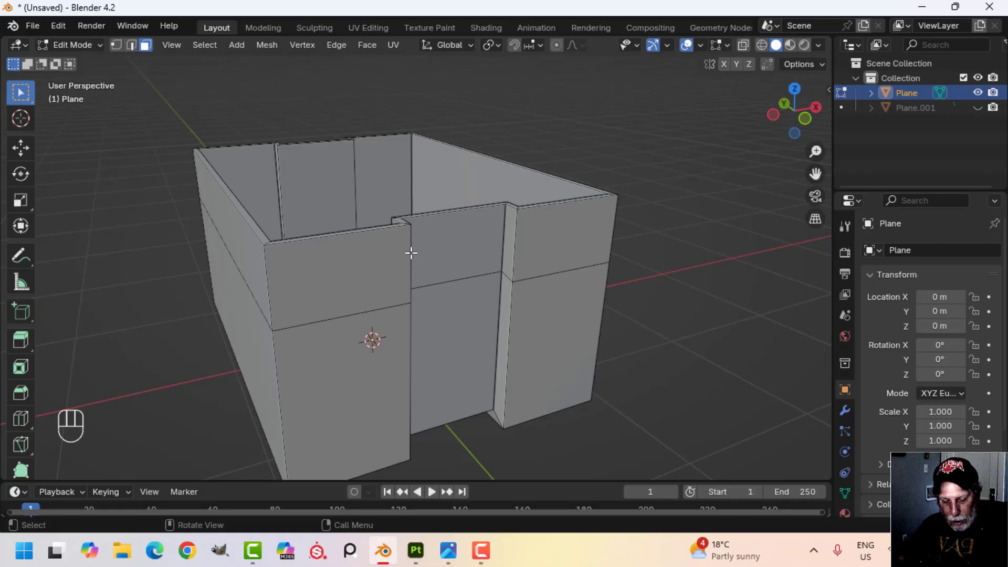
pyautogui.keyDown('alt'); pyautogui.keyDown('shift'); pyautogui.click(411, 253); pyautogui.keyUp('shift'); pyautogui.keyUp('alt')
pyautogui.moveTo(525, 269); pyautogui.dragTo(480, 292, button='middle')
pyautogui.hotkey('alt', 'a')
pyautogui.keyDown('alt'); pyautogui.click(371, 288); pyautogui.keyUp('alt')
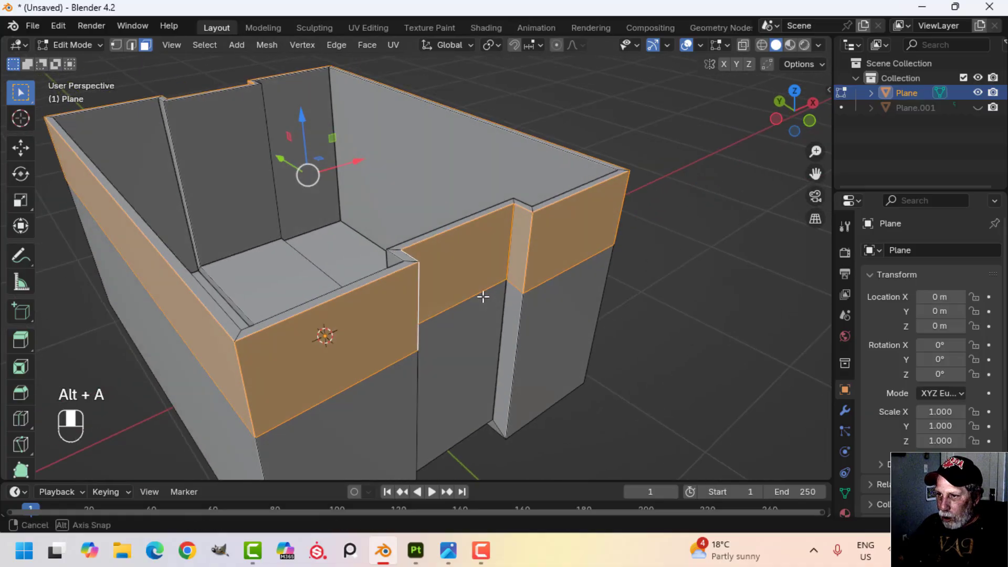
pyautogui.press('e')
pyautogui.click(546, 297)
pyautogui.hotkey('alt', 's')
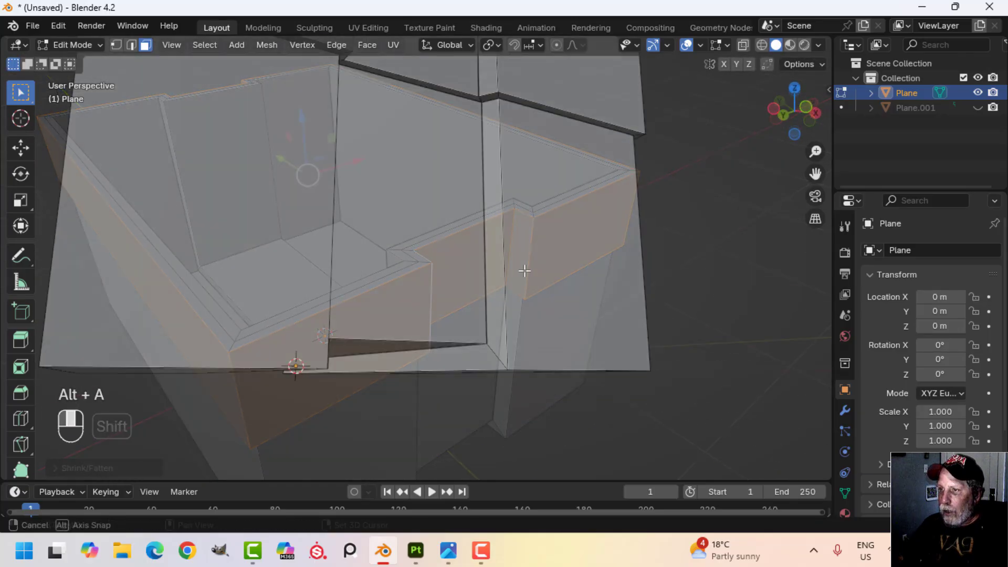
pyautogui.keyDown('shift'); pyautogui.moveTo(521, 270); pyautogui.dragTo(476, 342, button='middle'); pyautogui.keyUp('shift')
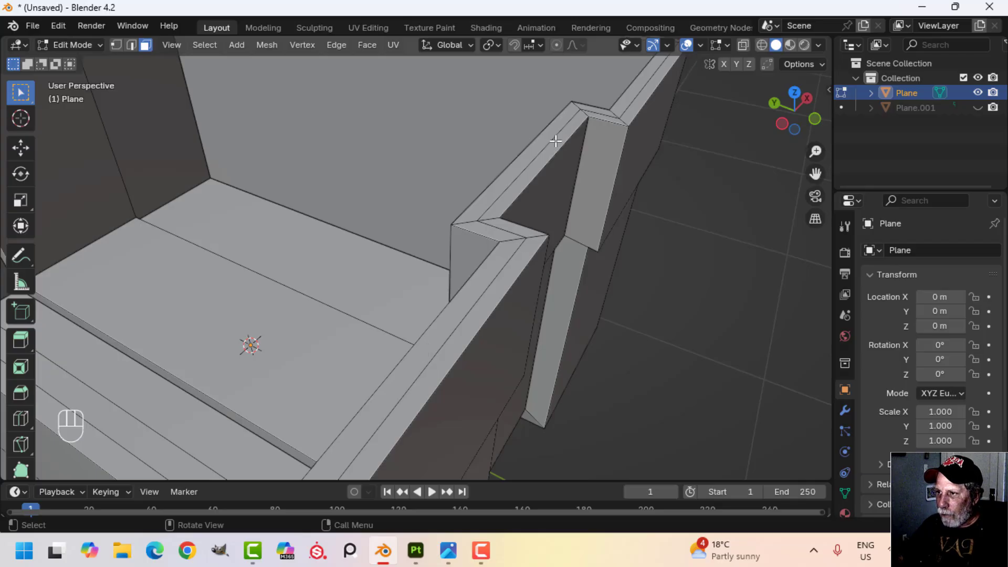
# Dissolve the edge loop running along the middle of the rim's top surface.
pyautogui.press('2')
pyautogui.moveTo(525, 351); pyautogui.dragTo(530, 310, button='middle')
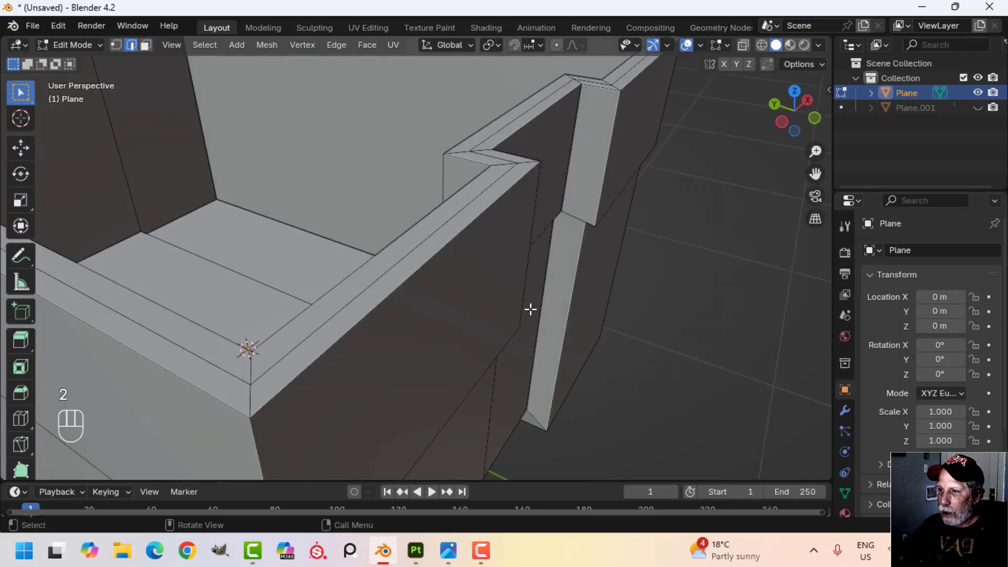
pyautogui.keyDown('alt'); pyautogui.keyDown('shift'); pyautogui.click(494, 183); pyautogui.keyUp('shift'); pyautogui.keyUp('alt')
pyautogui.moveTo(541, 228); pyautogui.dragTo(450, 241, button='middle')
pyautogui.press('x')
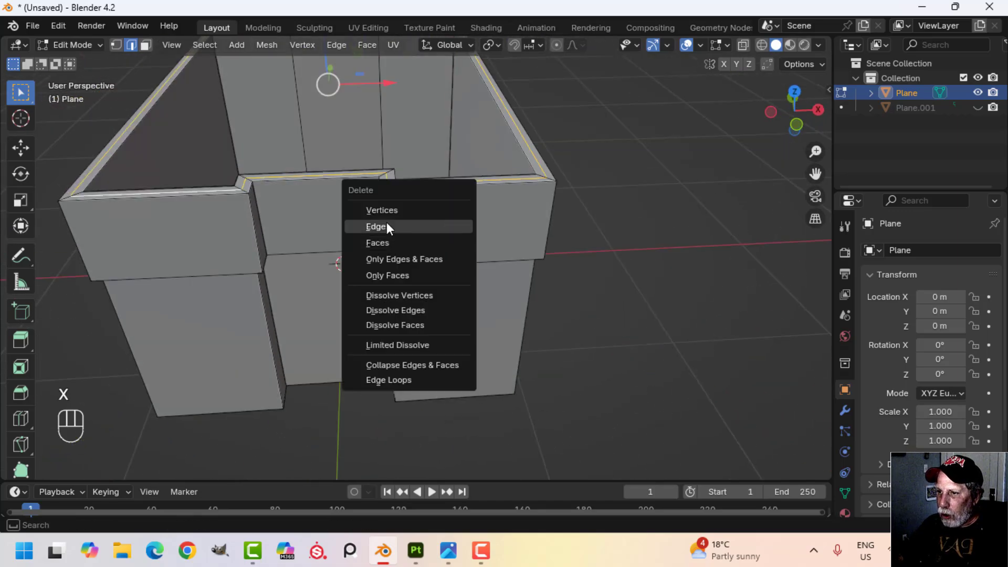
pyautogui.click(404, 310)
pyautogui.scroll(-2, 398, 295)
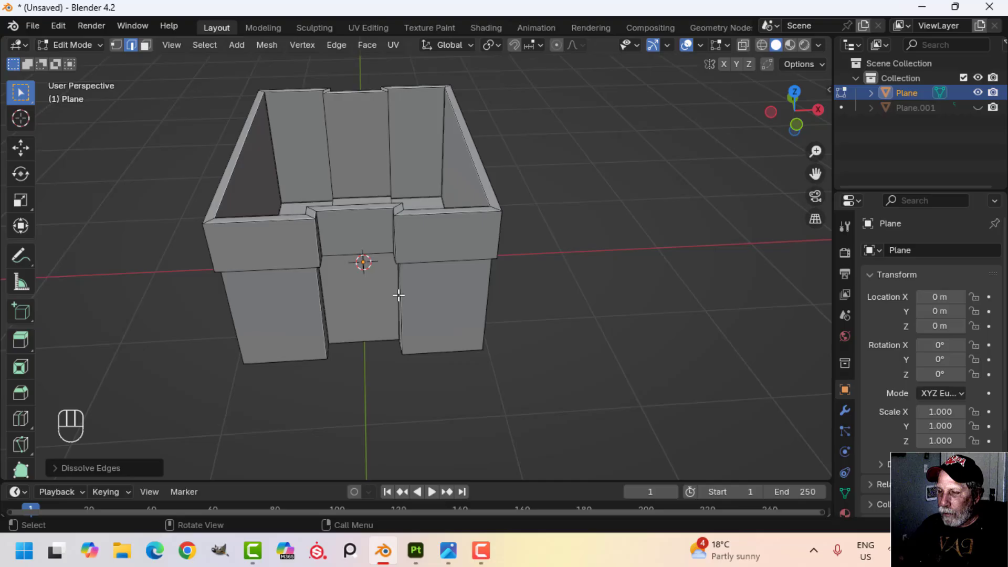
pyautogui.moveTo(399, 295); pyautogui.dragTo(443, 279, button='middle')
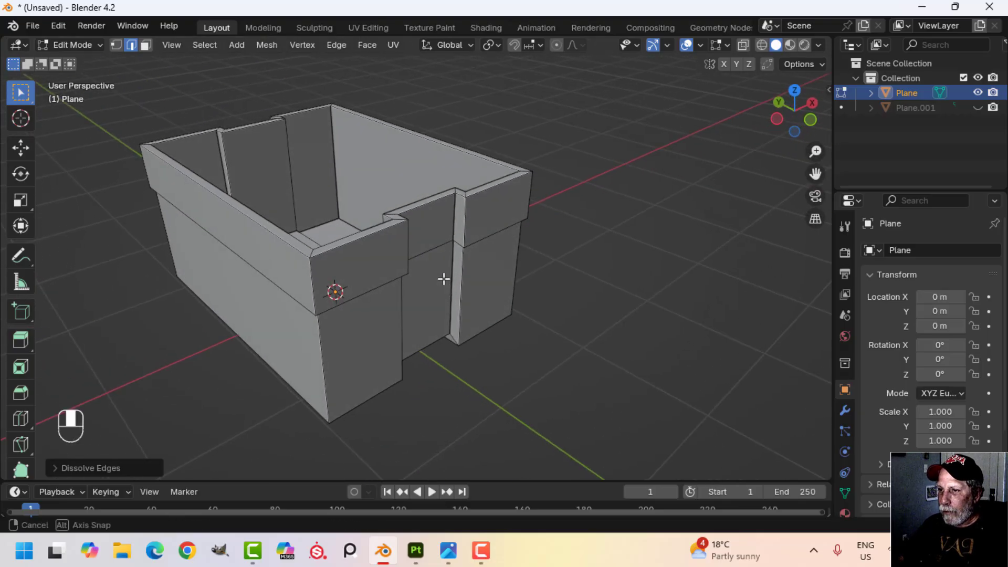
pyautogui.press('Tab')
pyautogui.moveTo(534, 290); pyautogui.dragTo(472, 308, button='middle')
pyautogui.keyDown('shift'); pyautogui.moveTo(472, 309); pyautogui.dragTo(498, 305, button='middle'); pyautogui.keyUp('shift')
pyautogui.moveTo(482, 301); pyautogui.dragTo(392, 290, button='middle')
# Bevel the vertical edge loops at the box's four corners with a 0.137 m offset and 4 segments.
pyautogui.press('Tab')
pyautogui.hotkey('alt', 'a')
pyautogui.scroll(1, 395, 307)
pyautogui.hotkey('alt', 'a')
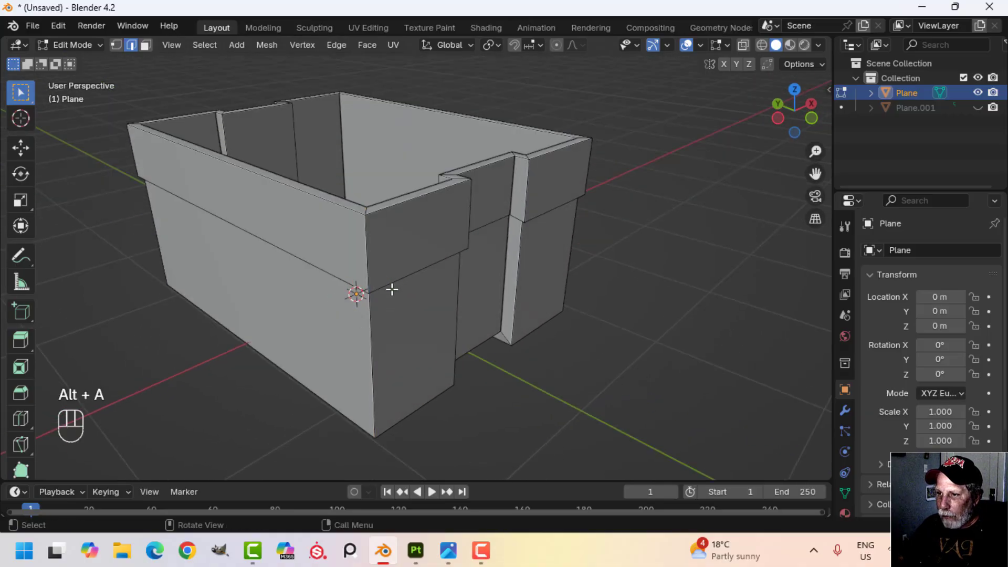
pyautogui.moveTo(372, 325); pyautogui.dragTo(351, 295, button='middle')
pyautogui.hotkey('alt', 'a')
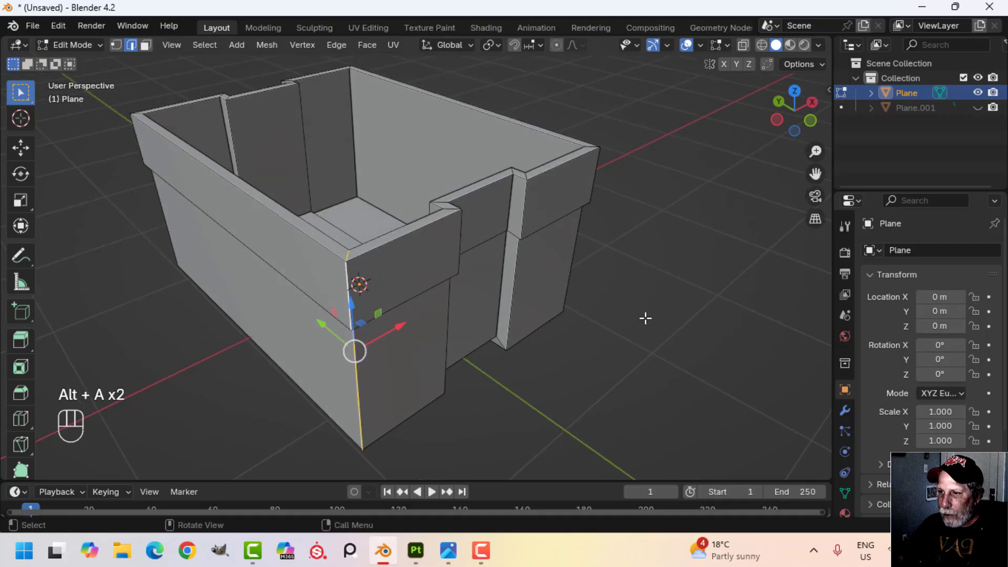
pyautogui.moveTo(645, 318); pyautogui.dragTo(426, 269, button='middle')
pyautogui.keyDown('alt'); pyautogui.keyDown('shift'); pyautogui.click(407, 244); pyautogui.keyUp('shift'); pyautogui.keyUp('alt')
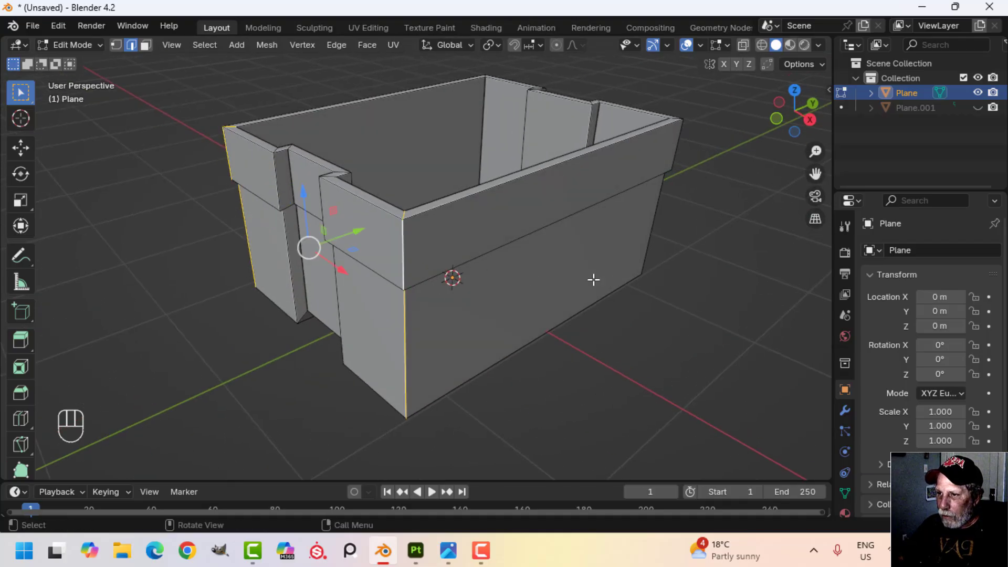
pyautogui.moveTo(593, 278); pyautogui.dragTo(474, 270, button='middle')
pyautogui.keyDown('alt'); pyautogui.keyDown('shift'); pyautogui.click(572, 267); pyautogui.keyUp('shift'); pyautogui.keyUp('alt')
pyautogui.moveTo(634, 278); pyautogui.dragTo(514, 303, button='middle')
pyautogui.moveTo(409, 256); pyautogui.dragTo(522, 298, button='middle')
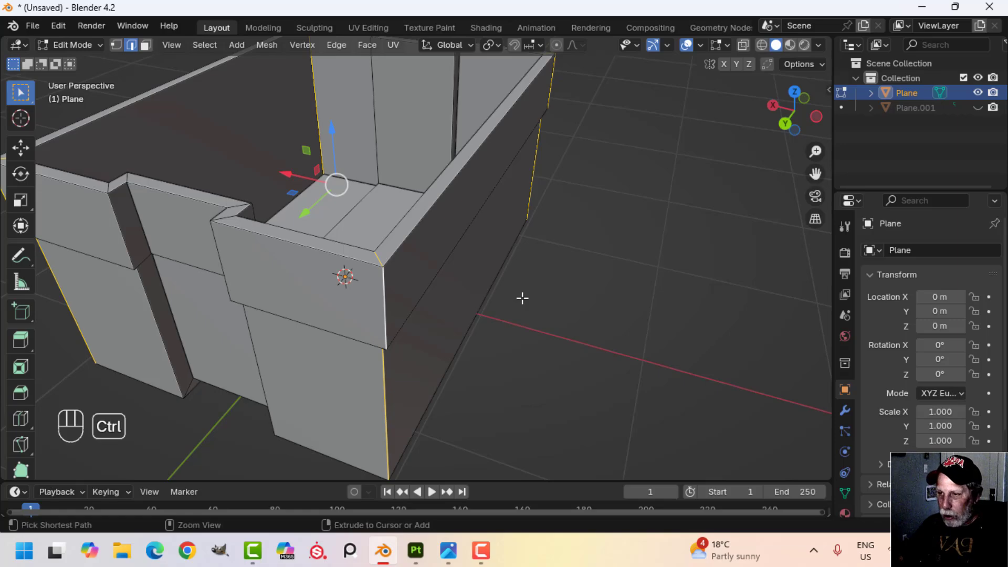
pyautogui.hotkey('ctrl', 'b')
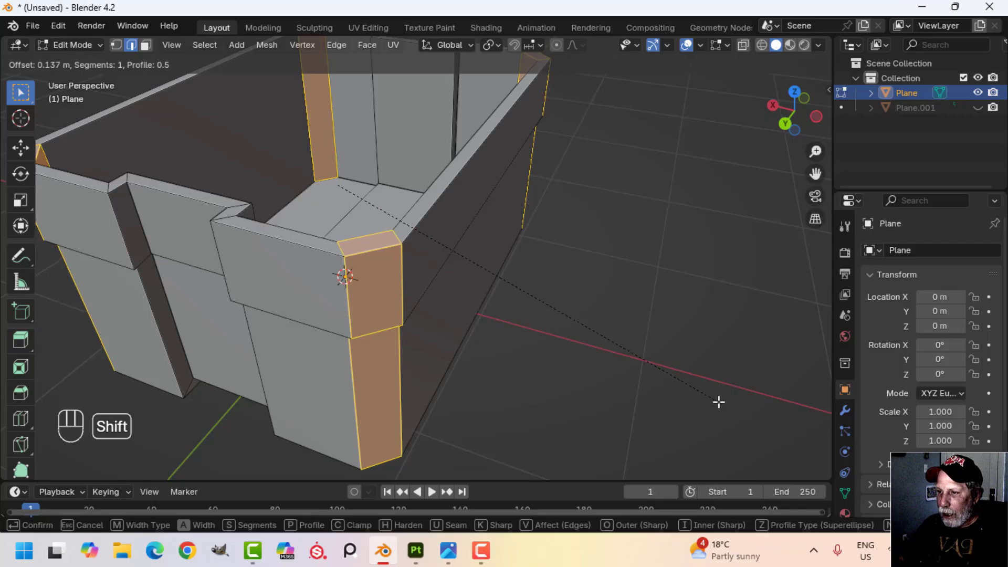
pyautogui.keyDown('shift'); pyautogui.scroll(3, 719, 402); pyautogui.keyUp('shift')
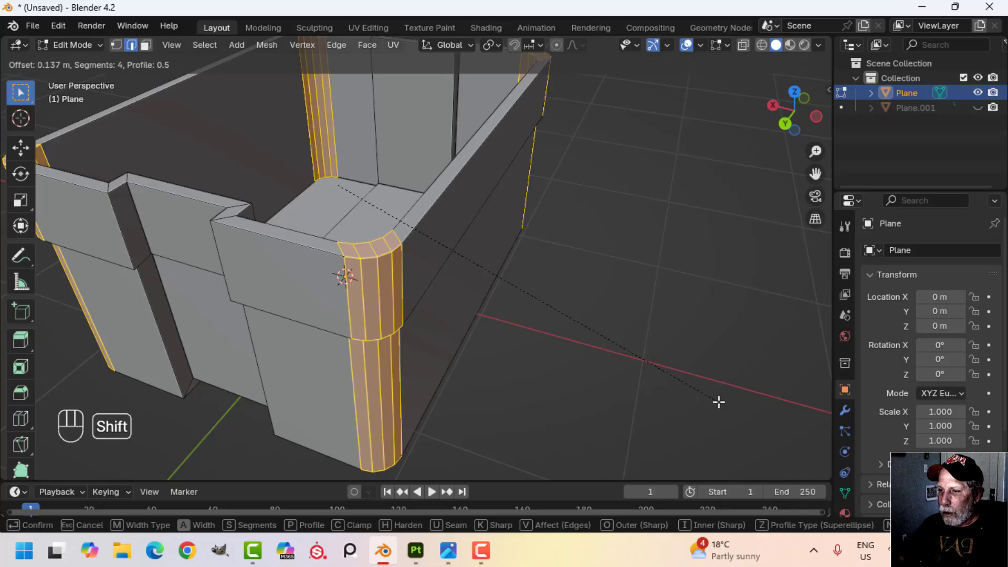
pyautogui.click(719, 401)
pyautogui.moveTo(718, 402); pyautogui.dragTo(446, 254, button='middle')
pyautogui.press('Tab')
pyautogui.moveTo(447, 254); pyautogui.dragTo(415, 281, button='middle')
pyautogui.scroll(3, 415, 281)
pyautogui.keyDown('shift'); pyautogui.moveTo(415, 282); pyautogui.dragTo(466, 308, button='middle'); pyautogui.keyUp('shift')
pyautogui.moveTo(466, 308); pyautogui.dragTo(377, 267, button='middle')
# Bevel the vertical edge loops bordering the recess on the short sides with a 0.0277 m offset and 2 segments.
pyautogui.press('Tab')
pyautogui.hotkey('alt', 'a')
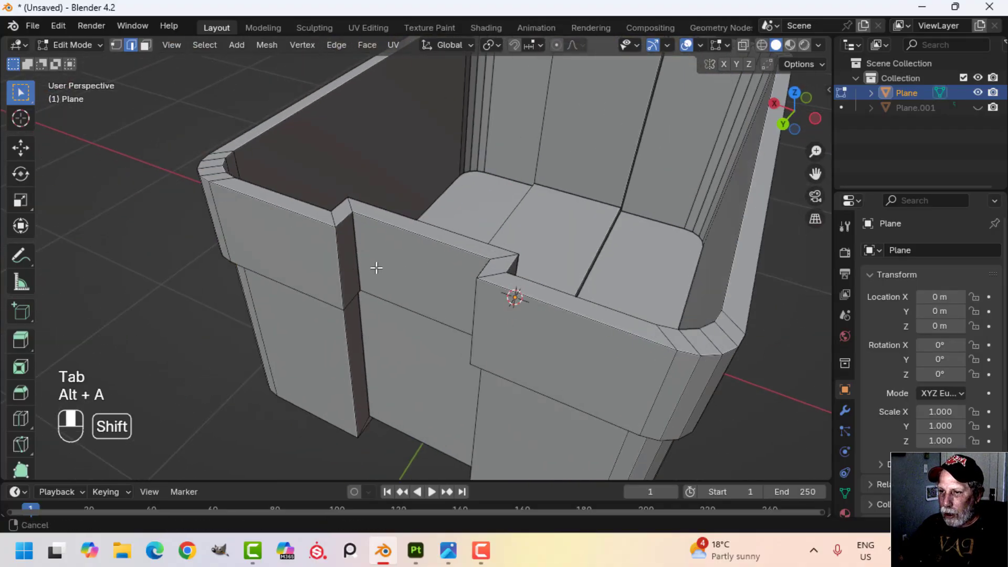
pyautogui.scroll(1, 377, 270)
pyautogui.press('2')
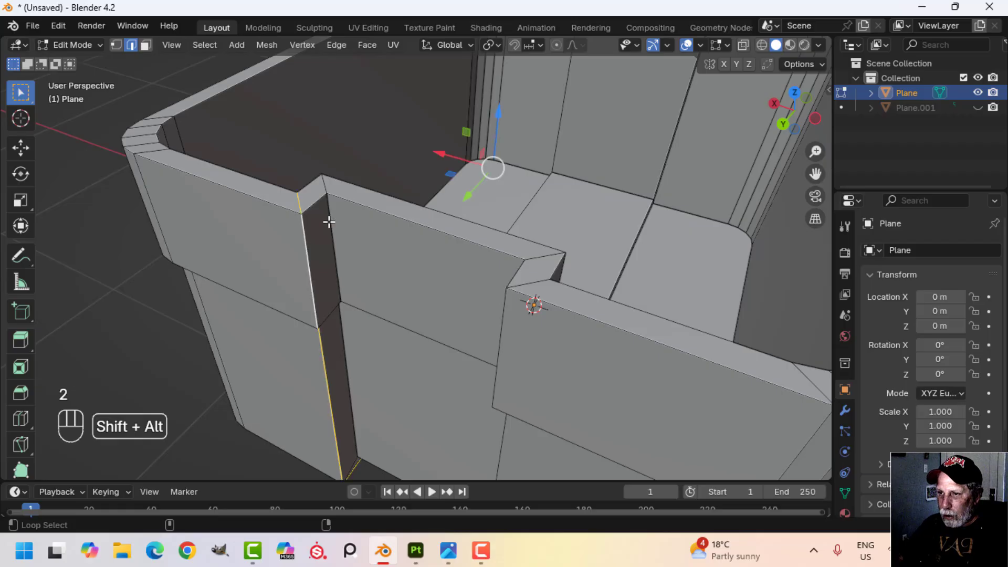
pyautogui.keyDown('alt'); pyautogui.keyDown('shift'); pyautogui.click(331, 214); pyautogui.keyUp('shift'); pyautogui.keyUp('alt')
pyautogui.moveTo(333, 216); pyautogui.dragTo(415, 249, button='middle')
pyautogui.scroll(3, 481, 238)
pyautogui.scroll(-3, 709, 175)
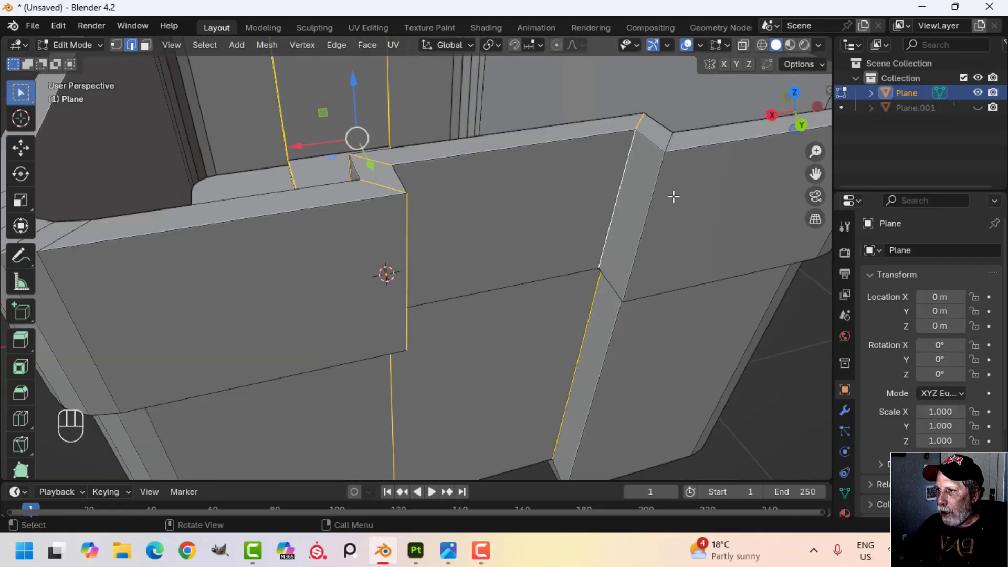
pyautogui.scroll(-2, 666, 198)
pyautogui.keyDown('shift'); pyautogui.moveTo(485, 184); pyautogui.dragTo(501, 229, button='middle'); pyautogui.keyUp('shift')
pyautogui.scroll(2, 502, 230)
pyautogui.keyDown('shift'); pyautogui.moveTo(544, 260); pyautogui.dragTo(506, 236, button='middle'); pyautogui.keyUp('shift')
pyautogui.hotkey('ctrl', 'b')
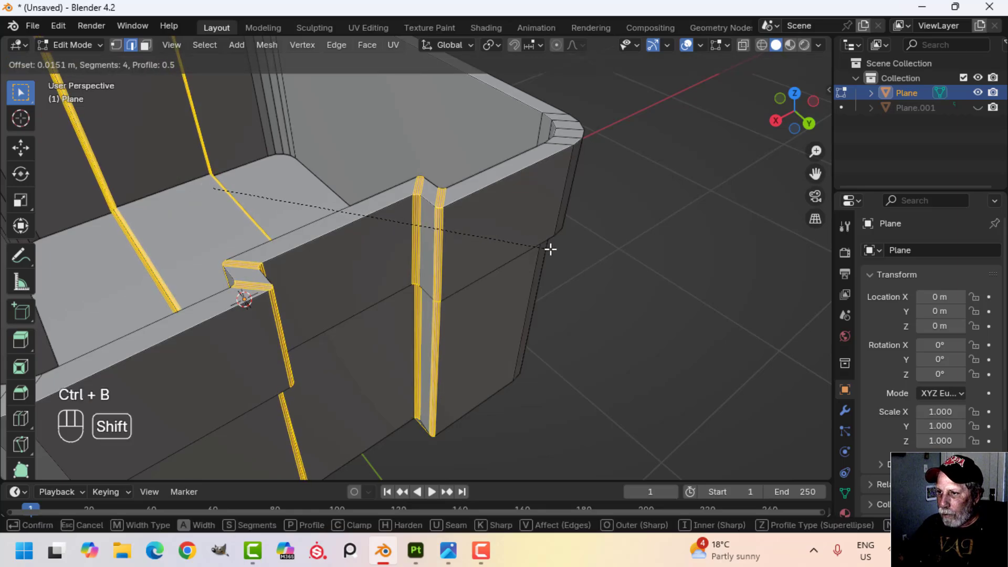
pyautogui.scroll(-2, 567, 252)
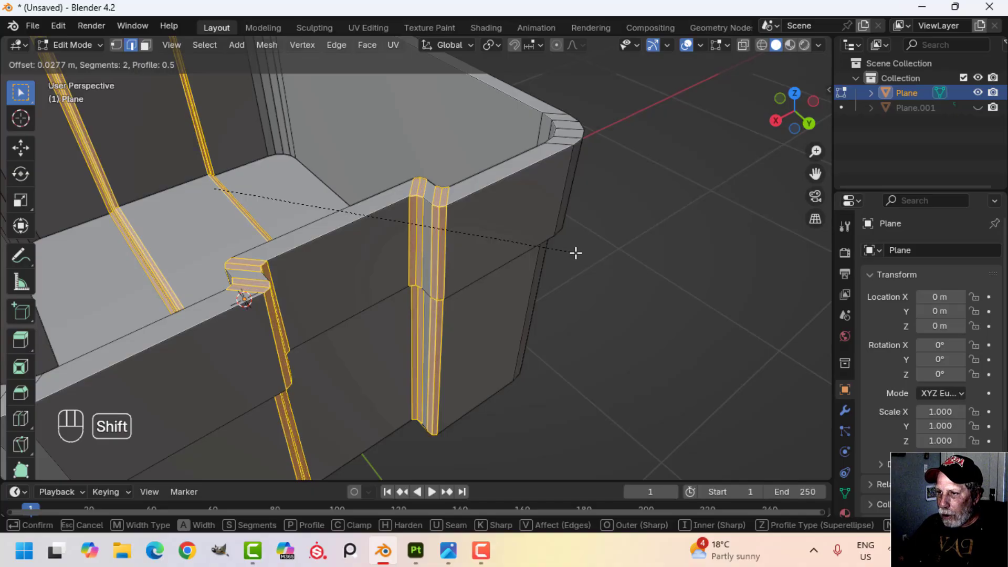
pyautogui.click(575, 253)
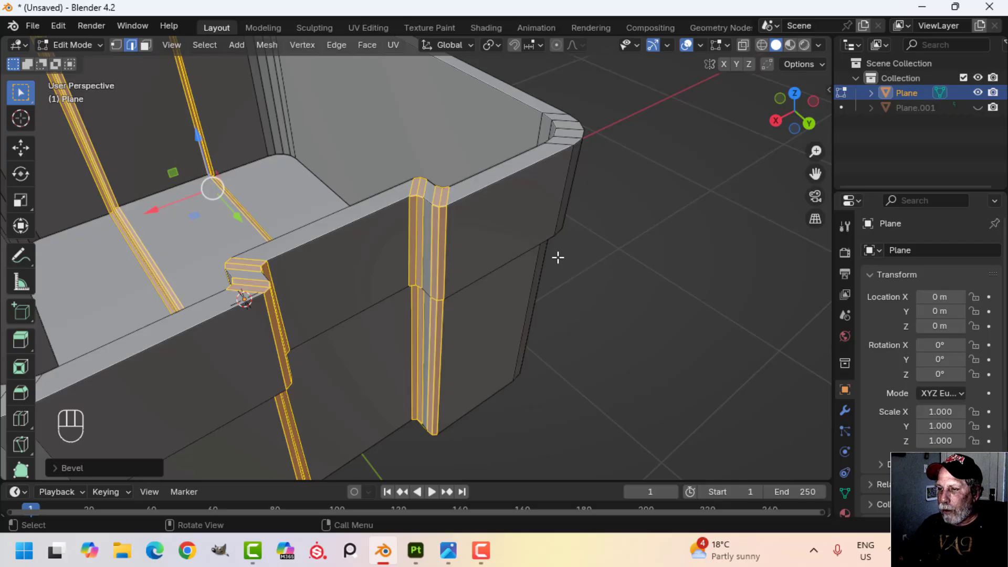
pyautogui.hotkey('alt', 'a')
pyautogui.press('Tab')
pyautogui.moveTo(560, 253); pyautogui.dragTo(457, 250, button='middle')
pyautogui.hotkey('alt', 'a')
pyautogui.scroll(3, 442, 251)
# Bevel the inner and outer edge loops around the rim's top surface slightly with 2 segments.
pyautogui.press('Tab')
pyautogui.hotkey('alt', 'a')
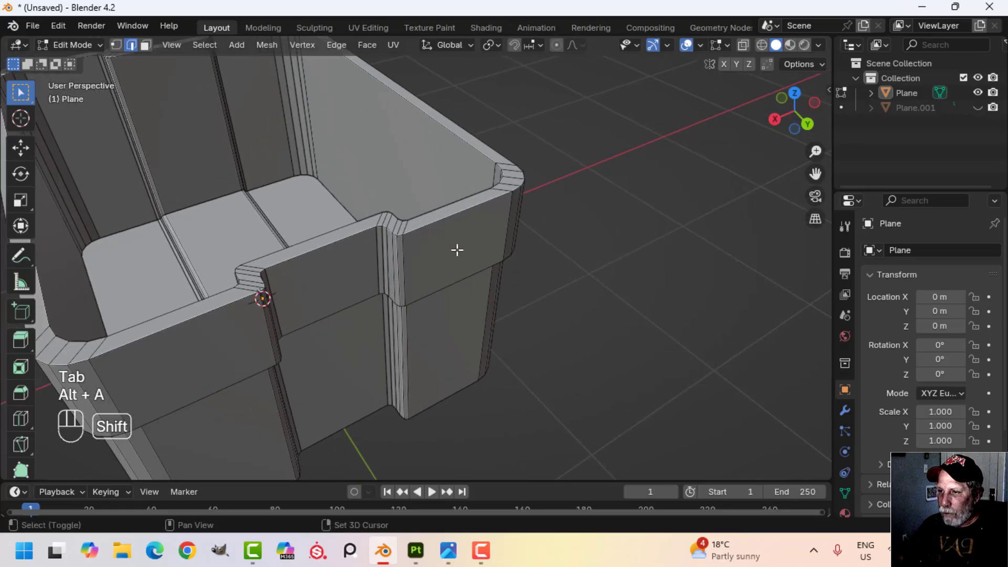
pyautogui.scroll(2, 457, 250)
pyautogui.keyDown('alt'); pyautogui.click(434, 215); pyautogui.keyUp('alt')
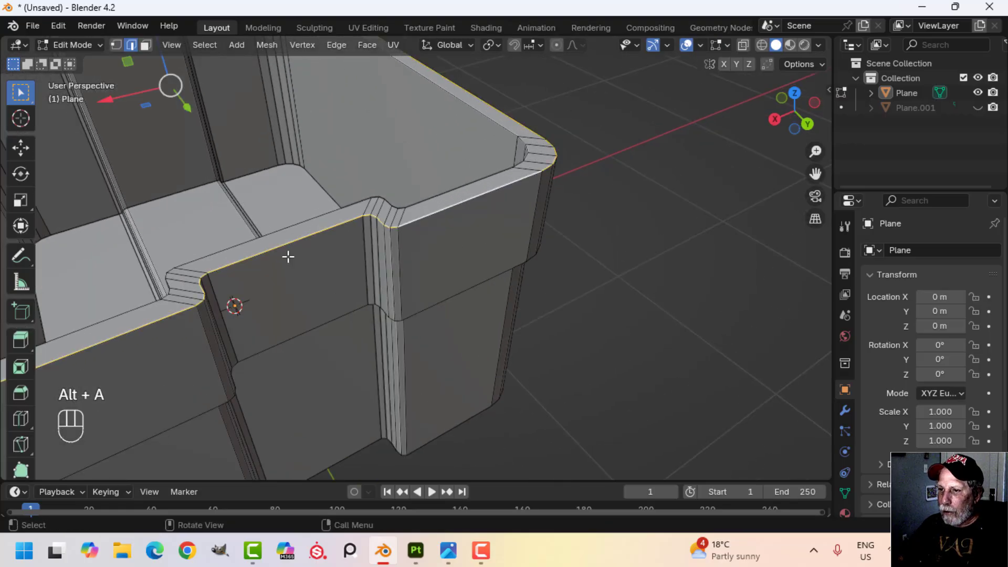
pyautogui.keyDown('alt'); pyautogui.keyDown('shift'); pyautogui.click(440, 197); pyautogui.keyUp('shift'); pyautogui.keyUp('alt')
pyautogui.moveTo(497, 227); pyautogui.dragTo(464, 219, button='middle')
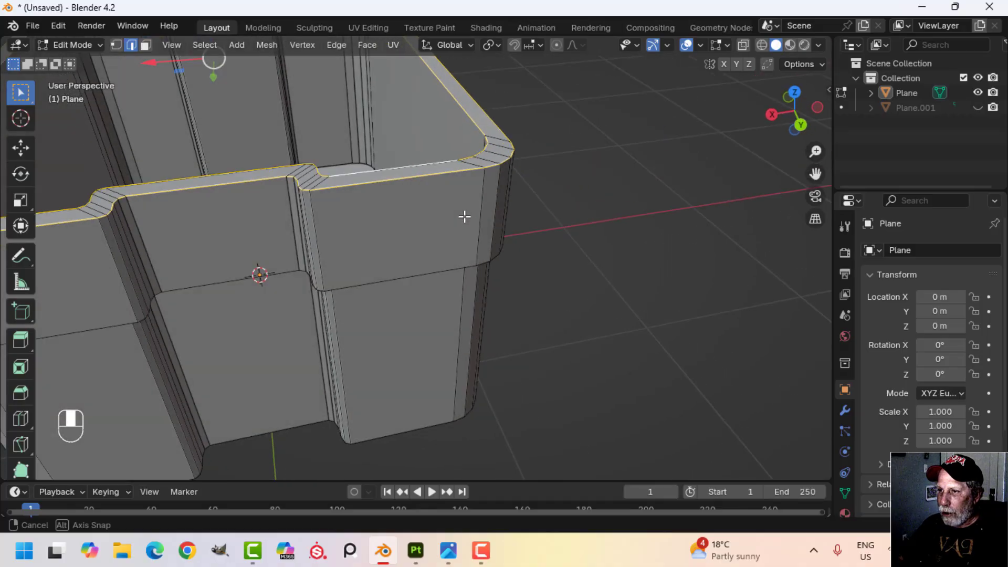
pyautogui.scroll(-1, 368, 235)
pyautogui.keyDown('shift'); pyautogui.moveTo(360, 237); pyautogui.dragTo(357, 254, button='middle'); pyautogui.keyUp('shift')
pyautogui.moveTo(368, 239); pyautogui.dragTo(436, 255, button='middle')
pyautogui.scroll(2, 415, 252)
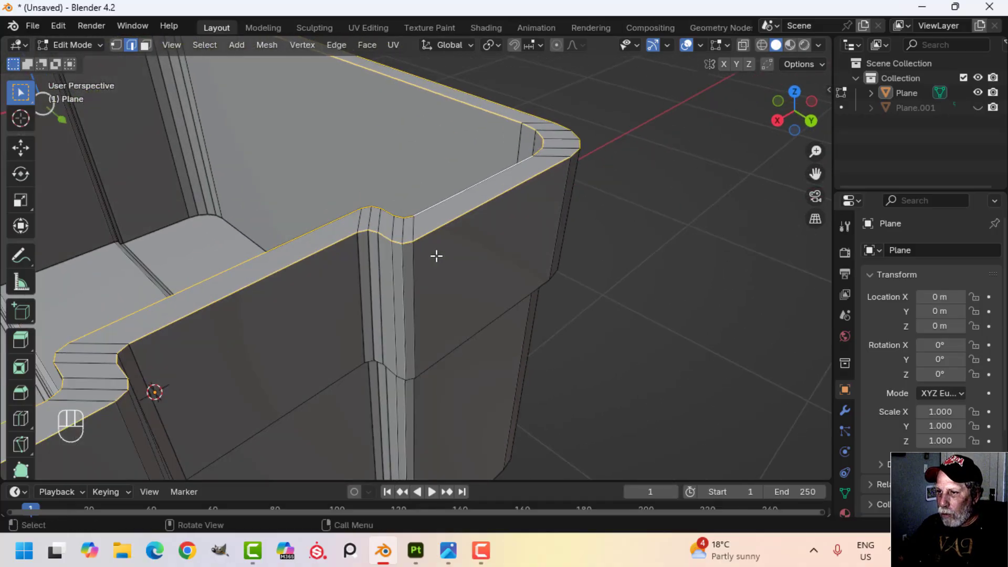
pyautogui.hotkey('ctrl', 'b')
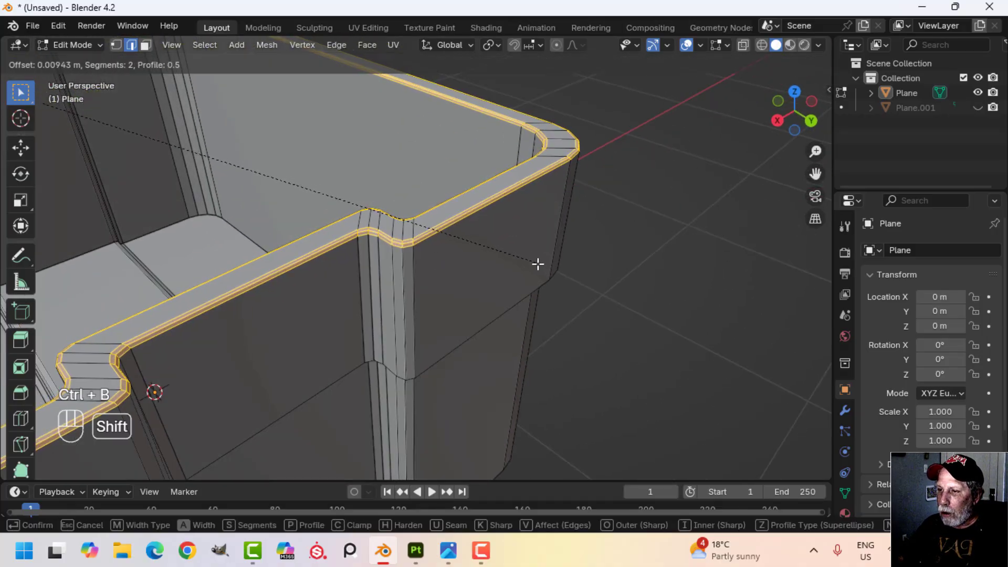
pyautogui.click(558, 272)
pyautogui.moveTo(558, 272); pyautogui.dragTo(421, 289, button='middle')
# Bevel both edge loops bordering the ledge on the rim's underside slightly with 2 segments.
pyautogui.hotkey('alt', 'a')
pyautogui.scroll(1, 443, 225)
pyautogui.scroll(3, 420, 285)
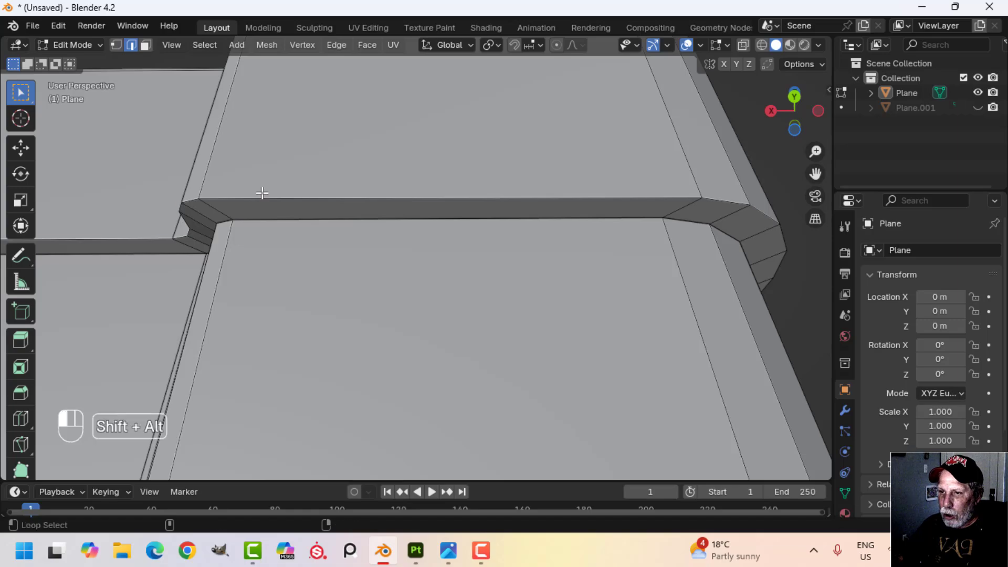
pyautogui.keyDown('alt'); pyautogui.keyDown('shift'); pyautogui.click(261, 193); pyautogui.keyUp('shift'); pyautogui.keyUp('alt')
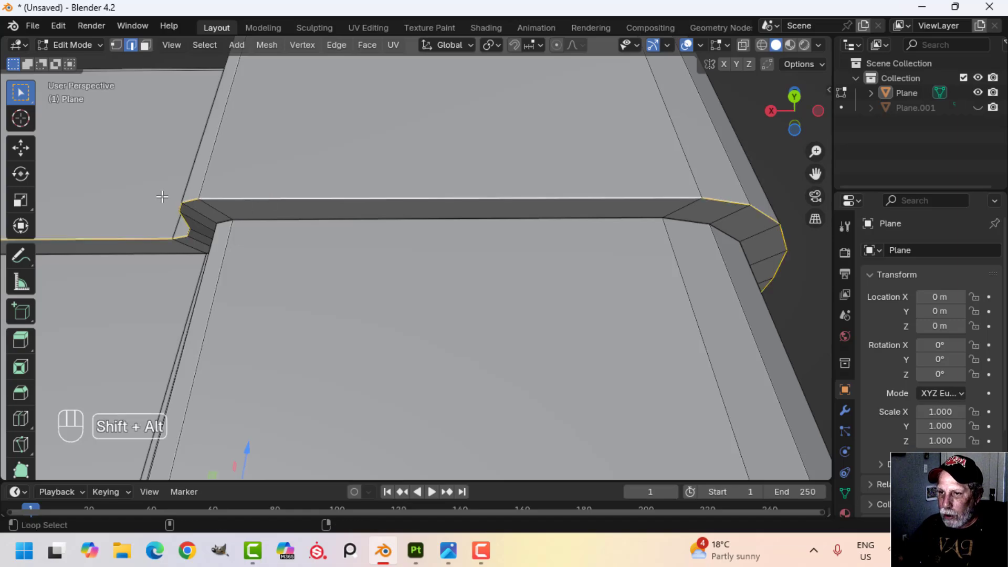
pyautogui.keyDown('alt'); pyautogui.keyDown('shift'); pyautogui.click(320, 215); pyautogui.keyUp('shift'); pyautogui.keyUp('alt')
pyautogui.moveTo(367, 252); pyautogui.dragTo(408, 261, button='middle')
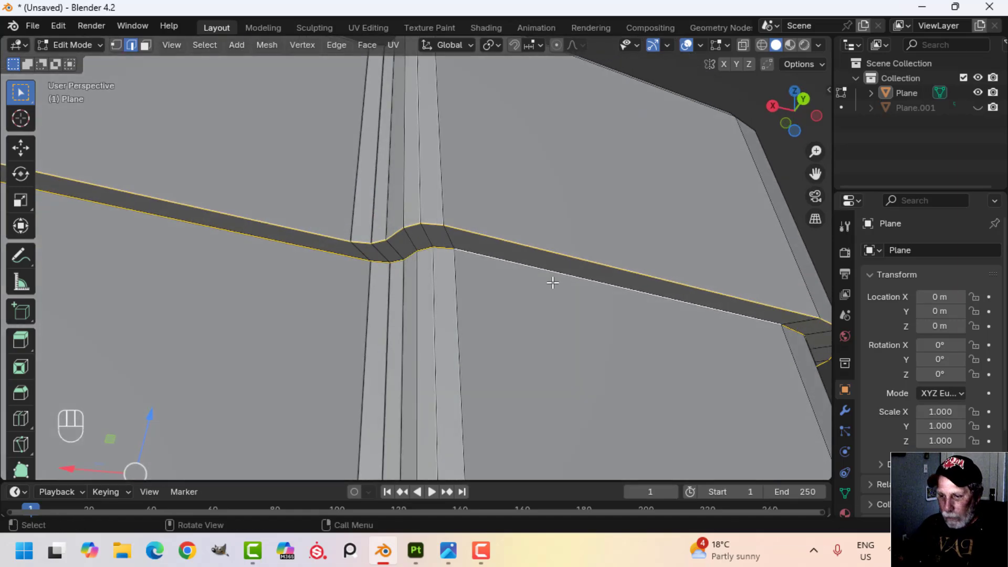
pyautogui.hotkey('ctrl', 'b')
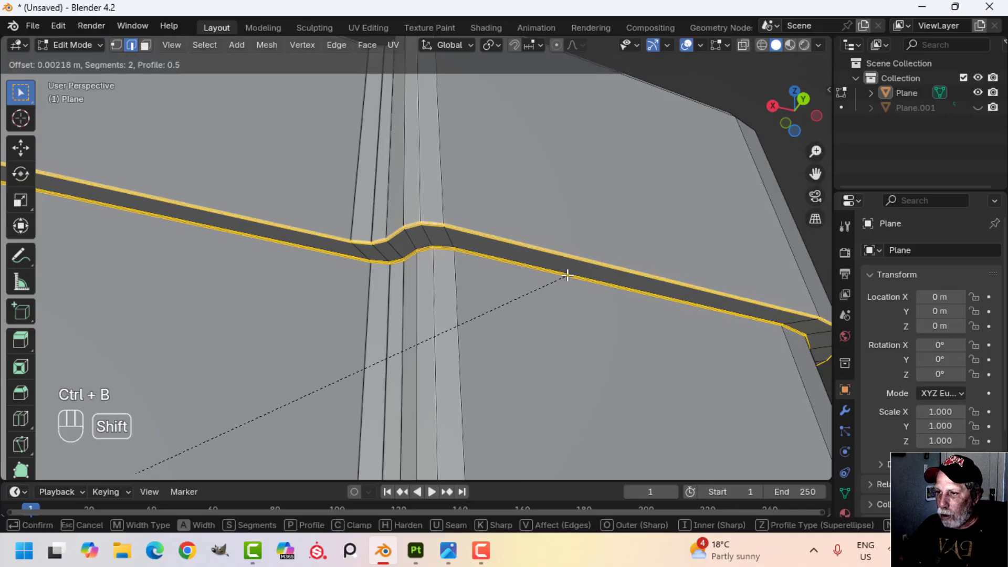
pyautogui.click(584, 268)
# Bevel the edge loop around the box's outer bottom with 2 segments and return to Object Mode.
pyautogui.moveTo(585, 268); pyautogui.dragTo(424, 250, button='middle')
pyautogui.hotkey('alt', 'a')
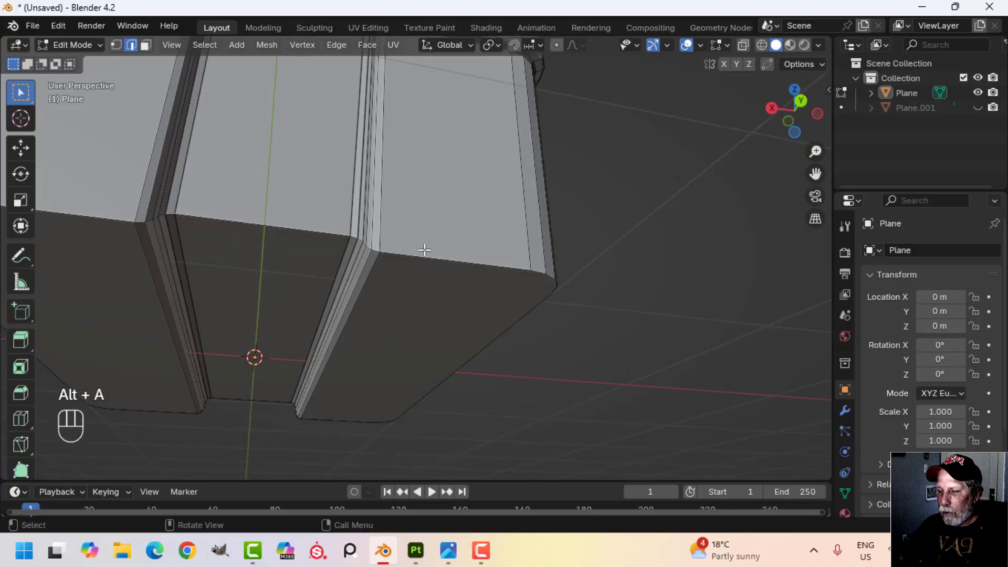
pyautogui.keyDown('alt'); pyautogui.click(429, 253); pyautogui.keyUp('alt')
pyautogui.keyDown('alt'); pyautogui.keyDown('shift'); pyautogui.click(280, 222); pyautogui.keyUp('shift'); pyautogui.keyUp('alt')
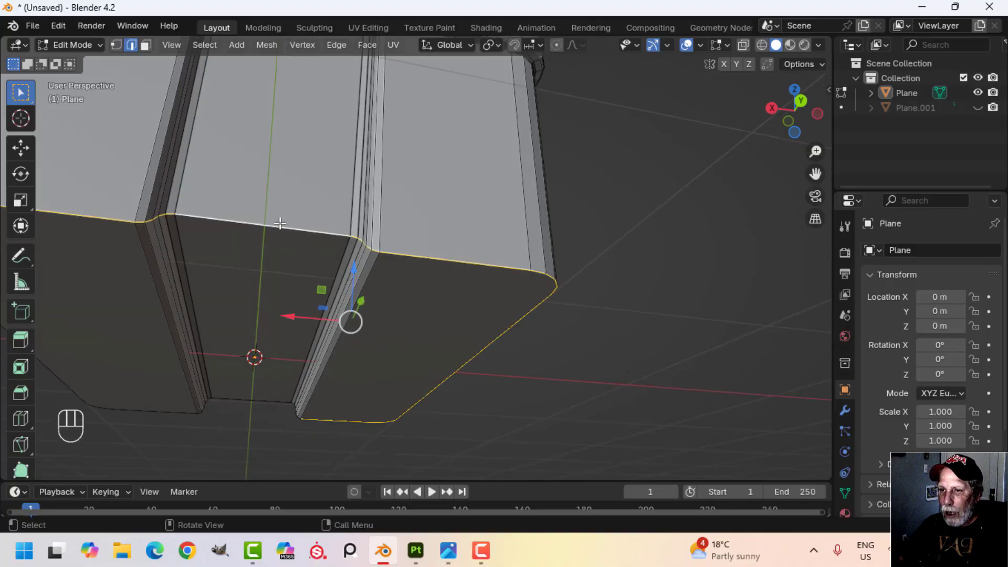
pyautogui.moveTo(267, 290); pyautogui.dragTo(273, 154, button='middle')
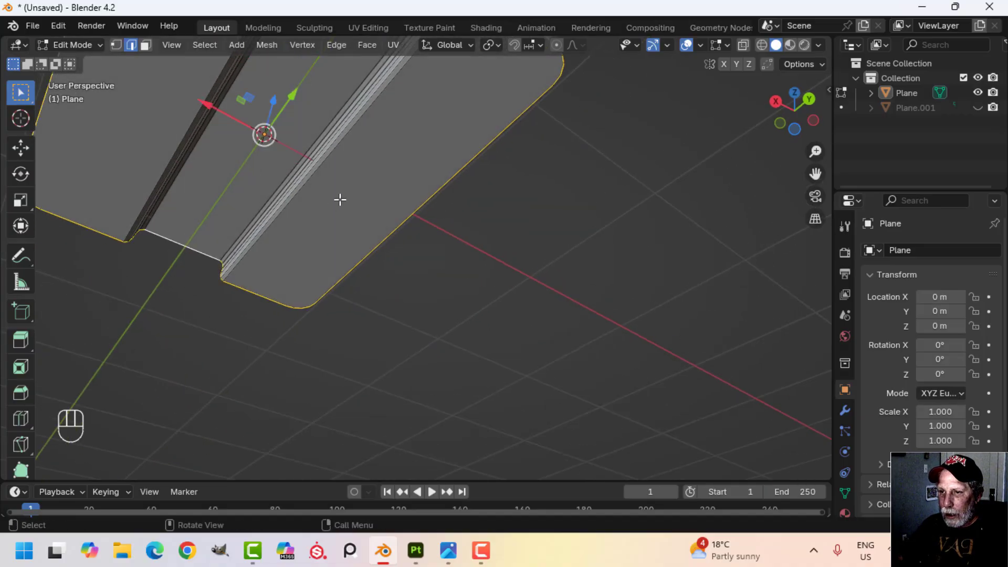
pyautogui.moveTo(341, 200); pyautogui.dragTo(446, 251, button='middle')
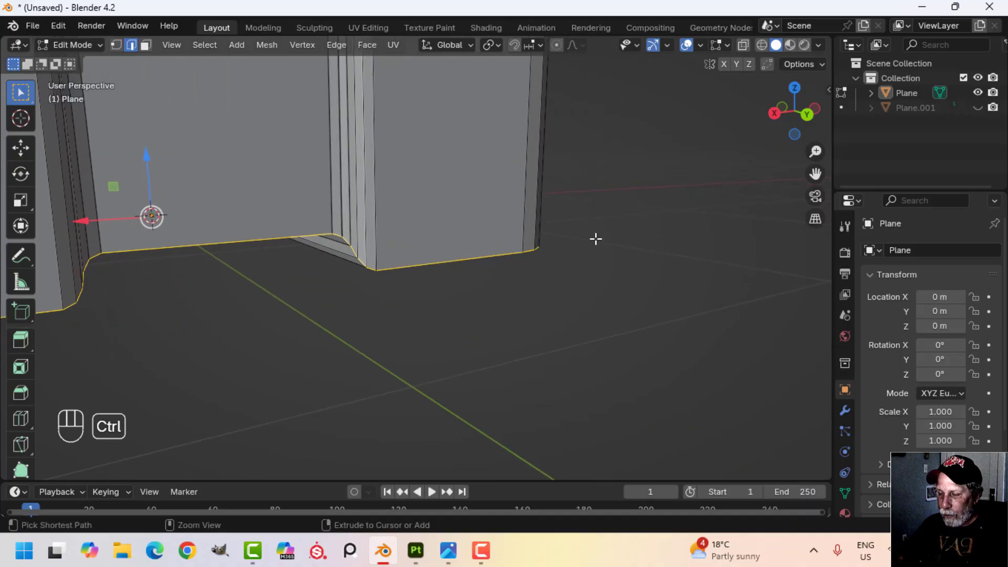
pyautogui.hotkey('ctrl', 'b')
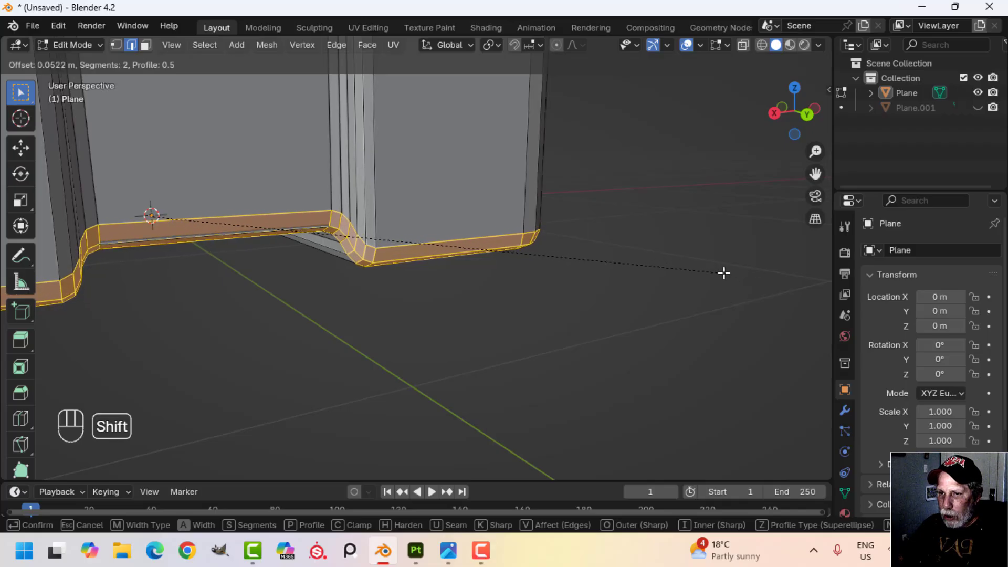
pyautogui.click(685, 261)
pyautogui.scroll(-5, 615, 261)
pyautogui.press('Tab')
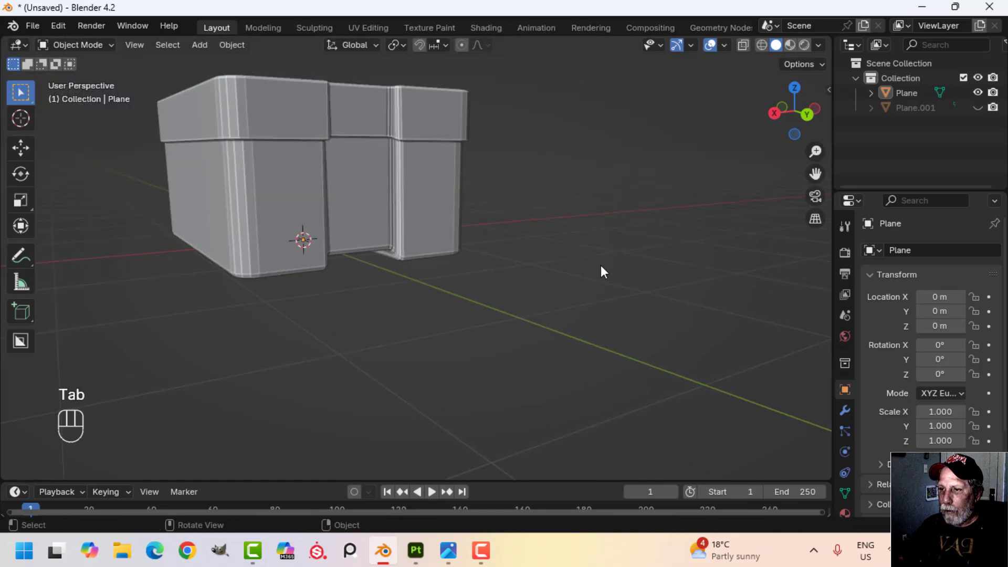
# Box-select all the bottom geometry in a front wireframe view and scale it inward slightly along X to taper the walls.
pyautogui.hotkey('alt', 'a')
pyautogui.keyDown('alt'); pyautogui.moveTo(600, 266); pyautogui.dragTo(519, 184, button='middle'); pyautogui.keyUp('alt')
pyautogui.moveTo(584, 228); pyautogui.dragTo(410, 239, button='middle')
pyautogui.moveTo(410, 238); pyautogui.dragTo(467, 213, button='middle')
pyautogui.moveTo(468, 213); pyautogui.dragTo(527, 198, button='middle')
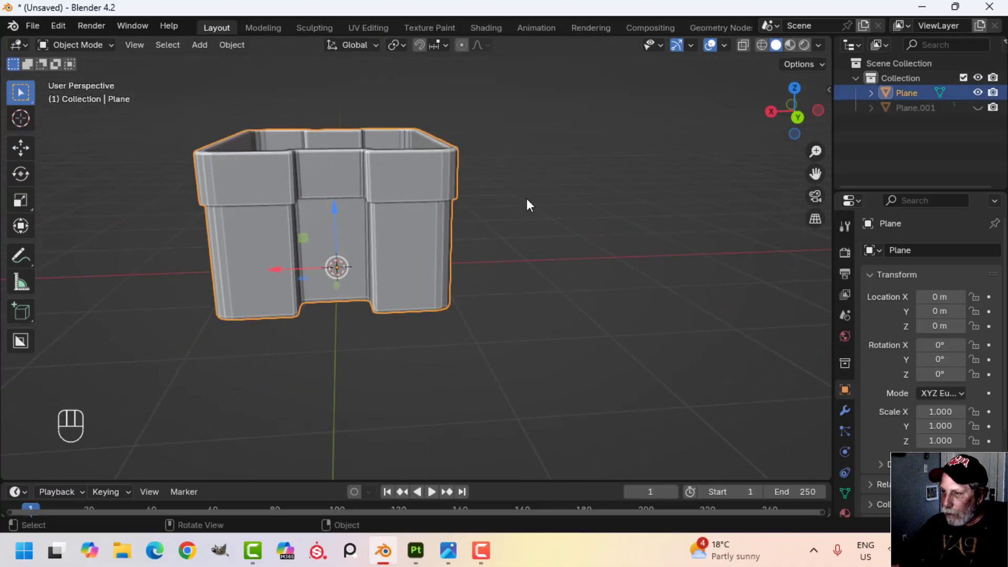
pyautogui.press('KP_1')
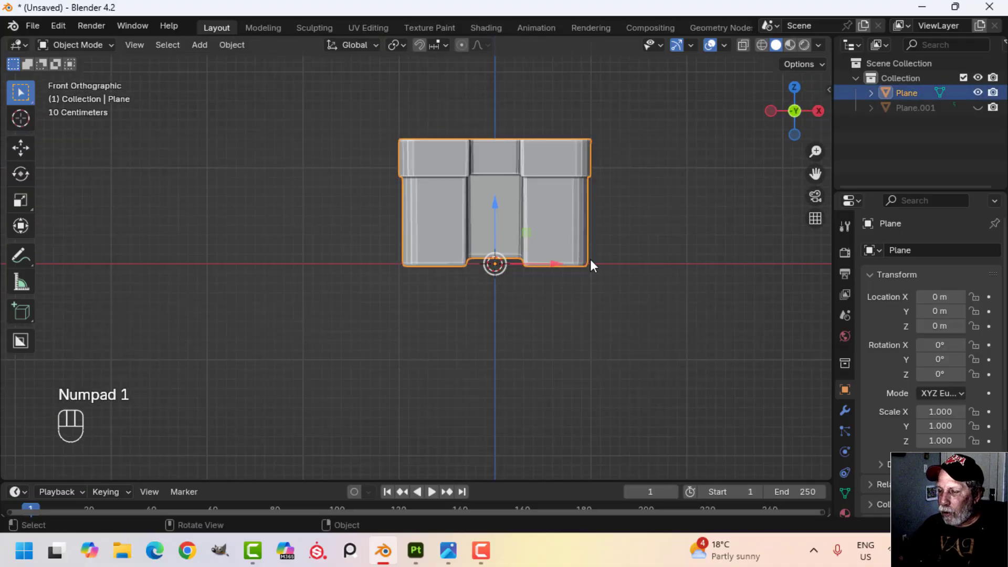
pyautogui.keyDown('shift'); pyautogui.moveTo(590, 259); pyautogui.dragTo(503, 262, button='middle'); pyautogui.keyUp('shift')
pyautogui.press('Tab')
pyautogui.scroll(1, 519, 261)
pyautogui.hotkey('alt', 'a')
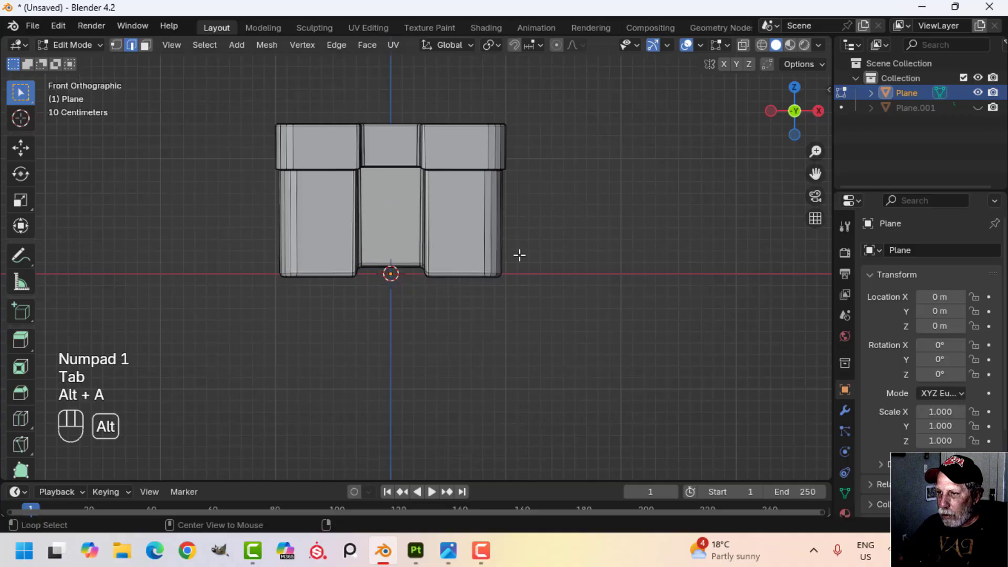
pyautogui.press('z')
pyautogui.click(443, 261)
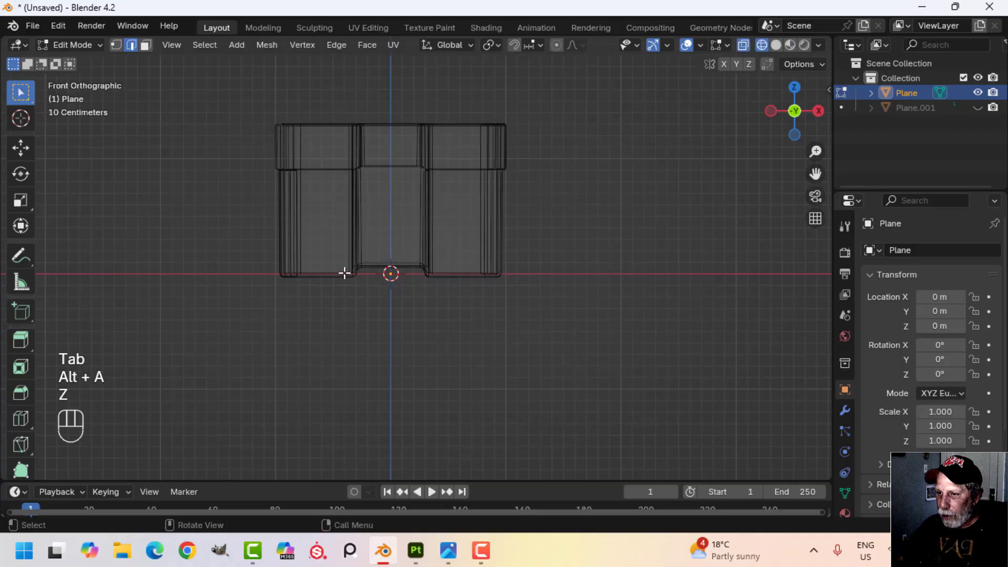
pyautogui.press('b')
pyautogui.moveTo(248, 246); pyautogui.dragTo(532, 332)
pyautogui.scroll(2, 562, 301)
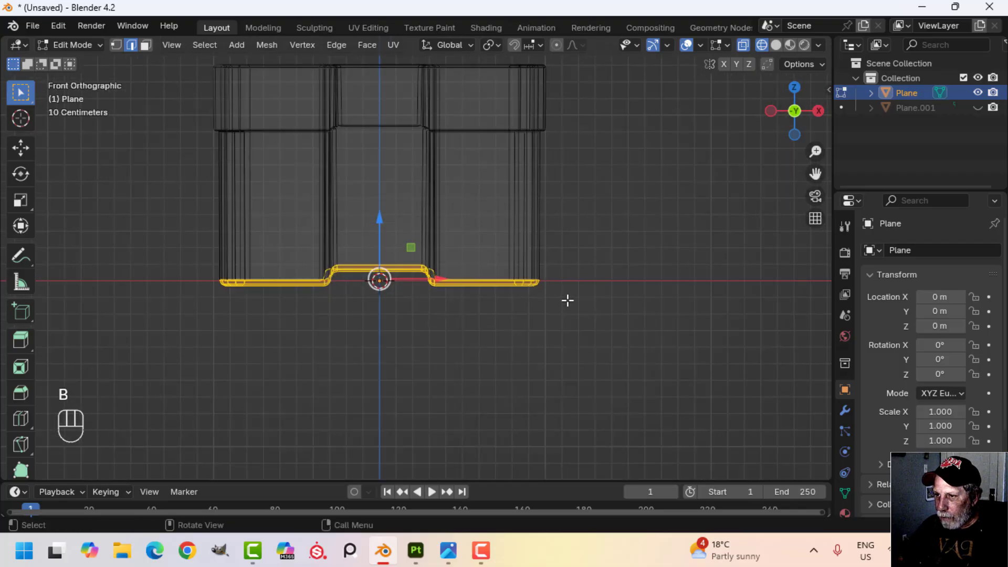
pyautogui.keyDown('shift'); pyautogui.scroll(1, 616, 294); pyautogui.keyUp('shift')
pyautogui.press('s')
pyautogui.press('x')
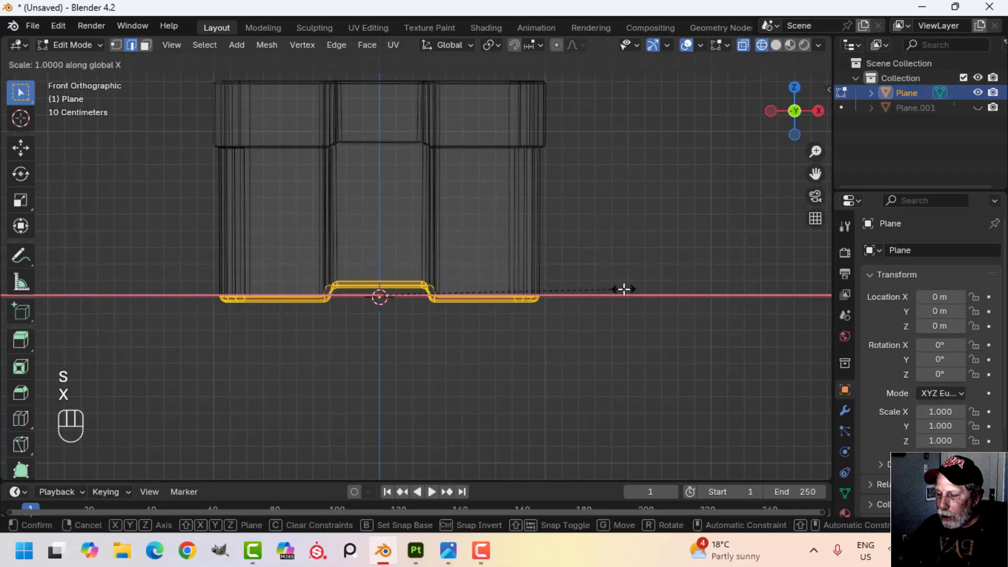
pyautogui.click(572, 292)
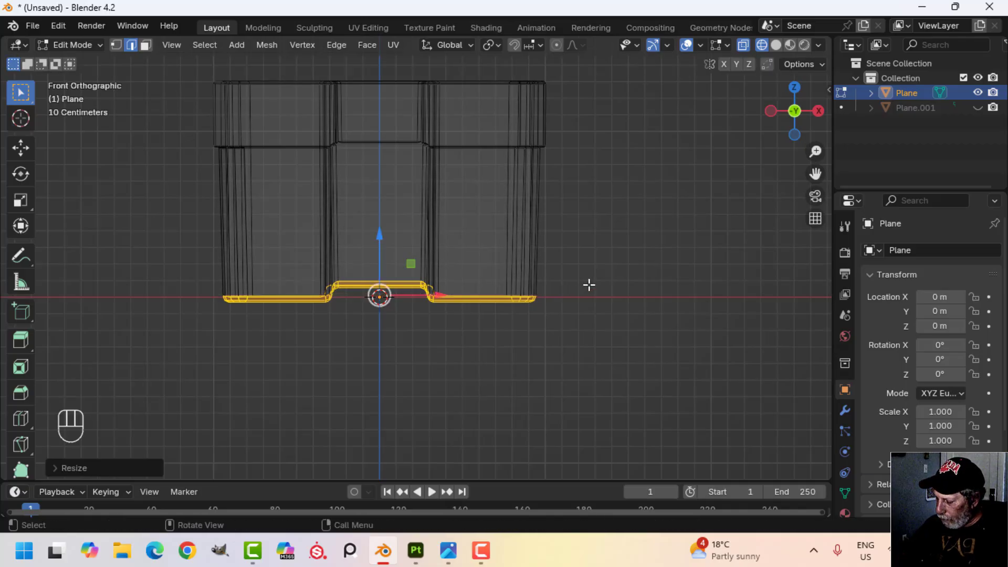
# Scale the selected bottom geometry to about 0.97 along Y from the right view, then return to solid shading in Object Mode.
pyautogui.press('KP_3')
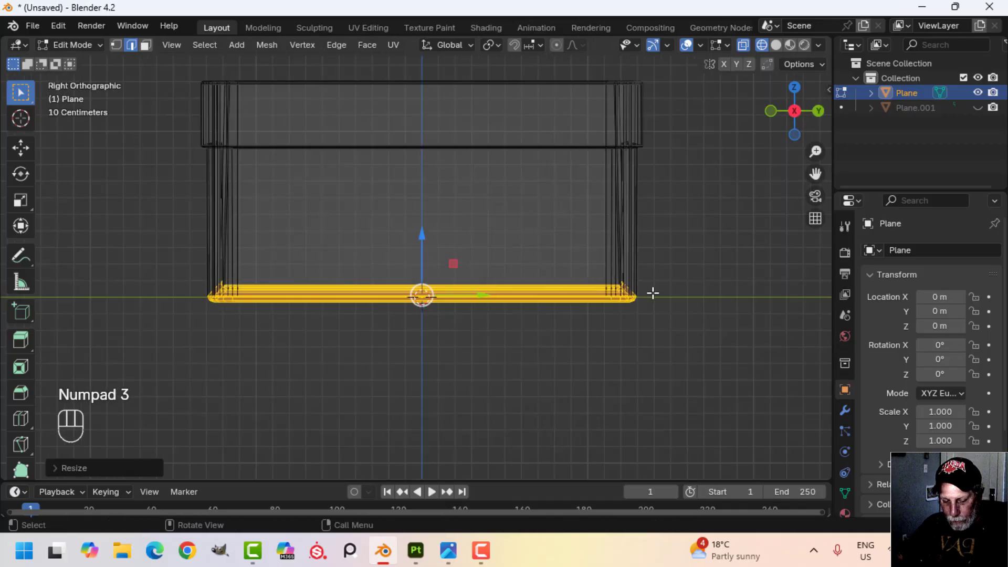
pyautogui.press('s')
pyautogui.press('y')
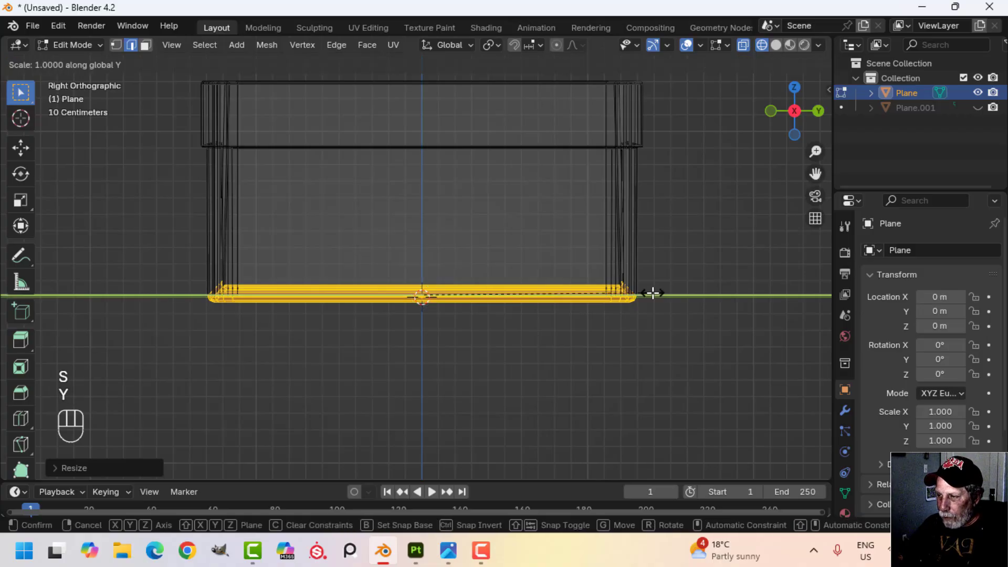
pyautogui.press('shift')
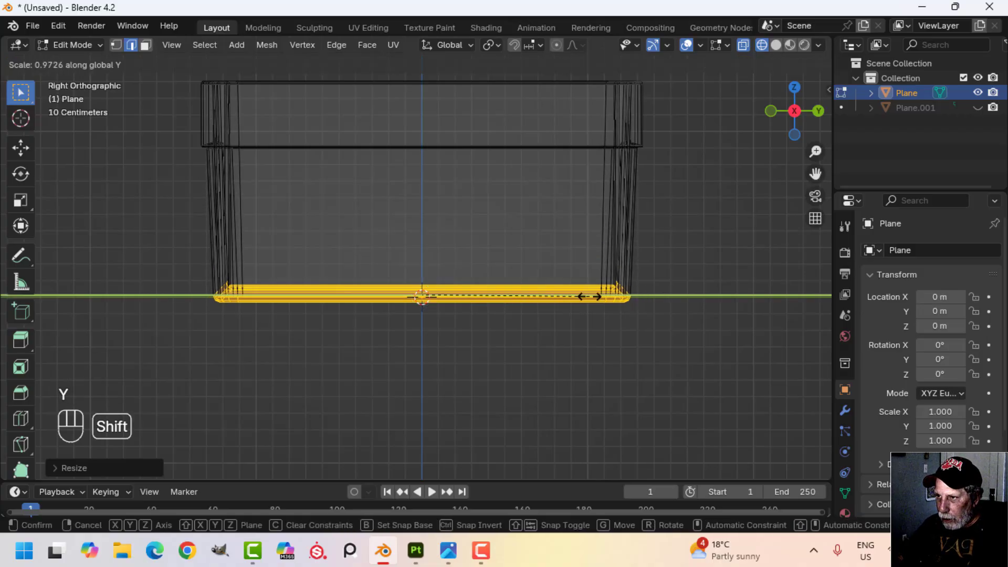
pyautogui.click(589, 297)
pyautogui.press('z')
pyautogui.click(716, 285)
pyautogui.moveTo(715, 286)
pyautogui.mouseDown(button='middle')
pyautogui.moveTo(531, 281)
pyautogui.moveTo(527, 310)
pyautogui.mouseUp(button='middle')
pyautogui.press('Tab')
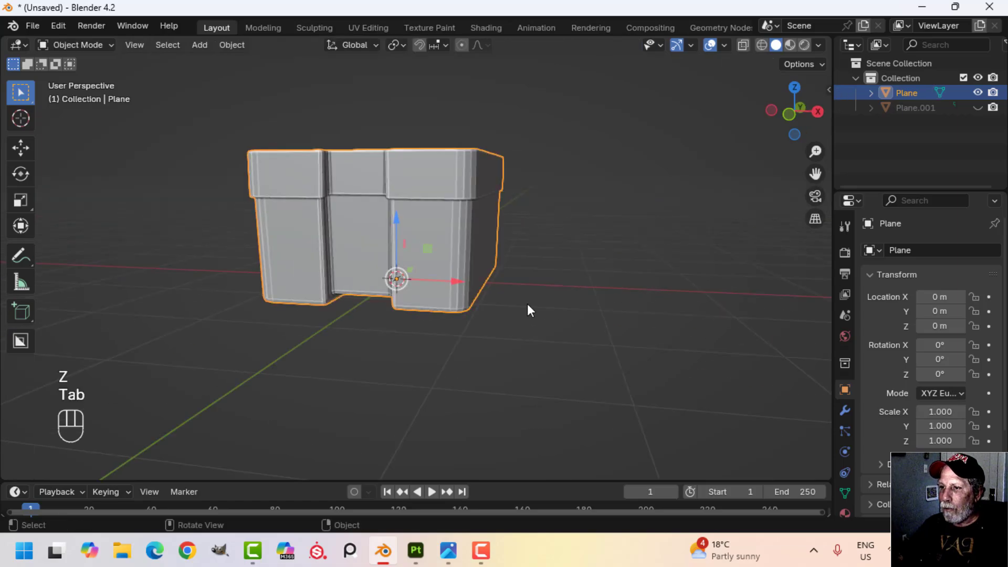
# Apply Shade Smooth to the bin.
pyautogui.scroll(-3, 527, 303)
pyautogui.hotkey('alt', 'a')
pyautogui.moveTo(391, 269); pyautogui.dragTo(436, 256, button='middle')
pyautogui.scroll(2, 426, 308)
pyautogui.click(434, 278)
pyautogui.rightClick(435, 278)
pyautogui.click(389, 240)
# Add a horizontal loop cut around the bin's inner walls and slide it down close to the floor.
pyautogui.scroll(3, 443, 262)
pyautogui.press('Tab')
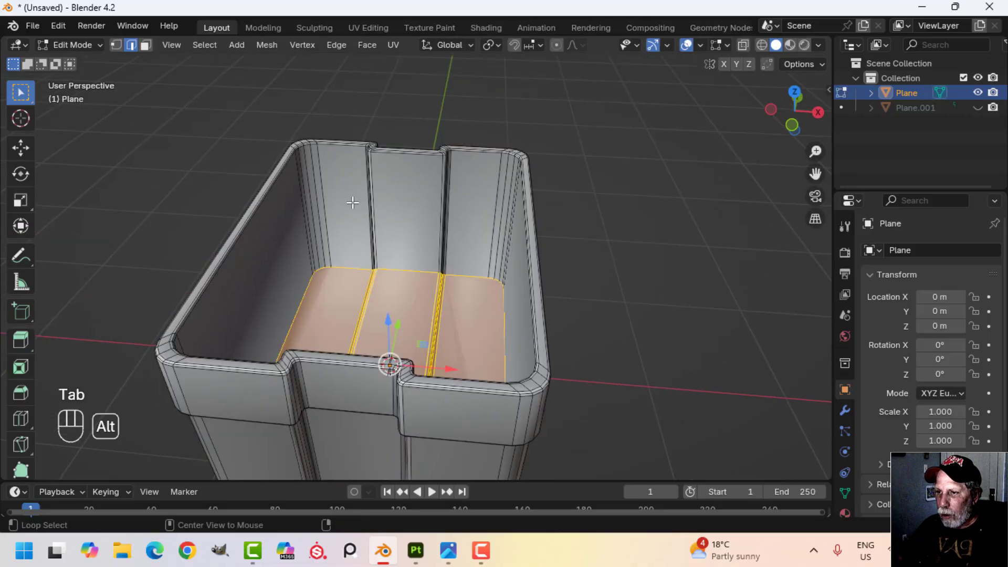
pyautogui.hotkey('alt', 'a')
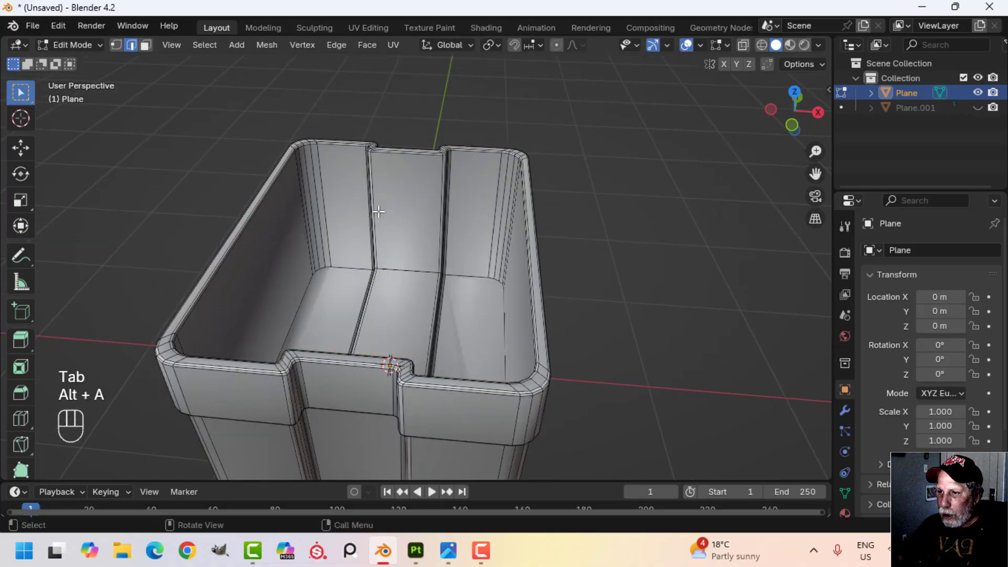
pyautogui.hotkey('ctrl', 'r')
pyautogui.click(365, 184)
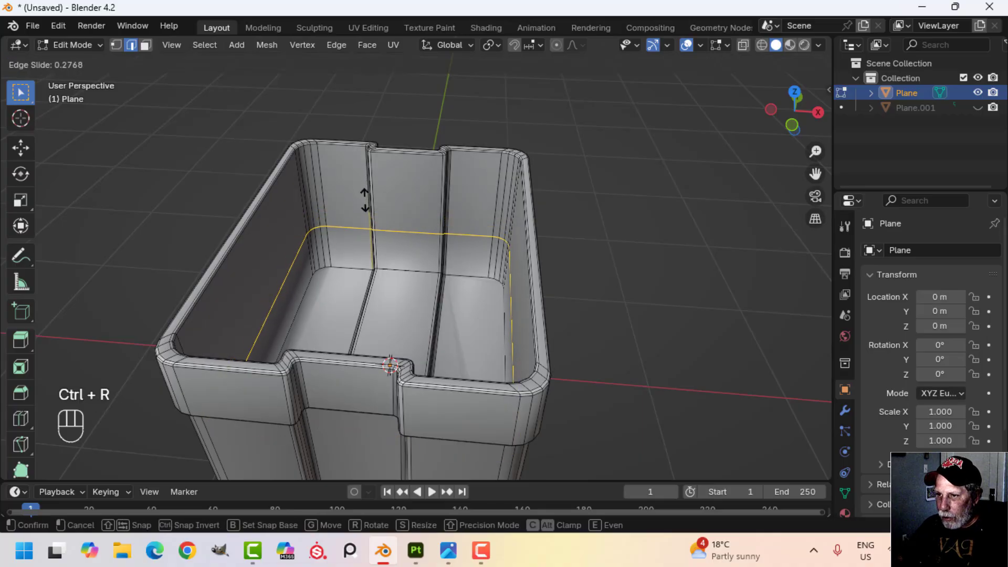
pyautogui.click(370, 241)
pyautogui.press('Tab')
# Add a Weighted Normal modifier to the bin.
pyautogui.scroll(-3, 475, 278)
pyautogui.hotkey('alt', 'a')
pyautogui.moveTo(481, 297); pyautogui.dragTo(470, 278, button='middle')
pyautogui.click(420, 221)
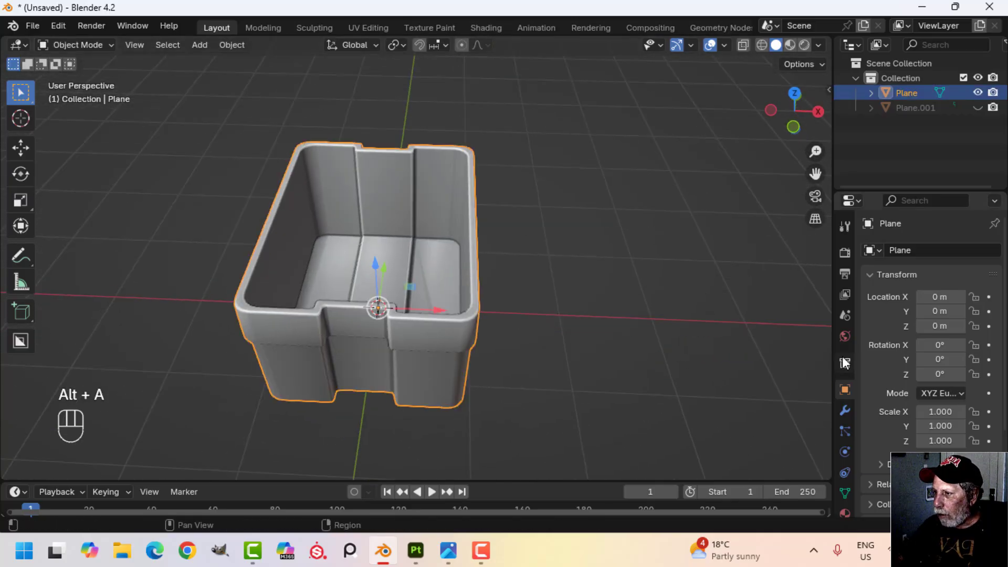
pyautogui.click(845, 411)
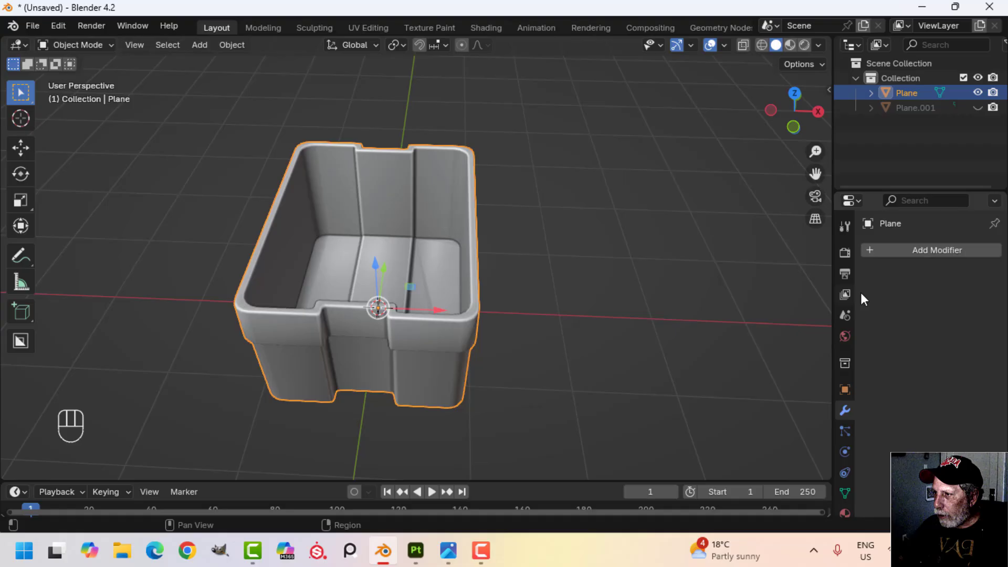
pyautogui.click(937, 251)
pyautogui.moveTo(874, 338)
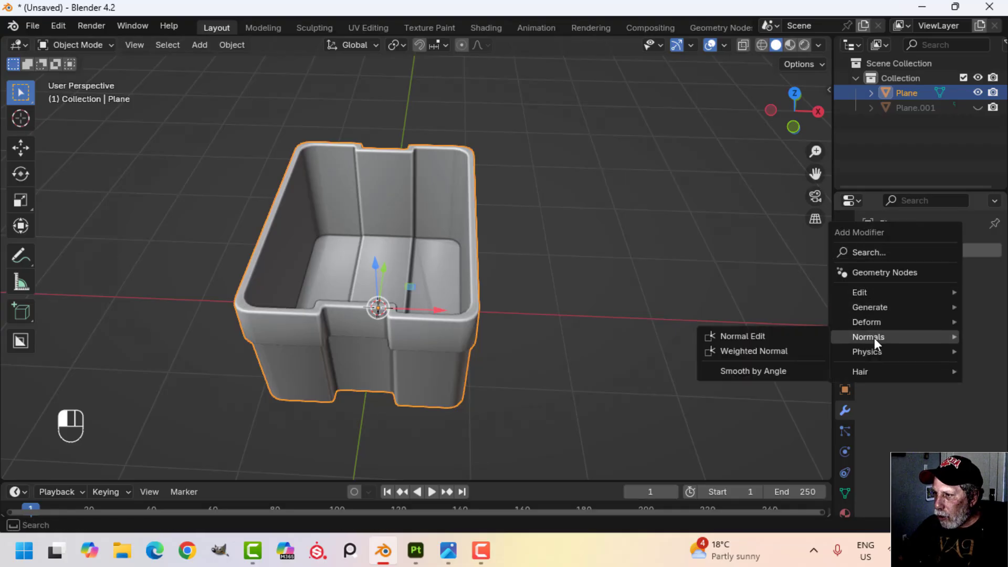
pyautogui.click(766, 351)
# Check the bin's face directions with the Face Orientation overlay, turning it off again.
pyautogui.moveTo(569, 305); pyautogui.dragTo(588, 252, button='middle')
pyautogui.click(728, 46)
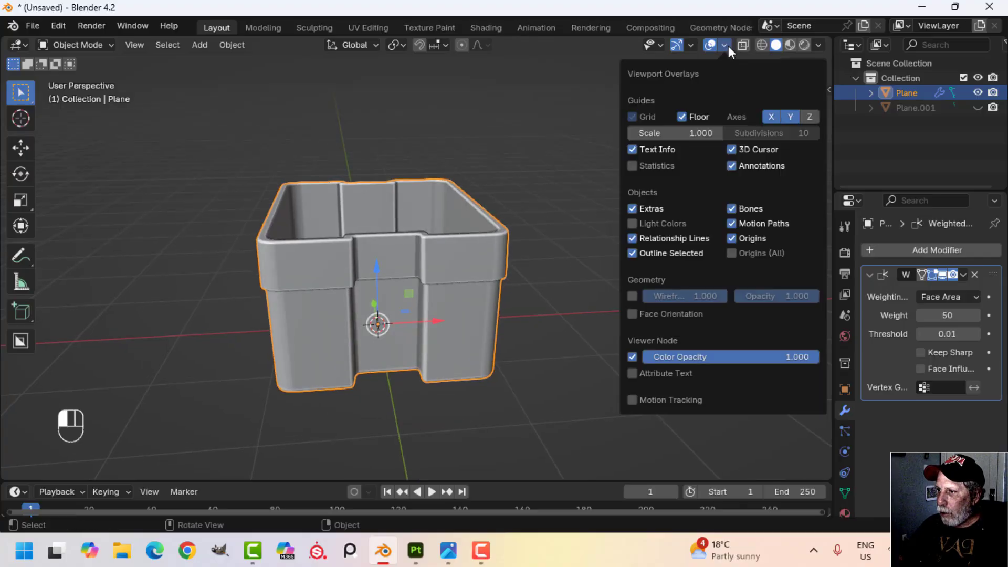
pyautogui.click(666, 315)
pyautogui.click(666, 316)
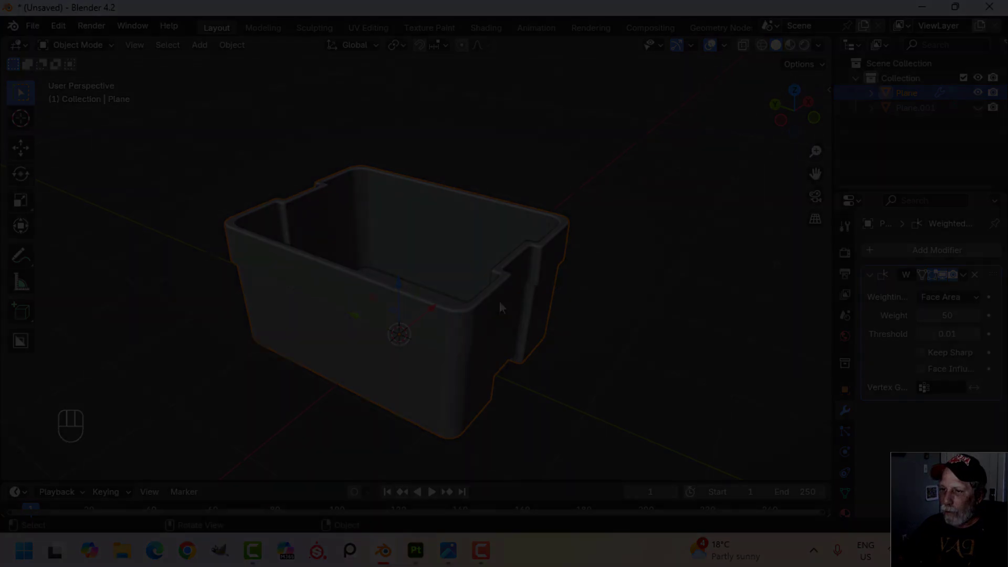
# Unhide the lid plane above the bin and make it the only selected object.
pyautogui.hotkey('alt', 'h')
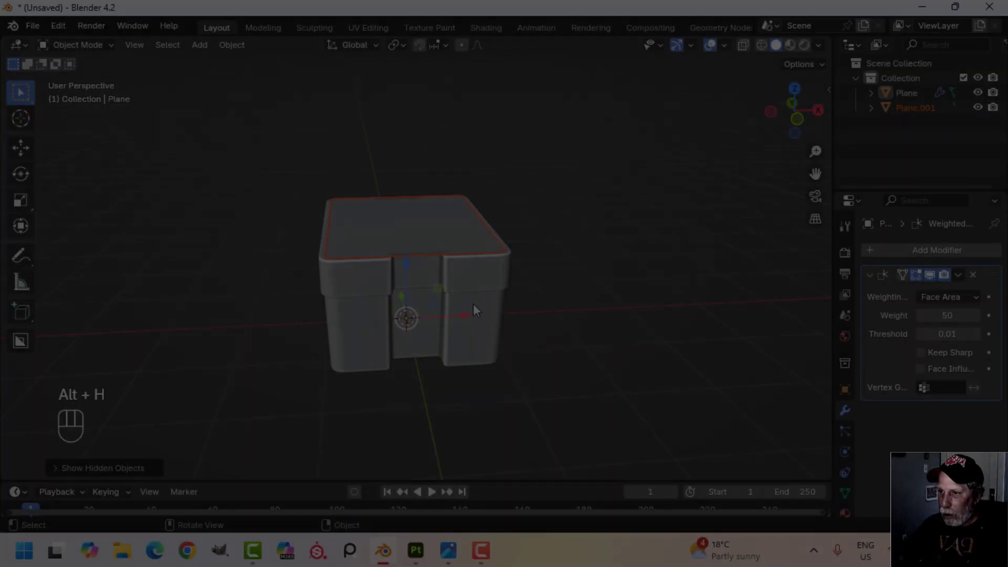
pyautogui.hotkey('alt', 'a')
pyautogui.click(494, 246)
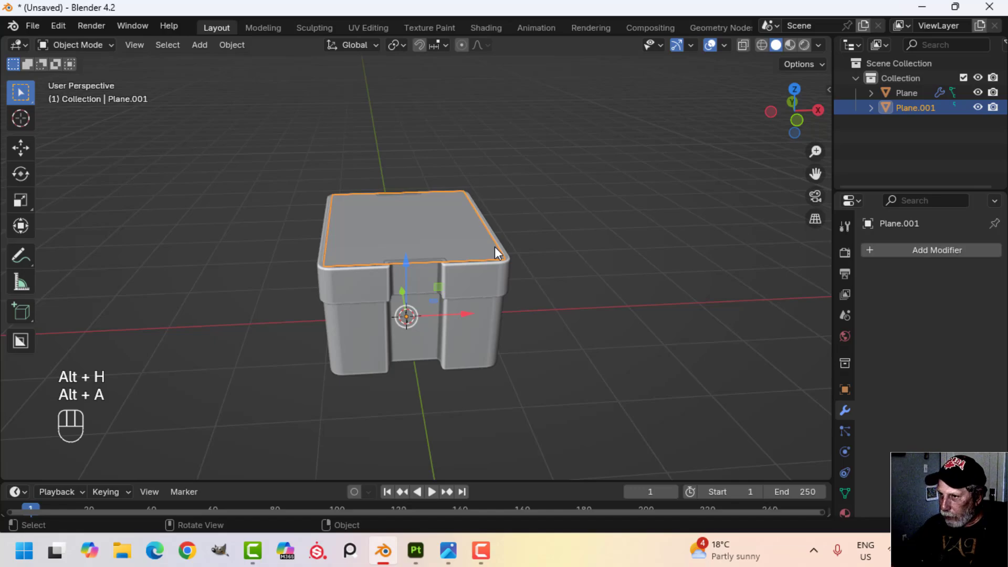
# Widen the lid plane along X until its long edges sit slightly outside the bin's rim, working in wireframe from above.
pyautogui.press('KP_7')
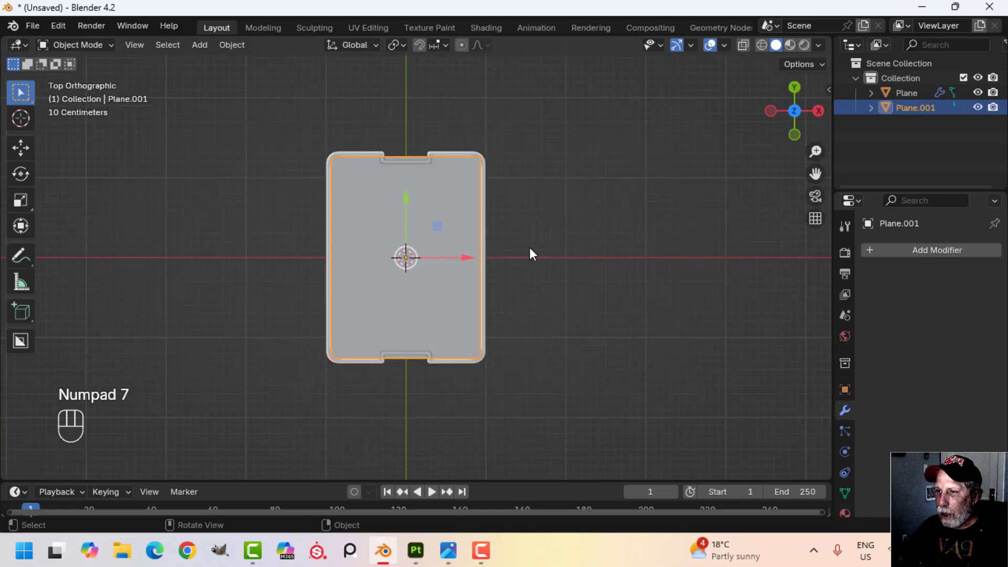
pyautogui.press('Tab')
pyautogui.press('a')
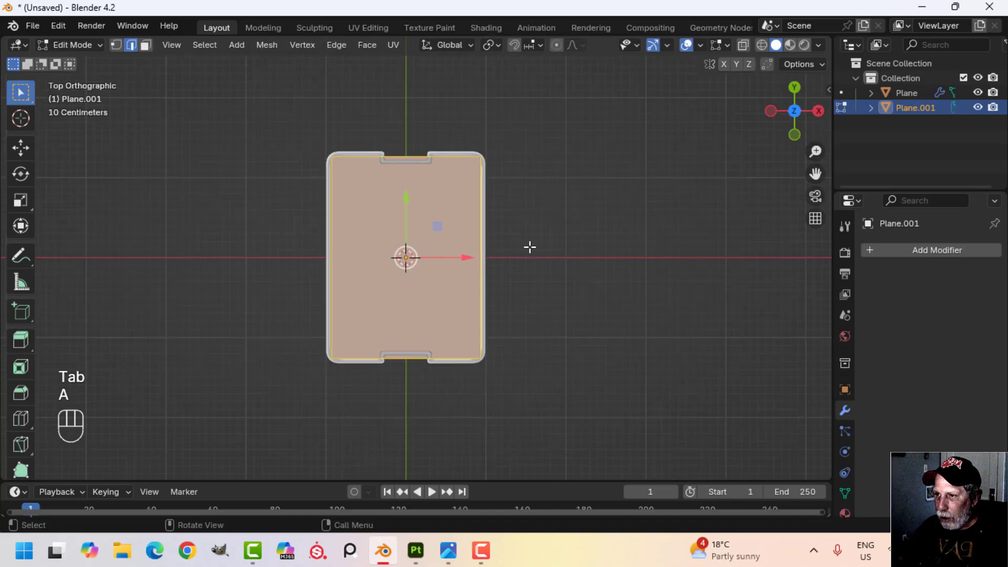
pyautogui.scroll(2, 528, 247)
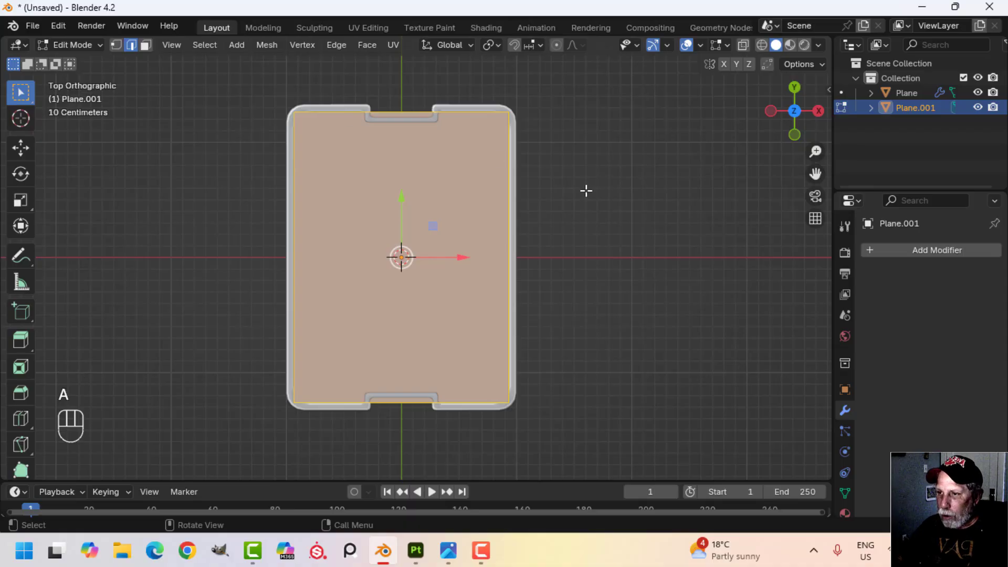
pyautogui.press('z')
pyautogui.click(457, 194)
pyautogui.scroll(1, 544, 222)
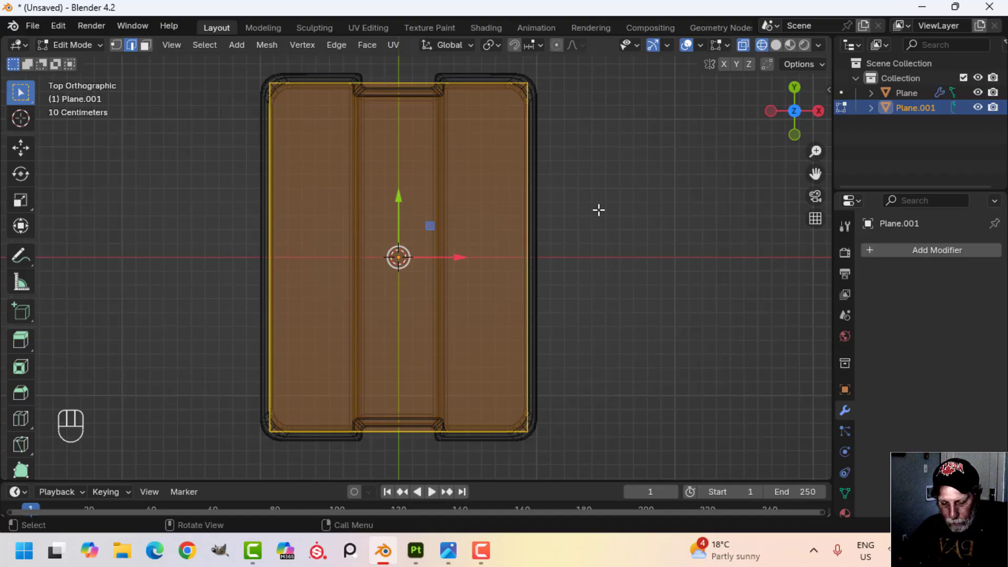
pyautogui.press('s')
pyautogui.press('x')
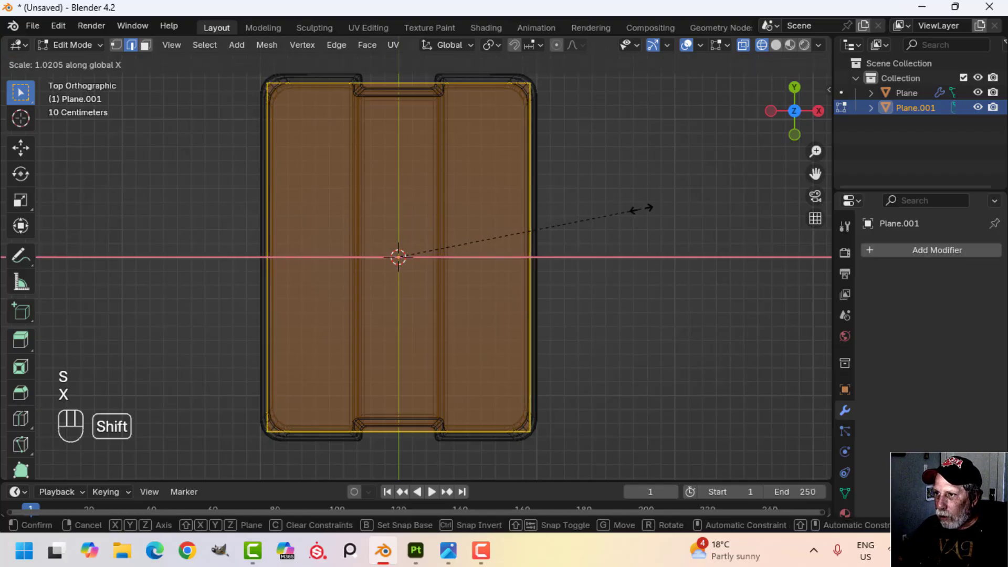
pyautogui.click(802, 207)
pyautogui.scroll(-1, 610, 200)
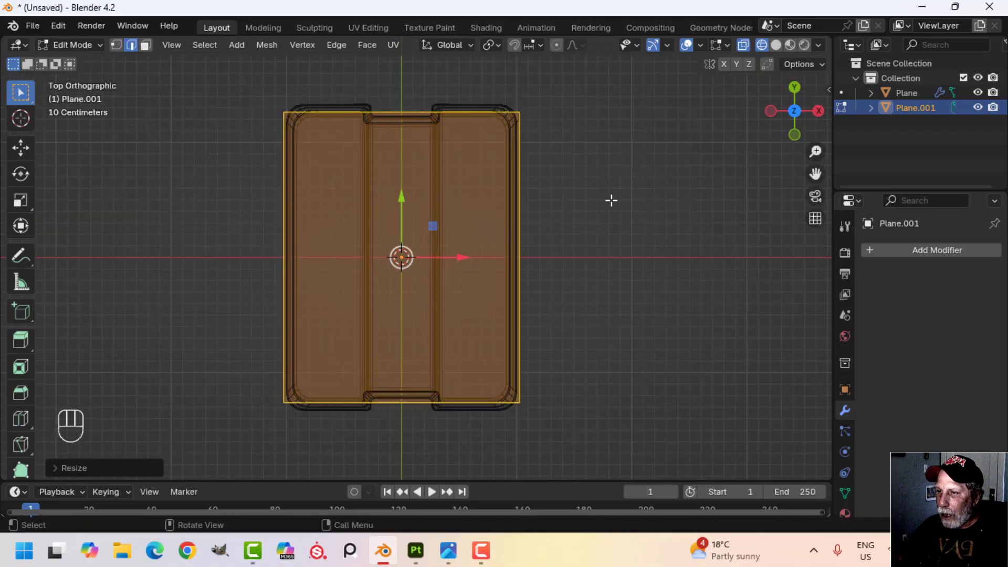
# Lengthen the lid plane along Y until its short edges sit slightly outside the bin's rim.
pyautogui.keyDown('shift'); pyautogui.moveTo(608, 203); pyautogui.dragTo(605, 237, button='middle'); pyautogui.keyUp('shift')
pyautogui.scroll(1, 600, 225)
pyautogui.press('s')
pyautogui.press('y')
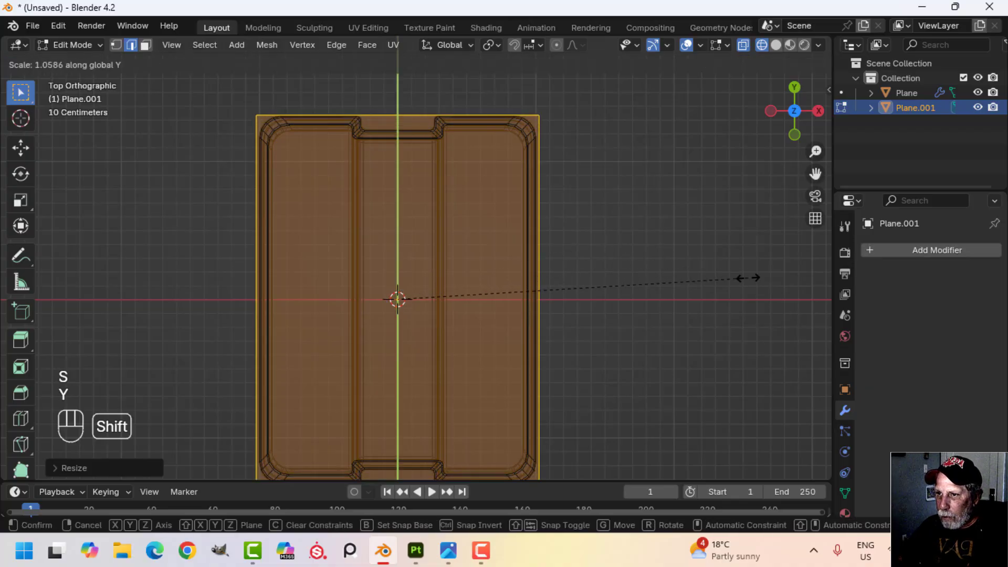
pyautogui.click(794, 283)
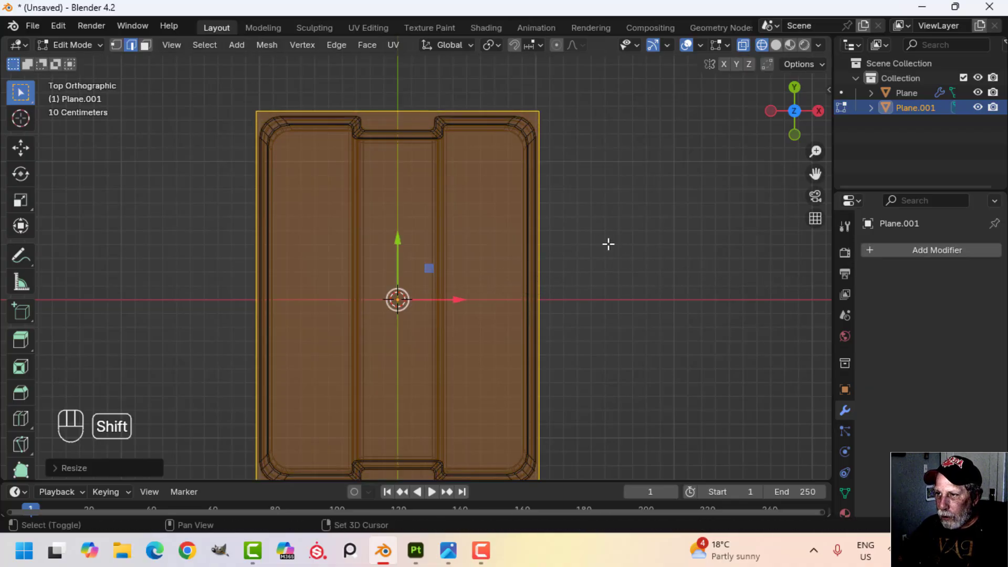
# Round the lid plane's four corner vertices with a 4-segment vertex bevel about 0.19 m wide, matching the bin's corners.
pyautogui.press('1')
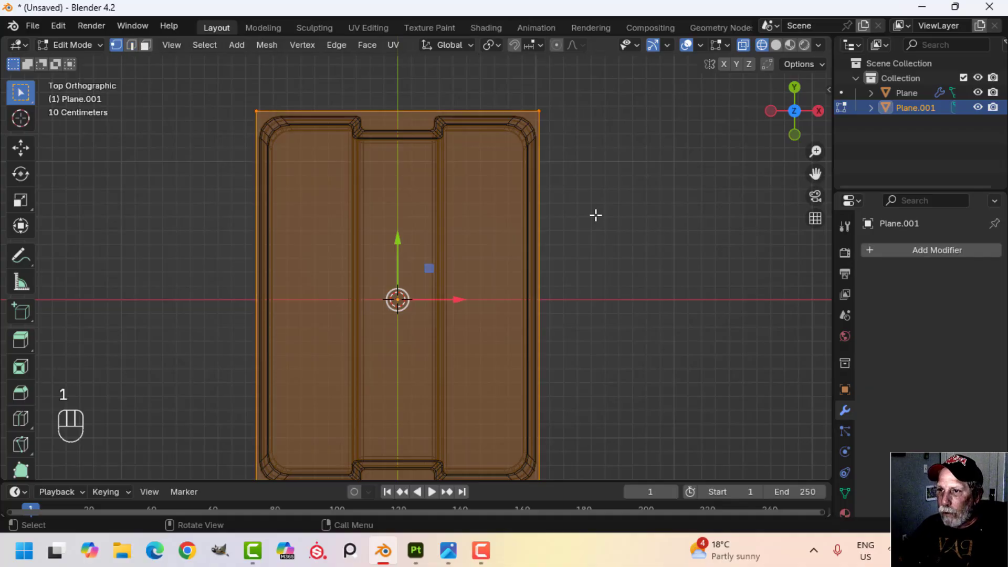
pyautogui.scroll(-1, 597, 244)
pyautogui.keyDown('shift'); pyautogui.moveTo(589, 315); pyautogui.dragTo(590, 289, button='middle'); pyautogui.keyUp('shift')
pyautogui.scroll(1, 586, 275)
pyautogui.moveTo(571, 243)
pyautogui.keyDown('shift'); pyautogui.mouseDown(button='middle')
pyautogui.moveTo(573, 298)
pyautogui.moveTo(580, 256)
pyautogui.mouseUp(button='middle'); pyautogui.keyUp('shift')
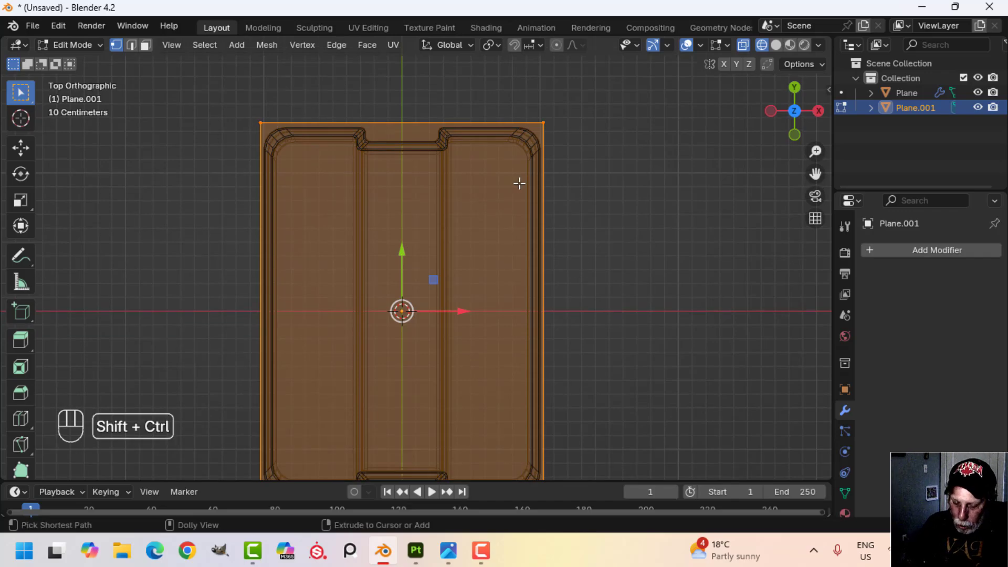
pyautogui.hotkey('shift', 'ctrl', 'b')
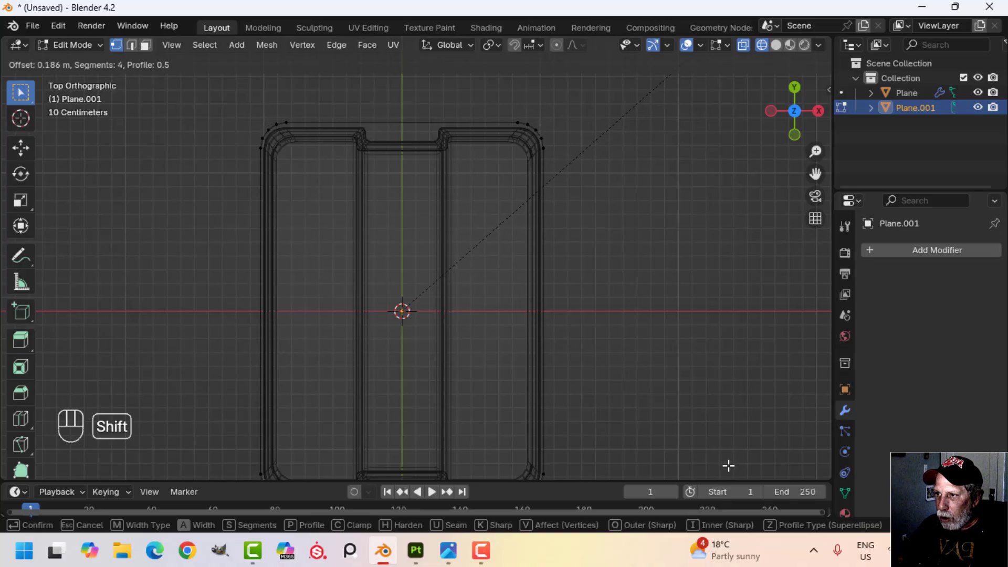
pyautogui.click(684, 428)
pyautogui.scroll(-3, 648, 362)
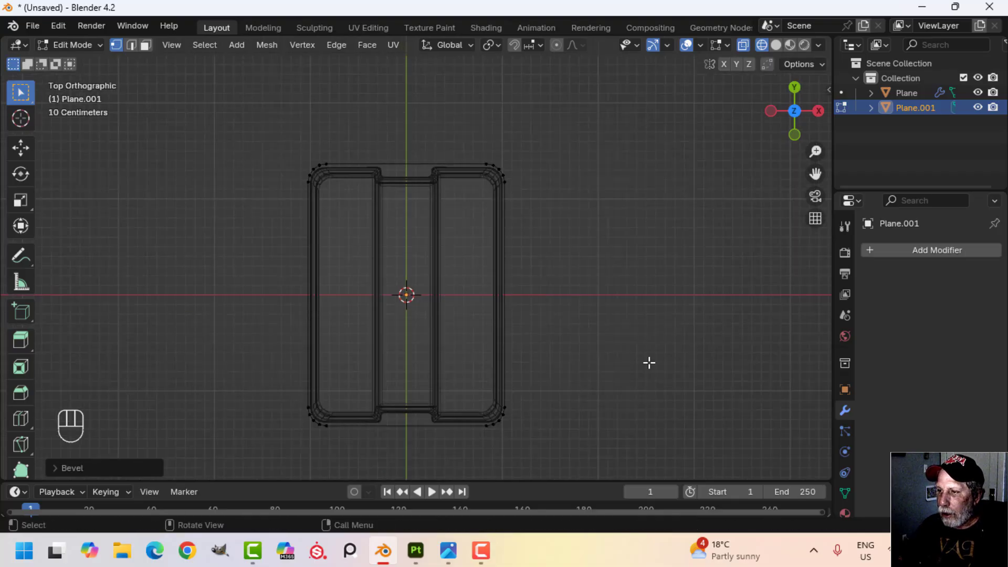
# Extrude the whole lid plane upward about 0.16 m in solid shading.
pyautogui.moveTo(647, 363)
pyautogui.mouseDown(button='middle')
pyautogui.moveTo(621, 315)
pyautogui.moveTo(540, 277)
pyautogui.moveTo(632, 225)
pyautogui.moveTo(583, 284)
pyautogui.mouseUp(button='middle')
pyautogui.press('a')
pyautogui.press('z')
pyautogui.click(741, 223)
pyautogui.moveTo(546, 315)
pyautogui.mouseDown(button='middle')
pyautogui.moveTo(587, 294)
pyautogui.moveTo(574, 265)
pyautogui.moveTo(555, 355)
pyautogui.mouseUp(button='middle')
pyautogui.moveTo(554, 354)
pyautogui.keyDown('shift'); pyautogui.mouseDown(button='middle')
pyautogui.moveTo(549, 328)
pyautogui.moveTo(576, 331)
pyautogui.moveTo(520, 332)
pyautogui.moveTo(542, 330)
pyautogui.moveTo(538, 347)
pyautogui.mouseUp(button='middle'); pyautogui.keyUp('shift')
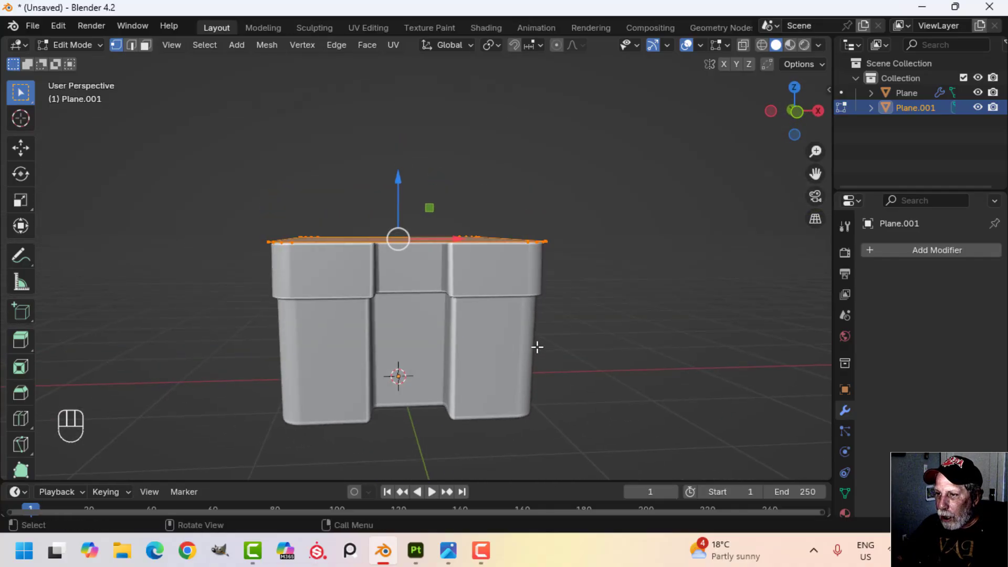
pyautogui.press('e')
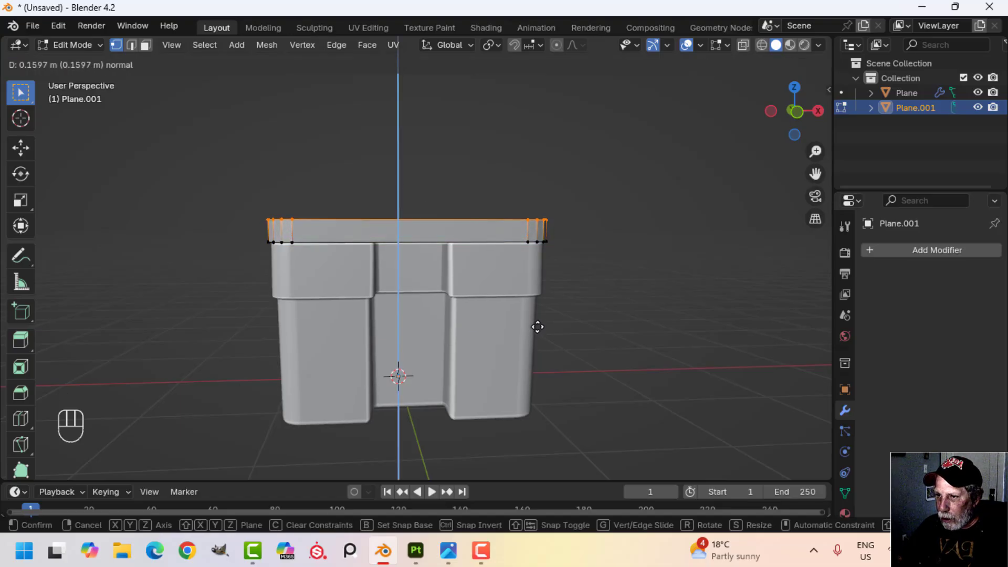
pyautogui.click(537, 327)
# Extrude the lid's top face and scale it inward to about 0.93, then narrow it along X to about 0.97 to even the border.
pyautogui.moveTo(538, 327); pyautogui.dragTo(474, 310, button='middle')
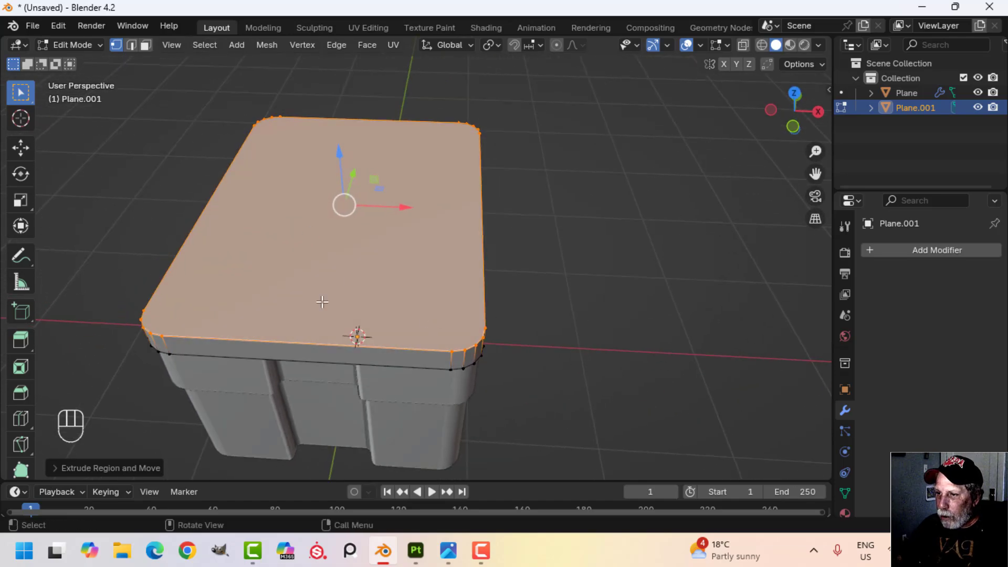
pyautogui.keyDown('shift'); pyautogui.moveTo(367, 304); pyautogui.dragTo(359, 346, button='middle'); pyautogui.keyUp('shift')
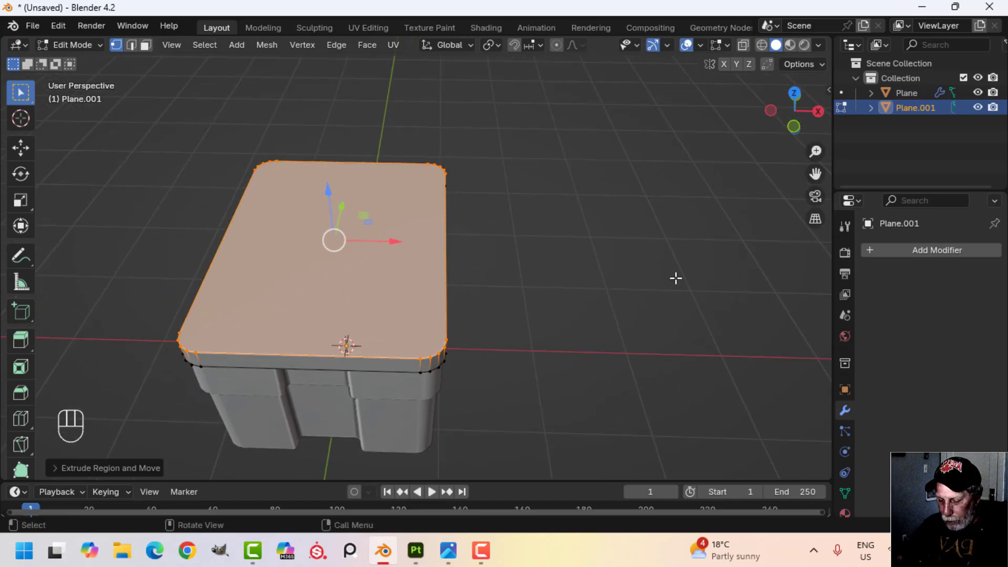
pyautogui.press('s')
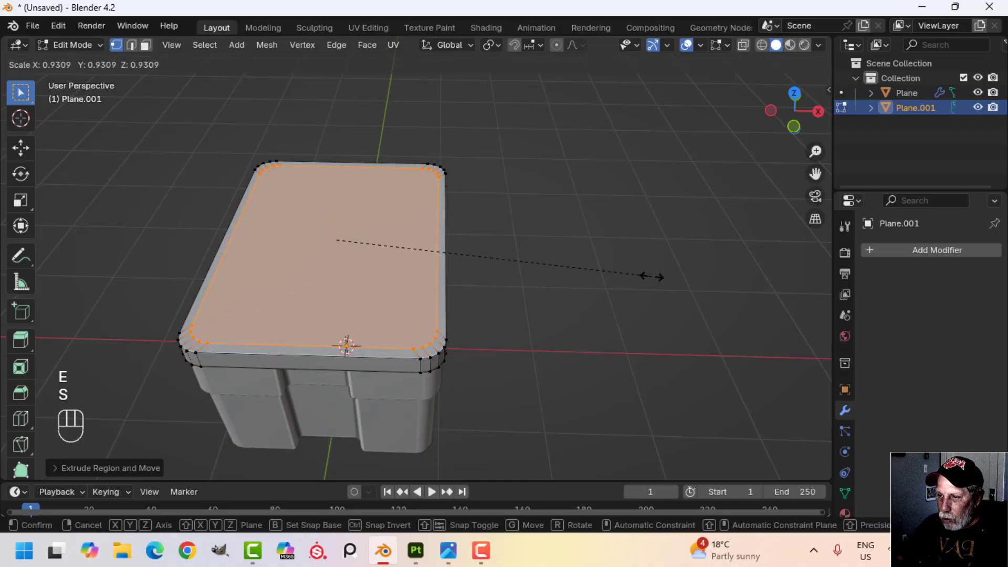
pyautogui.click(651, 276)
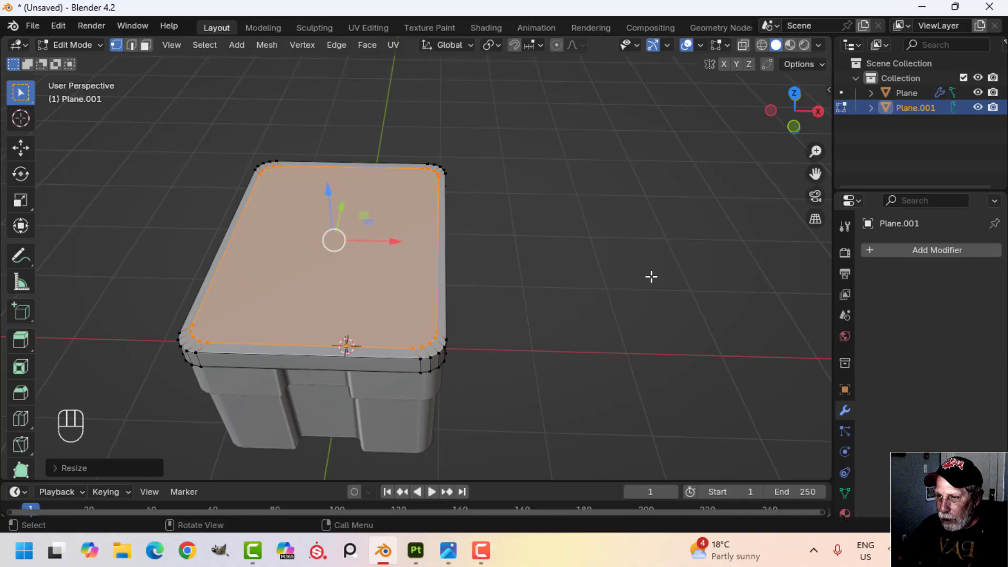
pyautogui.press('KP_7')
pyautogui.scroll(3, 514, 273)
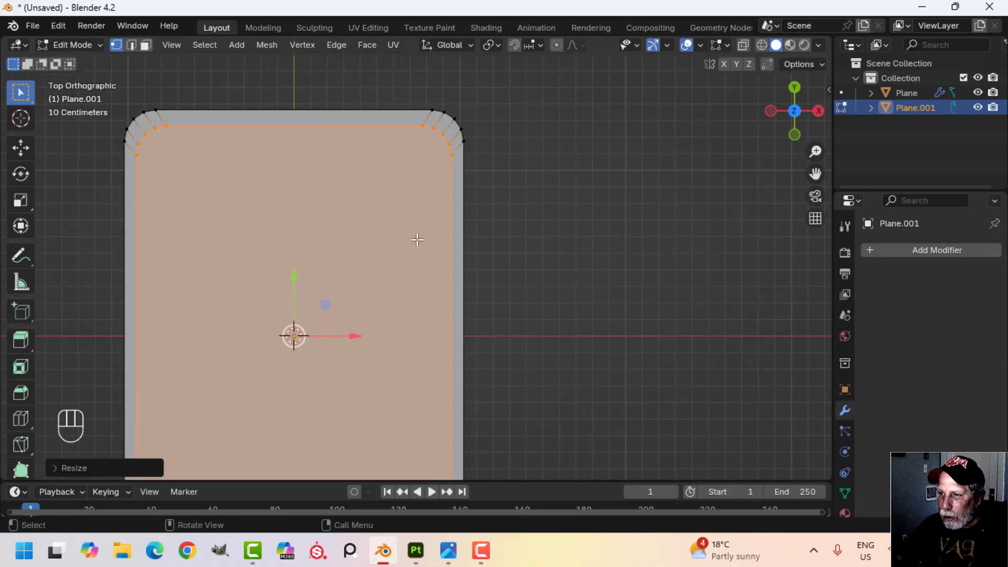
pyautogui.press('s')
pyautogui.press('x')
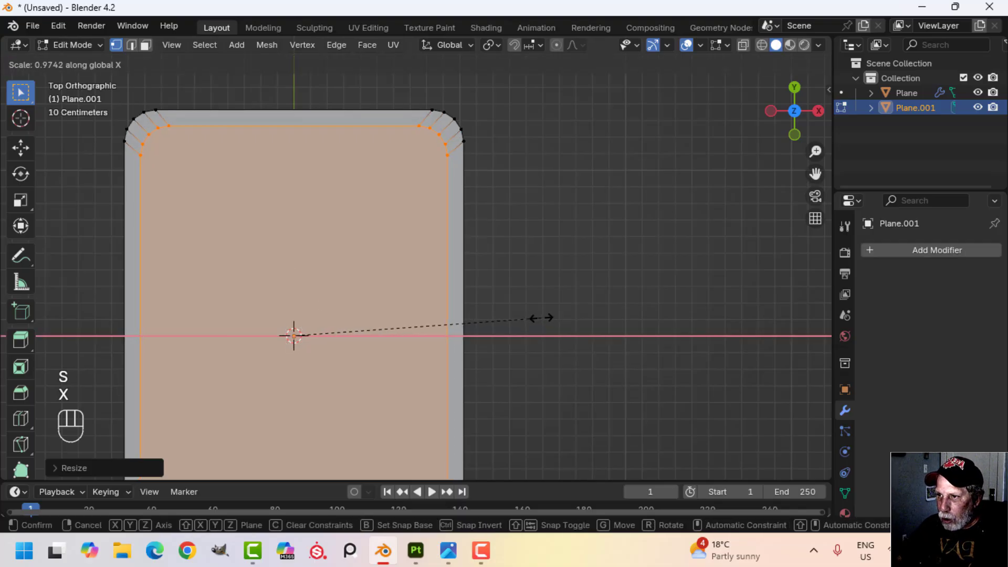
pyautogui.click(539, 317)
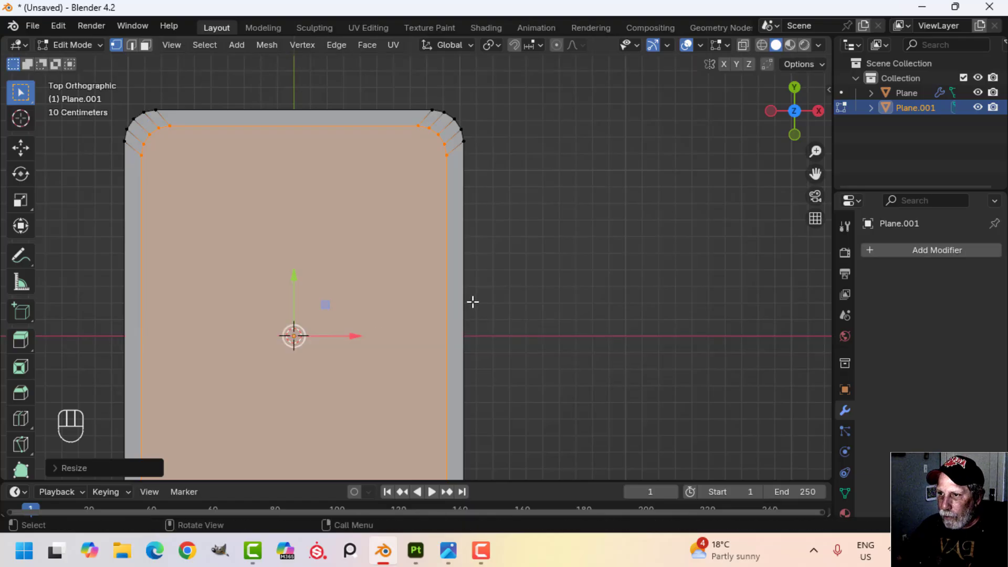
# Extrude the lid's inner top face, lower it slightly to form a recess, and scale the recessed face to slope its walls.
pyautogui.moveTo(473, 303); pyautogui.dragTo(499, 297, button='middle')
pyautogui.moveTo(498, 296)
pyautogui.mouseDown(button='middle')
pyautogui.moveTo(456, 268)
pyautogui.moveTo(480, 291)
pyautogui.moveTo(498, 279)
pyautogui.mouseUp(button='middle')
pyautogui.scroll(2, 415, 287)
pyautogui.keyDown('shift'); pyautogui.moveTo(412, 288); pyautogui.dragTo(456, 316, button='middle'); pyautogui.keyUp('shift')
pyautogui.moveTo(456, 315); pyautogui.dragTo(459, 286, button='middle')
pyautogui.press('e')
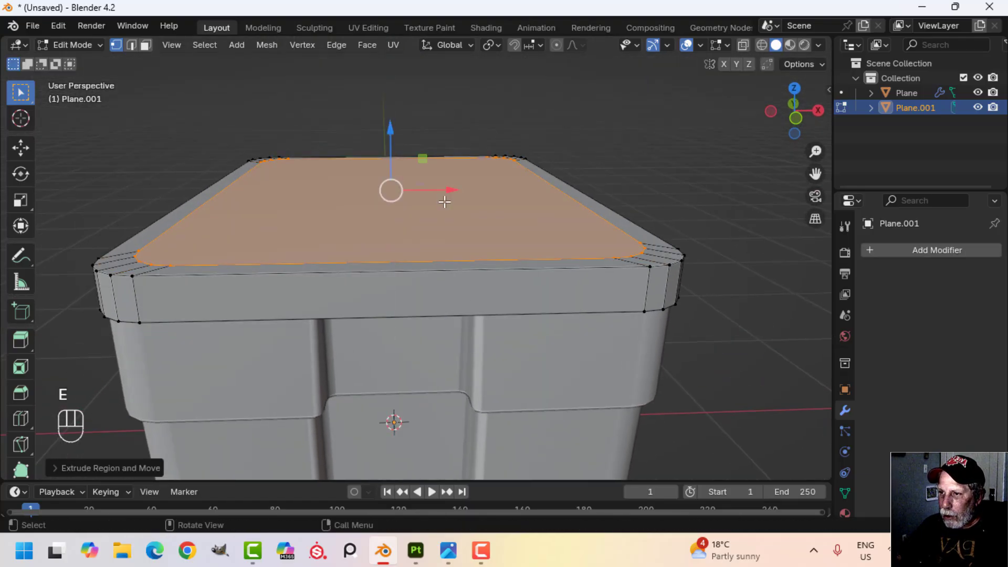
pyautogui.moveTo(396, 131); pyautogui.dragTo(399, 142)
pyautogui.moveTo(637, 221); pyautogui.dragTo(608, 305, button='middle')
pyautogui.press('s')
pyautogui.click(667, 217)
# Bevel the lid's outer top and bottom edge loops with 2 segments, about 0.02 m wide.
pyautogui.hotkey('alt', 'a')
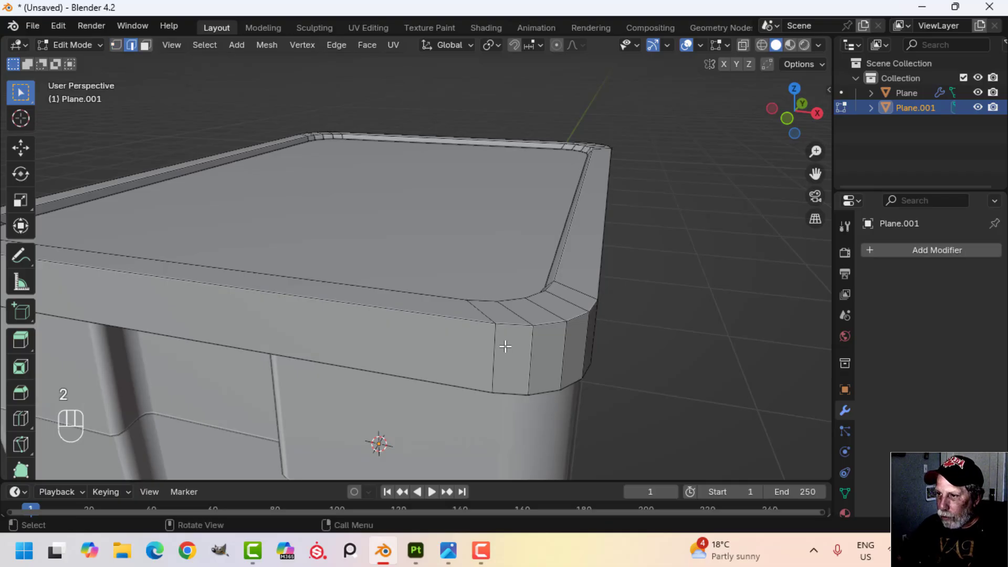
pyautogui.hotkey('alt', 'a')
pyautogui.keyDown('alt'); pyautogui.keyDown('shift'); pyautogui.click(466, 322); pyautogui.keyUp('shift'); pyautogui.keyUp('alt')
pyautogui.moveTo(465, 321); pyautogui.dragTo(499, 298, button='middle')
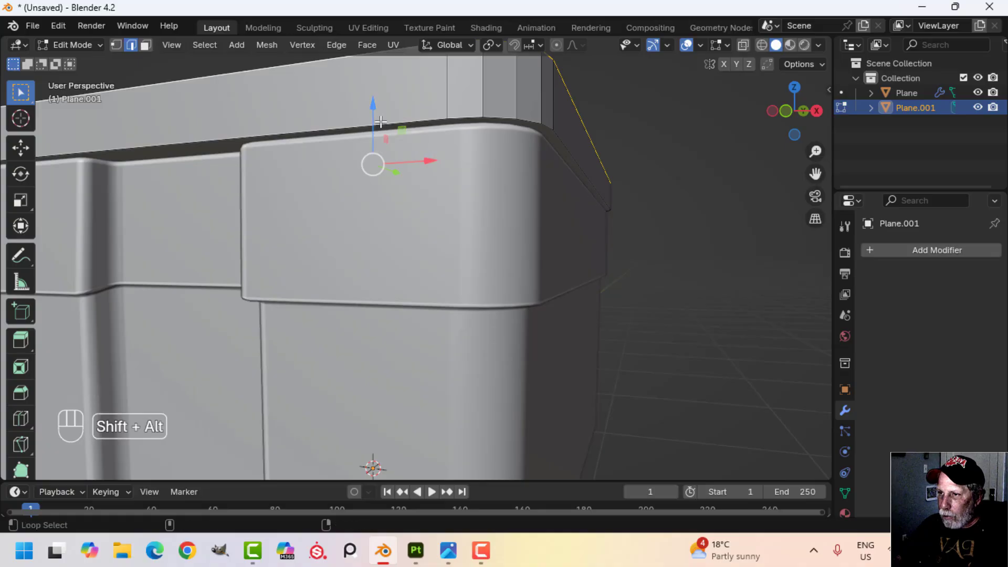
pyautogui.keyDown('alt'); pyautogui.keyDown('shift'); pyautogui.click(441, 120); pyautogui.keyUp('shift'); pyautogui.keyUp('alt')
pyautogui.moveTo(455, 142); pyautogui.dragTo(498, 210, button='middle')
pyautogui.keyDown('shift'); pyautogui.moveTo(604, 263); pyautogui.dragTo(488, 224, button='middle'); pyautogui.keyUp('shift')
pyautogui.scroll(2, 512, 232)
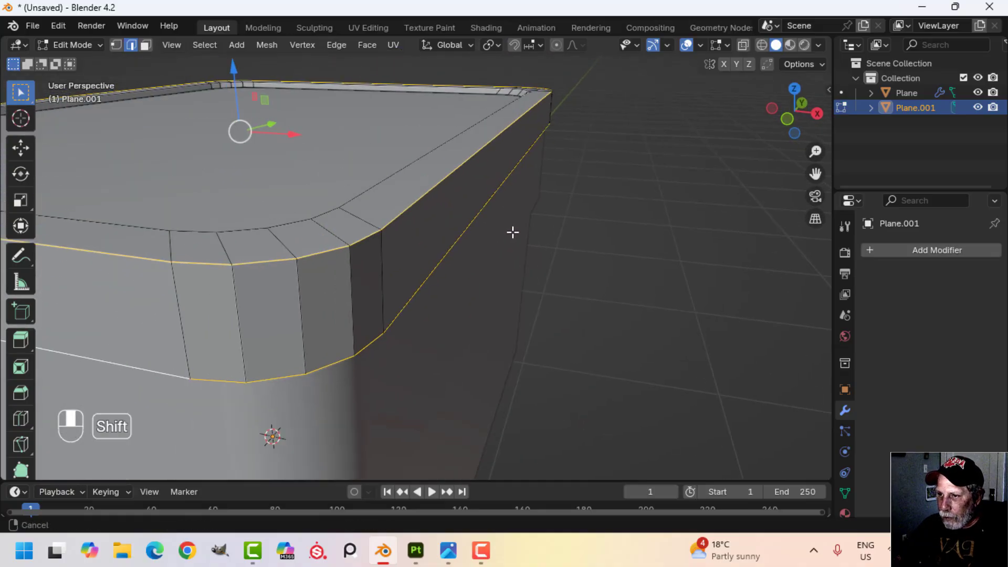
pyautogui.hotkey('ctrl', 'b')
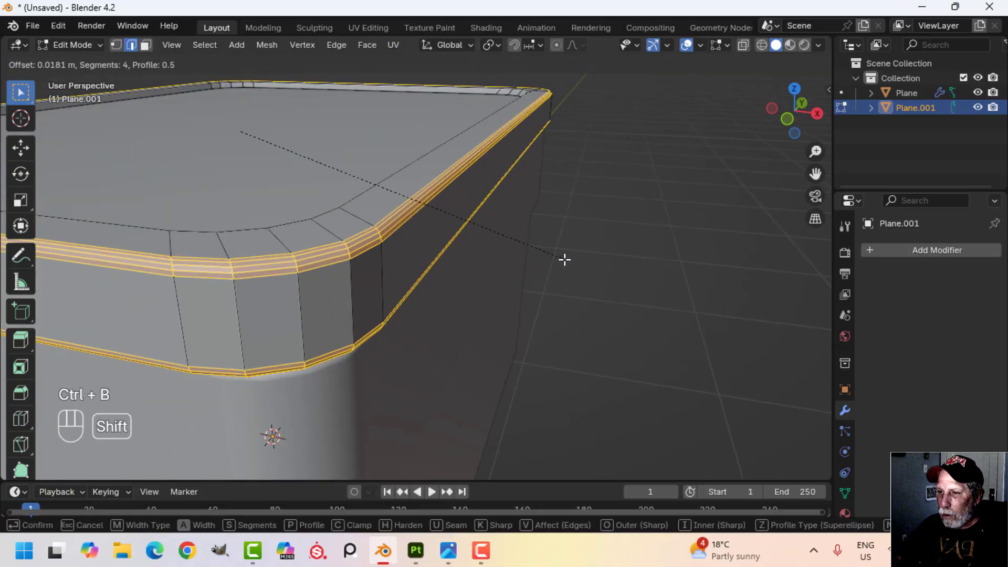
pyautogui.scroll(-2, 565, 259)
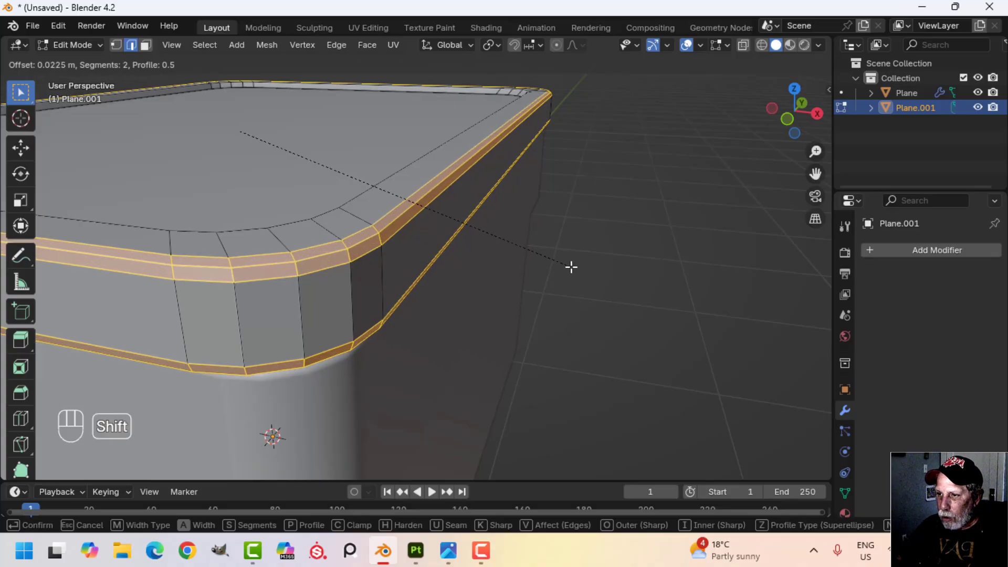
pyautogui.click(571, 267)
# Bevel the inner edge loop around the lid's recess with 2 segments, about 0.012 m wide.
pyautogui.moveTo(516, 238); pyautogui.dragTo(542, 250, button='middle')
pyautogui.hotkey('alt', 'a')
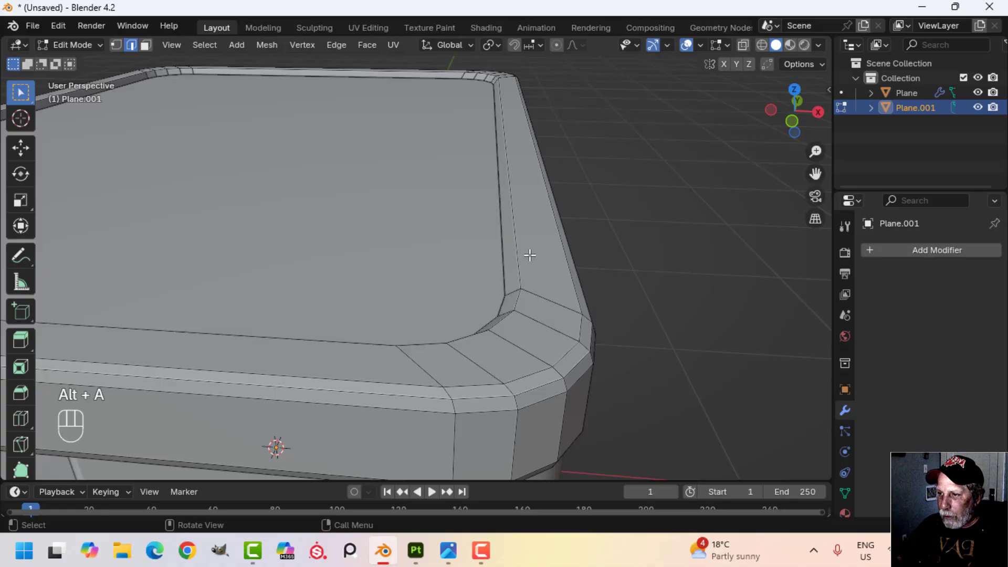
pyautogui.keyDown('alt'); pyautogui.keyDown('shift'); pyautogui.click(523, 252); pyautogui.keyUp('shift'); pyautogui.keyUp('alt')
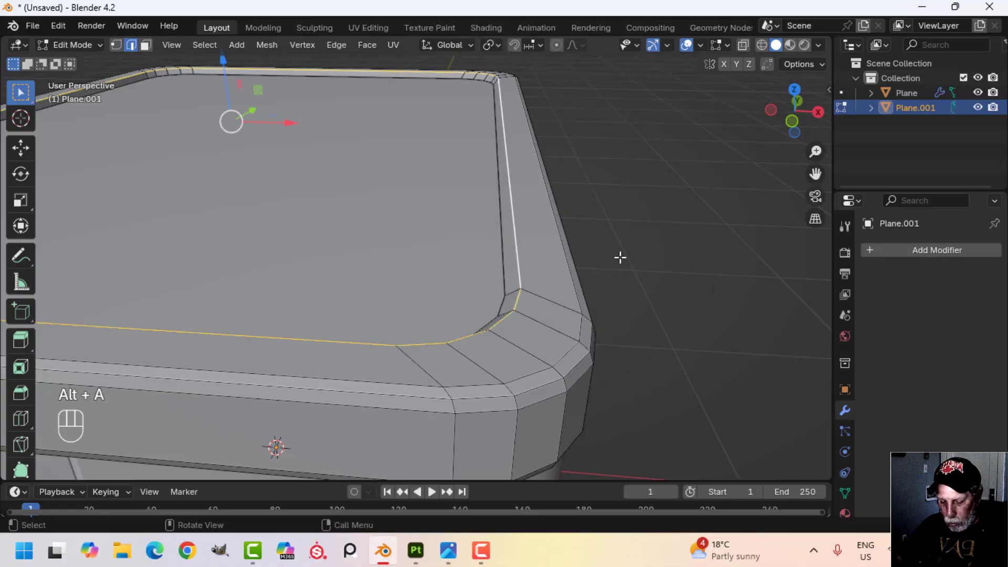
pyautogui.hotkey('ctrl', 'b')
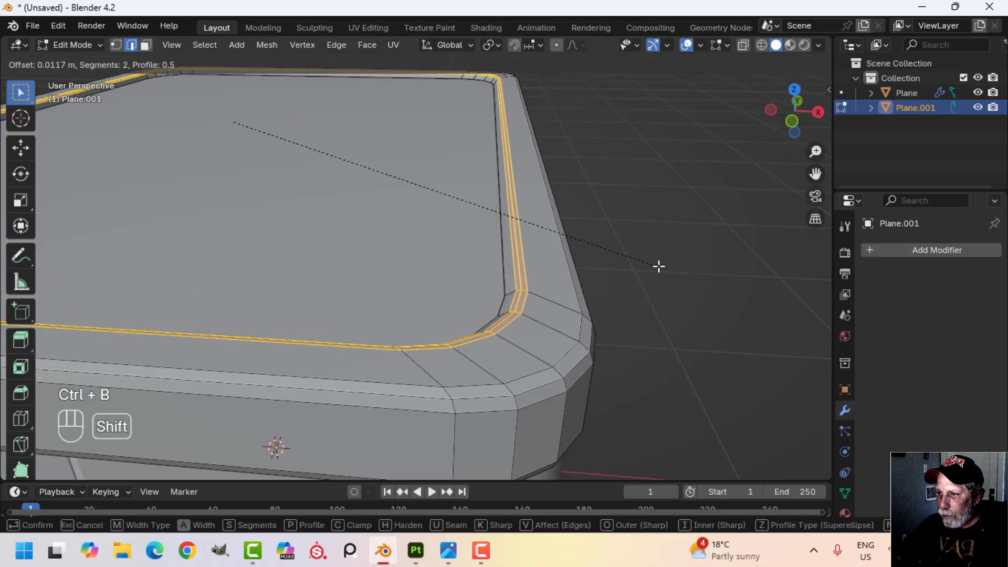
pyautogui.click(663, 267)
pyautogui.moveTo(663, 267); pyautogui.dragTo(580, 268, button='middle')
# Select only the lid's recessed top face and apply Shade Smooth to the lid object.
pyautogui.hotkey('alt', 'a')
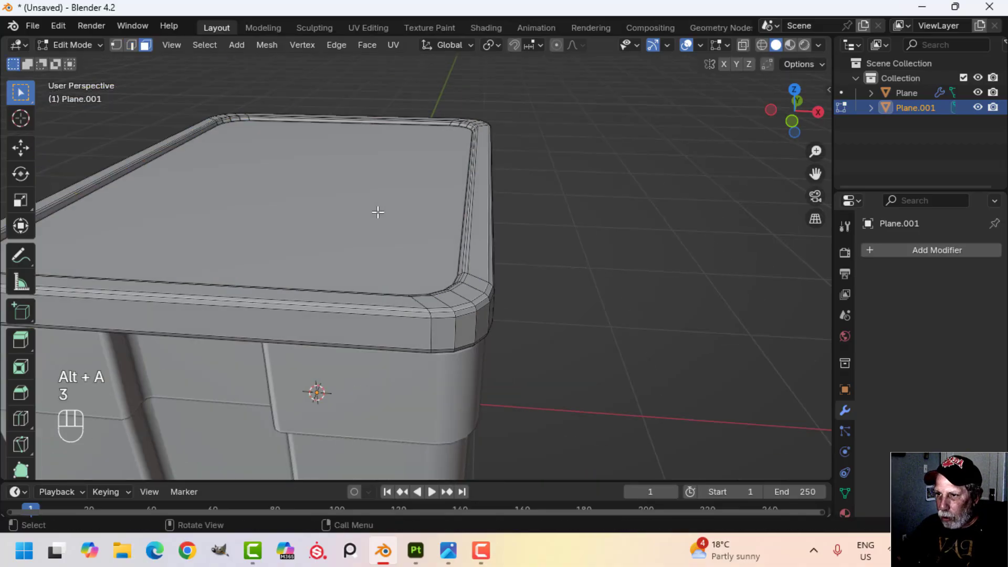
pyautogui.click(423, 189)
pyautogui.moveTo(423, 189); pyautogui.dragTo(520, 218, button='middle')
pyautogui.scroll(-2, 520, 249)
pyautogui.scroll(1, 517, 241)
pyautogui.press('Tab')
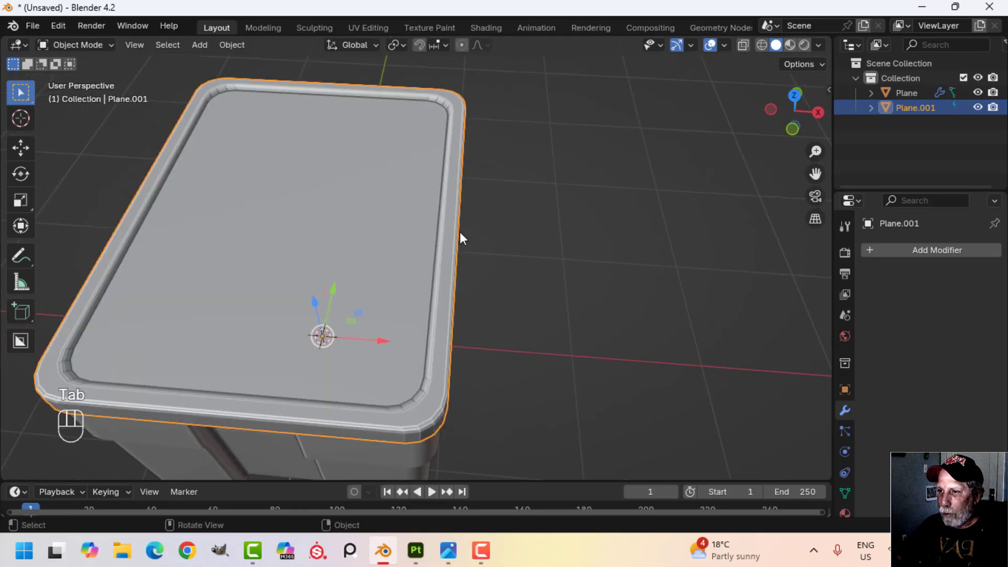
pyautogui.moveTo(461, 237); pyautogui.dragTo(328, 179, button='middle')
pyautogui.rightClick(329, 179)
pyautogui.click(323, 171)
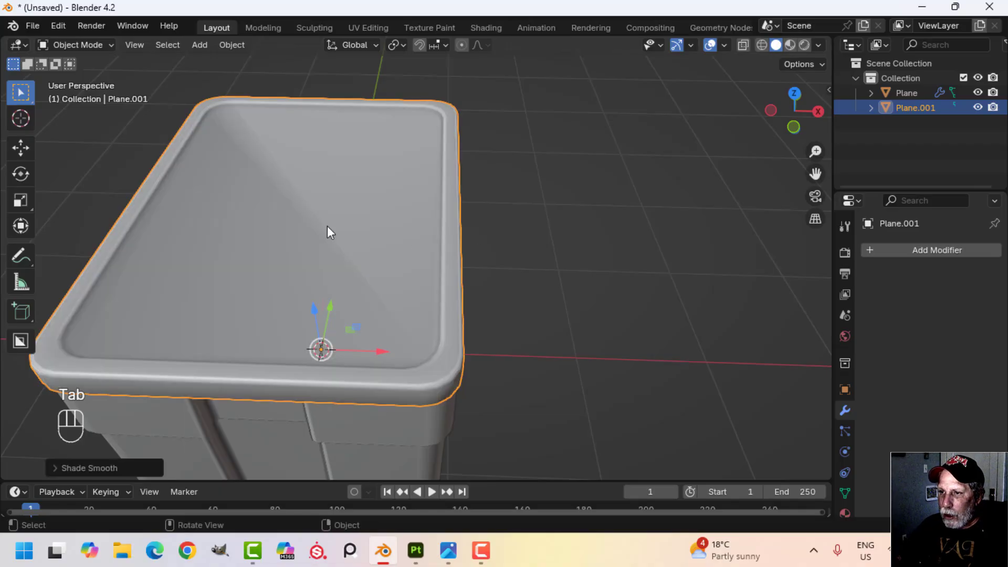
# Inset the lid's recessed top face by about 0.005 m and return to Object Mode with nothing selected.
pyautogui.press('Tab')
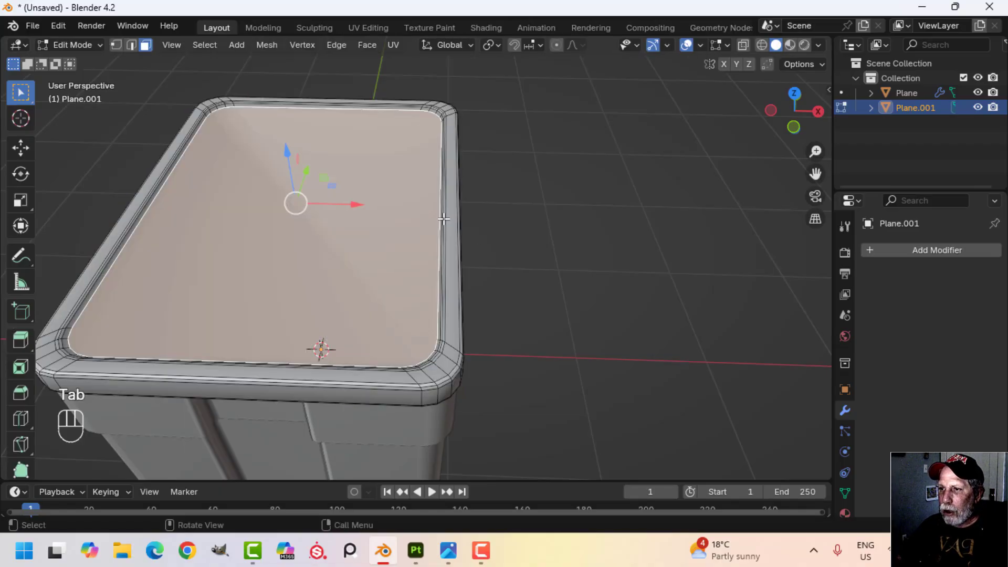
pyautogui.press('i')
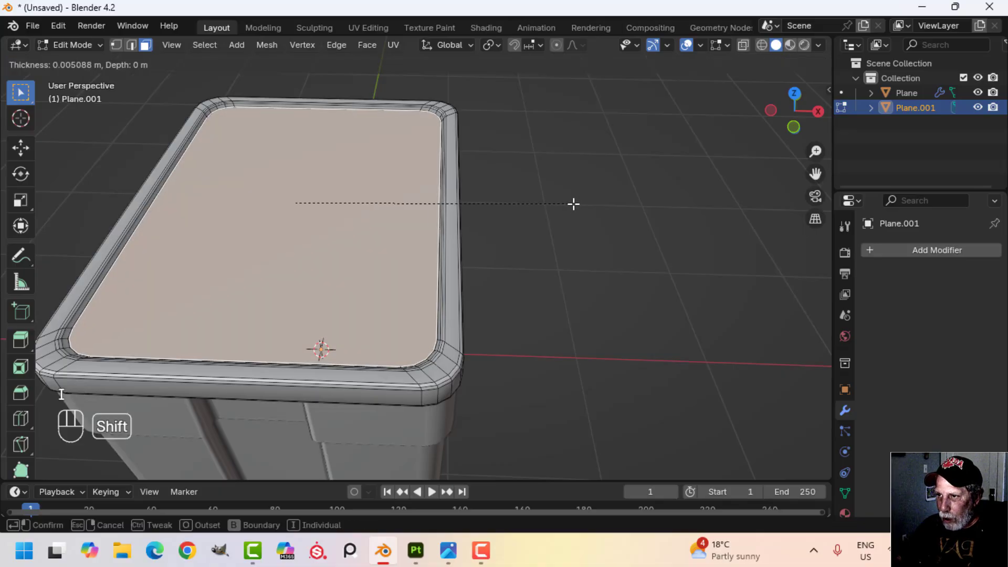
pyautogui.keyDown('shift'); pyautogui.click(573, 205); pyautogui.keyUp('shift')
pyautogui.press('Tab')
pyautogui.scroll(-2, 507, 252)
pyautogui.hotkey('alt', 'a')
# Isolate the lid in local view, scale its bottom face inward and extrude it up to hollow the underside.
pyautogui.moveTo(408, 260); pyautogui.dragTo(427, 291, button='middle')
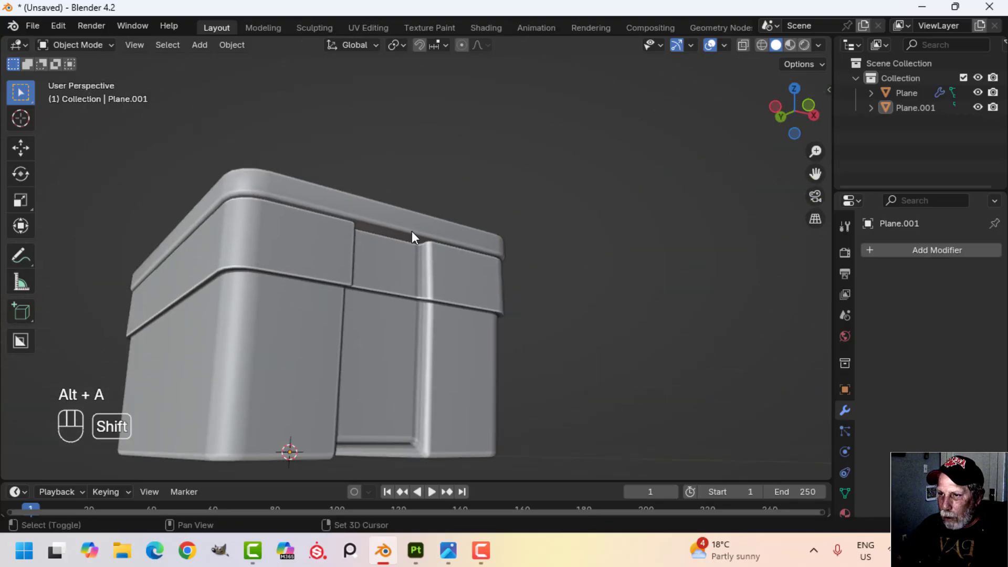
pyautogui.moveTo(411, 231); pyautogui.dragTo(391, 218, button='middle')
pyautogui.click(474, 236)
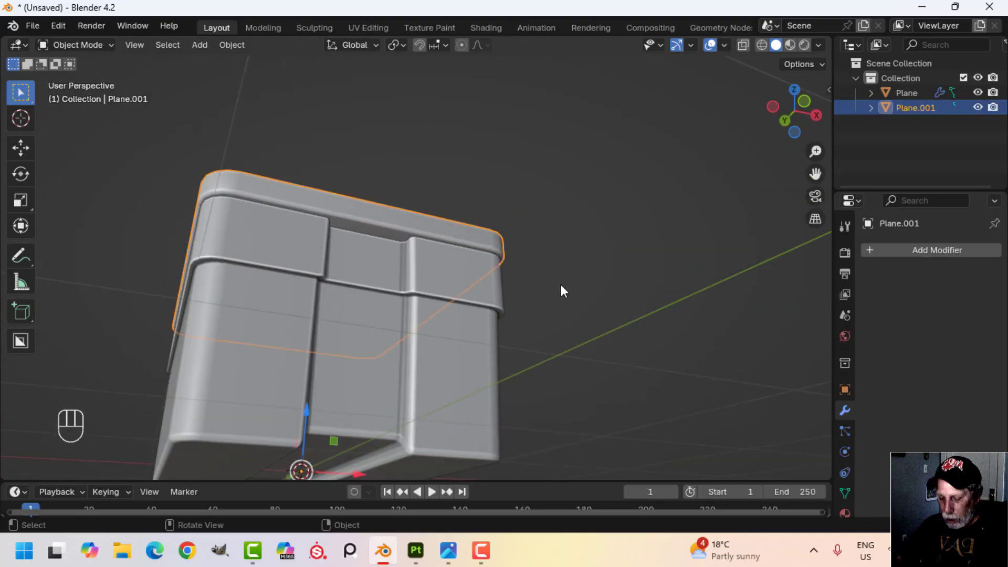
pyautogui.press('KP_Divide')
pyautogui.moveTo(466, 321)
pyautogui.mouseDown(button='middle')
pyautogui.moveTo(464, 270)
pyautogui.moveTo(417, 293)
pyautogui.moveTo(353, 401)
pyautogui.moveTo(419, 292)
pyautogui.moveTo(387, 434)
pyautogui.moveTo(515, 292)
pyautogui.moveTo(471, 293)
pyautogui.moveTo(487, 337)
pyautogui.moveTo(475, 313)
pyautogui.mouseUp(button='middle')
pyautogui.press('Tab')
pyautogui.press('3')
pyautogui.click(401, 265)
pyautogui.press('s')
pyautogui.click(581, 261)
pyautogui.press('e')
pyautogui.click(480, 318)
# Delete the selected inner face on the lid's underside.
pyautogui.moveTo(418, 272)
pyautogui.mouseDown(button='middle')
pyautogui.moveTo(405, 250)
pyautogui.moveTo(427, 232)
pyautogui.moveTo(427, 387)
pyautogui.moveTo(420, 258)
pyautogui.moveTo(431, 269)
pyautogui.mouseUp(button='middle')
pyautogui.scroll(1, 431, 269)
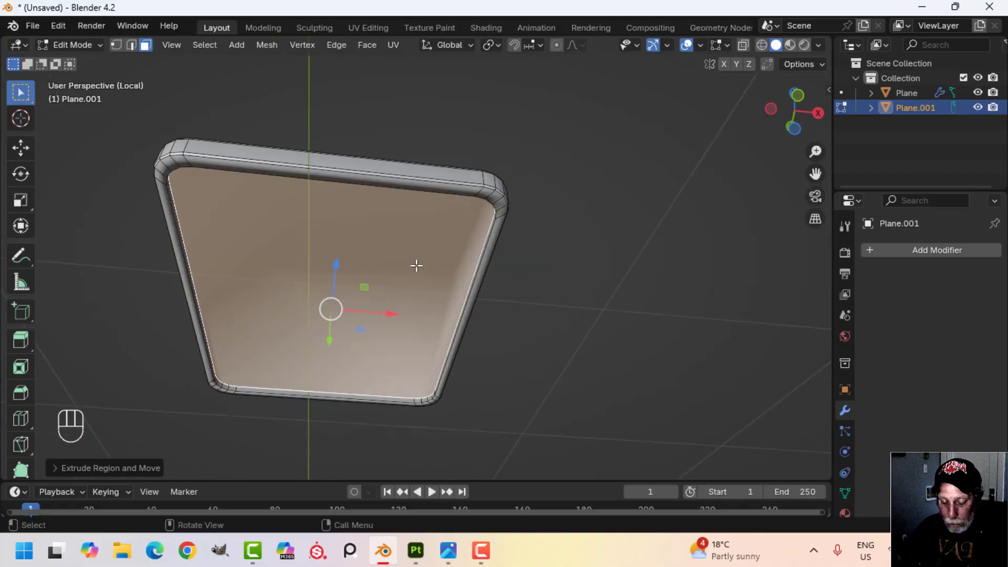
pyautogui.press('x')
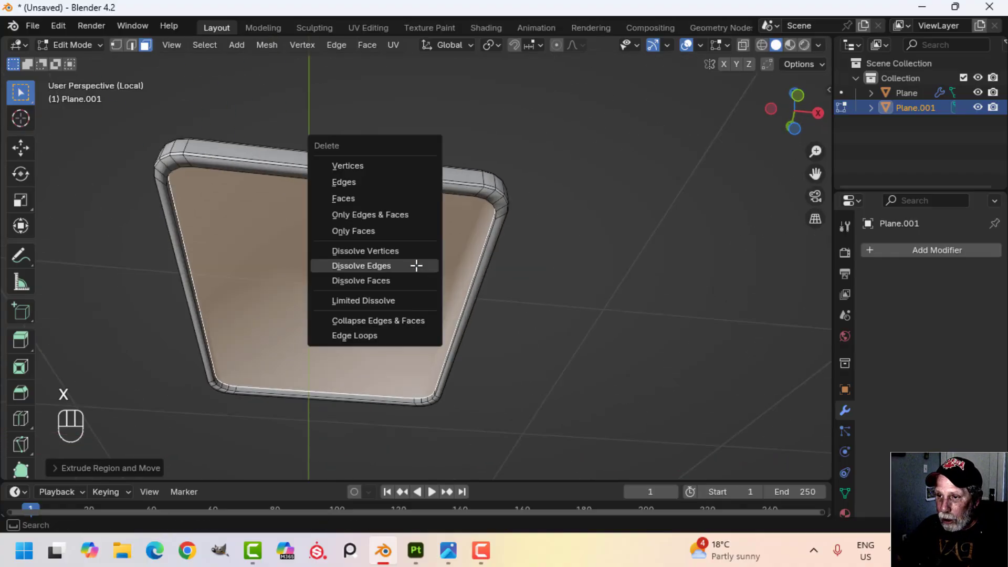
pyautogui.click(365, 200)
# Bevel the inner edge loop of the lid's bottom rim narrowly with 2 segments.
pyautogui.moveTo(467, 241); pyautogui.dragTo(467, 278, button='middle')
pyautogui.scroll(5, 367, 292)
pyautogui.moveTo(467, 278); pyautogui.dragTo(570, 333, button='middle')
pyautogui.keyDown('shift'); pyautogui.moveTo(570, 333); pyautogui.dragTo(534, 247, button='middle'); pyautogui.keyUp('shift')
pyautogui.press('2')
pyautogui.keyDown('alt'); pyautogui.keyDown('shift'); pyautogui.click(367, 200); pyautogui.keyUp('shift'); pyautogui.keyUp('alt')
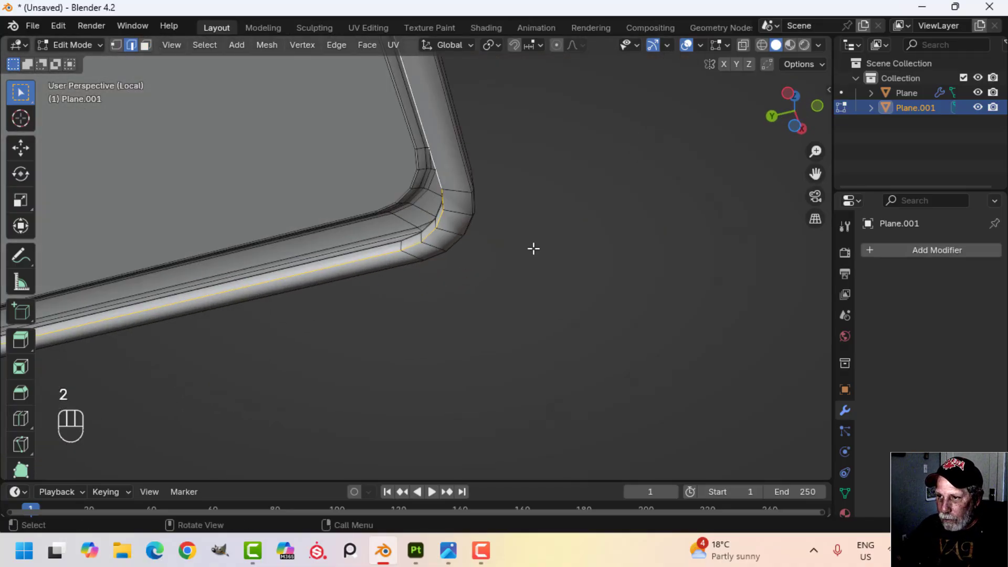
pyautogui.hotkey('ctrl', 'b')
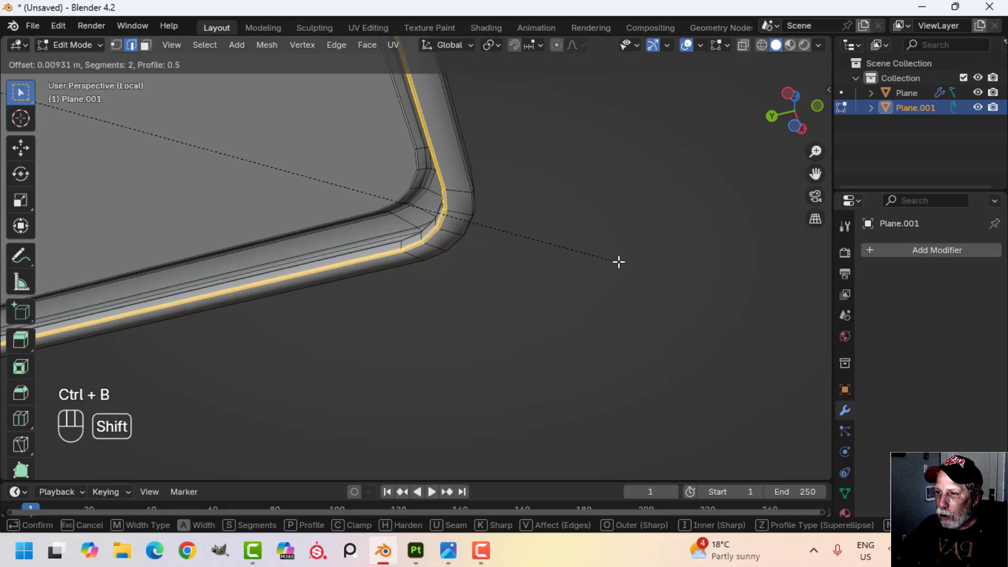
pyautogui.click(542, 259)
# Add a loop cut around the lid's bottom rim, then leave Edit Mode and exit local view.
pyautogui.moveTo(542, 260); pyautogui.dragTo(350, 203, button='middle')
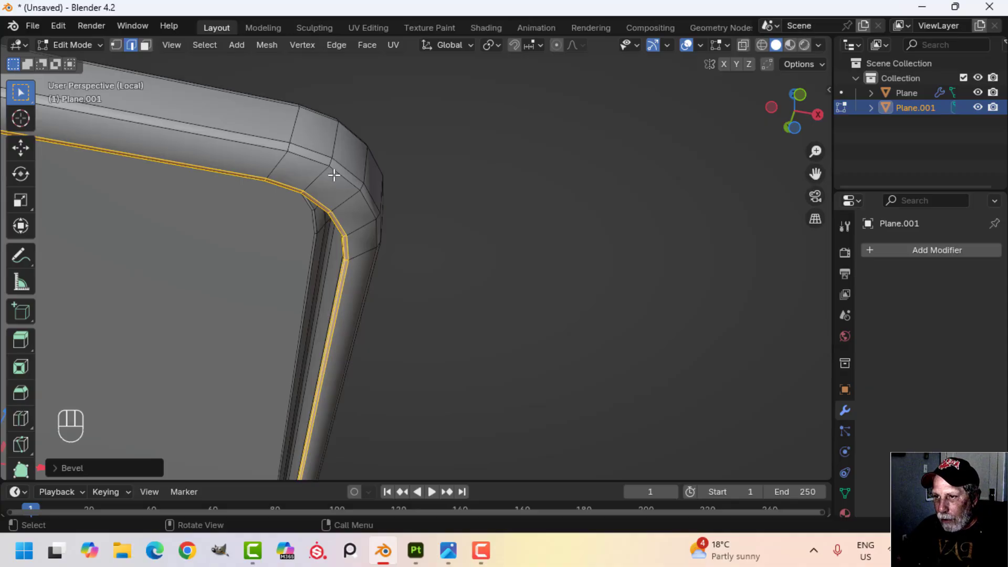
pyautogui.moveTo(337, 223); pyautogui.dragTo(363, 166, button='middle')
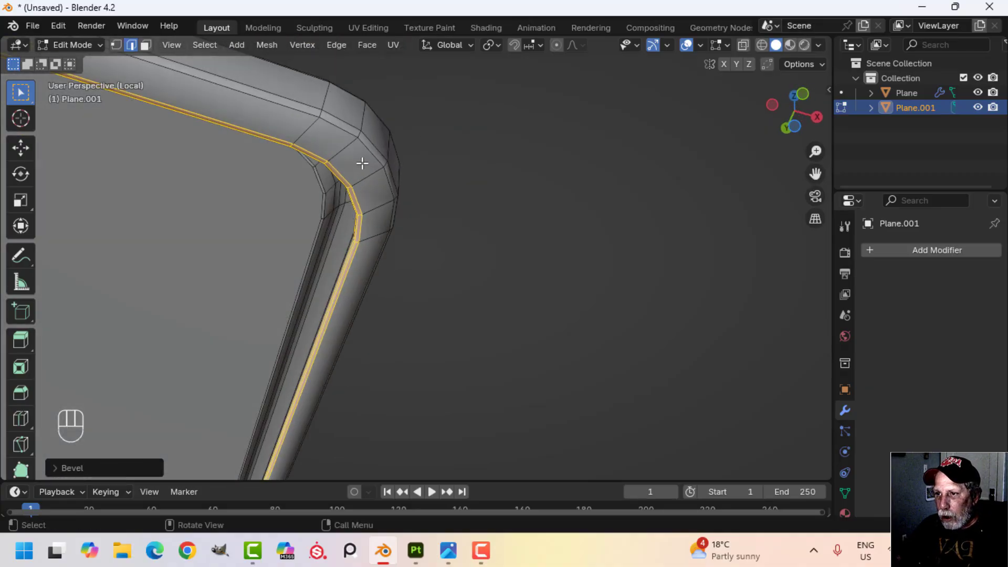
pyautogui.hotkey('ctrl', 'r')
pyautogui.click(348, 152)
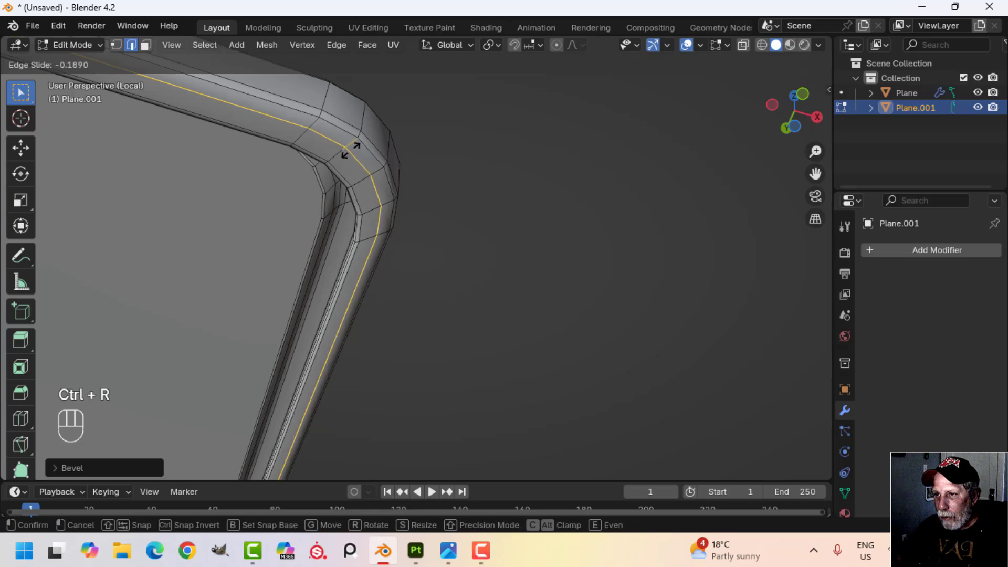
pyautogui.click(432, 173)
pyautogui.press('Tab')
pyautogui.moveTo(432, 173); pyautogui.dragTo(366, 302, button='middle')
pyautogui.hotkey('alt', 'a')
pyautogui.press('/')
# Select the lid's entire mesh and scale it up slightly so it overhangs the bin.
pyautogui.click(365, 298)
pyautogui.press('Tab')
pyautogui.press('a')
pyautogui.moveTo(472, 321); pyautogui.dragTo(515, 272, button='middle')
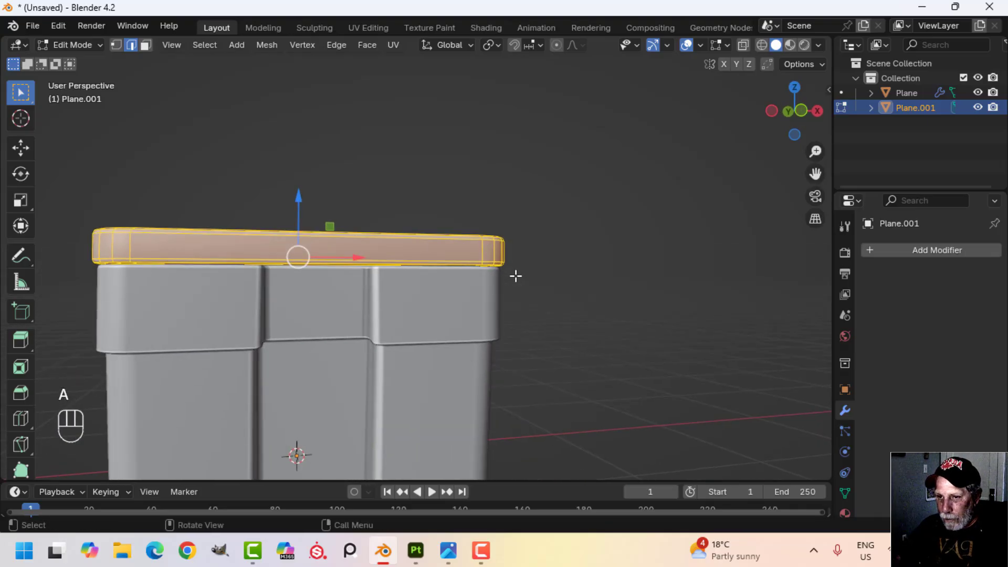
pyautogui.press('s')
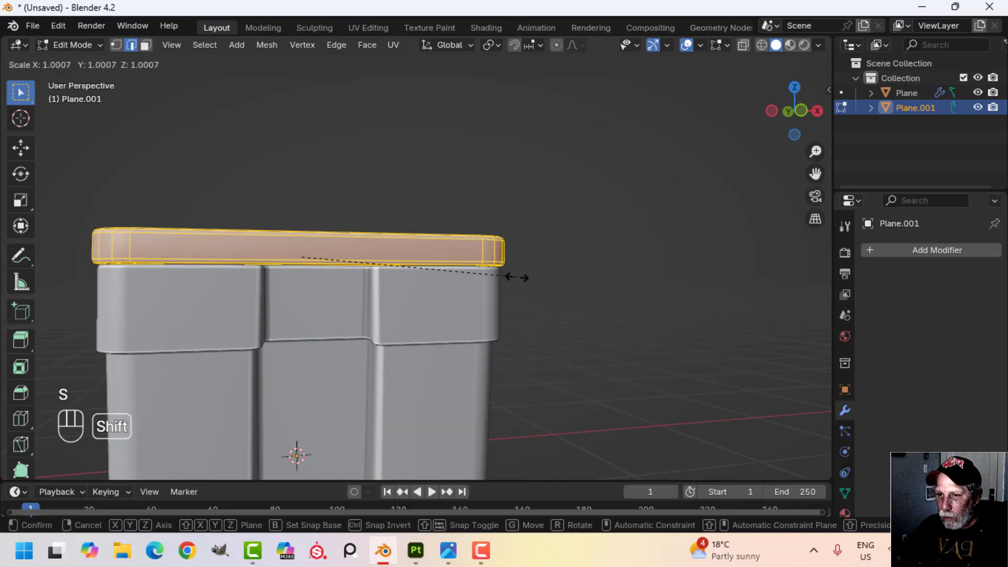
pyautogui.click(542, 283)
# Lower the lid slightly along Z onto the bin's rim and return to Object Mode with nothing selected.
pyautogui.keyDown('shift'); pyautogui.moveTo(442, 295); pyautogui.dragTo(489, 281, button='middle'); pyautogui.keyUp('shift')
pyautogui.moveTo(489, 281); pyautogui.dragTo(458, 279, button='middle')
pyautogui.moveTo(364, 185); pyautogui.dragTo(363, 202)
pyautogui.moveTo(363, 202); pyautogui.dragTo(458, 327, button='middle')
pyautogui.press('Tab')
pyautogui.moveTo(356, 314); pyautogui.dragTo(517, 242, button='middle')
pyautogui.hotkey('alt', 'a')
# Check the bin and lid normals with the Face Orientation overlay, turn it off, and inspect the bin's recessed short side.
pyautogui.click(723, 46)
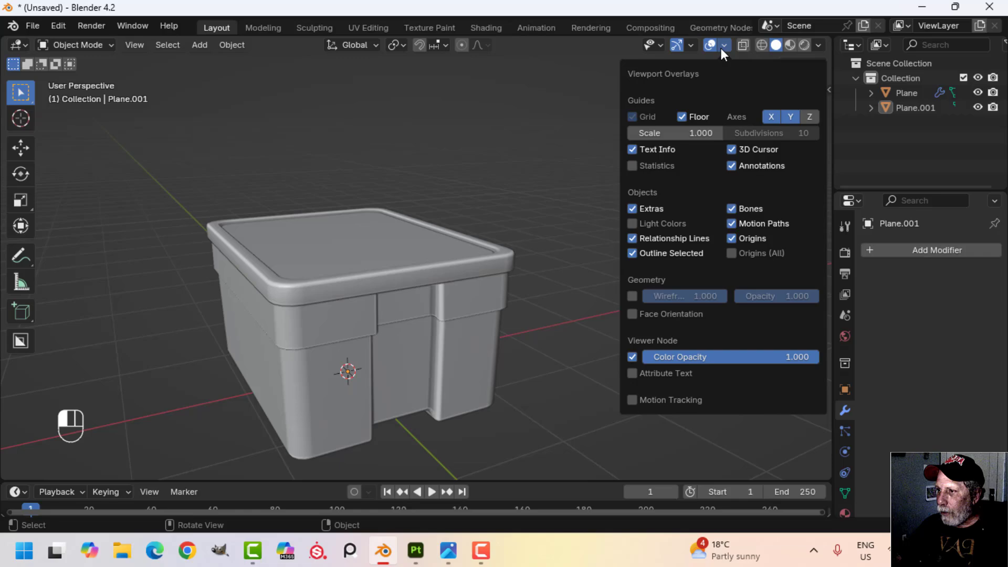
pyautogui.click(660, 312)
pyautogui.click(660, 313)
pyautogui.moveTo(472, 299); pyautogui.dragTo(484, 271, button='middle')
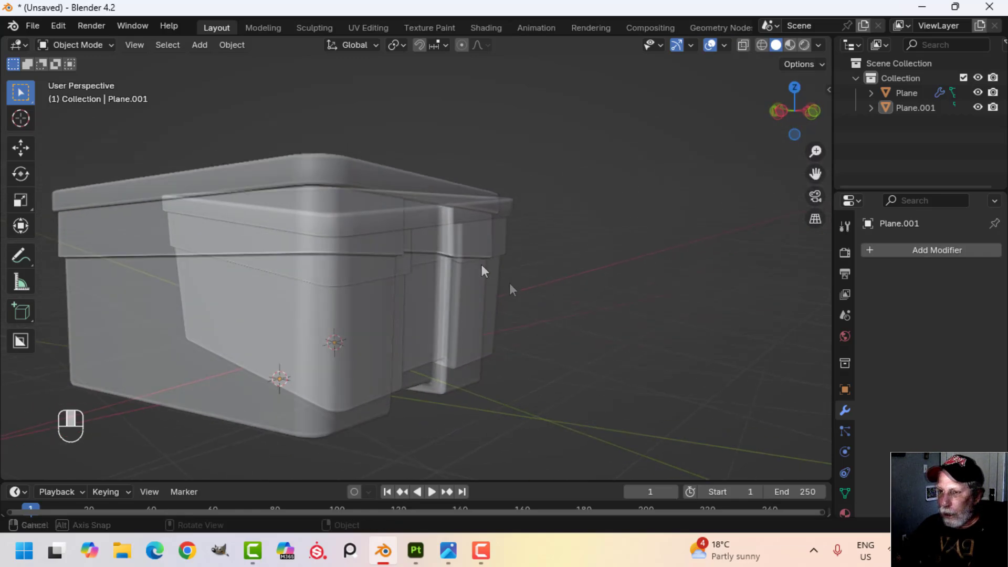
pyautogui.moveTo(509, 282); pyautogui.dragTo(447, 326, button='middle')
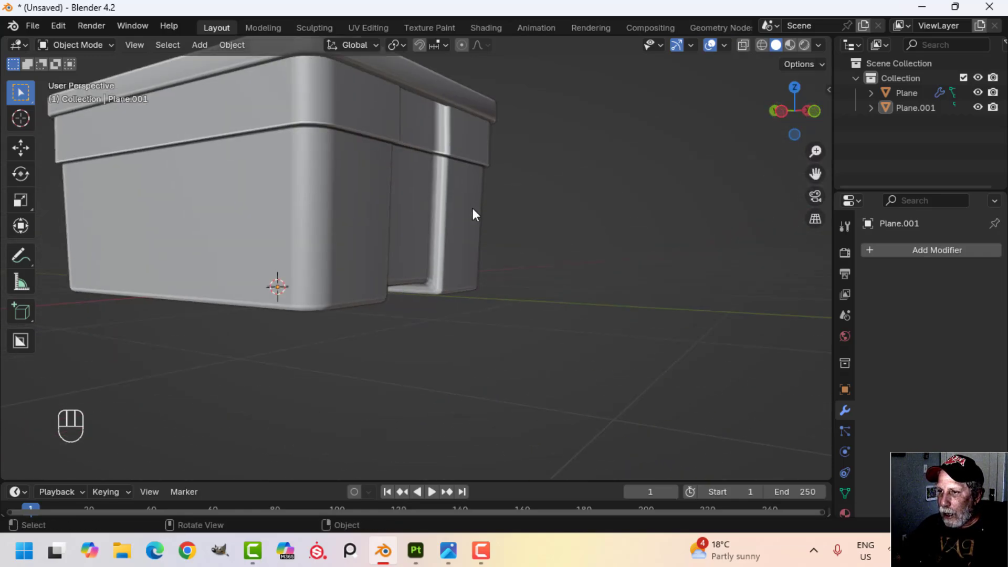
pyautogui.keyDown('shift'); pyautogui.moveTo(447, 325); pyautogui.dragTo(441, 276, button='middle'); pyautogui.keyUp('shift')
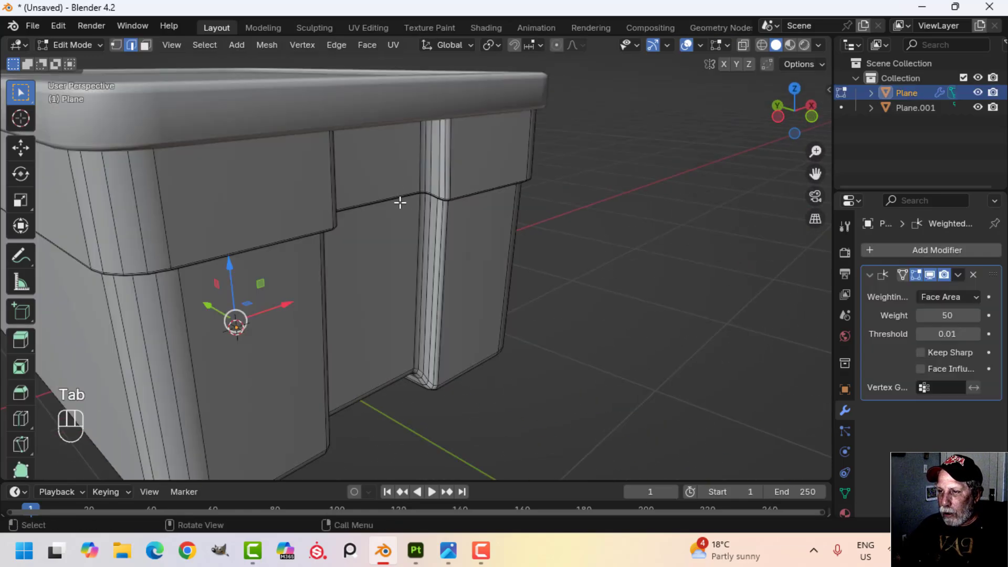
# Duplicate the upper face in the bin's short-side recess and move the copy outward along Y, clear of the bin.
pyautogui.keyDown('shift'); pyautogui.moveTo(401, 203); pyautogui.dragTo(434, 270, button='middle'); pyautogui.keyUp('shift')
pyautogui.click(393, 209)
pyautogui.scroll(-2, 401, 247)
pyautogui.hotkey('shift', 'd')
pyautogui.rightClick(428, 259)
pyautogui.press('y')
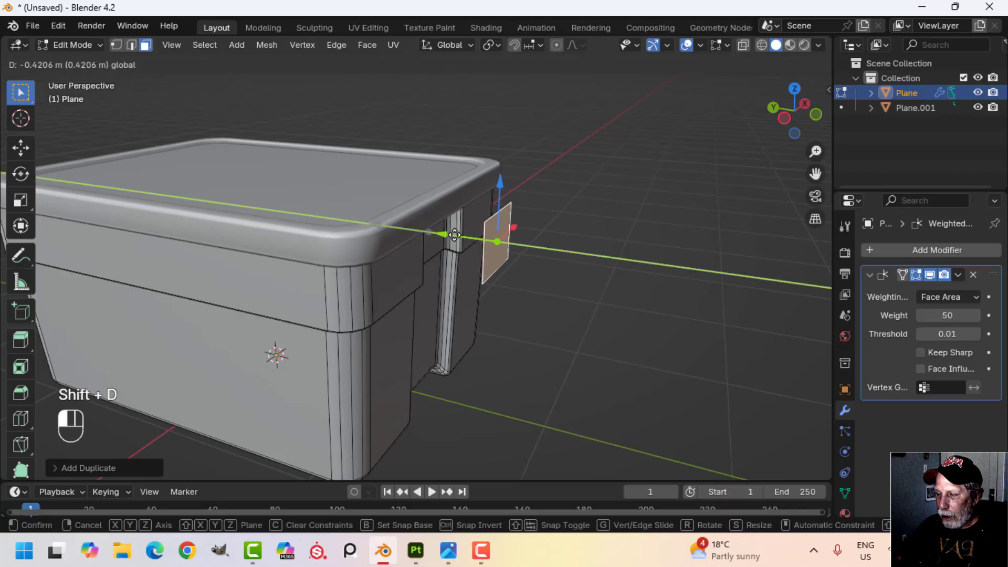
pyautogui.click(649, 248)
# Separate the duplicated face into its own object and select that object in Object Mode.
pyautogui.moveTo(653, 244); pyautogui.dragTo(618, 254, button='middle')
pyautogui.press('p')
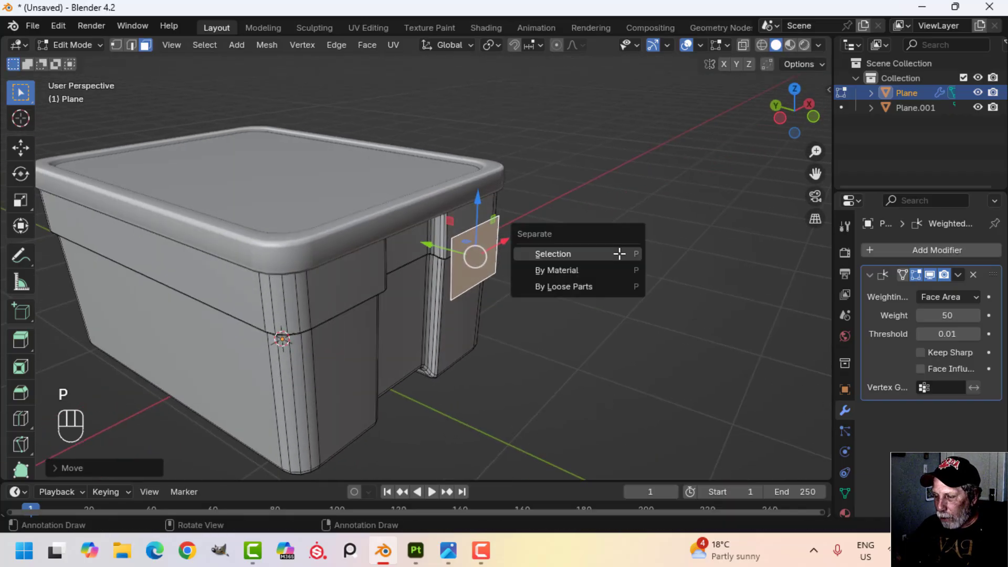
pyautogui.click(619, 253)
pyautogui.press('Tab')
pyautogui.click(477, 270)
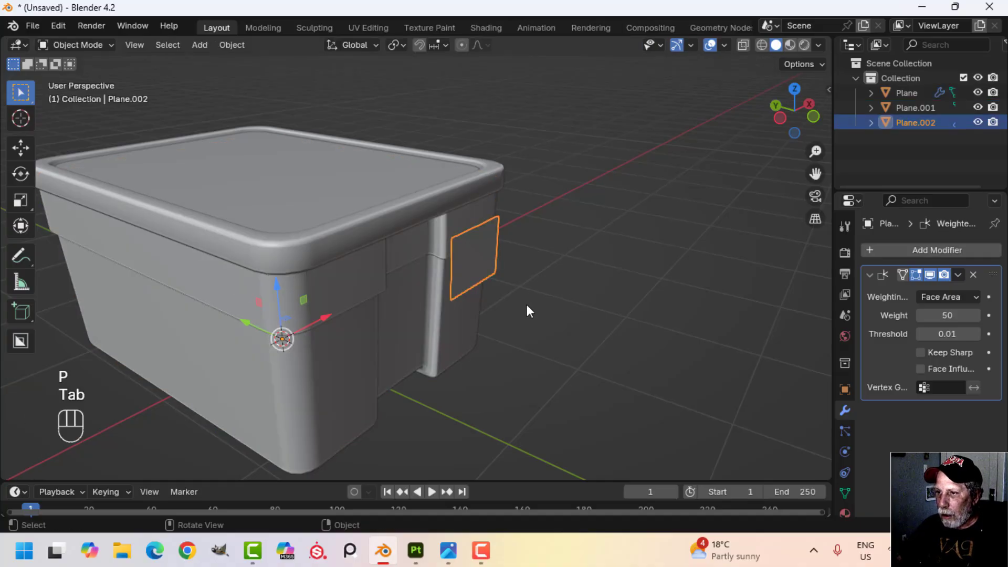
# Rotate the separated face 90° about the X axis so it lies horizontally.
pyautogui.moveTo(527, 304); pyautogui.dragTo(518, 272, button='middle')
pyautogui.press('Tab')
pyautogui.press('a')
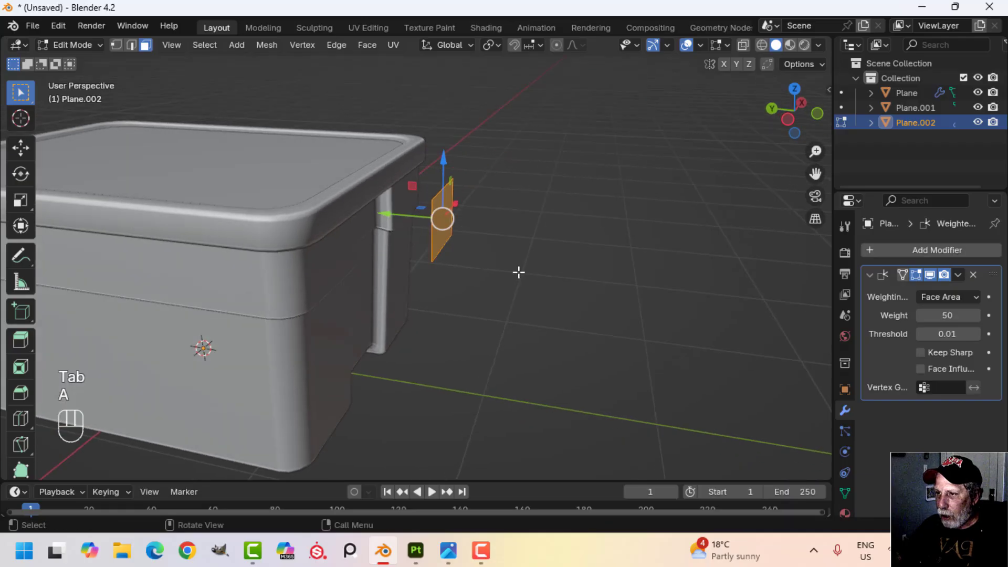
pyautogui.write('rx')
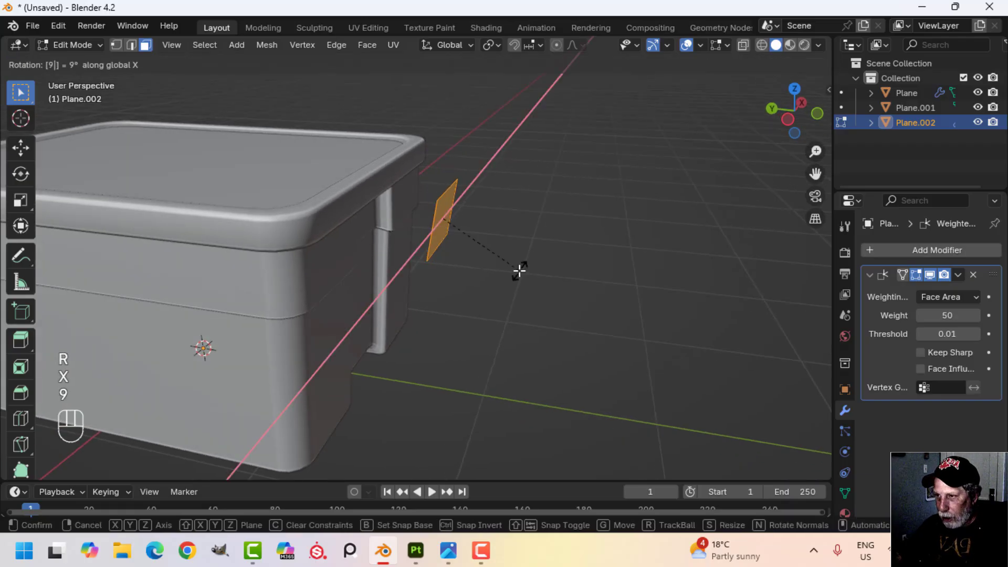
pyautogui.write('0')
pyautogui.click(512, 268)
# Extrude the horizontal face down about 0.09 m and raise its bin-side top edge to slope the top.
pyautogui.moveTo(512, 269); pyautogui.dragTo(551, 211, button='middle')
pyautogui.press('e')
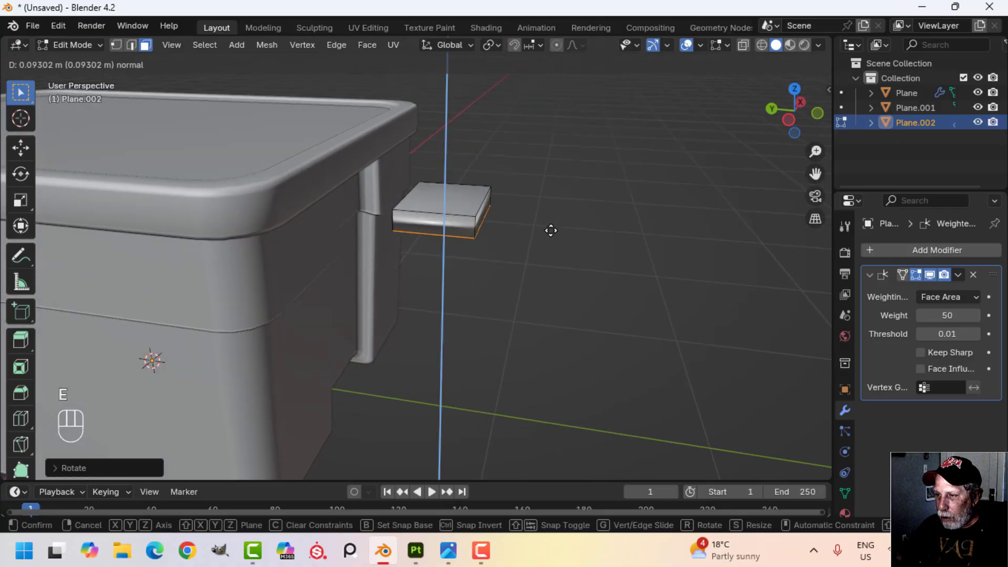
pyautogui.click(551, 229)
pyautogui.hotkey('alt', 'a')
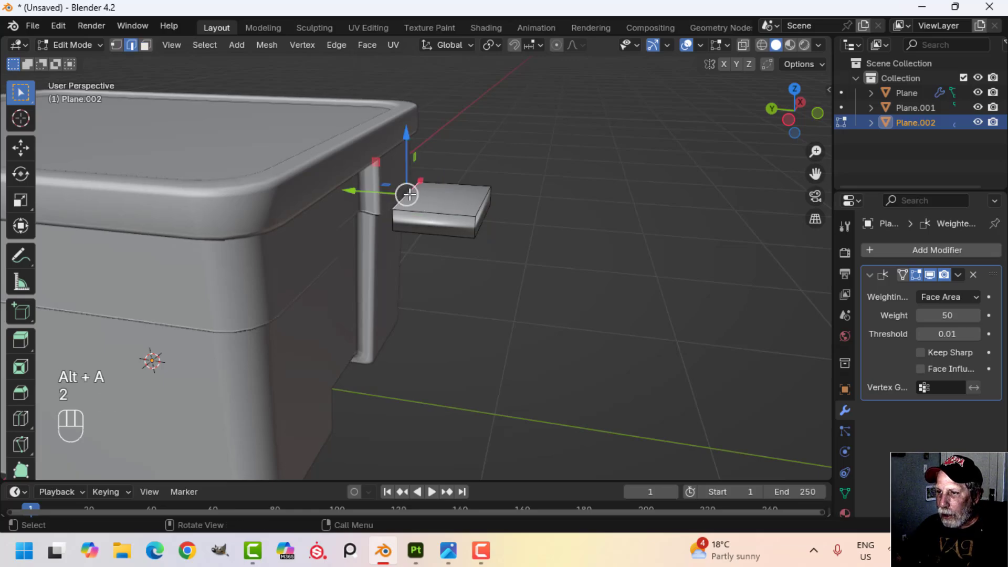
pyautogui.keyDown('shift'); pyautogui.moveTo(408, 200); pyautogui.dragTo(458, 205, button='middle'); pyautogui.keyUp('shift')
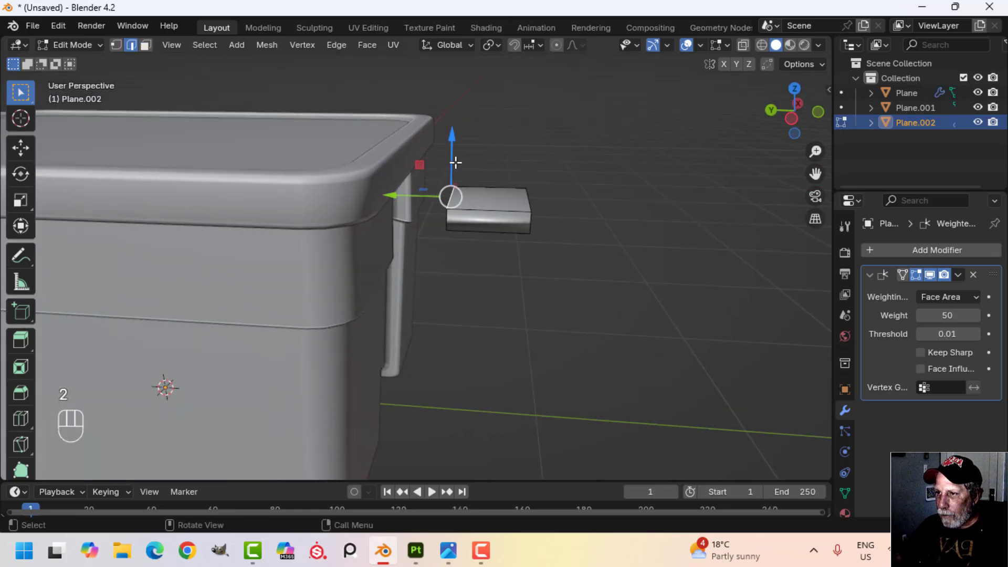
pyautogui.moveTo(455, 162); pyautogui.dragTo(453, 135)
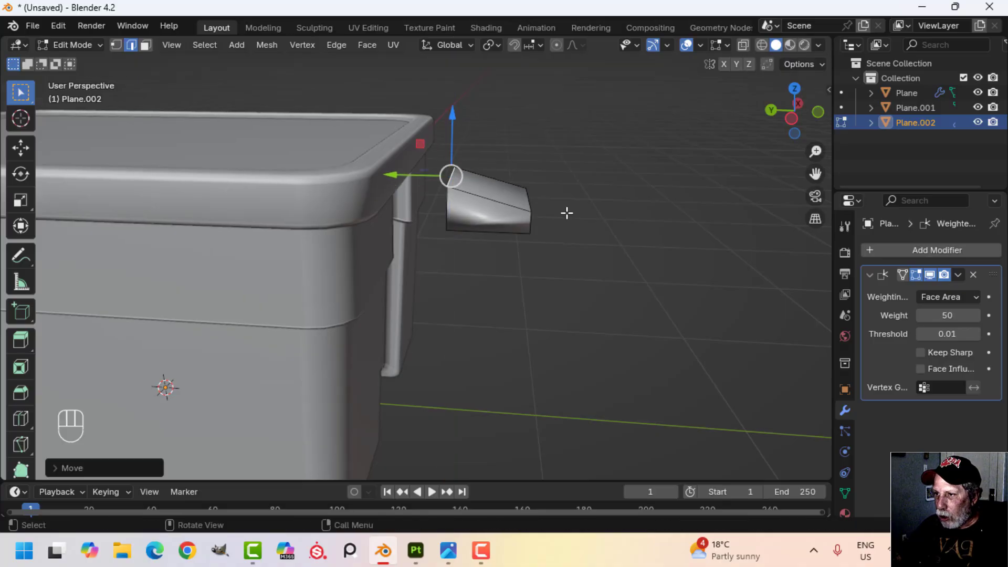
# Delete the bottom face and the bin-facing back face of the handle block.
pyautogui.moveTo(567, 215); pyautogui.dragTo(471, 239, button='middle')
pyautogui.moveTo(471, 239); pyautogui.dragTo(418, 252, button='middle')
pyautogui.hotkey('alt', 'a')
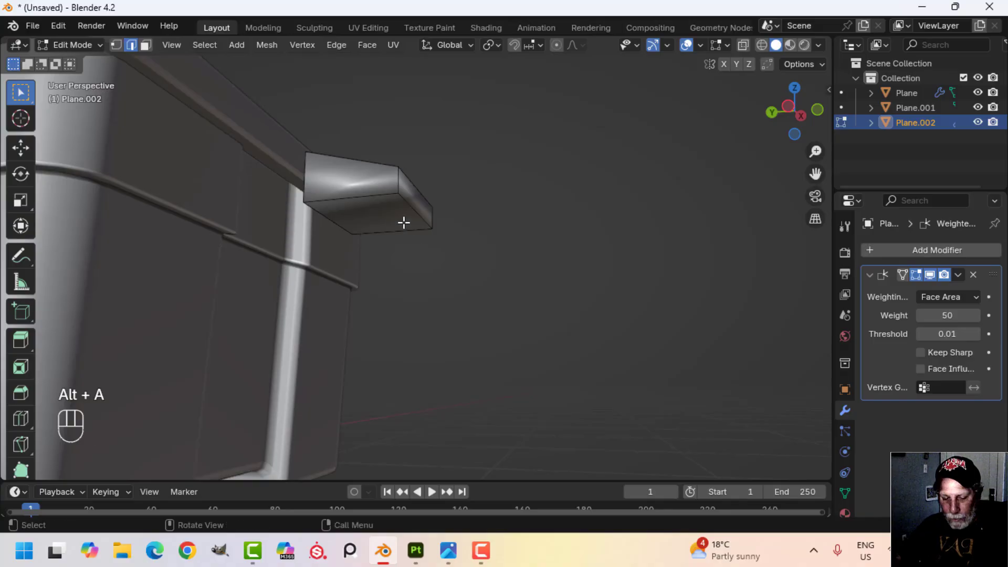
pyautogui.click(390, 232)
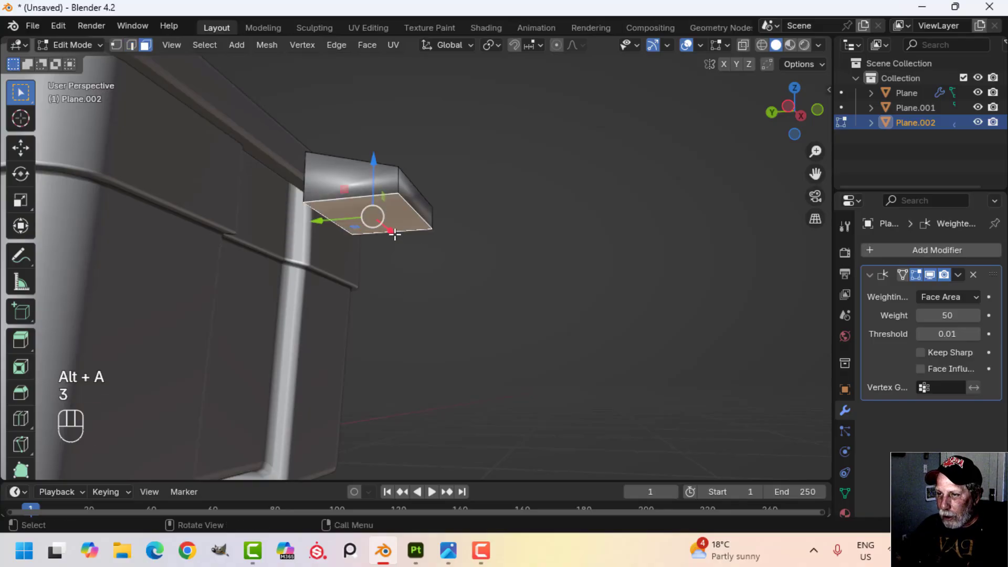
pyautogui.press('x')
pyautogui.click(378, 235)
pyautogui.moveTo(378, 235); pyautogui.dragTo(312, 211, button='middle')
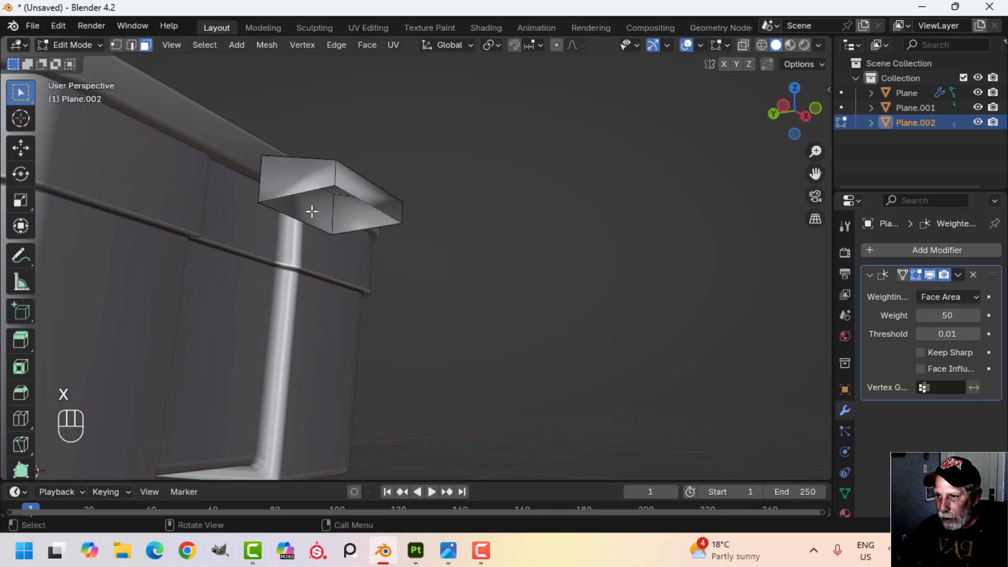
pyautogui.click(312, 211)
pyautogui.press('x')
pyautogui.click(373, 235)
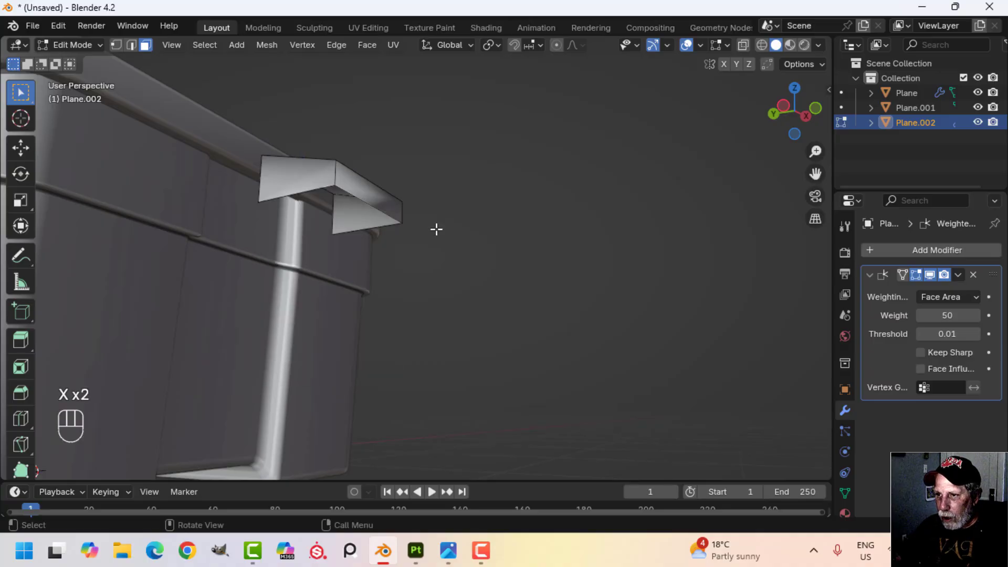
# Bevel the edges along both sides of the handle's sloped top and front with 2 segments, about 0.024 m wide.
pyautogui.moveTo(436, 227); pyautogui.dragTo(401, 284, button='middle')
pyautogui.keyDown('shift'); pyautogui.moveTo(301, 289); pyautogui.dragTo(389, 294, button='middle'); pyautogui.keyUp('shift')
pyautogui.scroll(2, 412, 290)
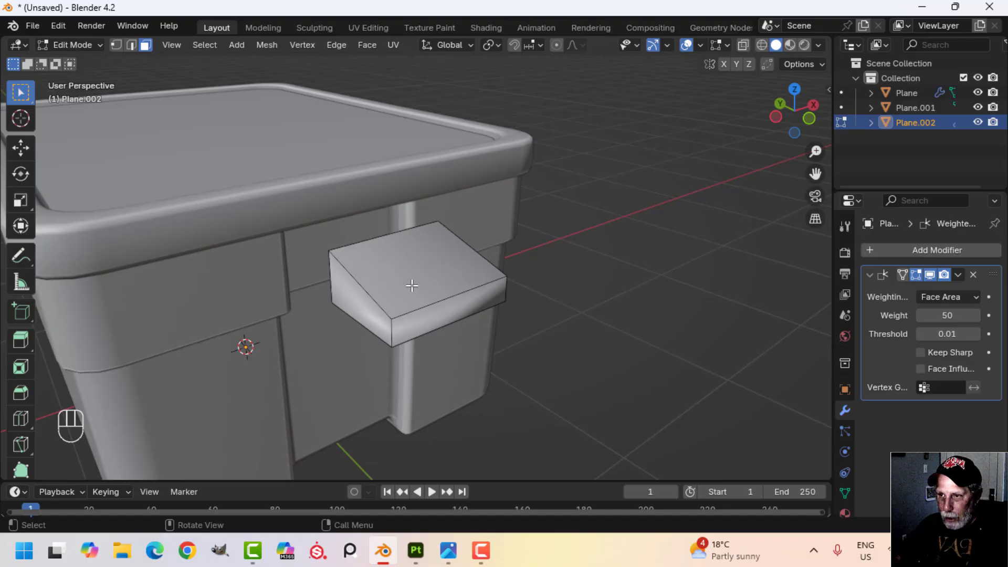
pyautogui.keyDown('alt'); pyautogui.keyDown('shift'); pyautogui.click(371, 291); pyautogui.keyUp('shift'); pyautogui.keyUp('alt')
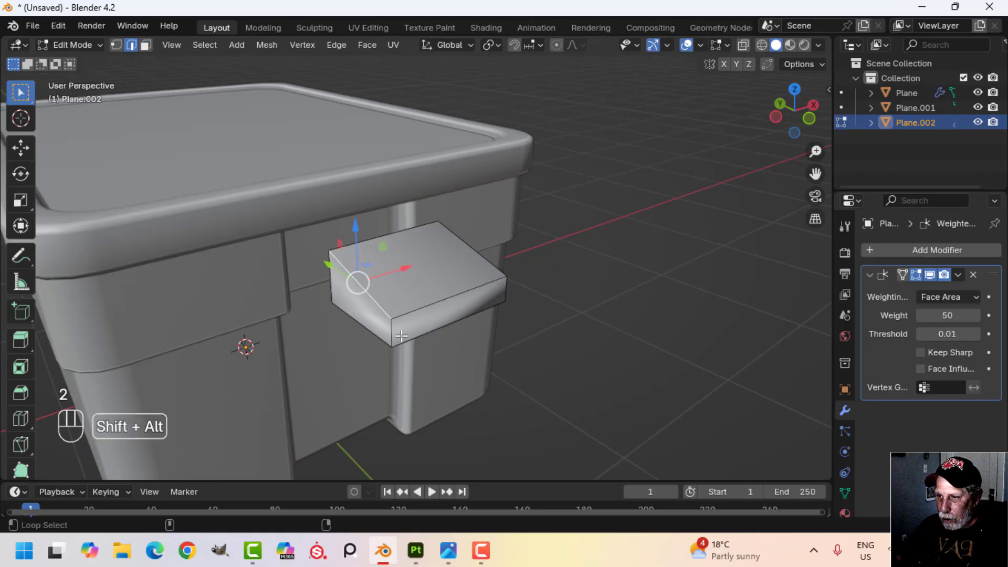
pyautogui.moveTo(429, 332); pyautogui.dragTo(436, 323, button='middle')
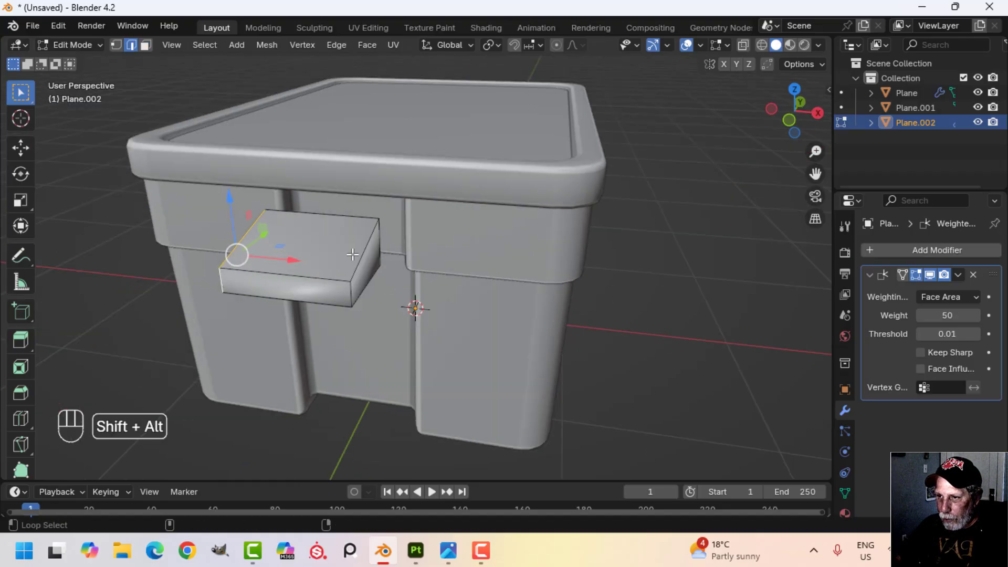
pyautogui.moveTo(401, 286); pyautogui.dragTo(442, 301, button='middle')
pyautogui.hotkey('ctrl', 'b')
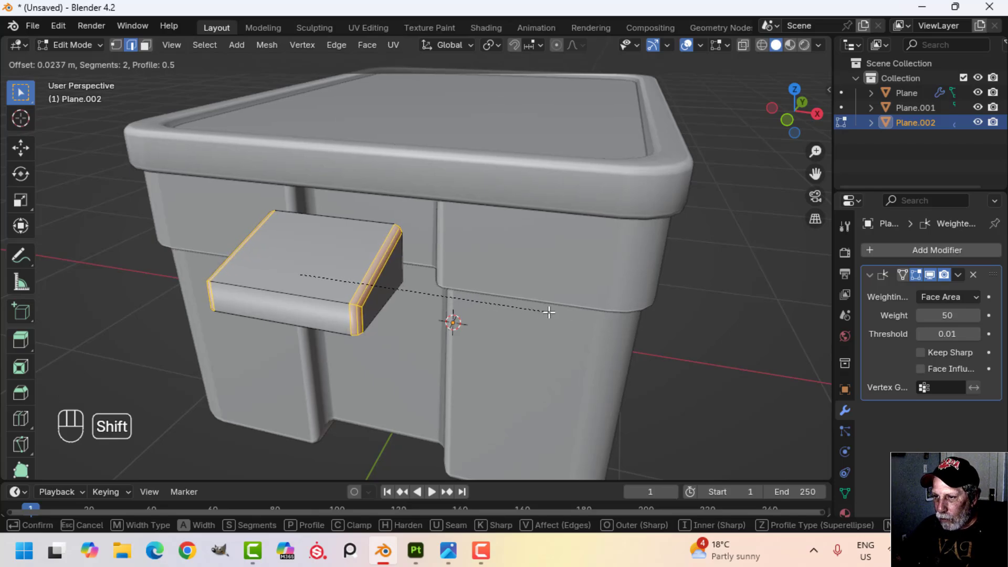
pyautogui.click(549, 315)
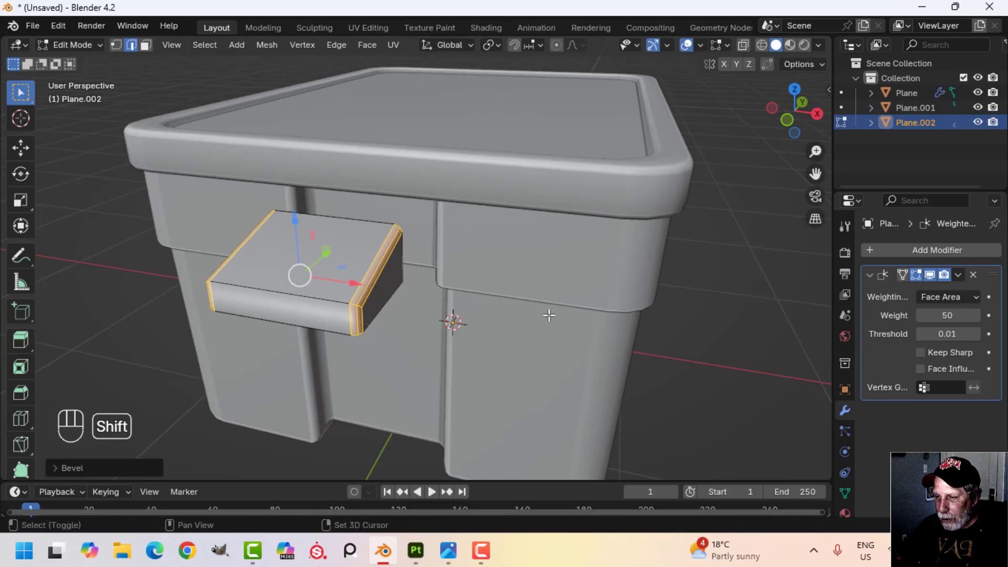
# Bevel the handle's top front edge with 2 segments, about 0.022 m wide.
pyautogui.hotkey('alt', 'a')
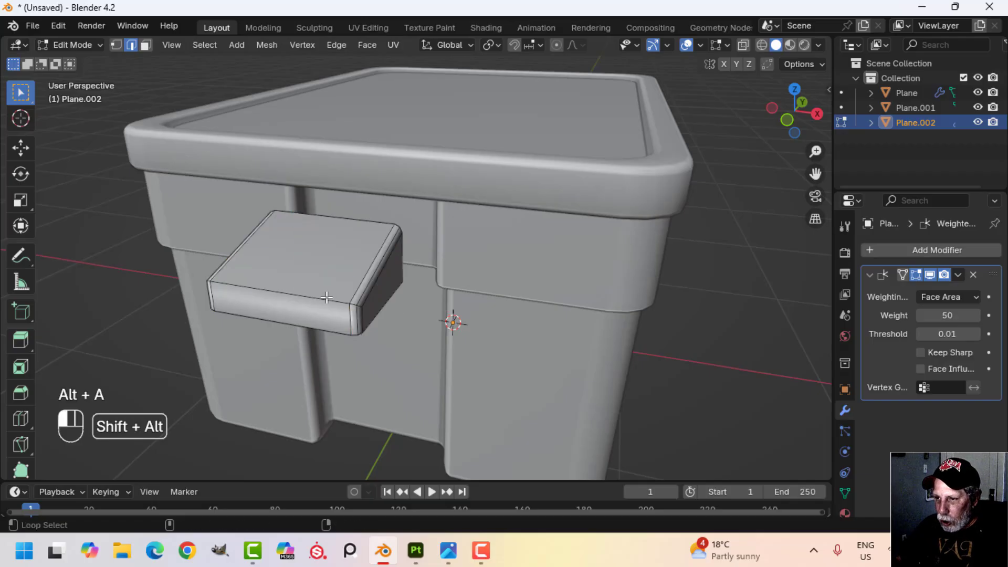
pyautogui.moveTo(449, 312); pyautogui.dragTo(459, 291, button='middle')
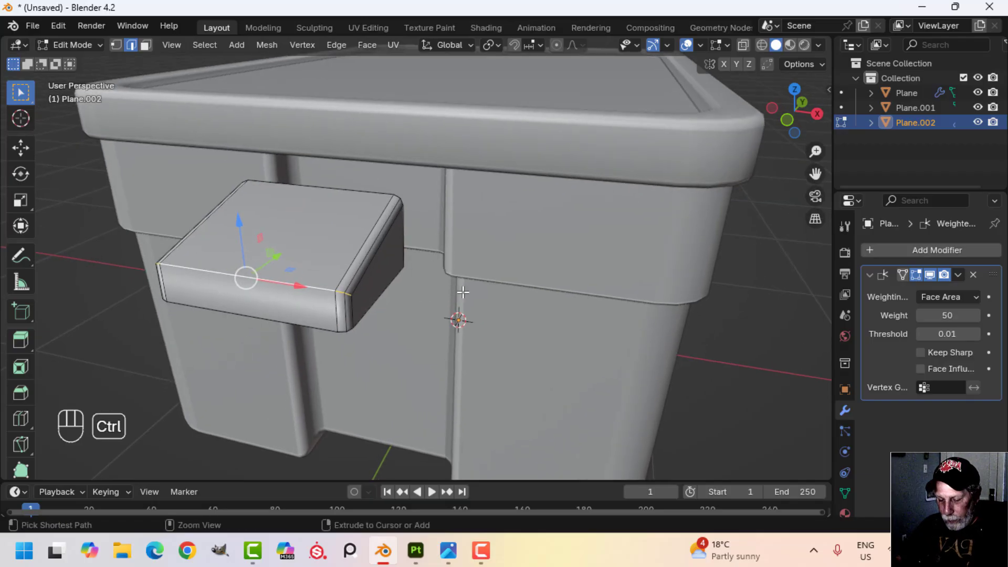
pyautogui.hotkey('ctrl', 'b')
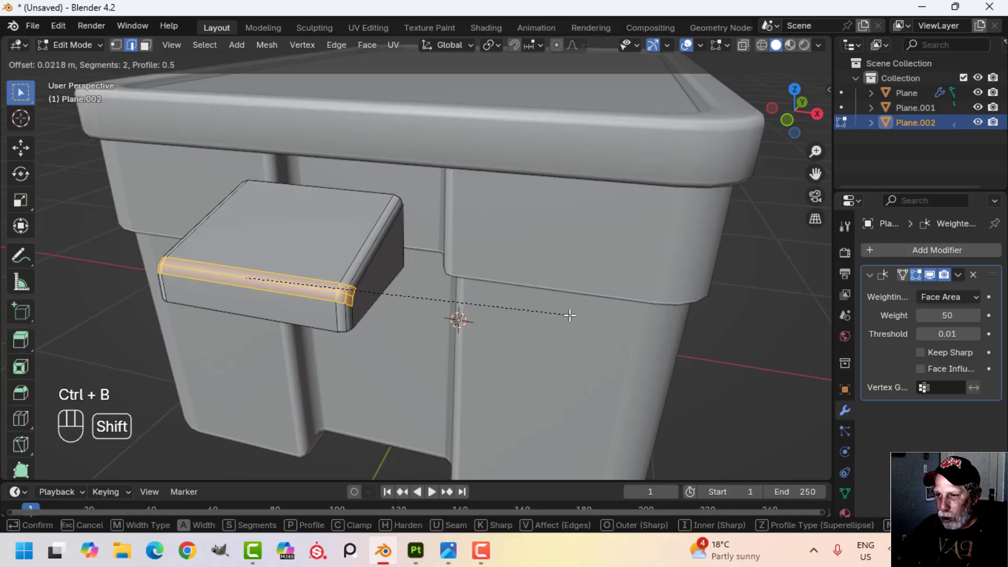
pyautogui.click(570, 315)
pyautogui.scroll(-3, 457, 318)
pyautogui.press('Tab')
pyautogui.hotkey('alt', 'a')
pyautogui.moveTo(426, 311); pyautogui.dragTo(479, 271, button='middle')
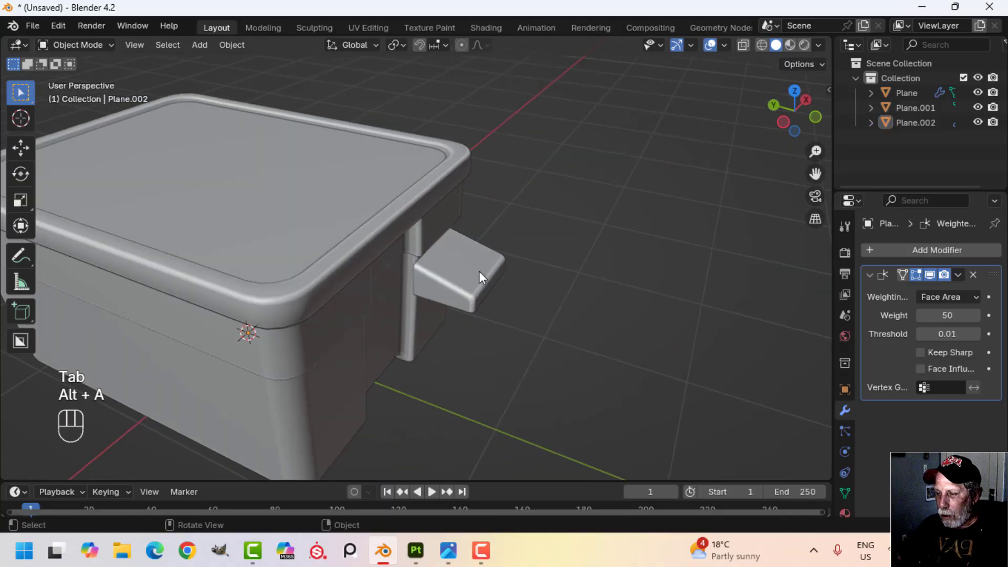
# Move the handle's entire geometry along the Y axis toward the bin's recessed short side.
pyautogui.click(479, 272)
pyautogui.press('Tab')
pyautogui.press('a')
pyautogui.scroll(2, 517, 314)
pyautogui.moveTo(503, 318)
pyautogui.keyDown('shift'); pyautogui.mouseDown(button='middle')
pyautogui.moveTo(486, 333)
pyautogui.moveTo(493, 304)
pyautogui.mouseUp(button='middle'); pyautogui.keyUp('shift')
pyautogui.moveTo(423, 281); pyautogui.dragTo(355, 272)
pyautogui.keyDown('shift'); pyautogui.moveTo(416, 302); pyautogui.dragTo(442, 323, button='middle'); pyautogui.keyUp('shift')
pyautogui.moveTo(442, 324); pyautogui.dragTo(386, 288, button='middle')
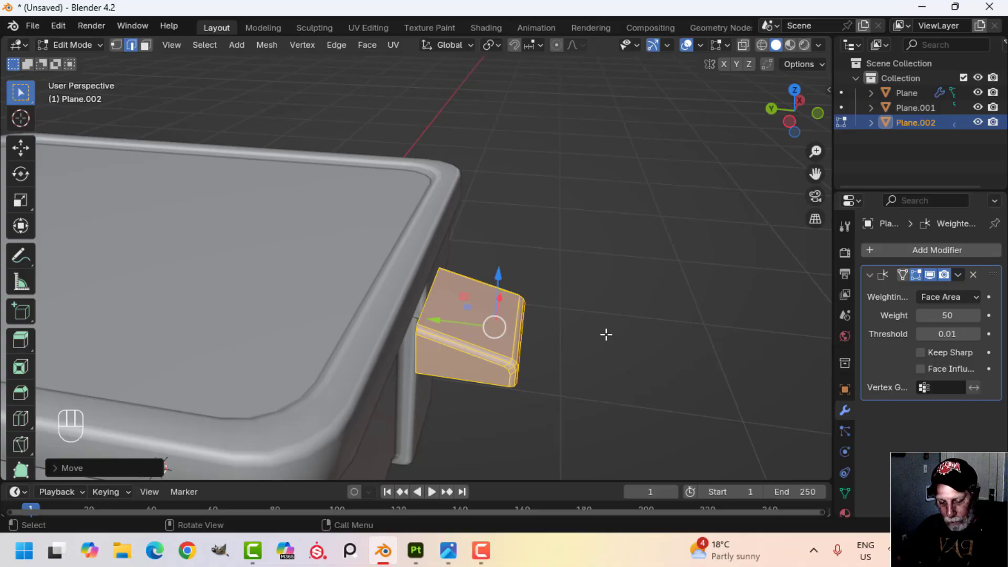
# Shorten the handle along the Y axis and move it along Y until it sits in the bin's recess.
pyautogui.press('s')
pyautogui.press('y')
pyautogui.click(572, 326)
pyautogui.moveTo(572, 326); pyautogui.dragTo(552, 307, button='middle')
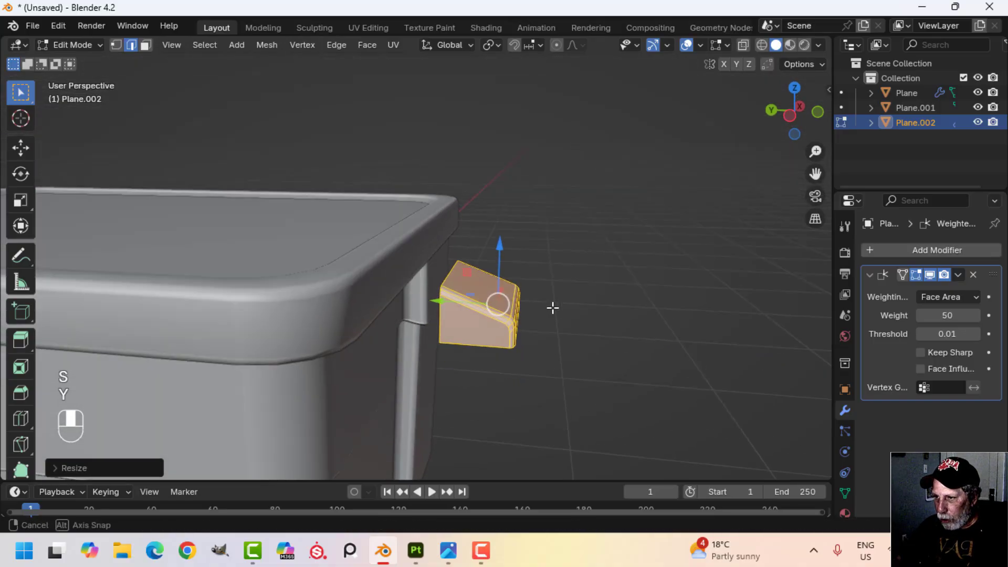
pyautogui.moveTo(451, 305); pyautogui.dragTo(436, 289, button='middle')
pyautogui.press('g')
pyautogui.press('y')
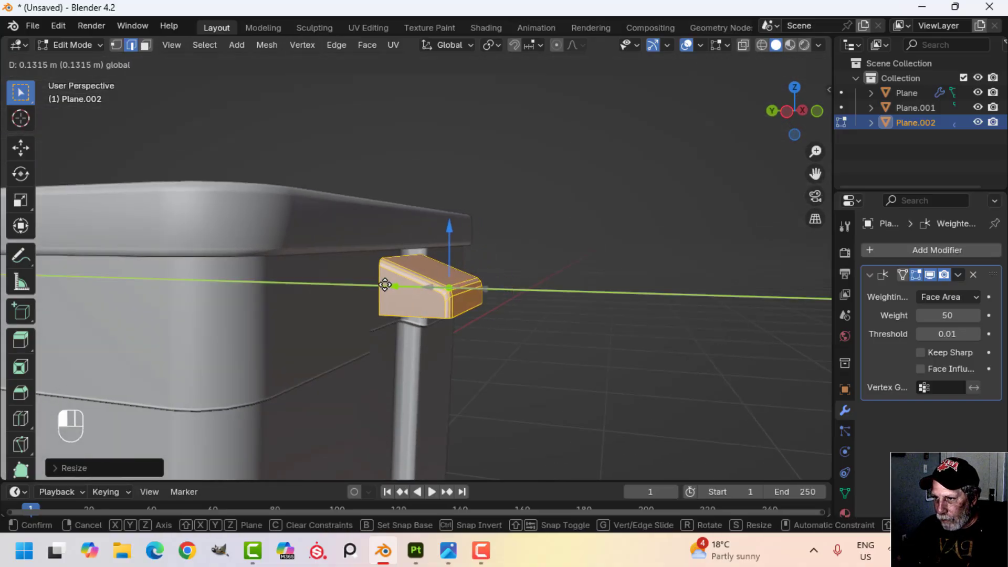
pyautogui.click(355, 284)
pyautogui.moveTo(356, 284); pyautogui.dragTo(405, 294, button='middle')
# Raise the handle's geometry slightly along Z so it sits closer beneath the lid rim.
pyautogui.press('Tab')
pyautogui.hotkey('alt', 'a')
pyautogui.moveTo(483, 299); pyautogui.dragTo(531, 311, button='middle')
pyautogui.press('Tab')
pyautogui.press('a')
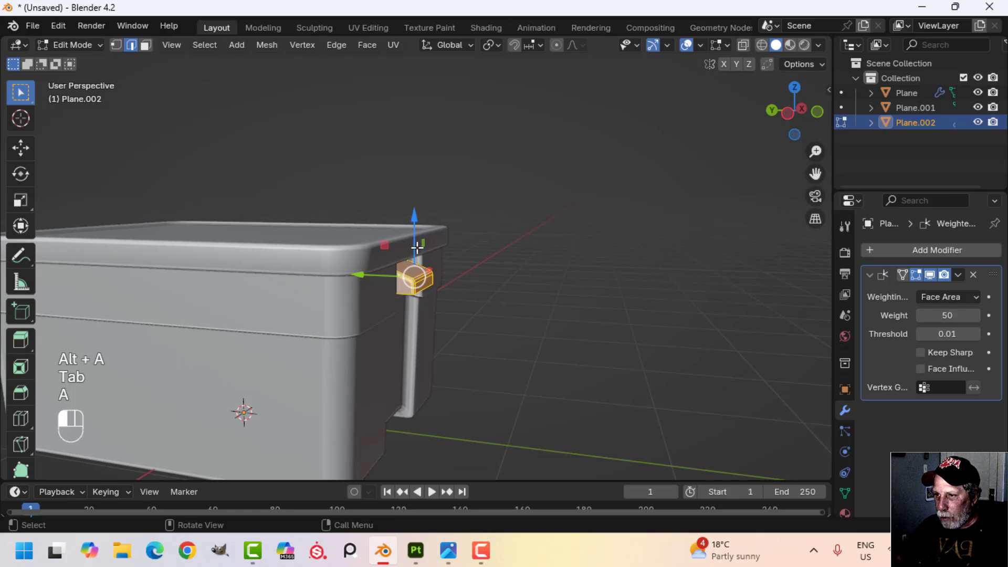
pyautogui.moveTo(416, 248); pyautogui.dragTo(417, 241)
pyautogui.press('Tab')
pyautogui.moveTo(510, 297)
pyautogui.mouseDown(button='middle')
pyautogui.moveTo(419, 300)
pyautogui.moveTo(416, 244)
pyautogui.moveTo(527, 294)
pyautogui.mouseUp(button='middle')
pyautogui.hotkey('alt', 'a')
pyautogui.scroll(2, 515, 299)
pyautogui.moveTo(471, 322)
pyautogui.keyDown('shift'); pyautogui.mouseDown(button='middle')
pyautogui.moveTo(472, 366)
pyautogui.moveTo(442, 342)
pyautogui.moveTo(493, 301)
pyautogui.moveTo(502, 339)
pyautogui.moveTo(488, 320)
pyautogui.mouseUp(button='middle'); pyautogui.keyUp('shift')
# Isolate the handle, extrude all its faces in place and shrink them inward about 0.013 m to give the shell thickness.
pyautogui.click(436, 245)
pyautogui.moveTo(435, 244); pyautogui.dragTo(497, 285, button='middle')
pyautogui.press('KP_Divide')
pyautogui.press('Tab')
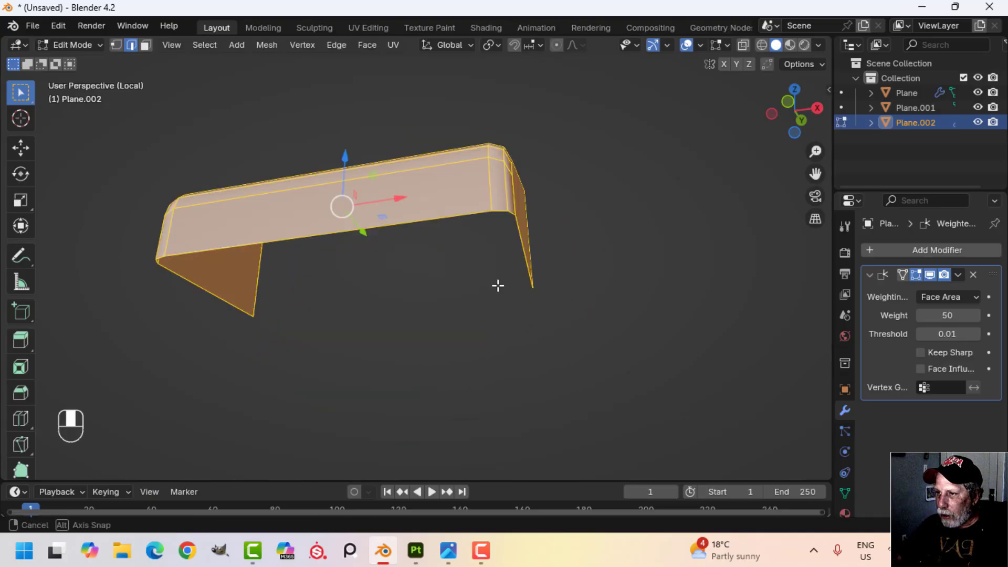
pyautogui.moveTo(609, 289); pyautogui.dragTo(521, 240, button='middle')
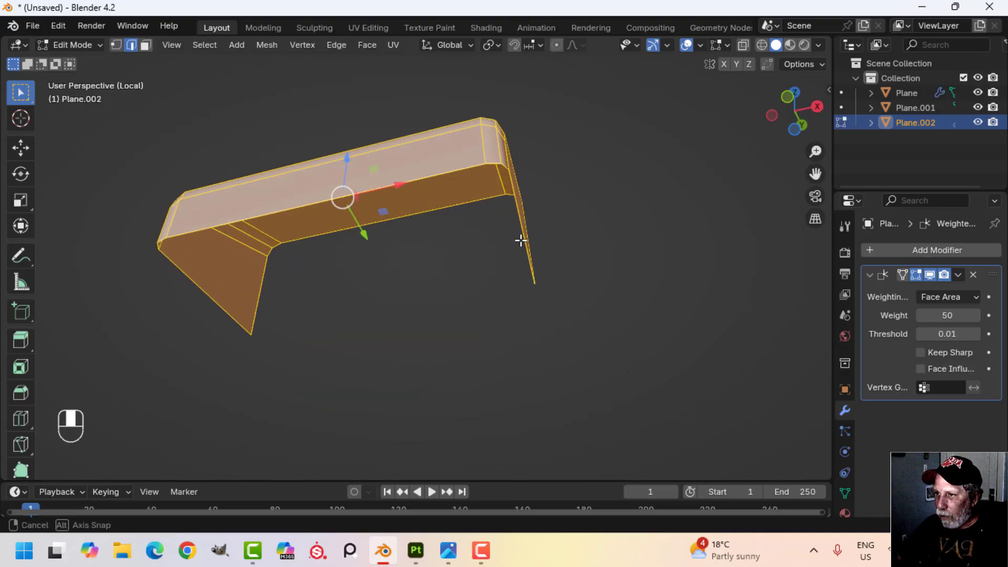
pyautogui.press('e')
pyautogui.click(603, 237)
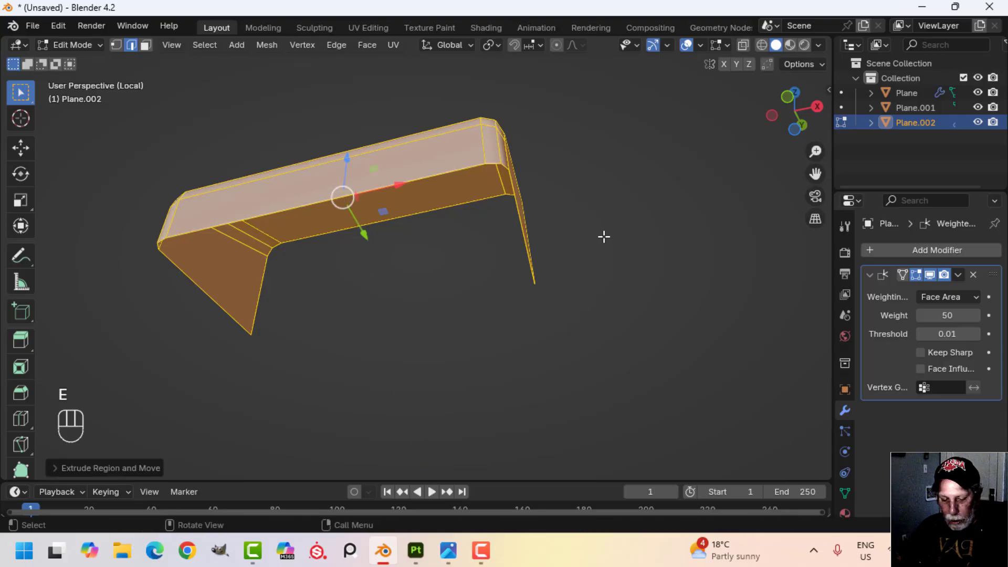
pyautogui.hotkey('alt', 's')
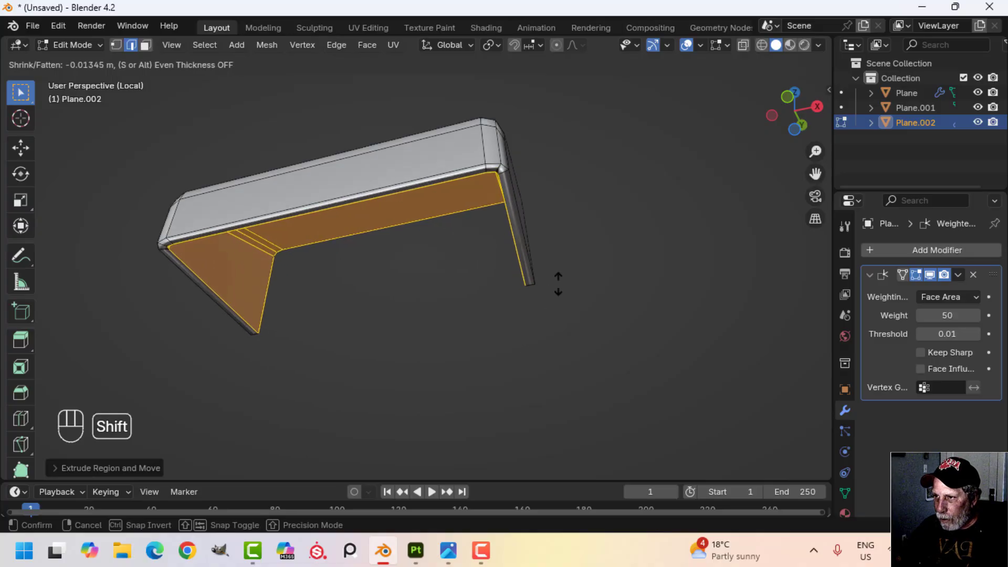
pyautogui.click(601, 163)
pyautogui.moveTo(604, 173); pyautogui.dragTo(503, 299, button='middle')
pyautogui.hotkey('alt', 'a')
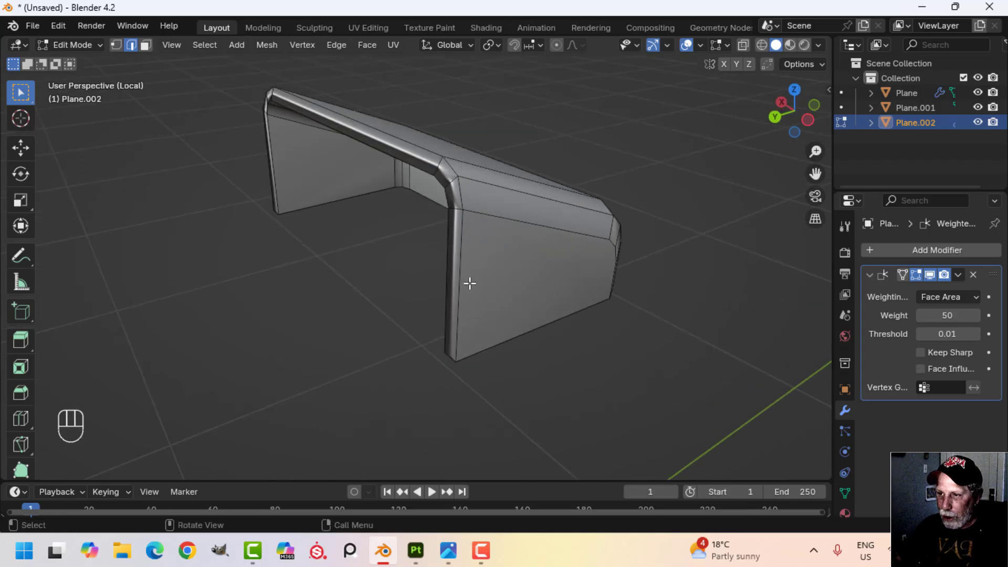
# Delete the strip of rim faces along the handle's open bin-facing side.
pyautogui.press('3')
pyautogui.moveTo(470, 284); pyautogui.dragTo(496, 277, button='middle')
pyautogui.click(521, 230)
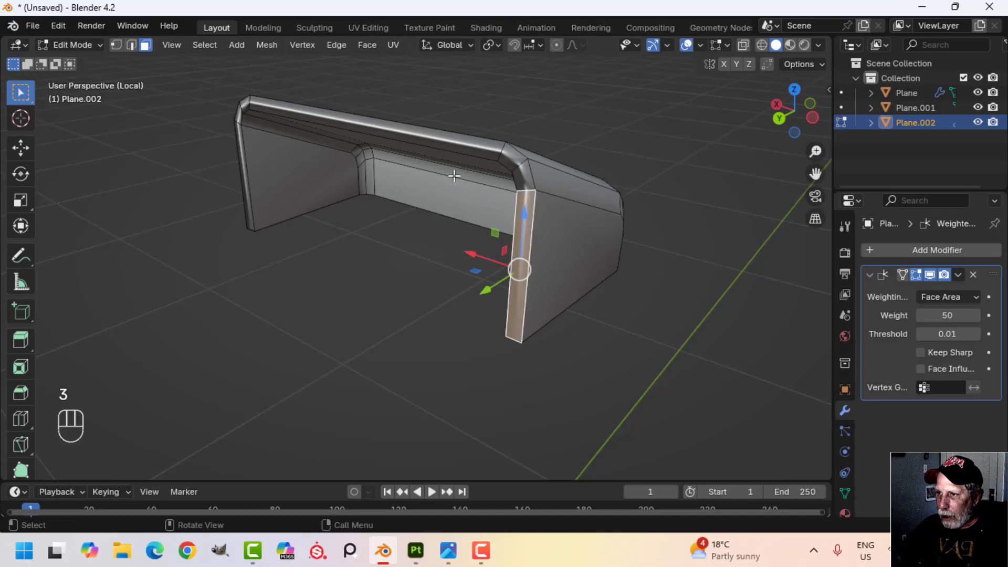
pyautogui.keyDown('ctrl'); pyautogui.click(324, 118); pyautogui.keyUp('ctrl')
pyautogui.moveTo(324, 118); pyautogui.dragTo(222, 236, button='middle')
pyautogui.keyDown('ctrl'); pyautogui.click(217, 235); pyautogui.keyUp('ctrl')
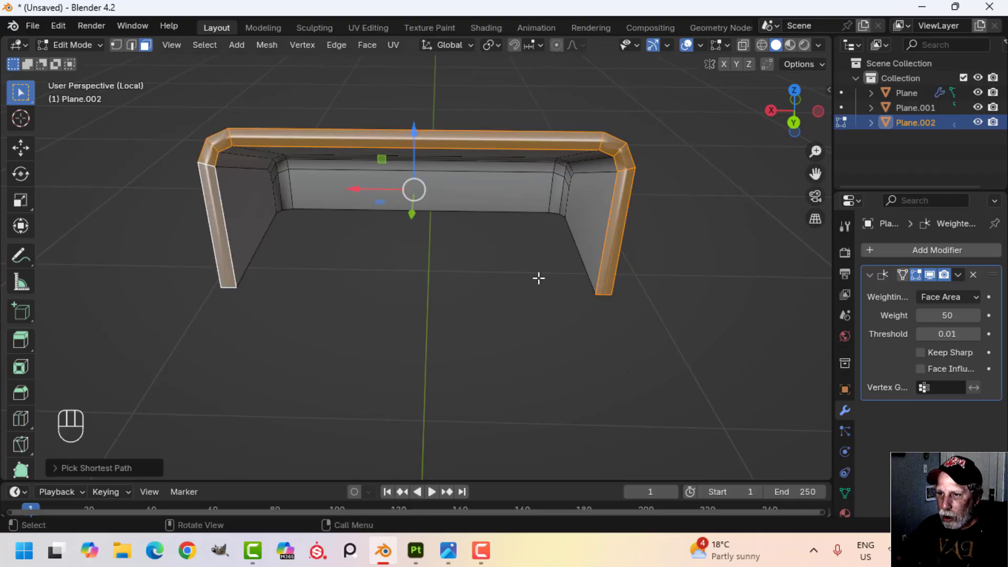
pyautogui.moveTo(537, 276); pyautogui.dragTo(436, 253, button='middle')
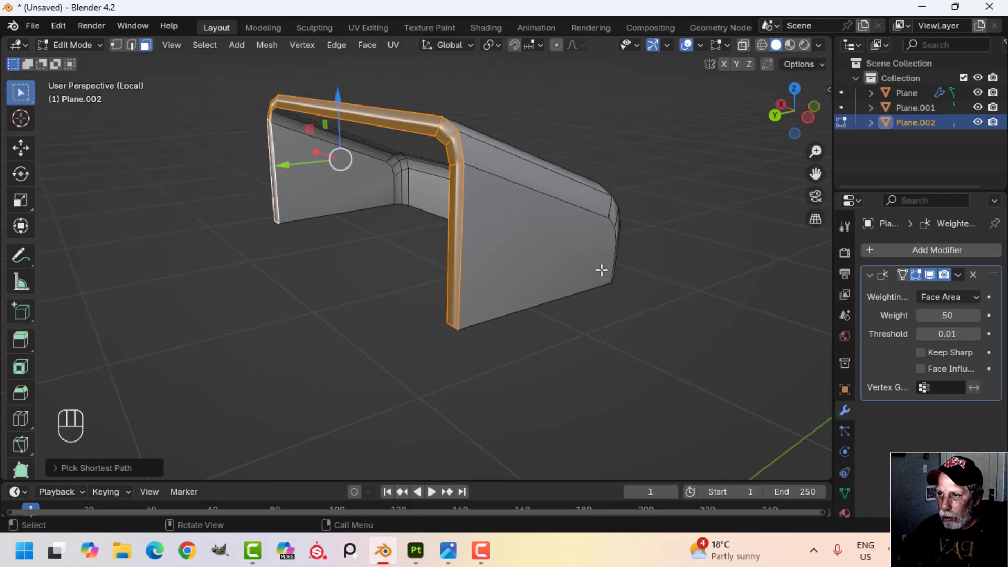
pyautogui.press('x')
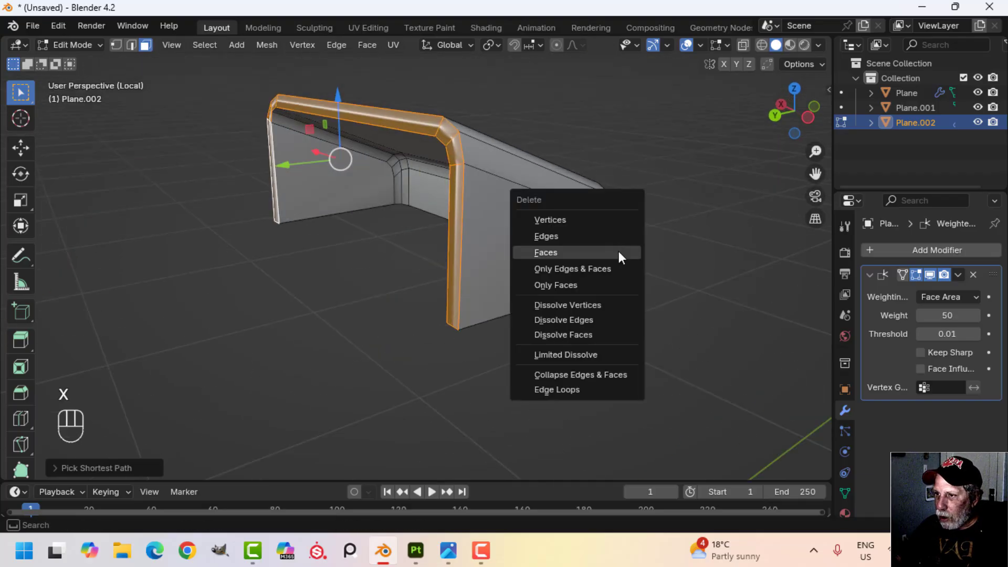
pyautogui.click(618, 257)
# Bevel the inner and outer edges of the handle's bottom rim with 2 segments, about 0.0036 m wide, and exit local view.
pyautogui.moveTo(664, 269); pyautogui.dragTo(395, 251, button='middle')
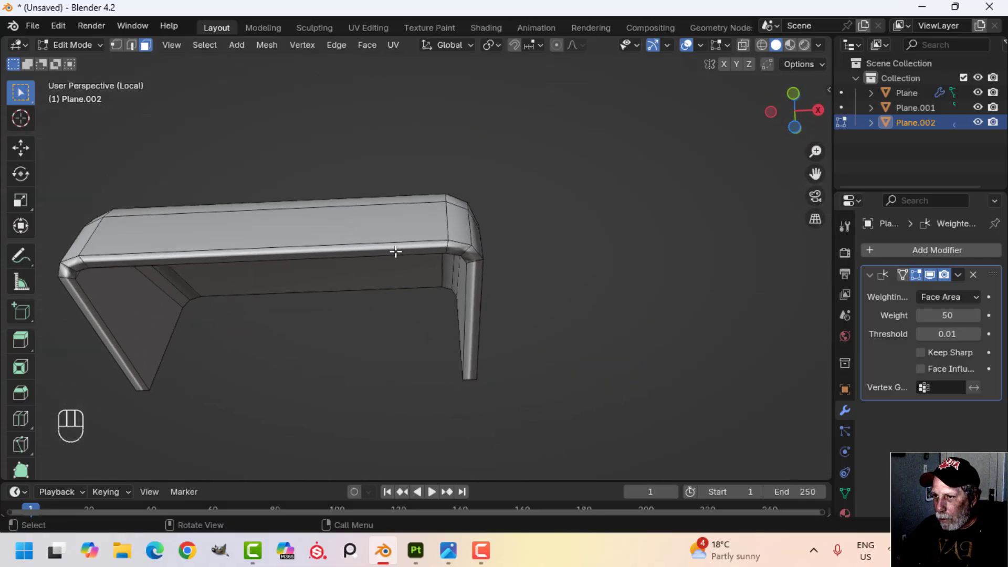
pyautogui.keyDown('shift'); pyautogui.moveTo(456, 235); pyautogui.dragTo(467, 256, button='middle'); pyautogui.keyUp('shift')
pyautogui.press('2')
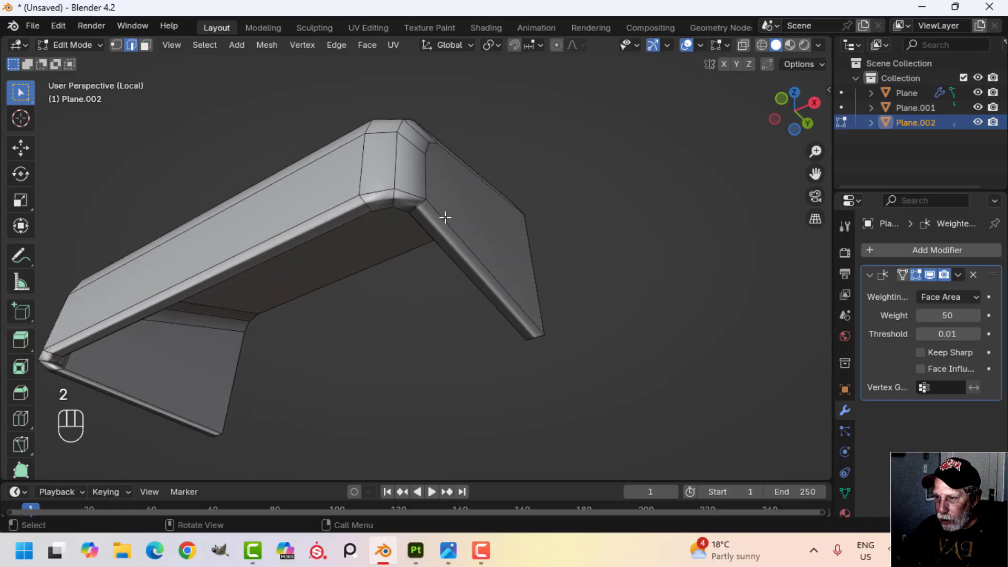
pyautogui.keyDown('alt'); pyautogui.keyDown('shift'); pyautogui.click(474, 255); pyautogui.keyUp('shift'); pyautogui.keyUp('alt')
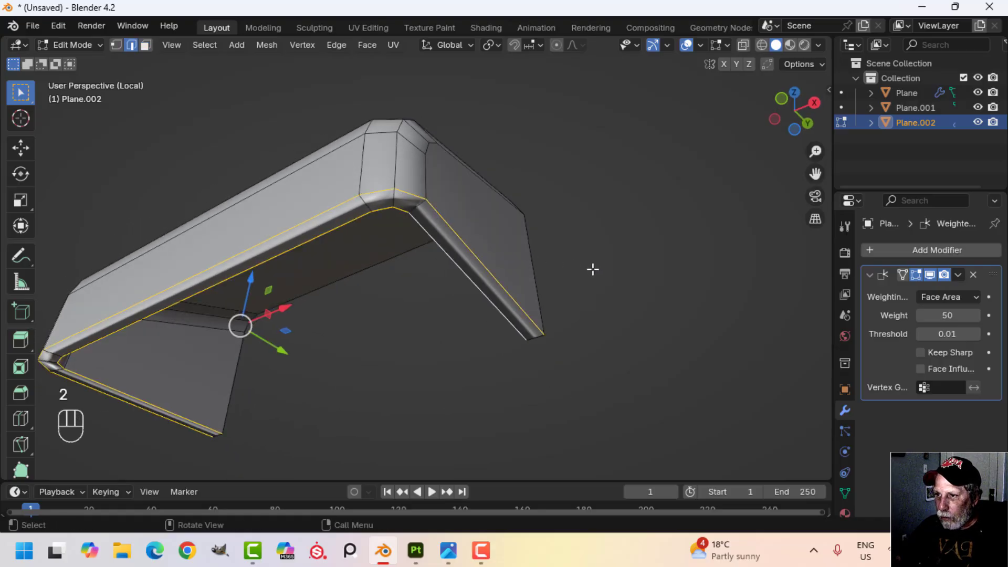
pyautogui.moveTo(591, 269); pyautogui.dragTo(587, 317, button='middle')
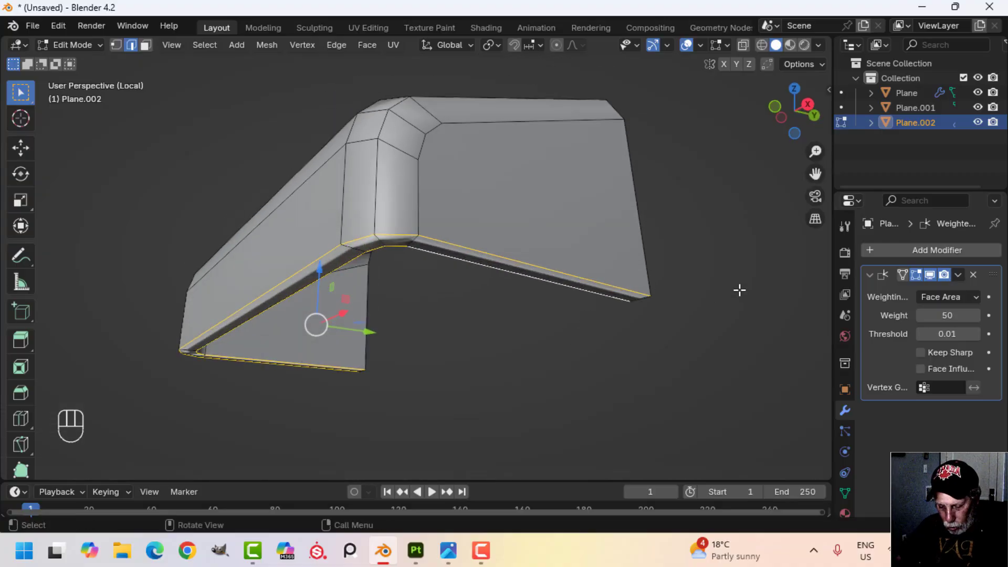
pyautogui.hotkey('ctrl', 'b')
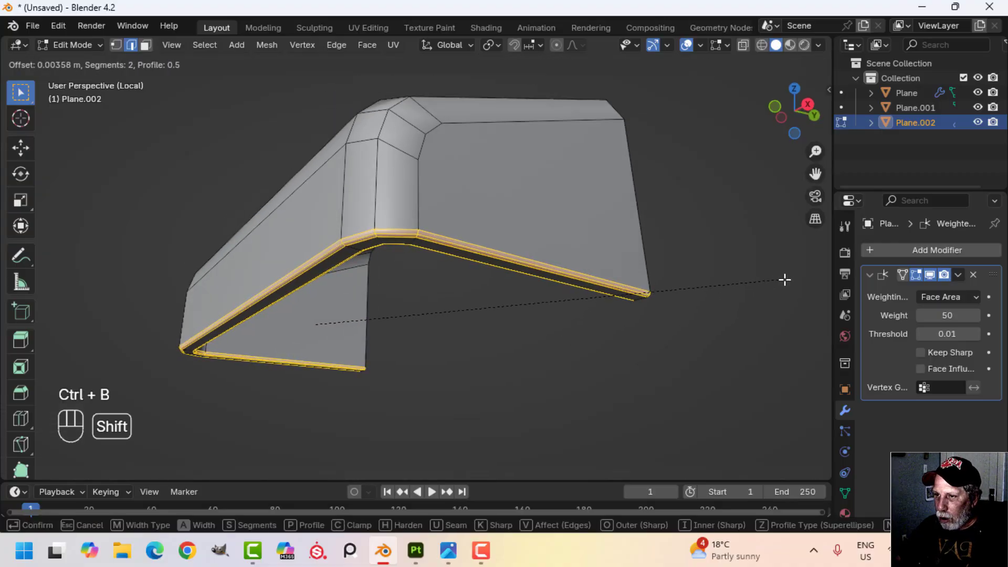
pyautogui.click(788, 277)
pyautogui.press('Tab')
pyautogui.hotkey('alt', 'a')
pyautogui.moveTo(641, 285); pyautogui.dragTo(595, 322, button='middle')
pyautogui.press('/')
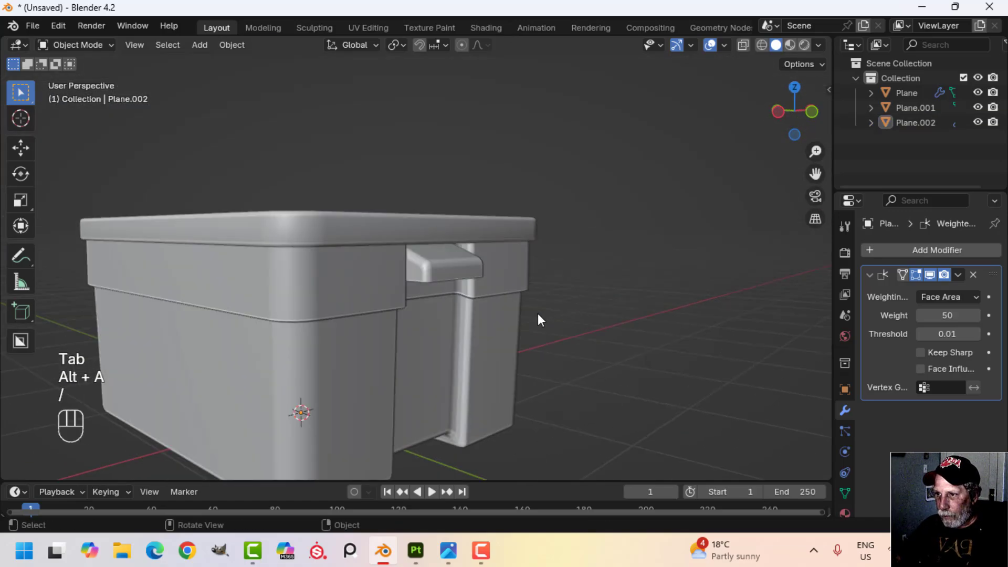
pyautogui.moveTo(490, 291); pyautogui.dragTo(478, 226, button='middle')
pyautogui.scroll(6, 478, 226)
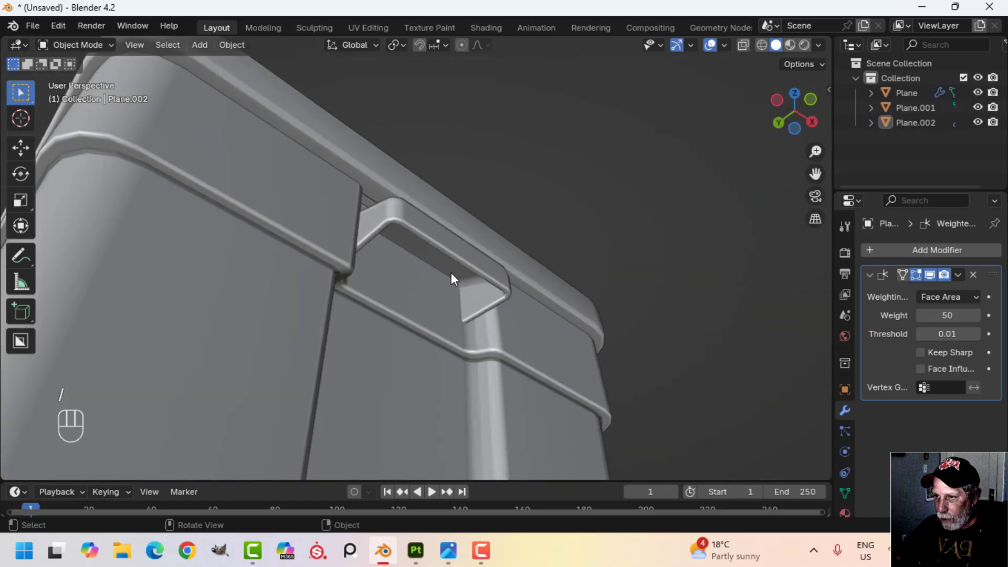
pyautogui.scroll(-6, 488, 263)
pyautogui.moveTo(495, 270); pyautogui.dragTo(533, 301, button='middle')
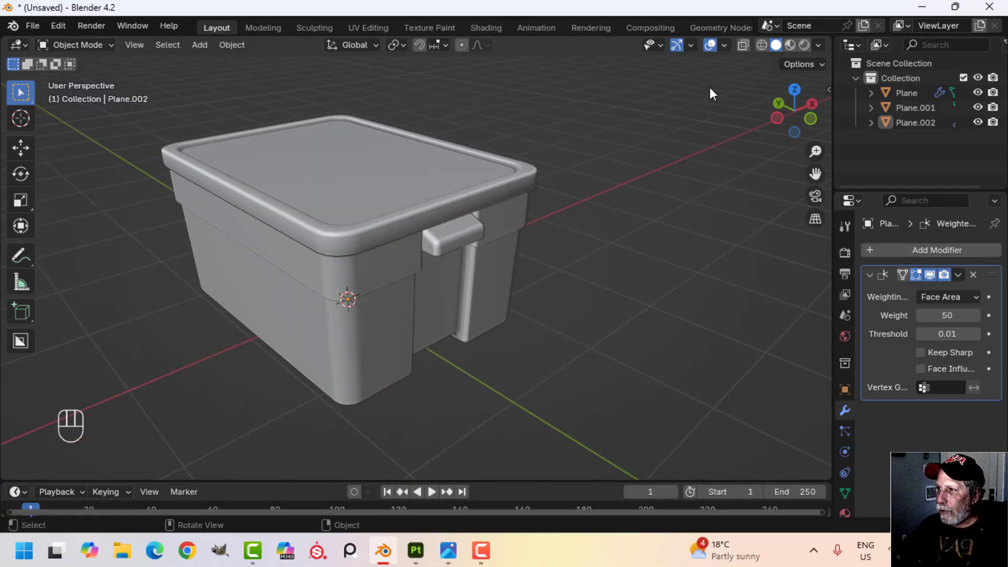
pyautogui.click(726, 45)
pyautogui.click(672, 313)
pyautogui.click(671, 311)
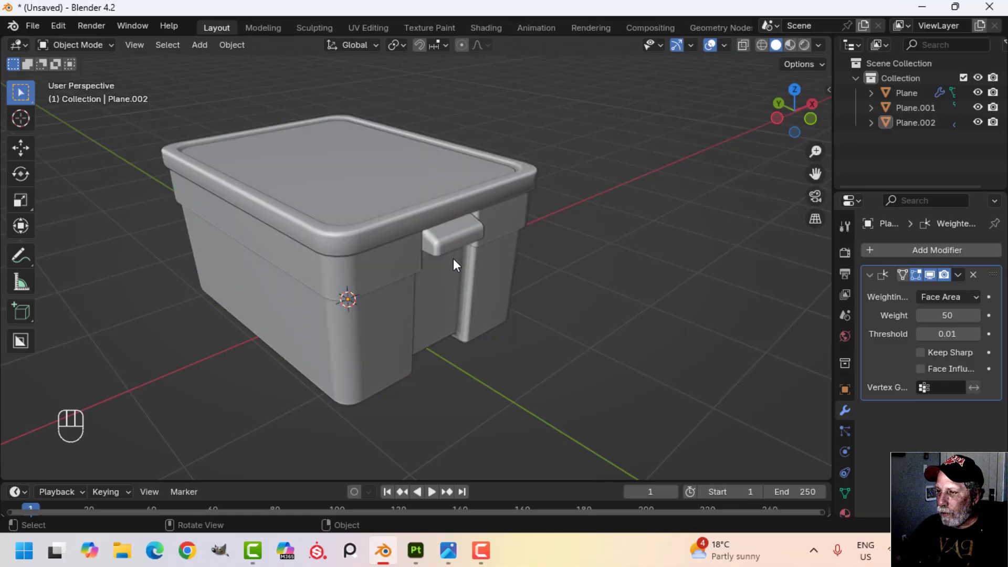
# Set the handle's origin to the 3D cursor.
pyautogui.click(452, 258)
pyautogui.moveTo(452, 295); pyautogui.dragTo(386, 294, button='middle')
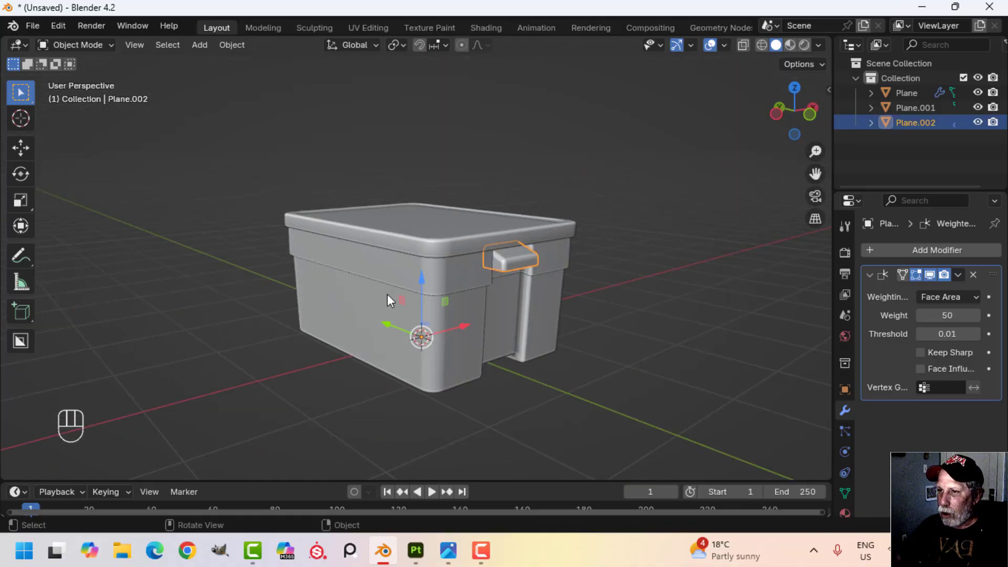
pyautogui.click(223, 42)
pyautogui.moveTo(260, 77)
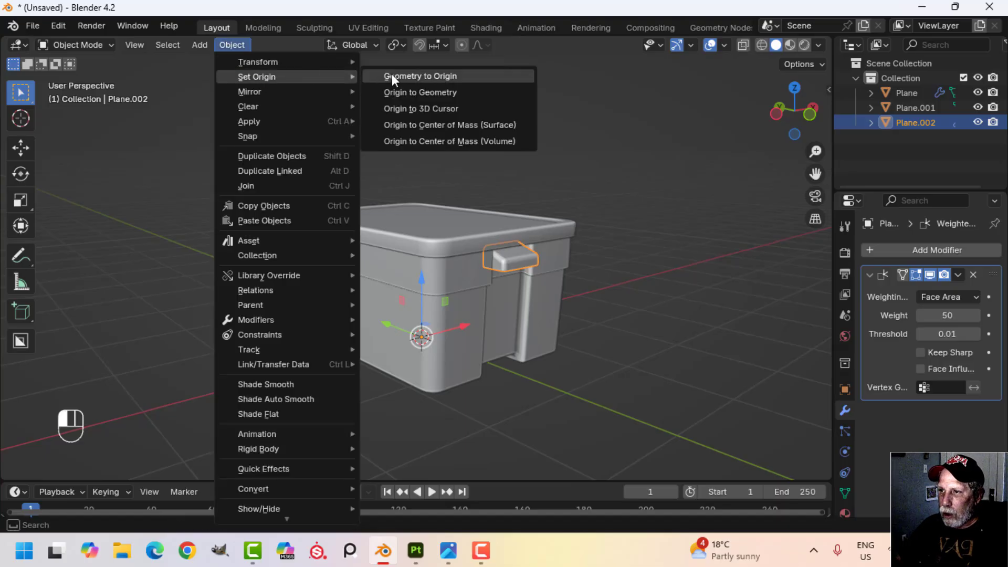
pyautogui.click(421, 109)
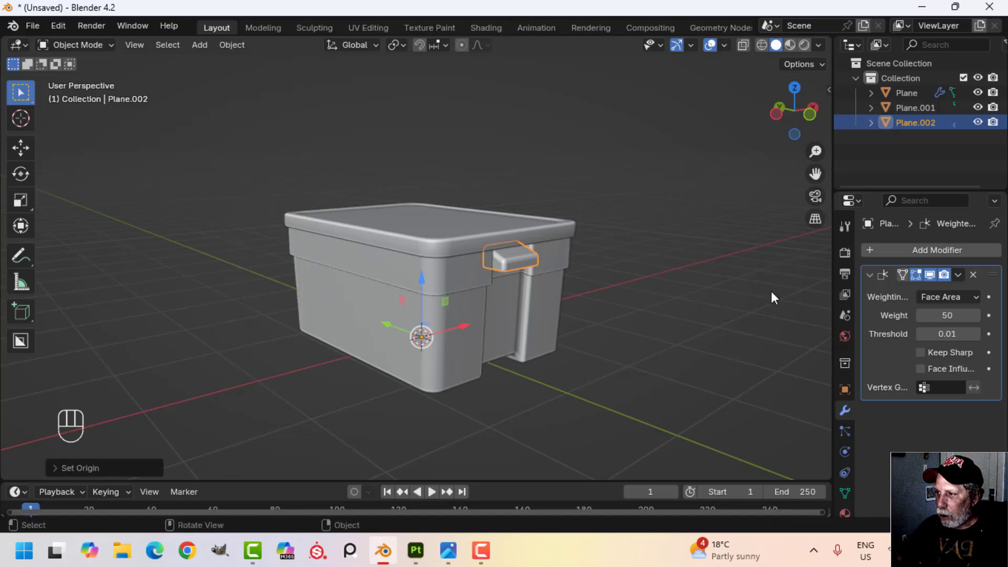
# Mirror the handle to the opposite short side with a Mirror modifier on the Y axis only, and apply the modifier.
pyautogui.click(879, 250)
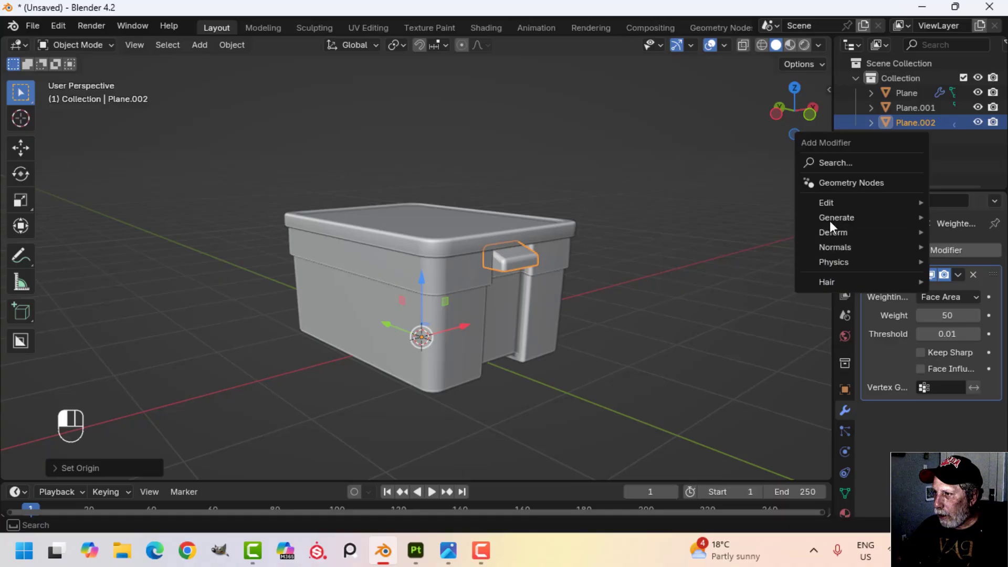
pyautogui.moveTo(831, 218)
pyautogui.click(701, 320)
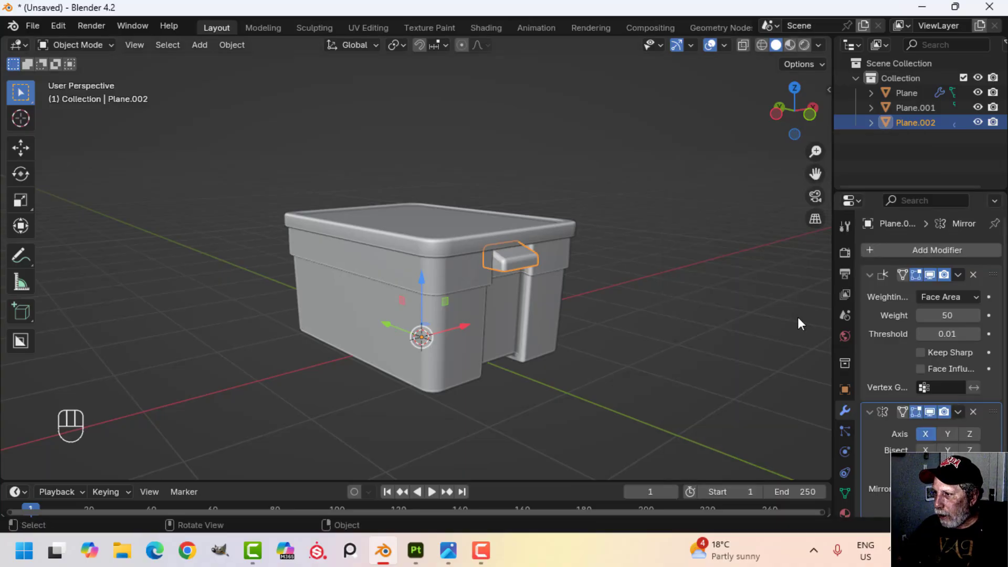
pyautogui.click(946, 434)
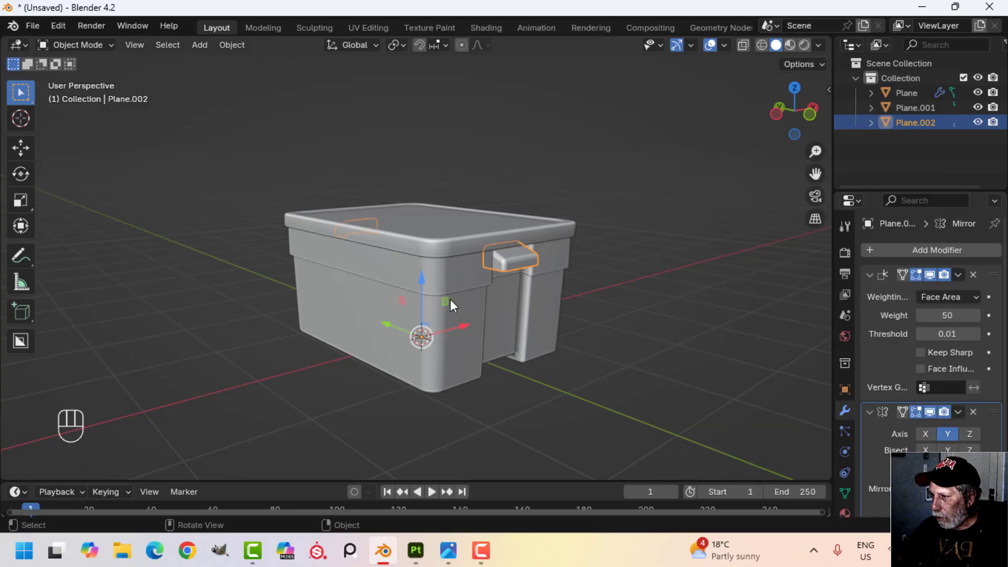
pyautogui.moveTo(450, 299)
pyautogui.keyDown('alt'); pyautogui.mouseDown()
pyautogui.moveTo(516, 292)
pyautogui.moveTo(453, 302)
pyautogui.mouseUp(); pyautogui.keyUp('alt')
pyautogui.hotkey('alt', 'a')
pyautogui.moveTo(453, 301); pyautogui.dragTo(440, 279, button='middle')
pyautogui.click(356, 222)
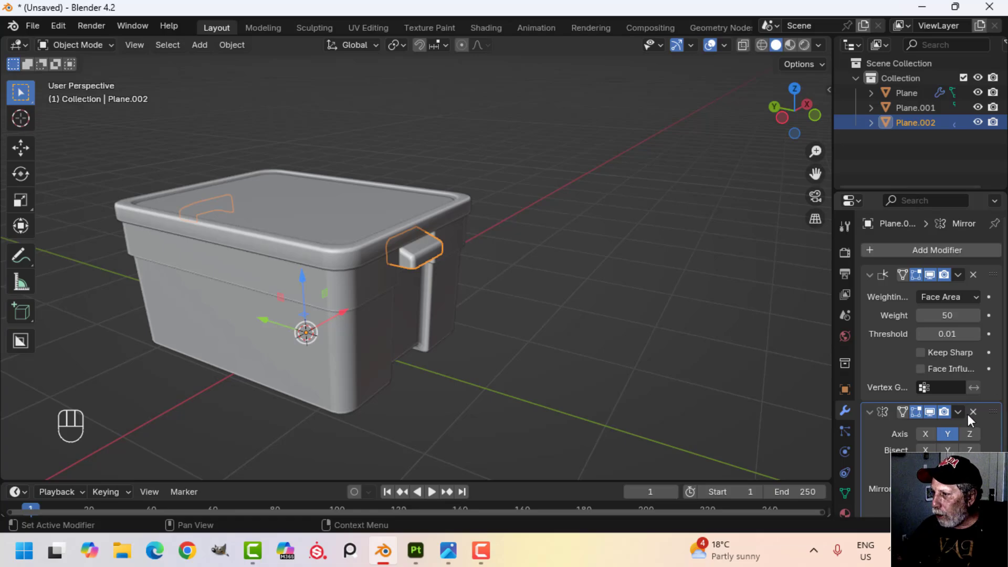
pyautogui.click(953, 411)
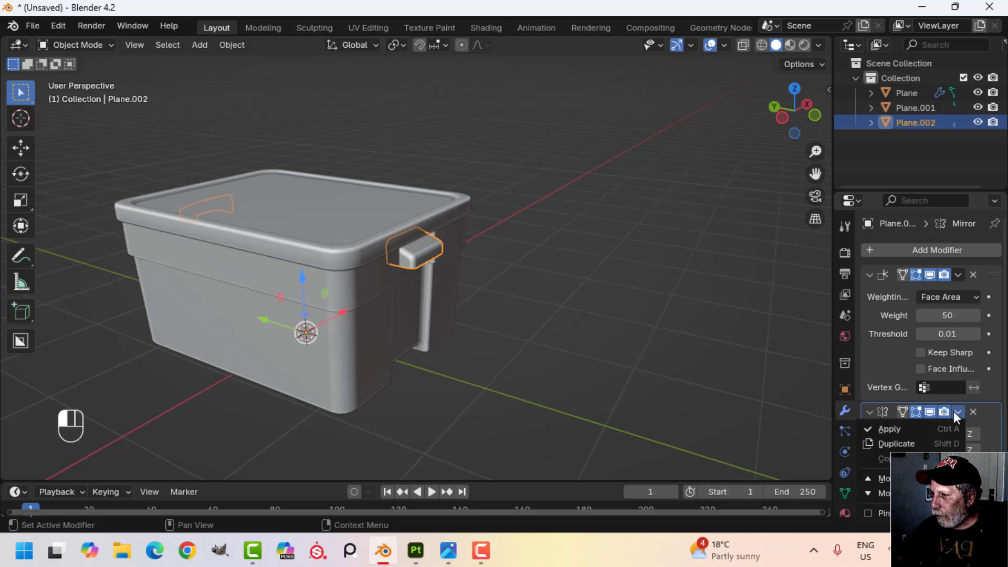
pyautogui.click(917, 427)
# Join the two mirrored handles into the bin body and clear the selection.
pyautogui.keyDown('shift'); pyautogui.click(347, 309); pyautogui.keyUp('shift')
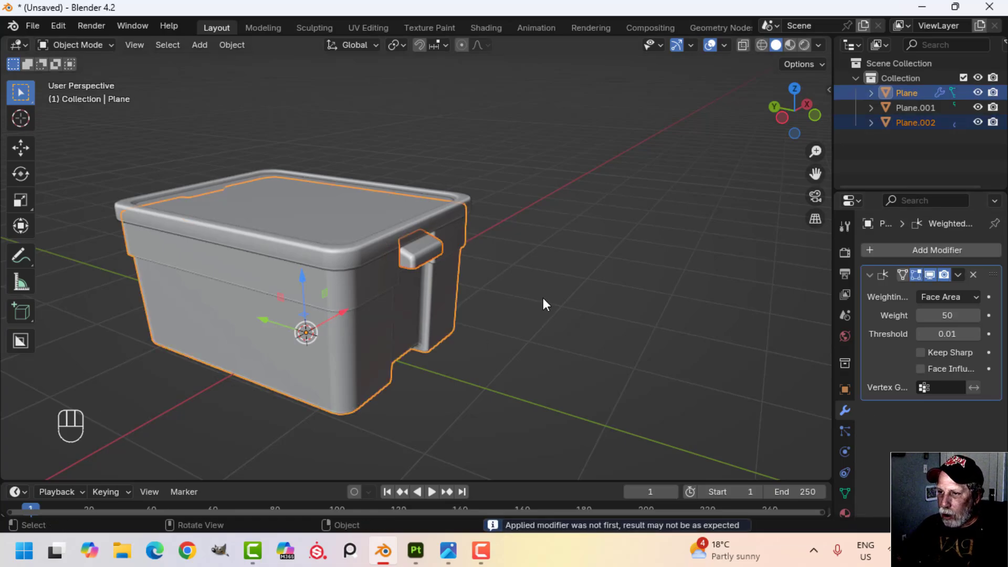
pyautogui.hotkey('ctrl', 'j')
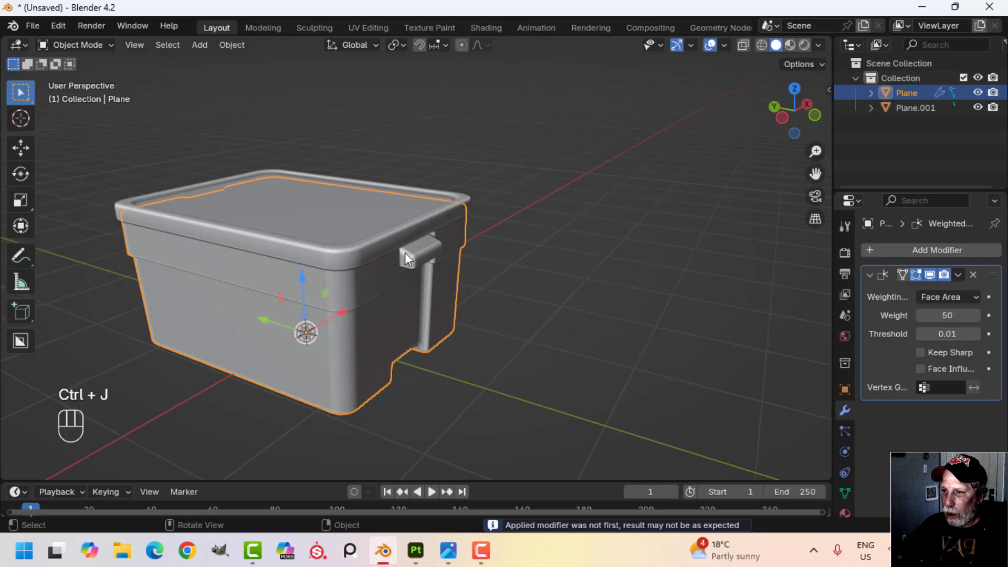
pyautogui.hotkey('alt', 'a')
# Join the lid into the bin body as a single object and deselect it.
pyautogui.click(361, 243)
pyautogui.moveTo(360, 243); pyautogui.dragTo(412, 286, button='middle')
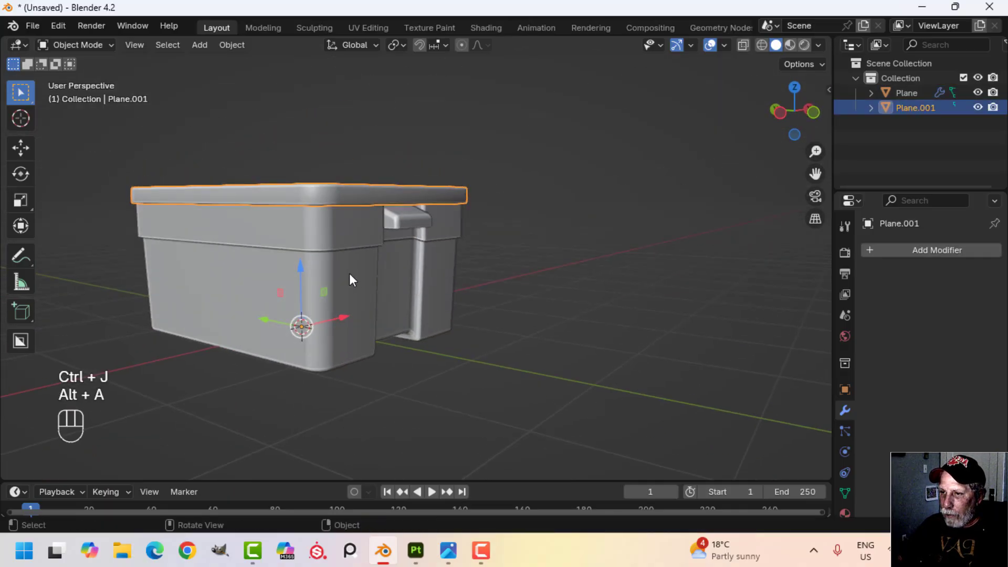
pyautogui.keyDown('shift'); pyautogui.click(428, 282); pyautogui.keyUp('shift')
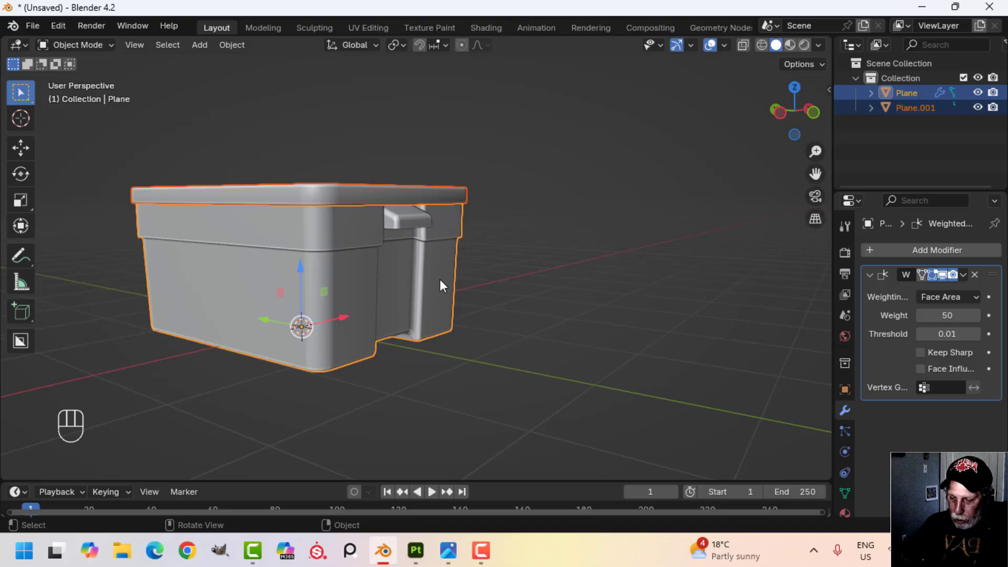
pyautogui.hotkey('ctrl', 'j')
pyautogui.scroll(-2, 462, 262)
pyautogui.hotkey('alt', 'a')
# Merge all vertices of the joined bin by distance and return to Object Mode.
pyautogui.moveTo(486, 255); pyautogui.dragTo(536, 271, button='middle')
pyautogui.click(414, 256)
pyautogui.press('Tab')
pyautogui.press('a')
pyautogui.scroll(1, 502, 285)
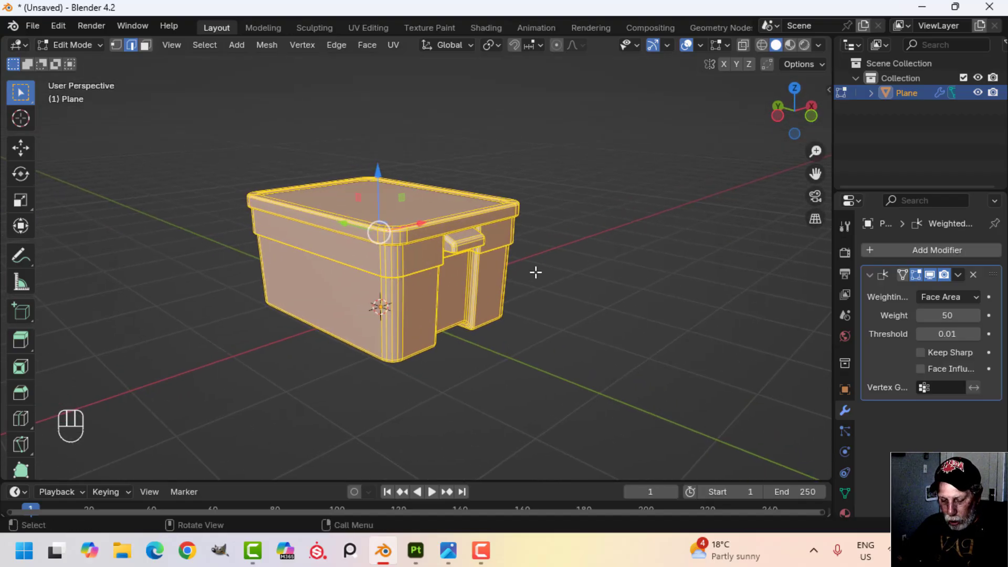
pyautogui.press('m')
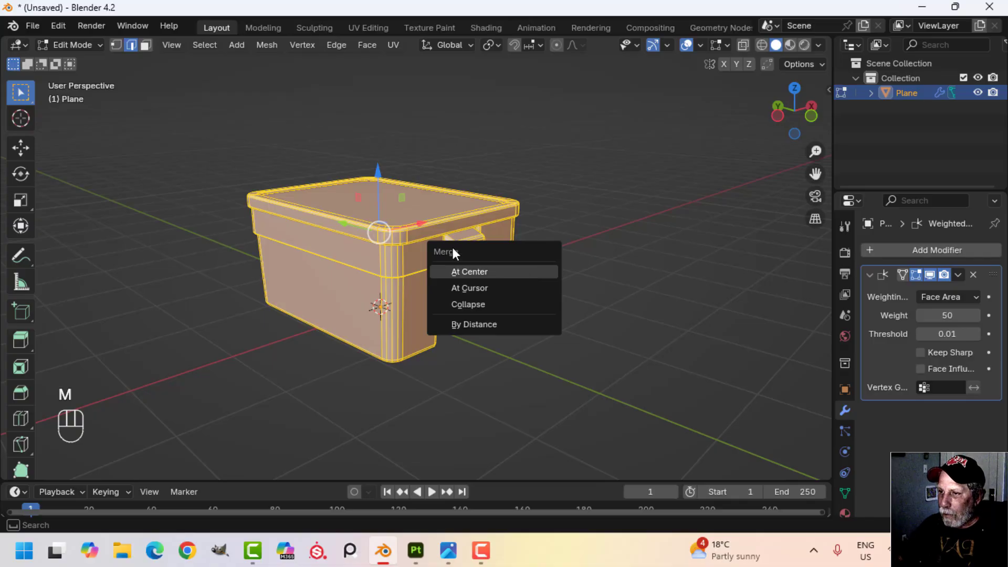
pyautogui.click(481, 323)
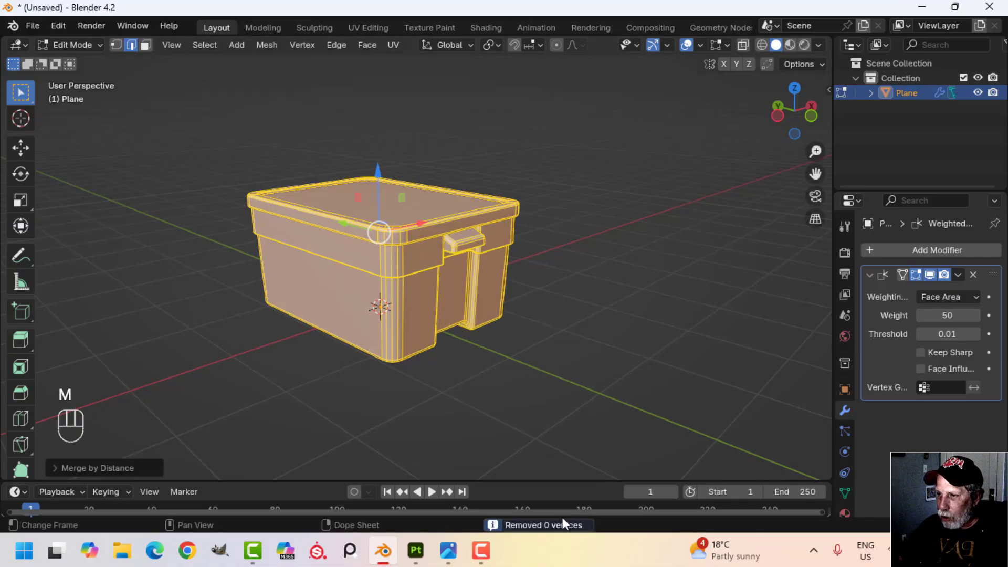
pyautogui.press('Tab')
# Check the bin's face orientation from several sides by briefly switching the viewport overlay on and off.
pyautogui.moveTo(574, 273); pyautogui.dragTo(675, 80, button='middle')
pyautogui.hotkey('alt', 'a')
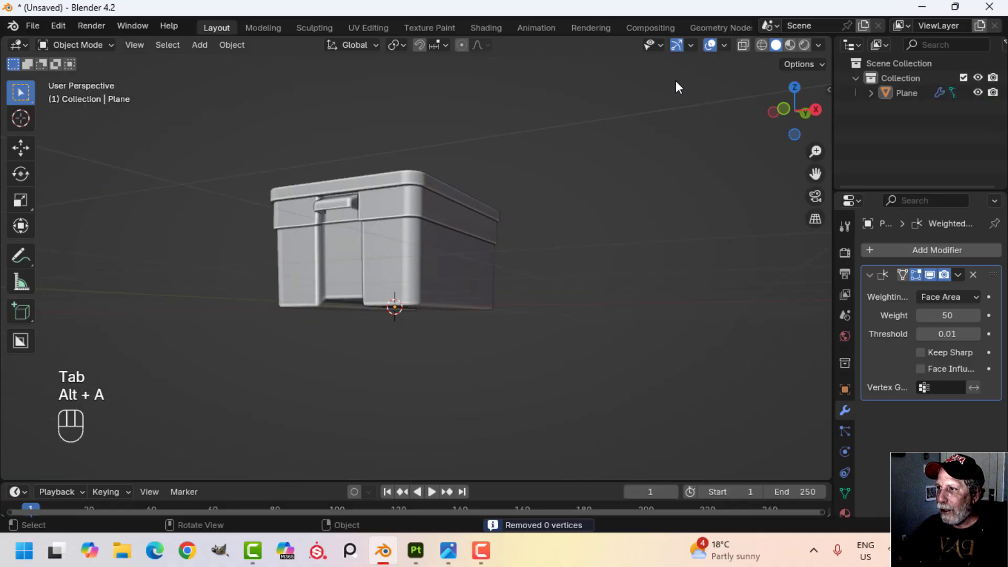
pyautogui.click(725, 46)
pyautogui.click(671, 313)
pyautogui.click(670, 313)
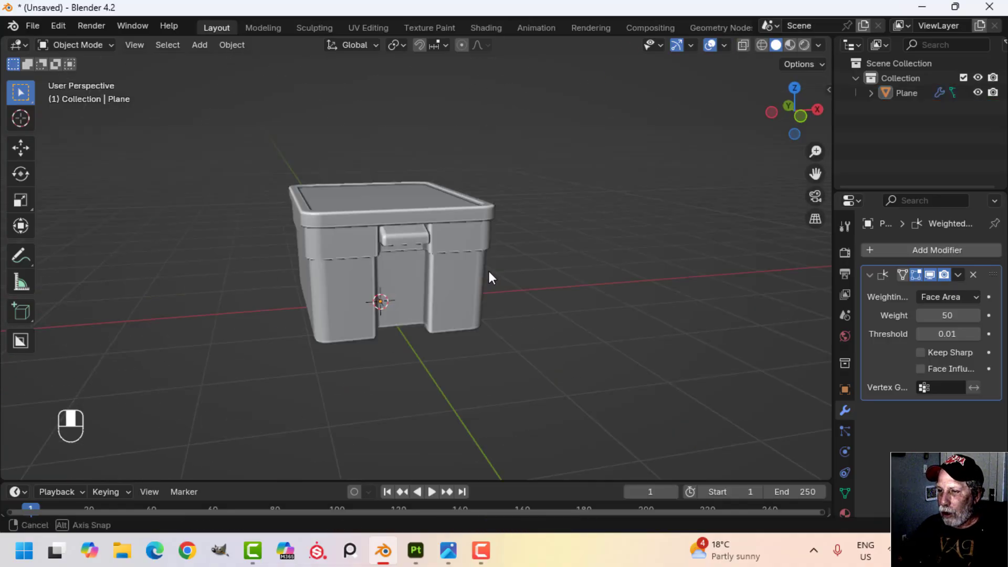
pyautogui.moveTo(489, 271); pyautogui.dragTo(466, 283, button='middle')
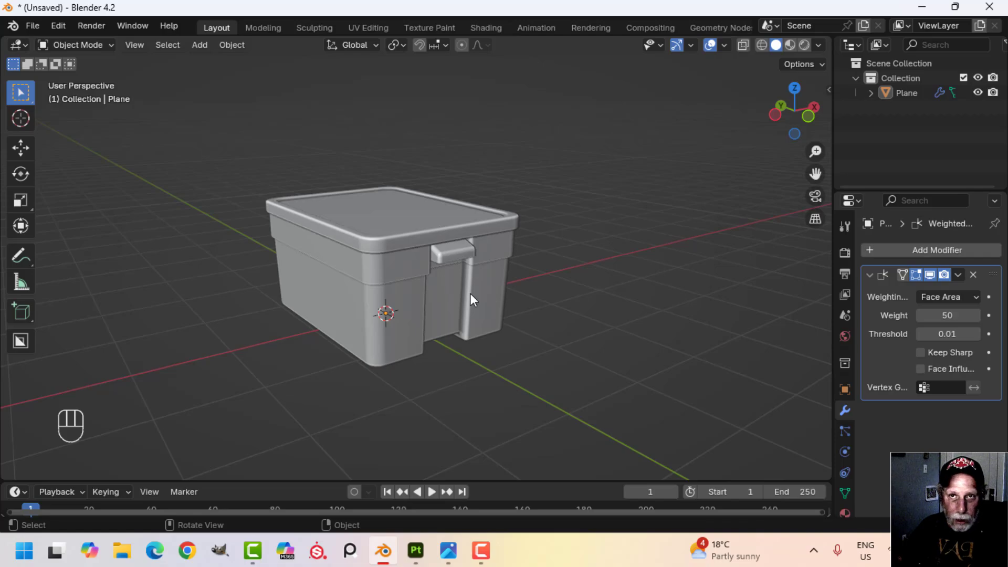
# Go to the UV Editing workspace and unwrap the entire bin mesh with Cube Projection.
pyautogui.click(366, 27)
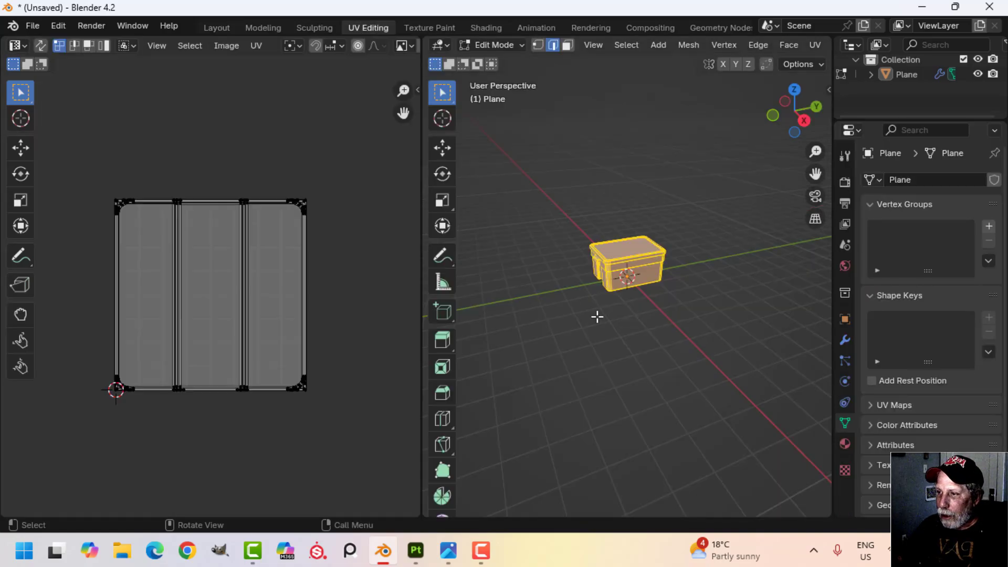
pyautogui.scroll(3, 612, 305)
pyautogui.hotkey('alt', 'a')
pyautogui.moveTo(621, 302); pyautogui.dragTo(673, 298, button='middle')
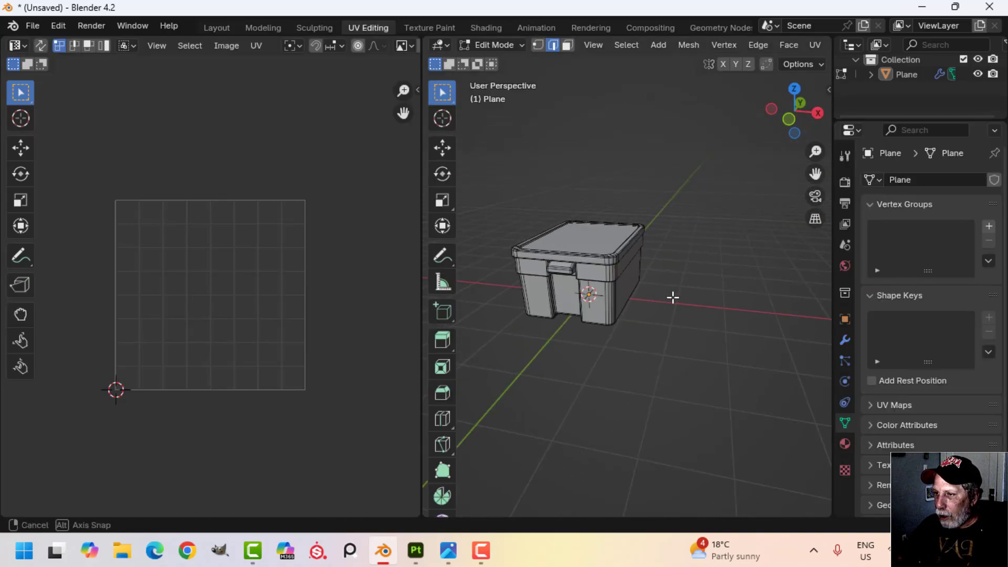
pyautogui.press('a')
pyautogui.moveTo(603, 335)
pyautogui.mouseDown(button='middle')
pyautogui.moveTo(637, 281)
pyautogui.moveTo(661, 289)
pyautogui.moveTo(614, 279)
pyautogui.moveTo(600, 330)
pyautogui.mouseUp(button='middle')
pyautogui.scroll(2, 600, 322)
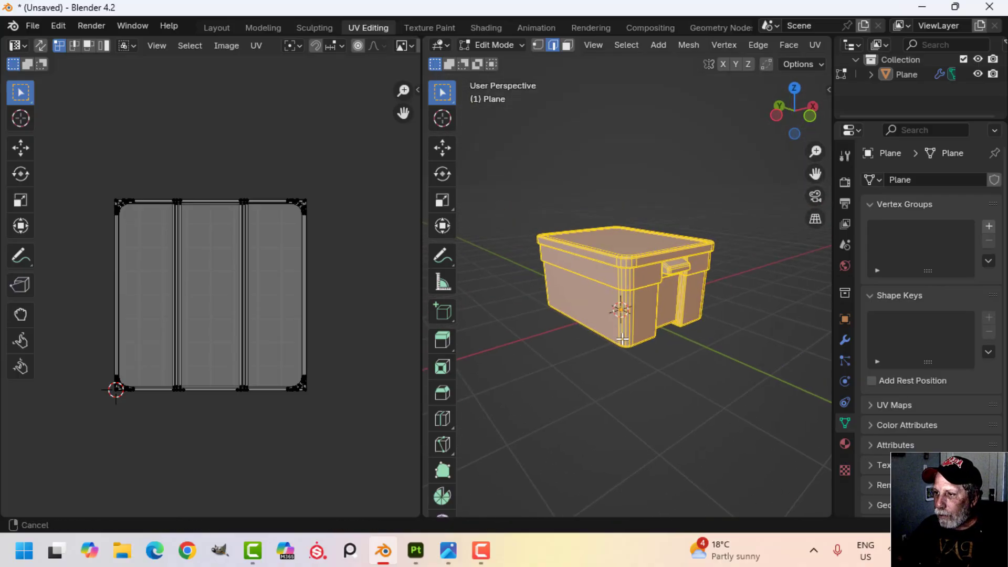
pyautogui.scroll(3, 628, 332)
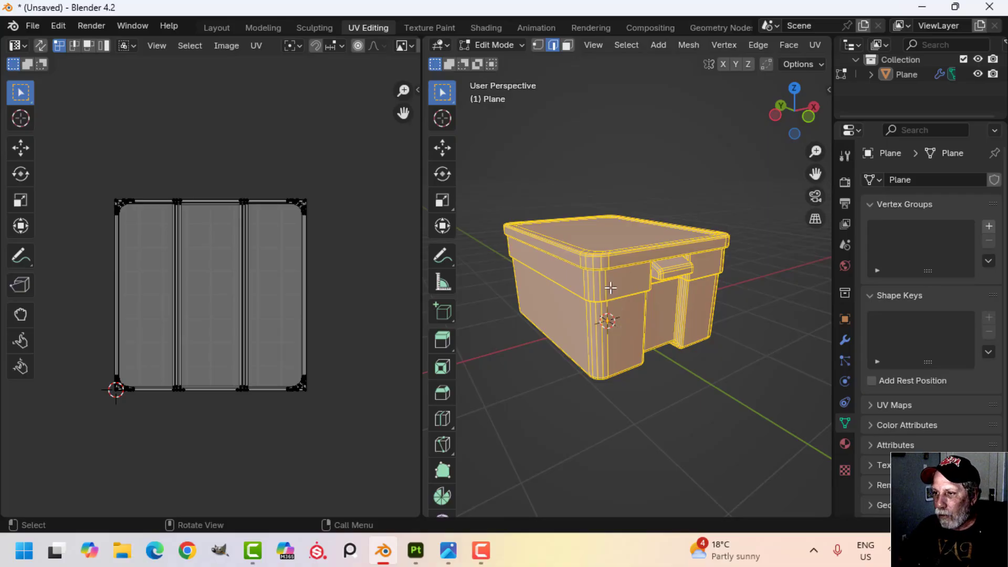
pyautogui.scroll(-3, 607, 315)
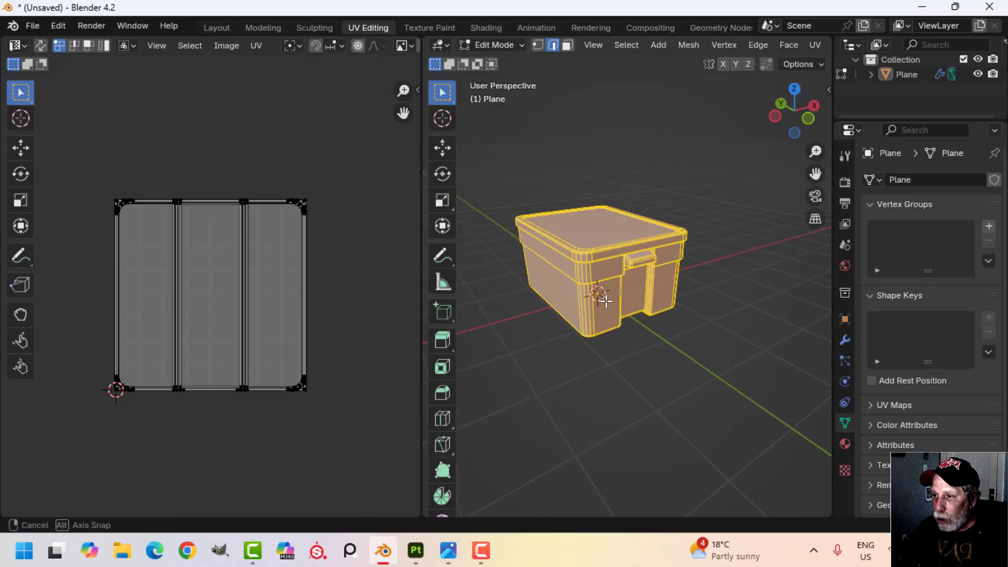
pyautogui.scroll(3, 604, 303)
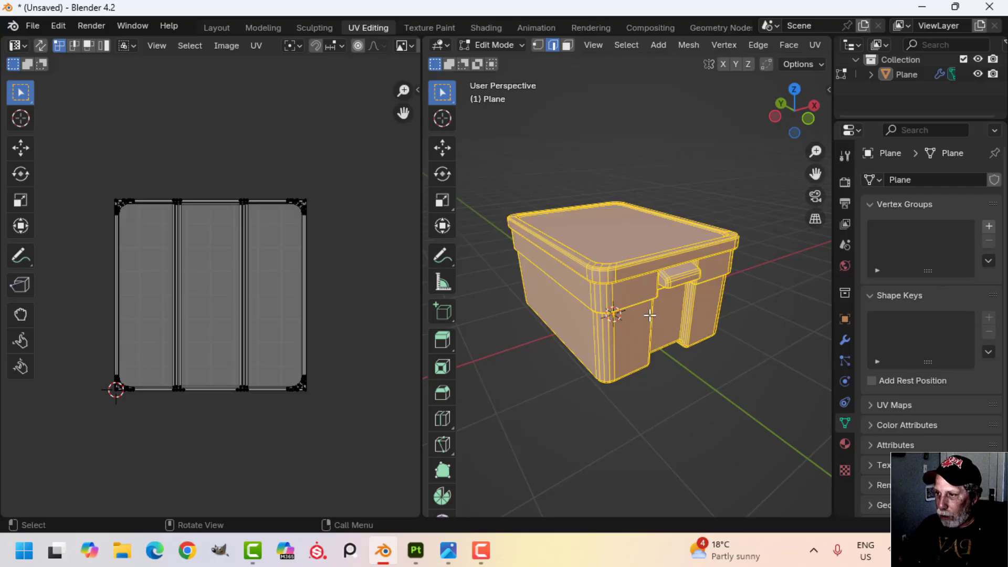
pyautogui.press('u')
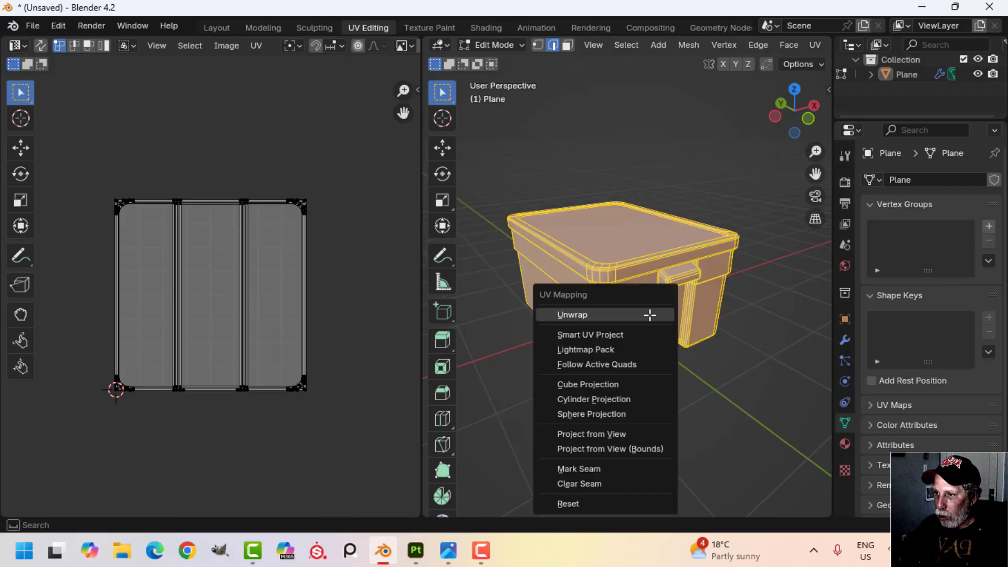
pyautogui.click(596, 385)
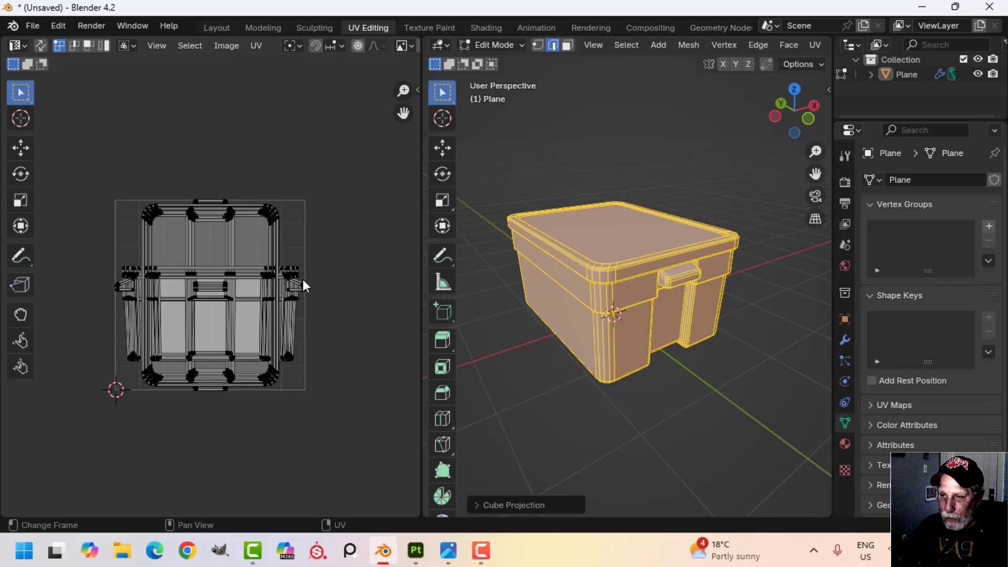
# Select all of the bin's UVs and average the islands' scale.
pyautogui.press('a')
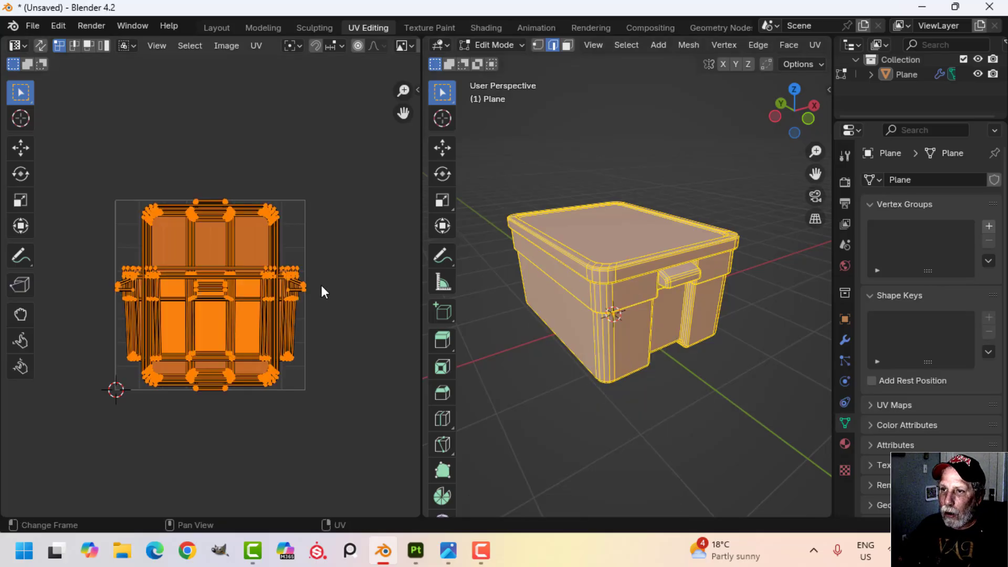
pyautogui.click(255, 46)
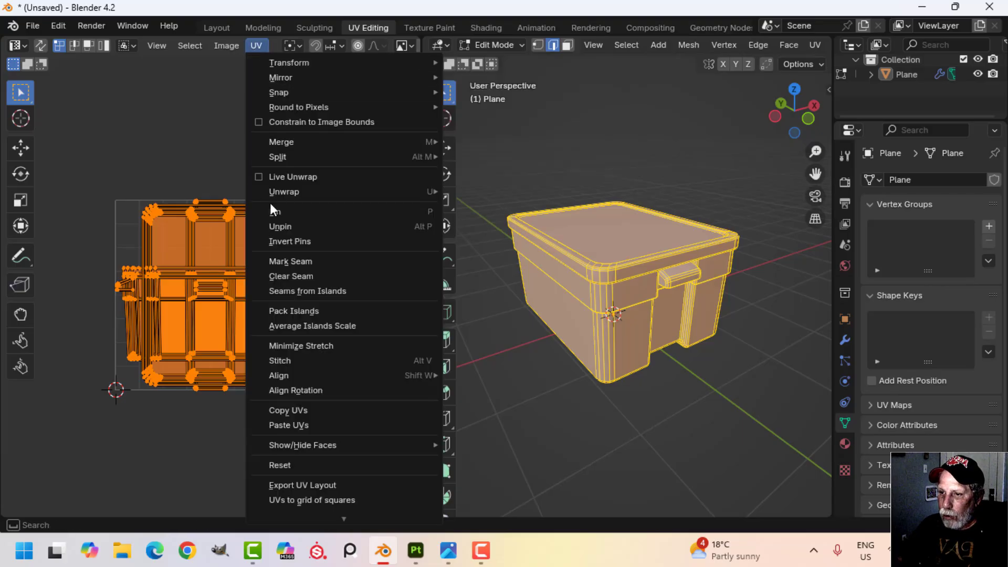
pyautogui.click(305, 327)
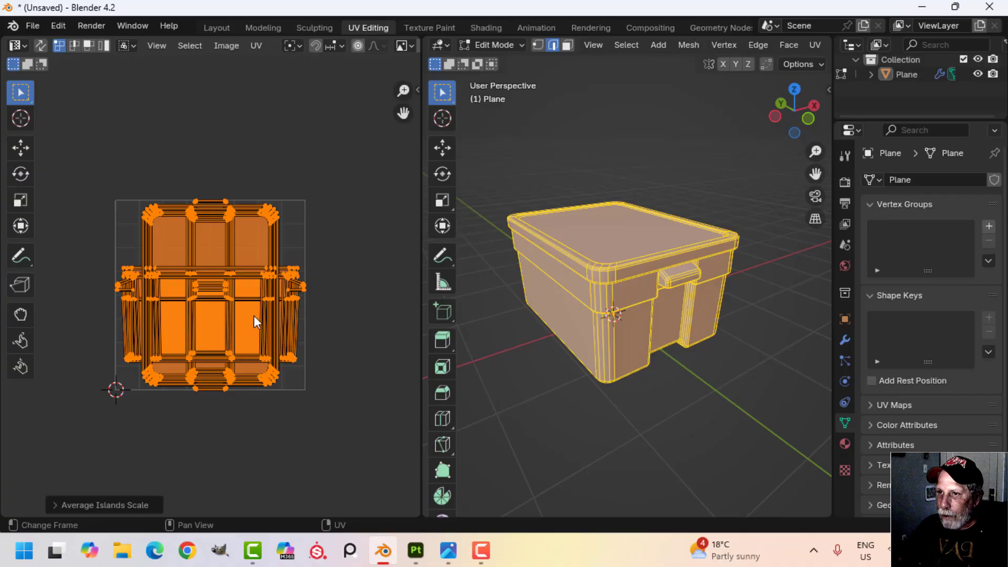
# Pack the bin's UV islands into a single tile with UVPackmaster3.
pyautogui.click(256, 46)
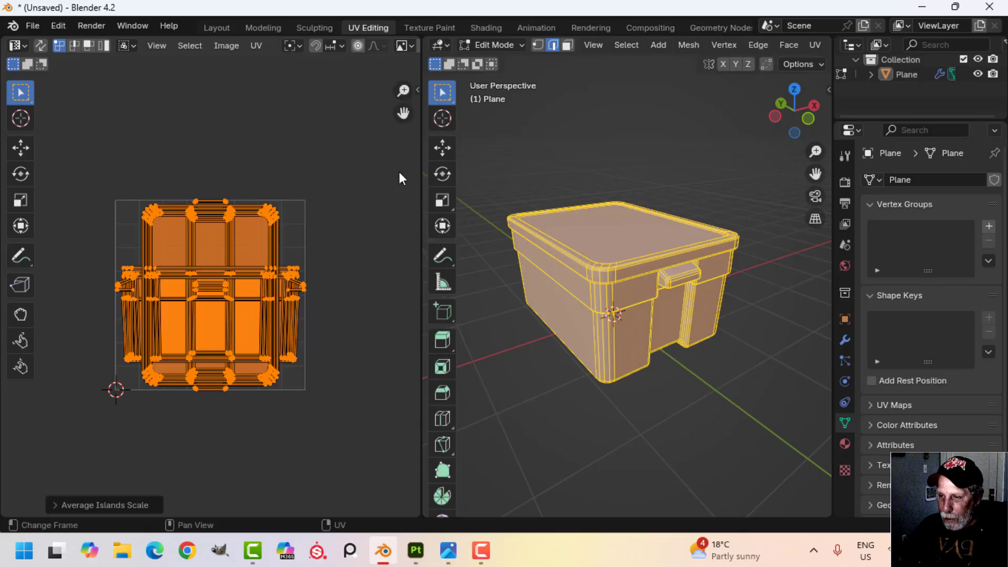
pyautogui.press('n')
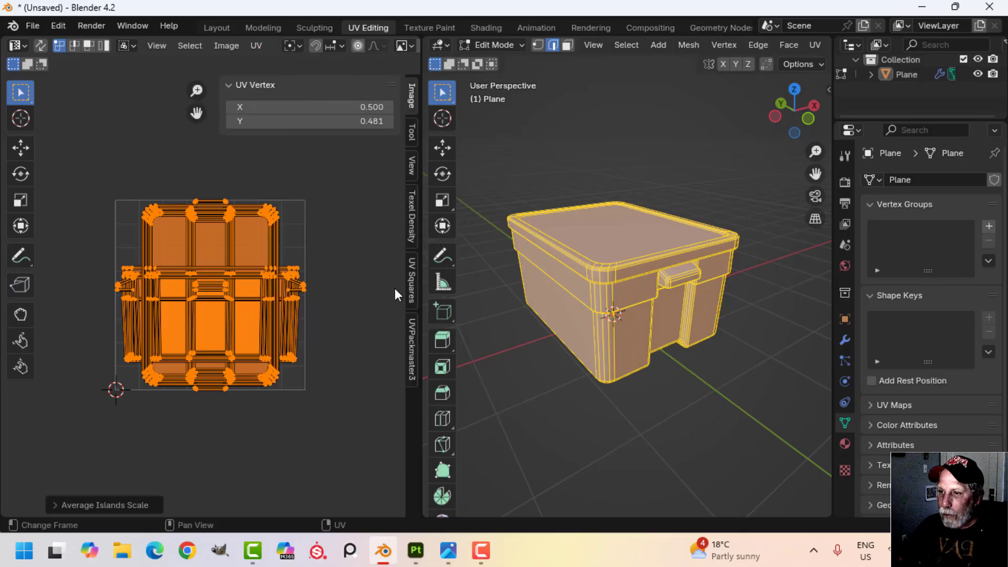
pyautogui.click(411, 346)
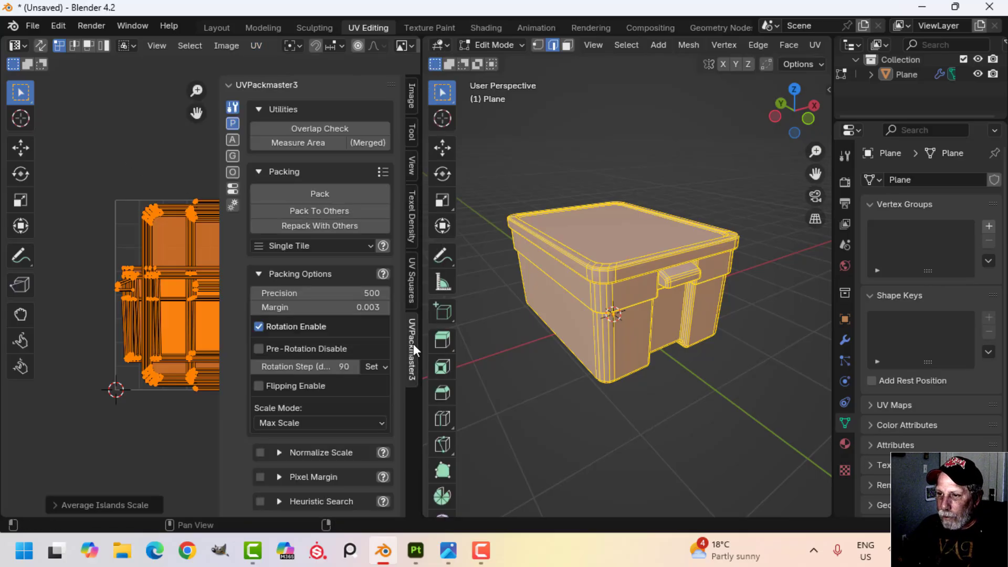
pyautogui.click(315, 193)
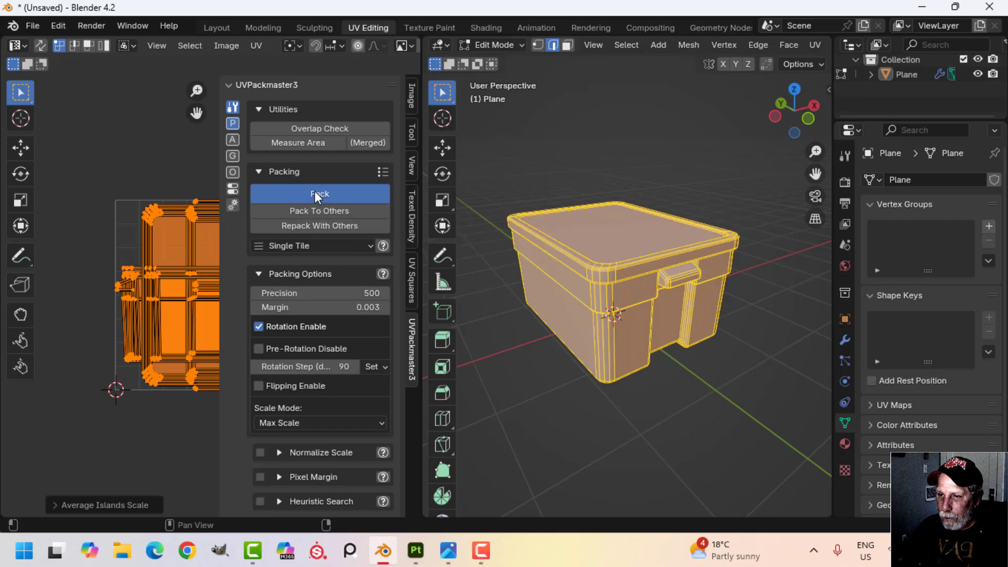
pyautogui.press('n')
# Deselect the UVs and examine the packed island layout for spacing and small pieces.
pyautogui.scroll(4, 323, 299)
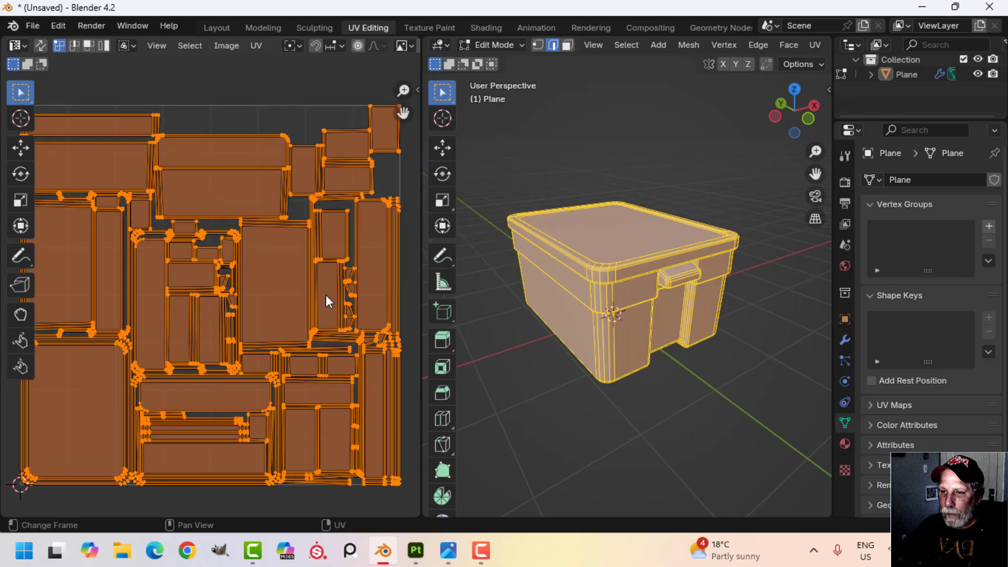
pyautogui.scroll(-2, 328, 274)
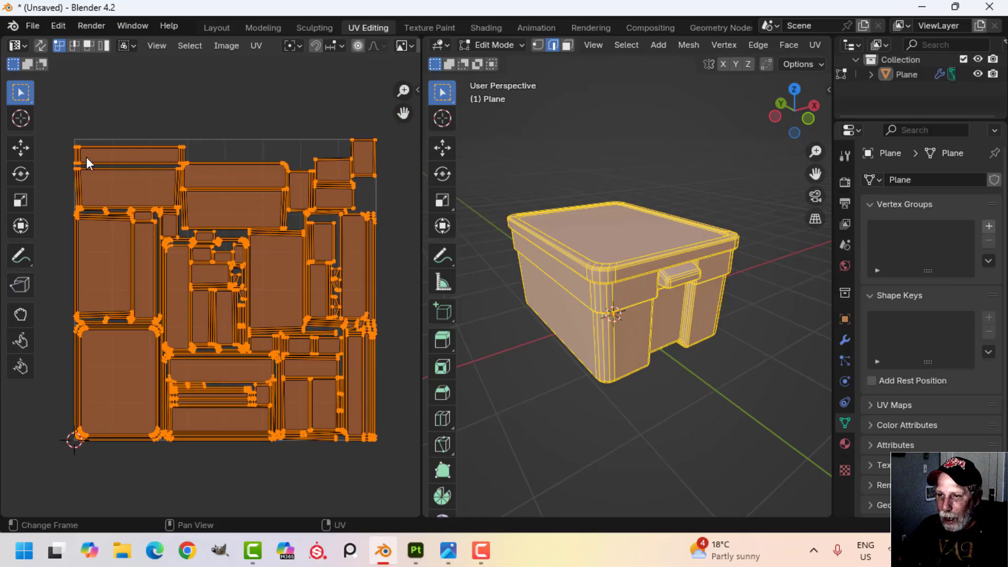
pyautogui.hotkey('alt', 'a')
pyautogui.scroll(4, 255, 258)
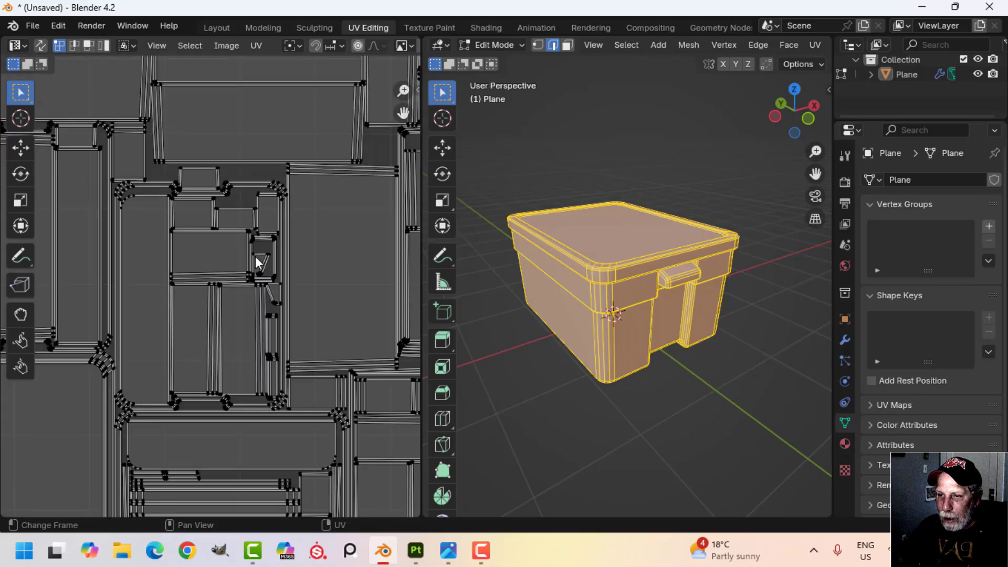
pyautogui.scroll(-5, 255, 253)
pyautogui.moveTo(279, 240); pyautogui.dragTo(273, 218, button='middle')
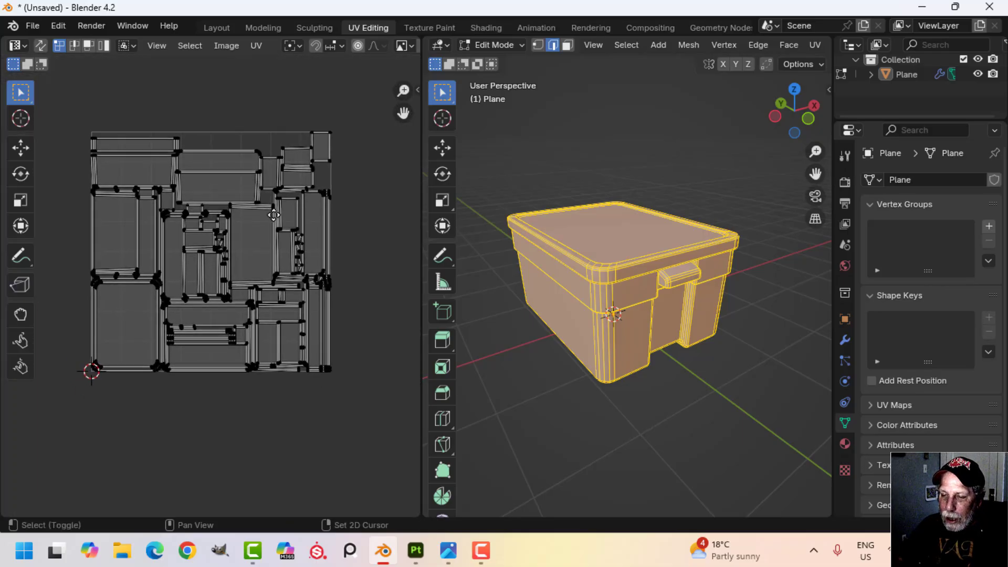
pyautogui.scroll(3, 275, 218)
pyautogui.scroll(-4, 272, 220)
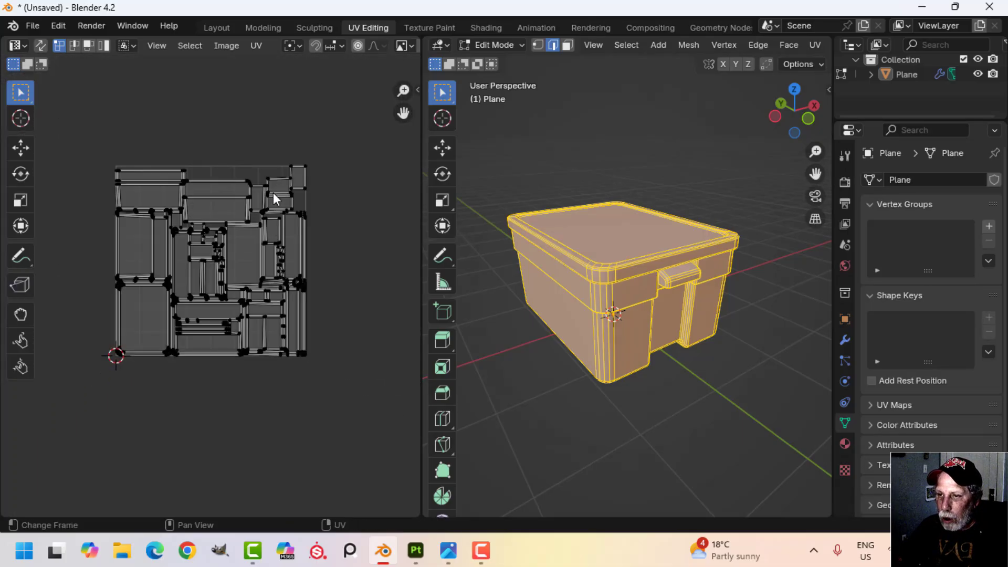
pyautogui.moveTo(249, 254)
pyautogui.keyDown('shift'); pyautogui.mouseDown(button='middle')
pyautogui.moveTo(271, 219)
pyautogui.moveTo(265, 265)
pyautogui.moveTo(245, 239)
pyautogui.mouseUp(button='middle'); pyautogui.keyUp('shift')
pyautogui.scroll(2, 270, 228)
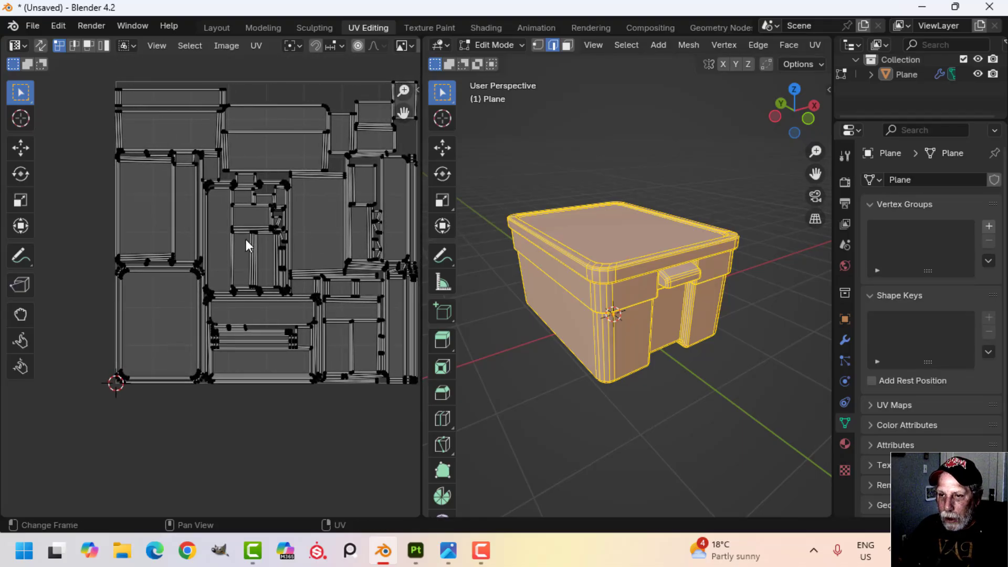
pyautogui.scroll(1, 175, 275)
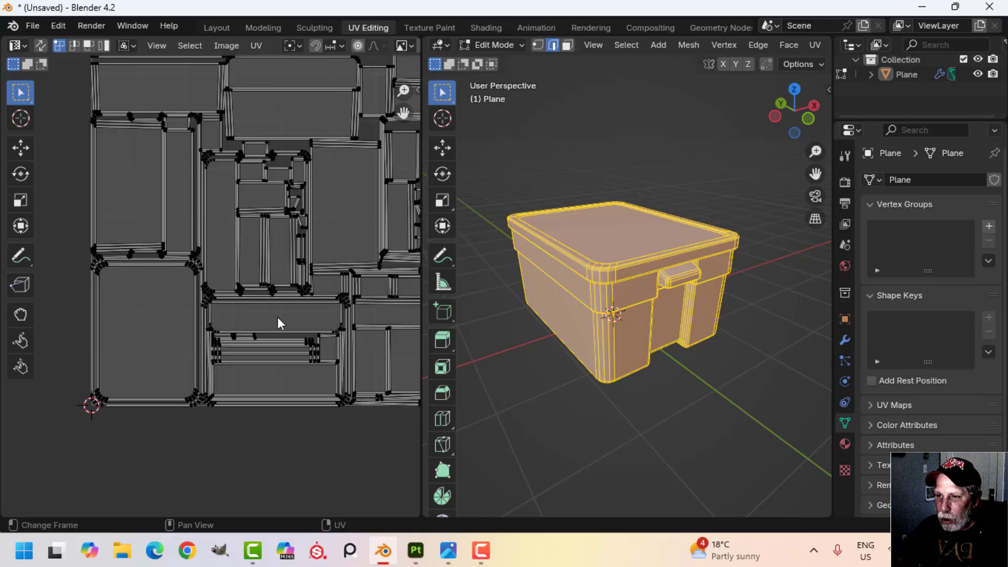
pyautogui.scroll(-1, 276, 314)
pyautogui.moveTo(267, 276); pyautogui.dragTo(195, 276, button='middle')
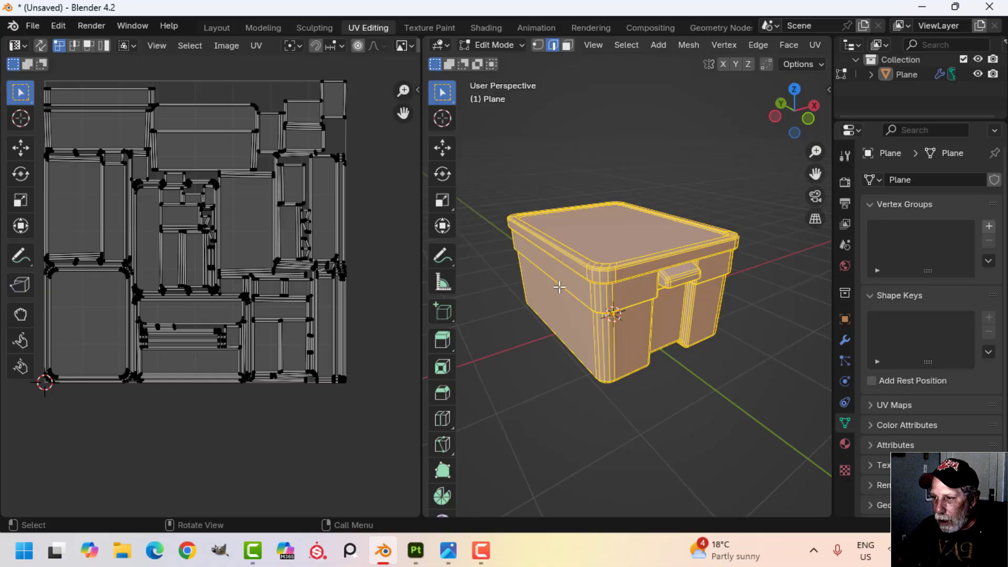
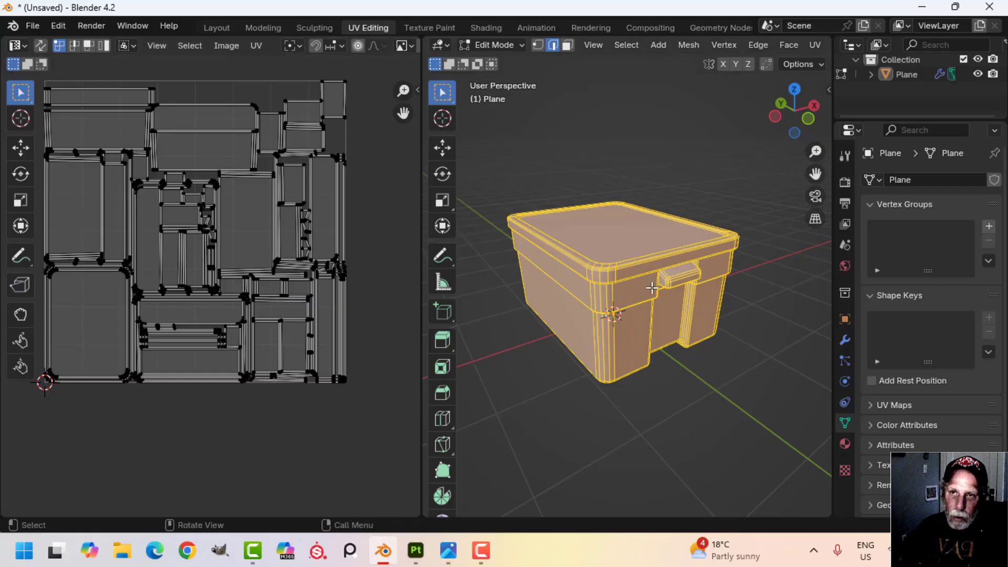
# Return to Object Mode and select the unwrapped bin.
pyautogui.moveTo(651, 288); pyautogui.dragTo(632, 314, button='middle')
pyautogui.press('Tab')
pyautogui.click(628, 298)
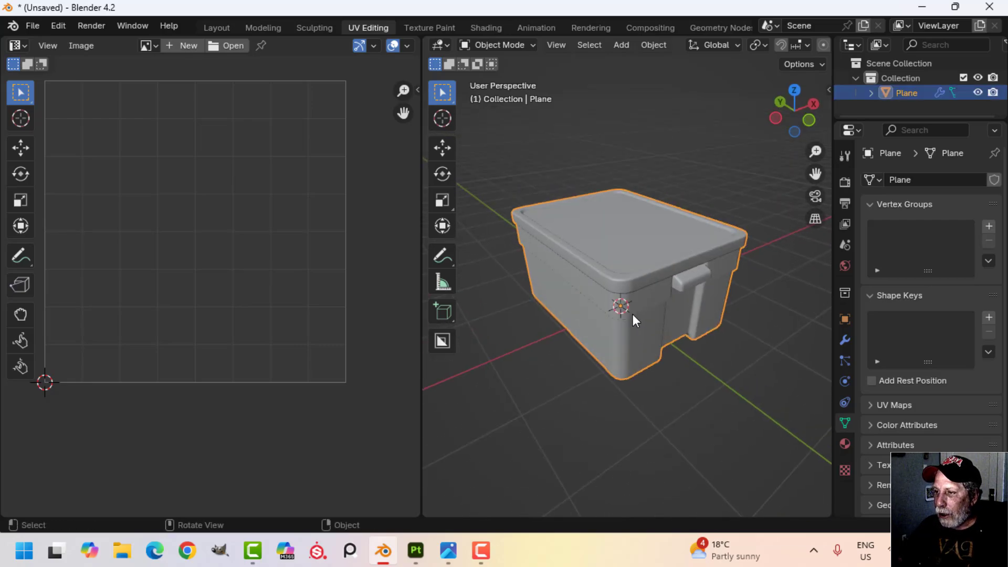
# Set up an FBX export of the bin into the BLENDER\EXPORT folder with the file name PlasticCrateVideo.
pyautogui.click(25, 25)
pyautogui.moveTo(79, 251)
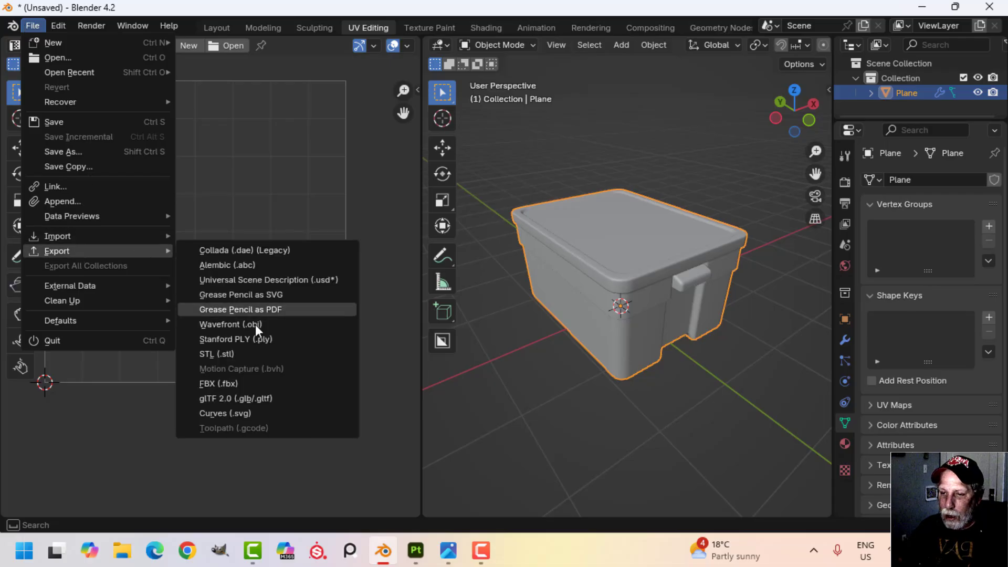
pyautogui.click(250, 383)
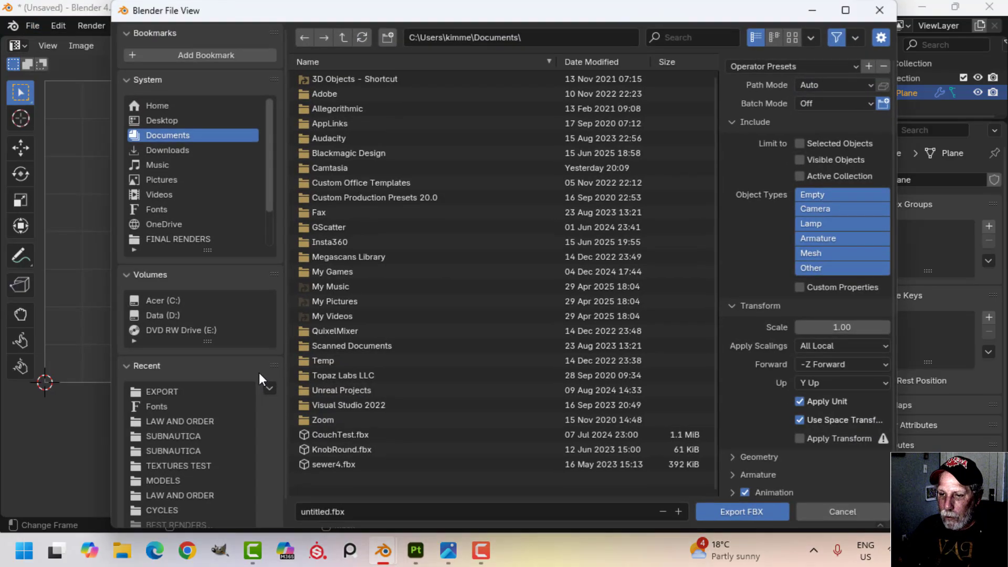
pyautogui.click(158, 391)
pyautogui.click(360, 510)
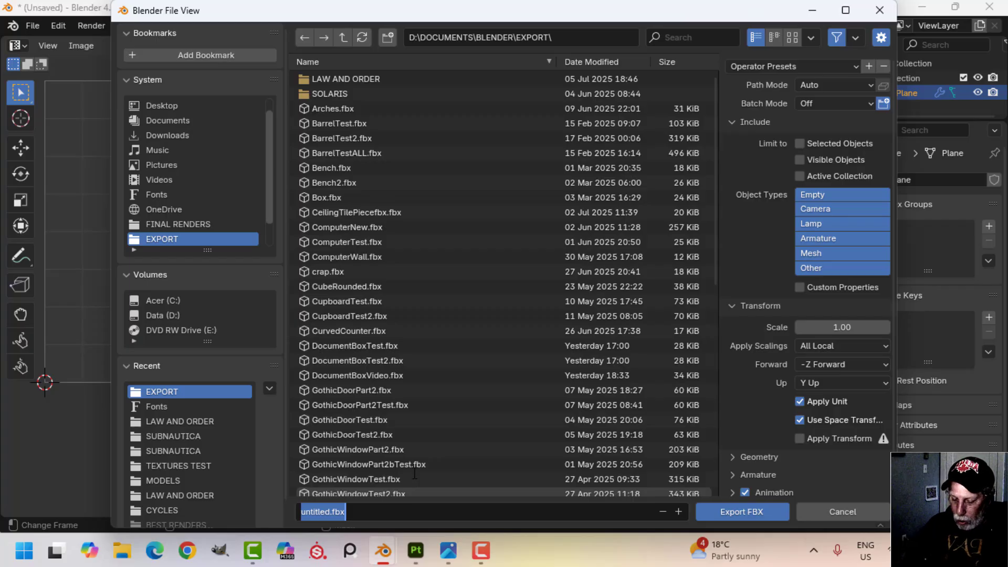
pyautogui.write('PlasticCrateVideo')
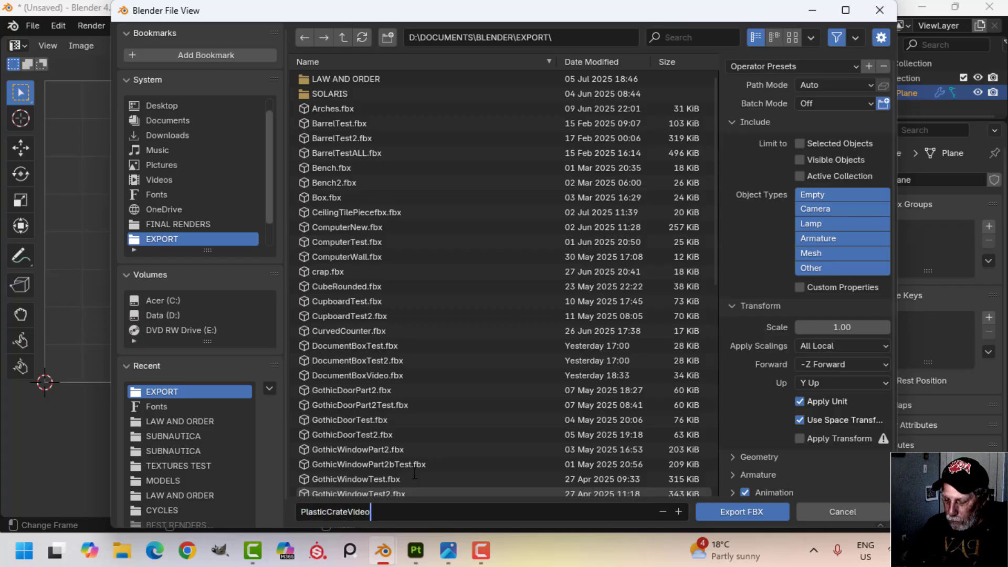
pyautogui.press('Return')
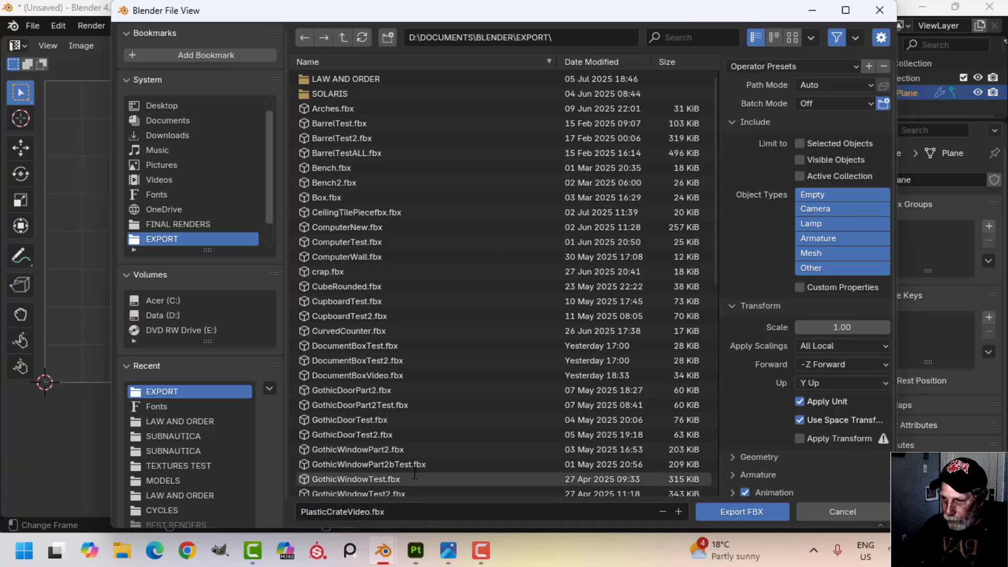
# Limit the FBX export to selected objects of the Mesh type and write the file.
pyautogui.click(799, 143)
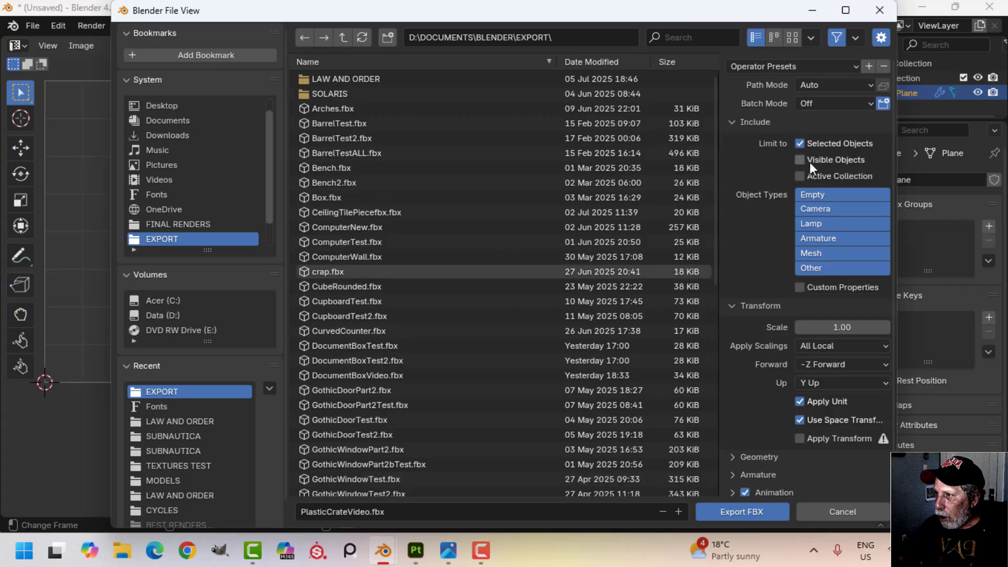
pyautogui.click(823, 252)
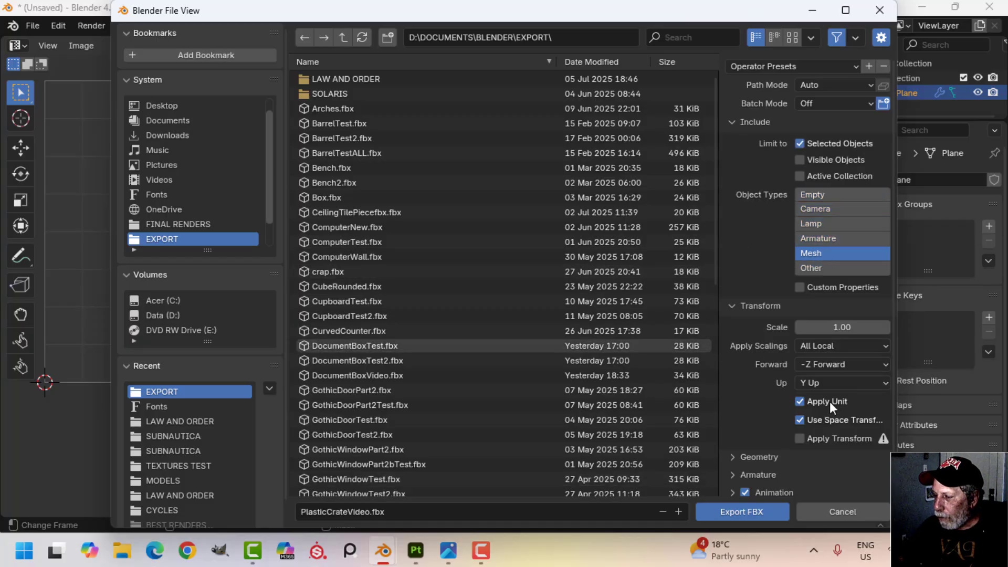
pyautogui.click(737, 508)
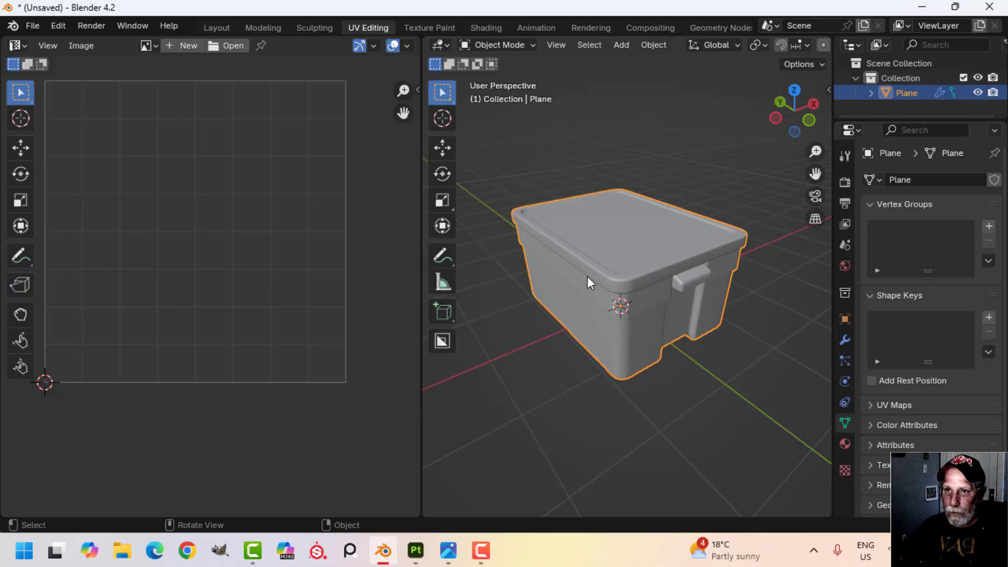
pyautogui.keyDown('shift'); pyautogui.moveTo(624, 273); pyautogui.dragTo(621, 257, button='middle'); pyautogui.keyUp('shift')
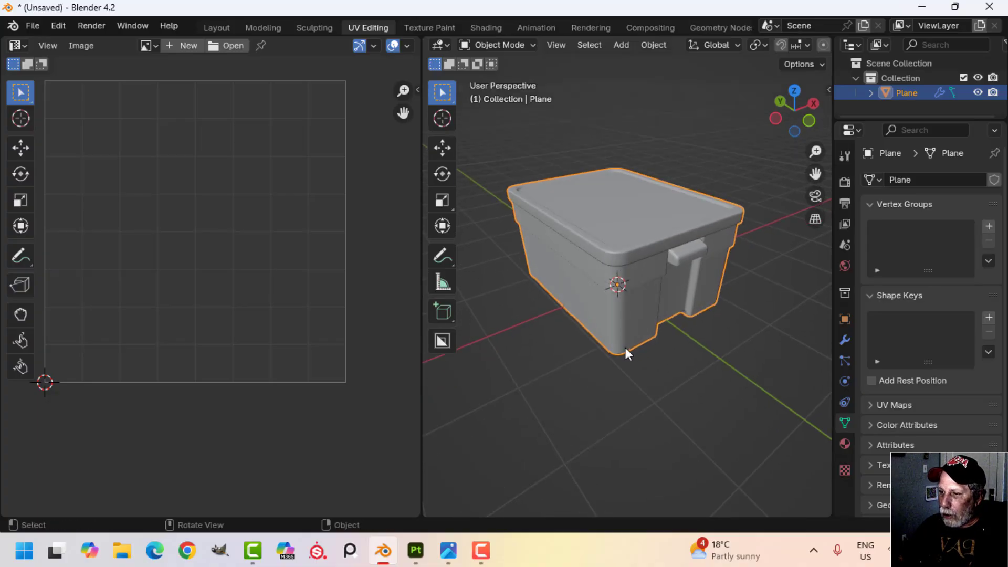
# Switch to Substance 3D Painter and create a new project from PlasticCrateVideo.fbx.
pyautogui.click(416, 550)
pyautogui.click(11, 24)
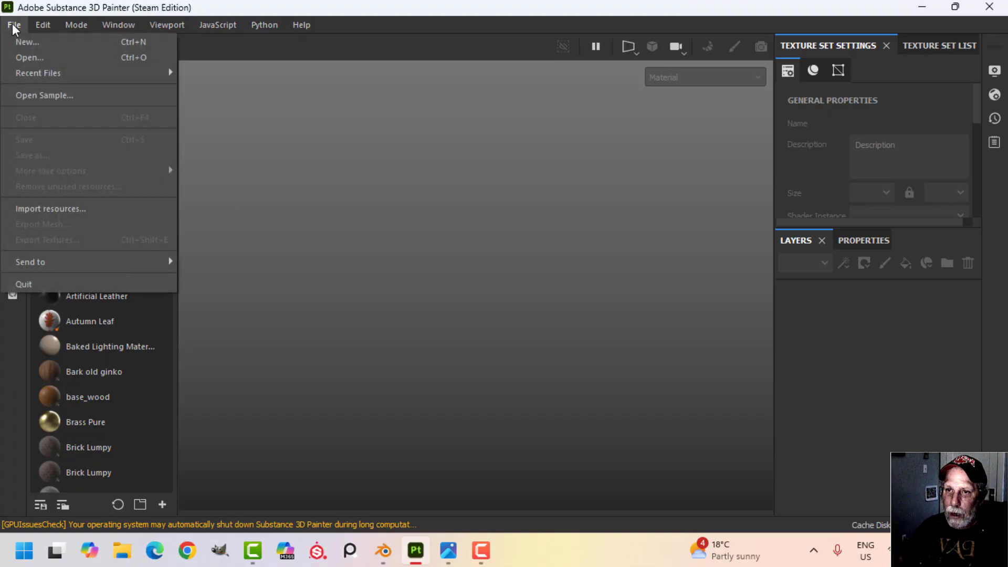
pyautogui.click(30, 39)
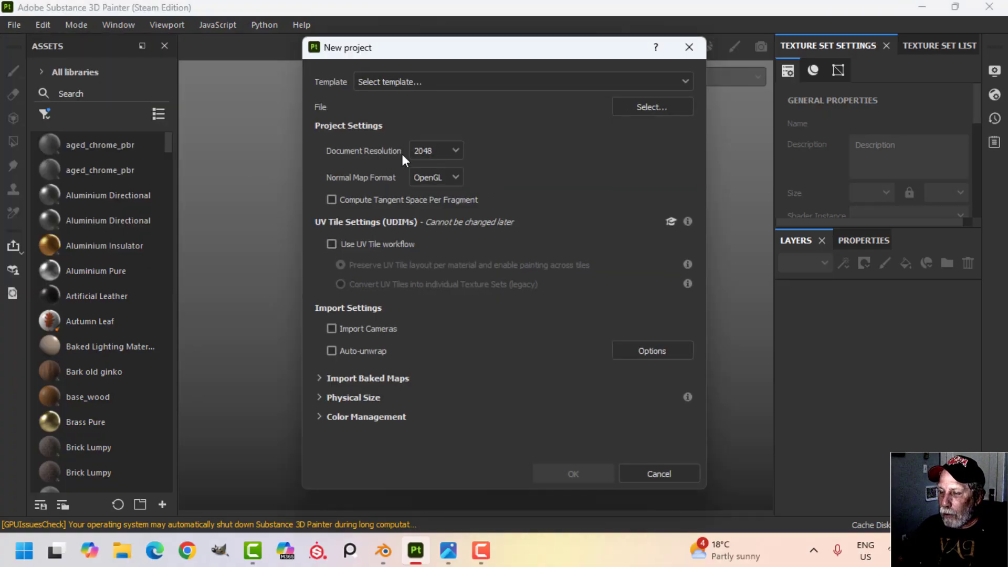
pyautogui.click(656, 109)
pyautogui.scroll(-5, 534, 367)
pyautogui.scroll(-5, 532, 391)
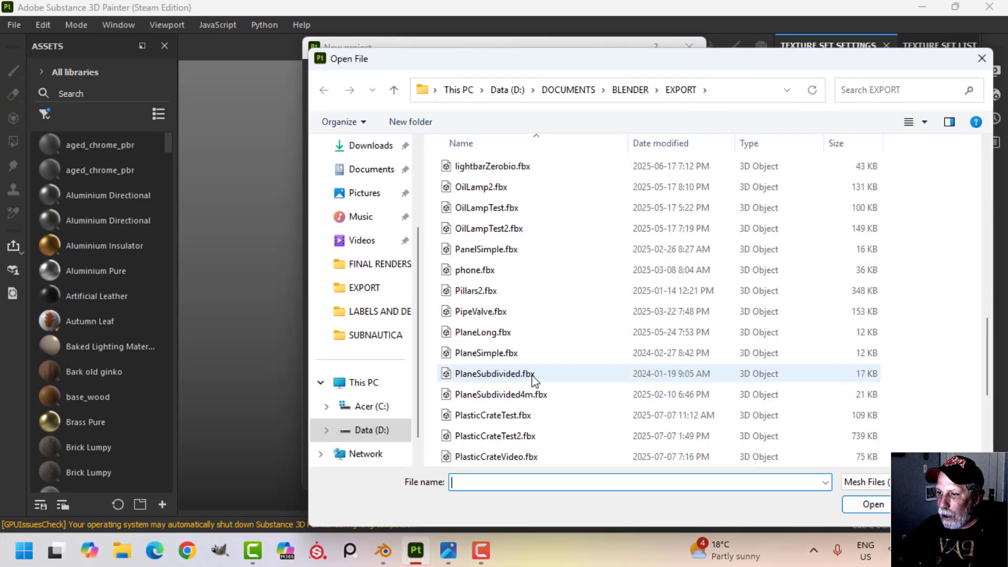
pyautogui.click(519, 457)
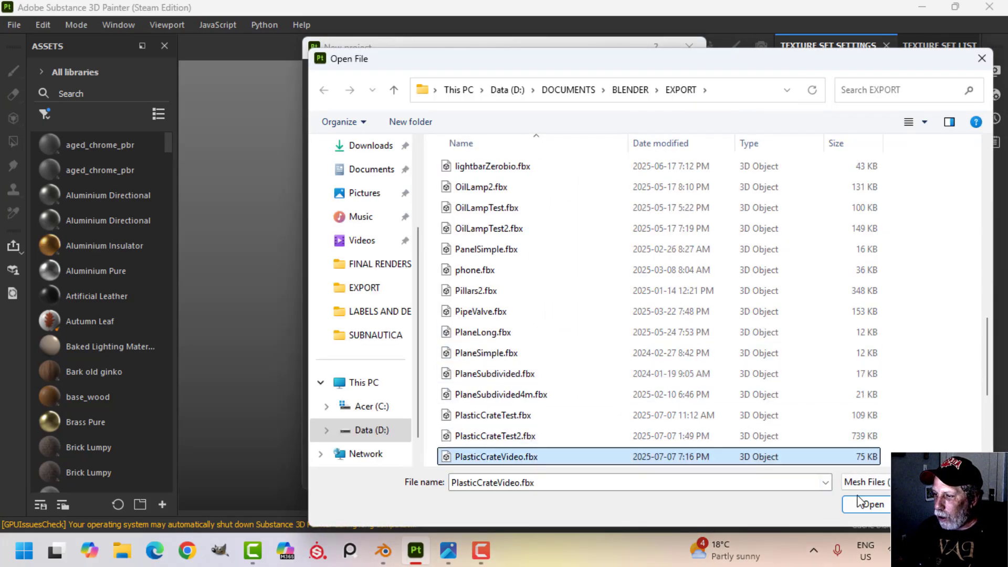
pyautogui.click(873, 504)
pyautogui.click(574, 474)
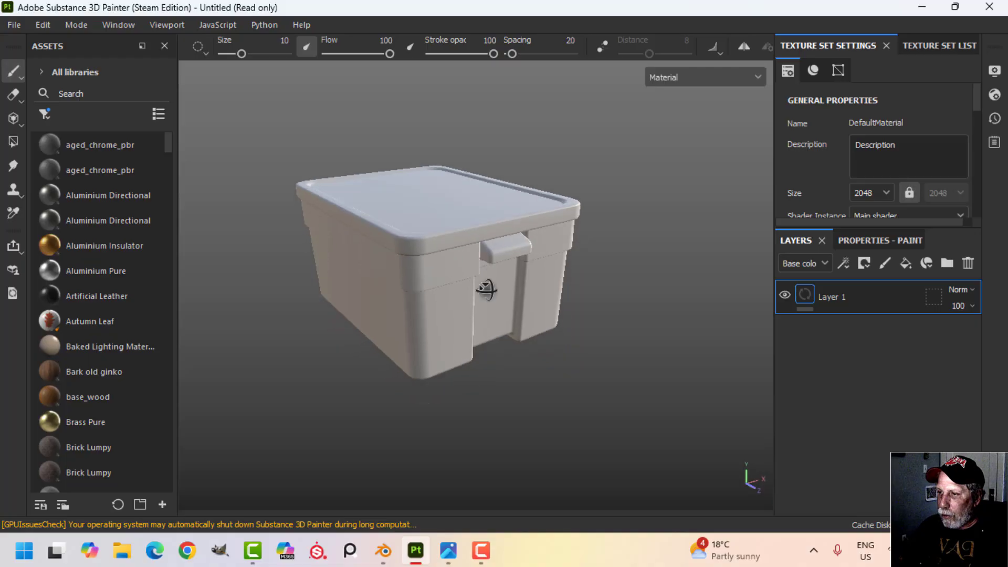
# Activate Temporal Anti-Aliasing in the viewport's display settings.
pyautogui.click(994, 71)
pyautogui.scroll(-5, 767, 338)
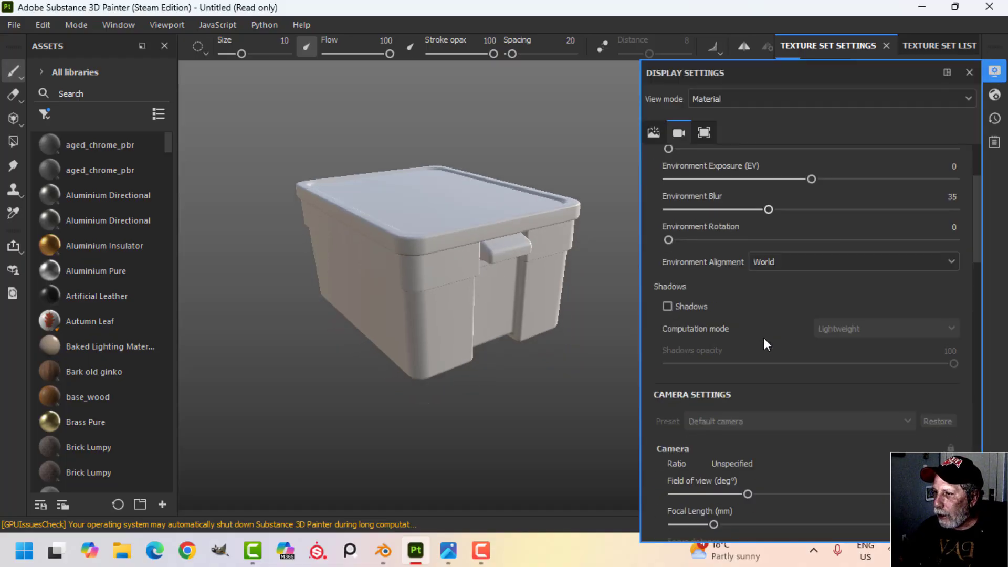
pyautogui.scroll(-6, 763, 335)
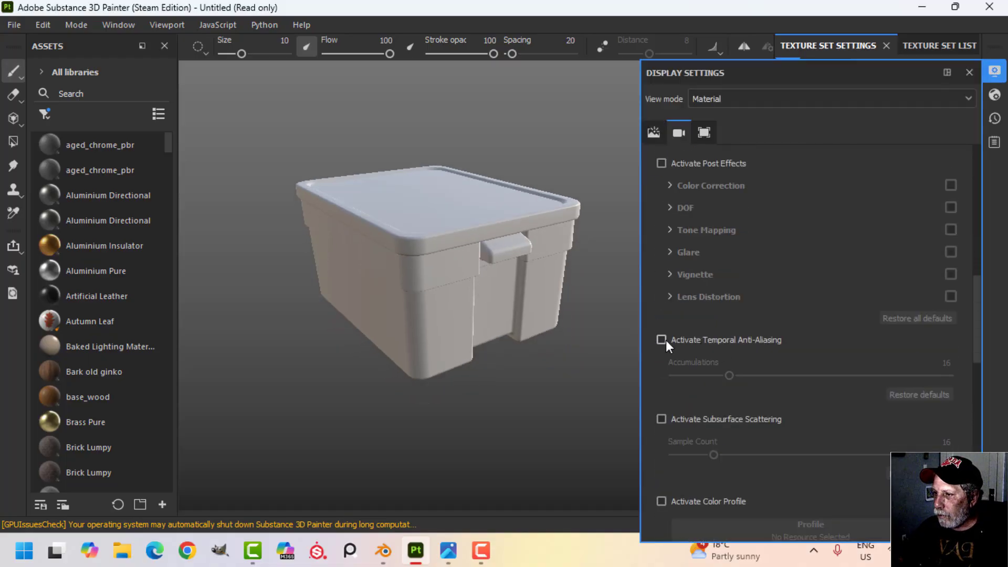
pyautogui.click(661, 340)
pyautogui.click(1000, 78)
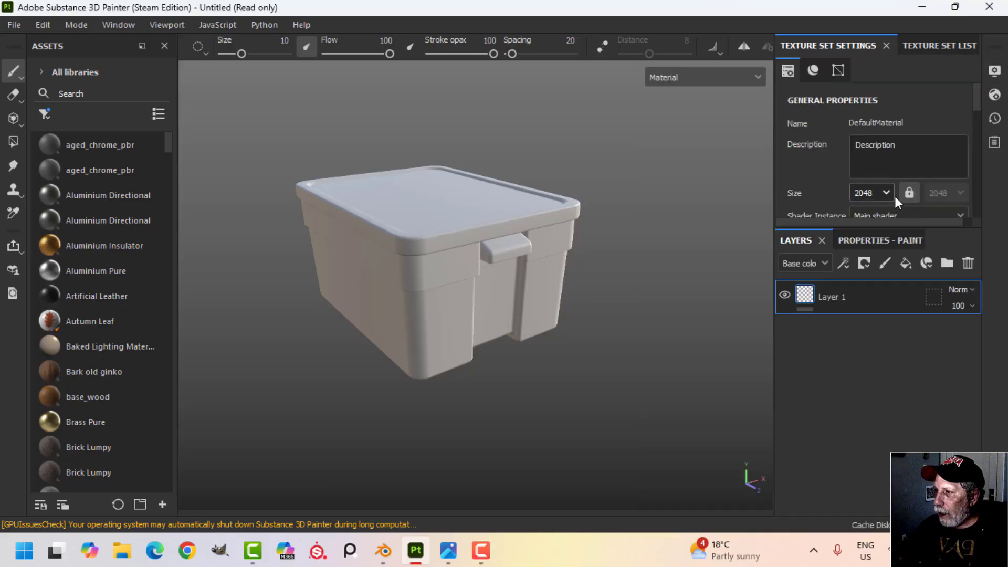
# Set up mesh map baking with an output size of 1024 and exclude the ID map.
pyautogui.scroll(-5, 915, 125)
pyautogui.scroll(-4, 917, 131)
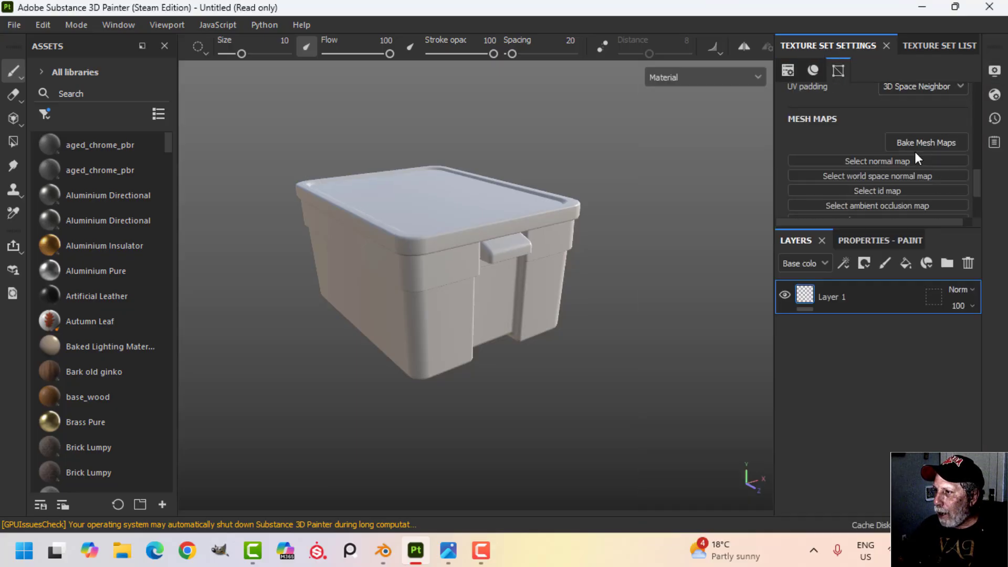
pyautogui.click(917, 148)
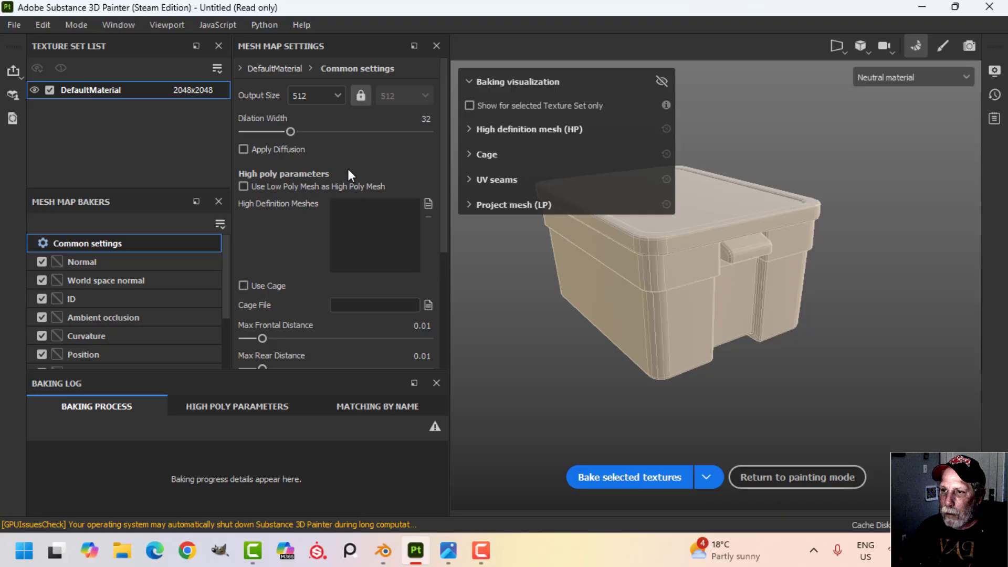
pyautogui.click(315, 95)
pyautogui.click(300, 189)
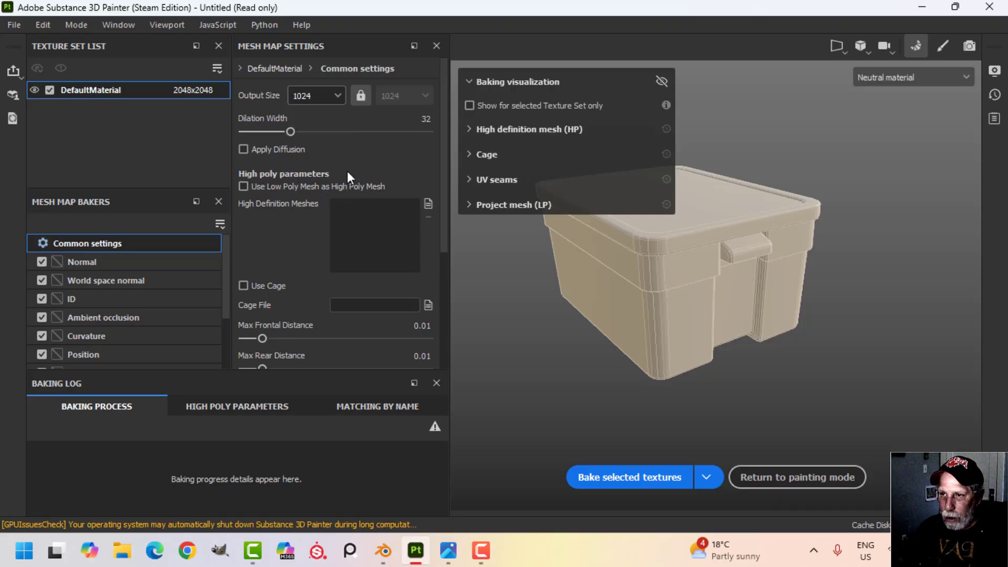
pyautogui.click(42, 299)
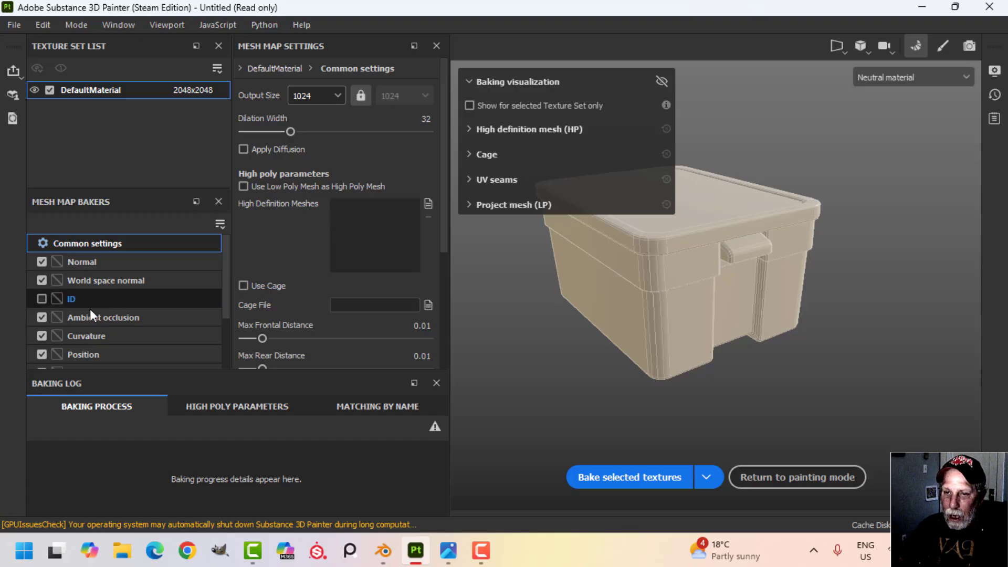
# Set the Curvature baking method to Generate from Normal Map (Deprecated) and bake the selected mesh maps.
pyautogui.click(87, 336)
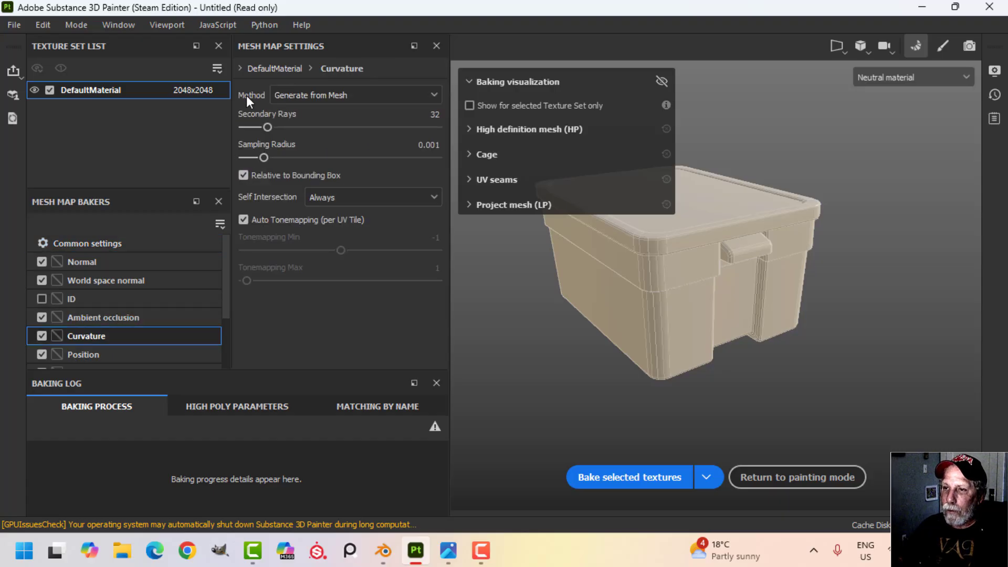
pyautogui.click(346, 95)
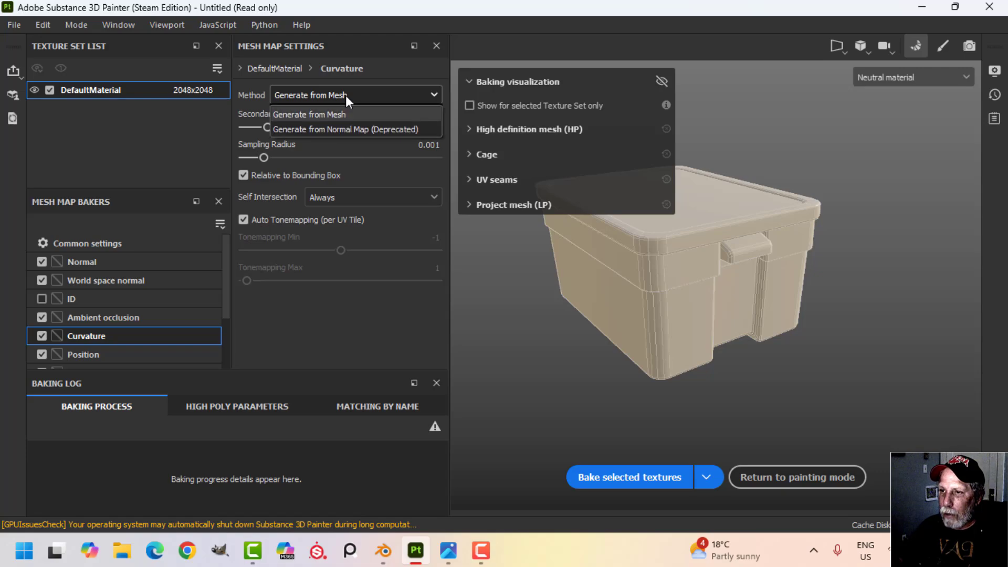
pyautogui.click(343, 129)
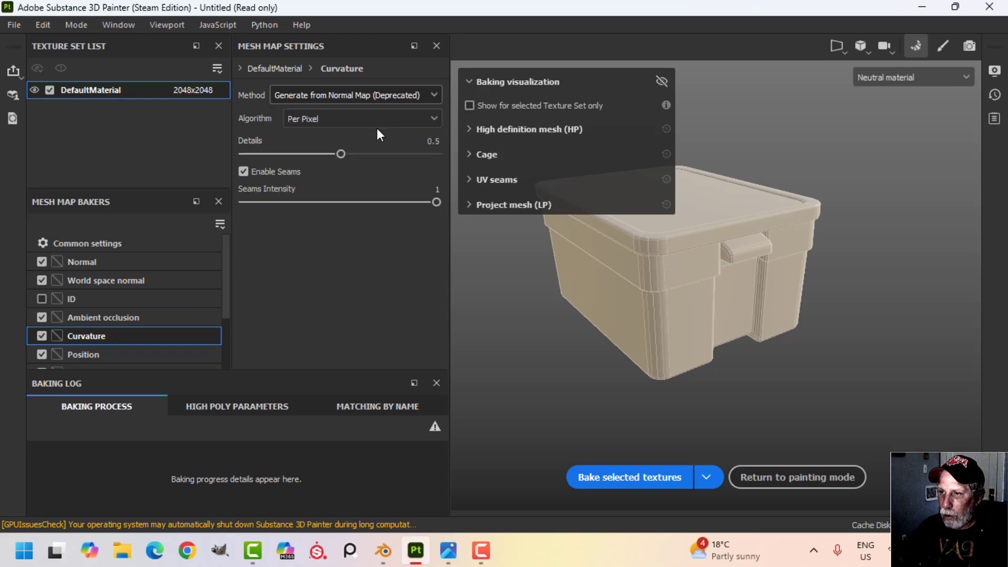
pyautogui.click(608, 480)
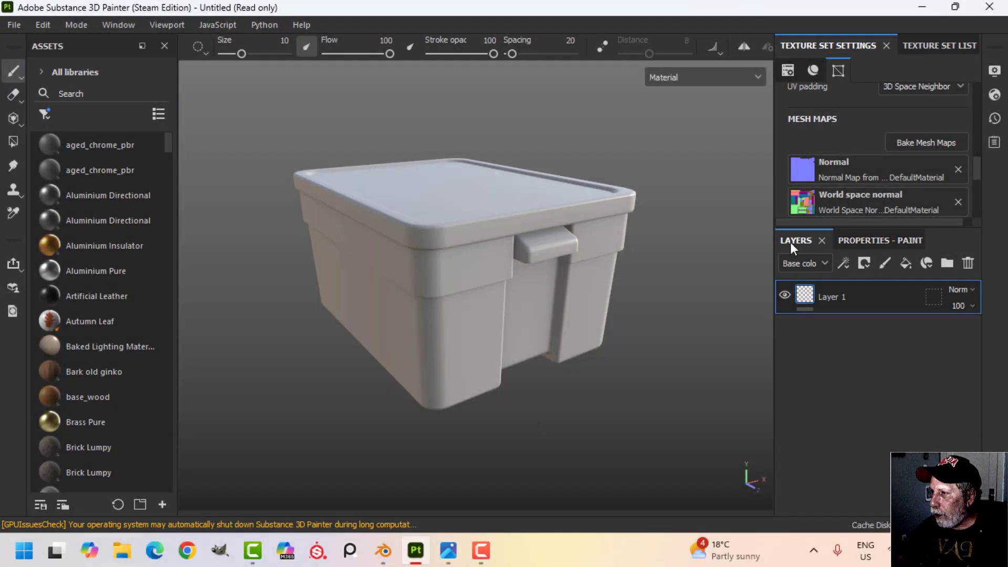
# Delete the default Layer 1 and apply the Plastic Glossy Pure material to the bin as a new layer.
pyautogui.click(968, 263)
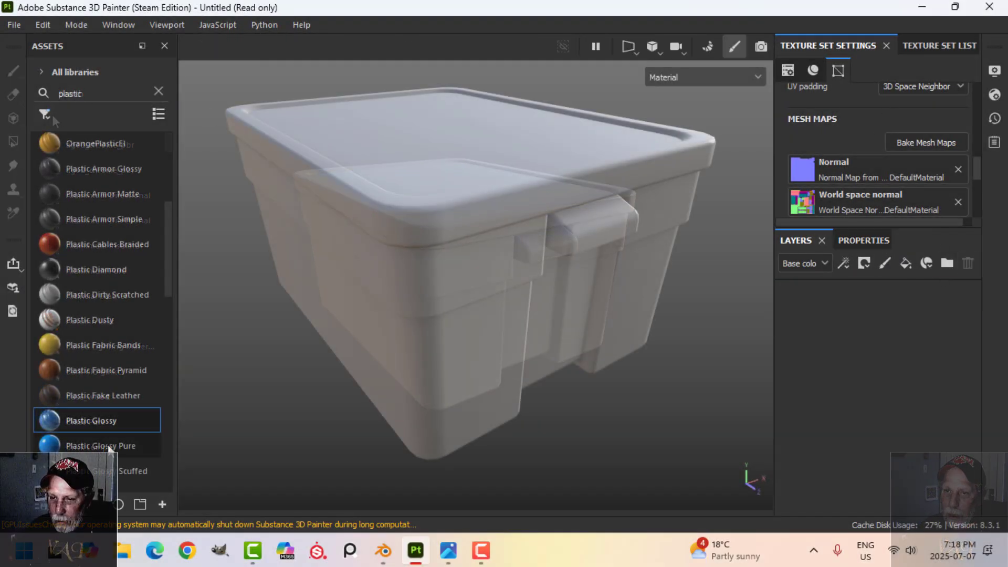
pyautogui.moveTo(97, 445); pyautogui.dragTo(870, 374)
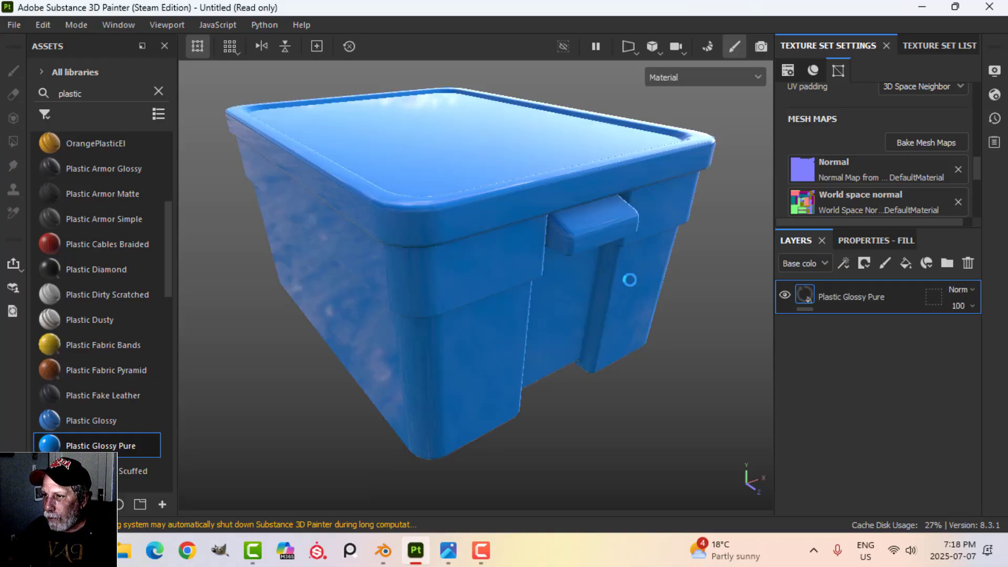
pyautogui.keyDown('alt'); pyautogui.moveTo(599, 279); pyautogui.dragTo(544, 269); pyautogui.keyUp('alt')
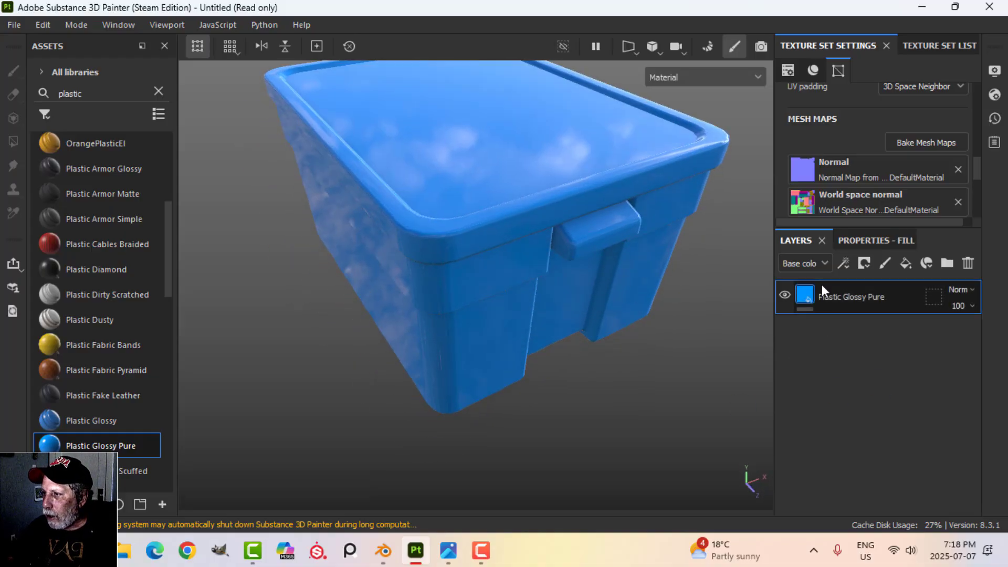
# Raise the Plastic Glossy Pure layer's roughness to about 0.17 and inspect the bin's shine.
pyautogui.click(849, 241)
pyautogui.scroll(-3, 867, 436)
pyautogui.scroll(-3, 867, 436)
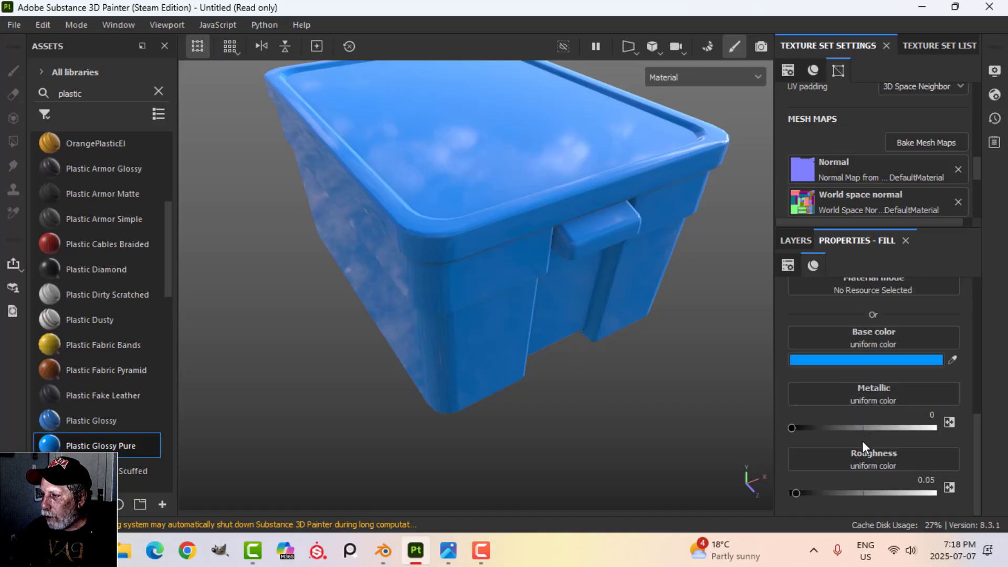
pyautogui.click(799, 491)
pyautogui.moveTo(798, 490); pyautogui.dragTo(813, 493)
pyautogui.keyDown('alt'); pyautogui.moveTo(558, 395); pyautogui.dragTo(566, 315); pyautogui.keyUp('alt')
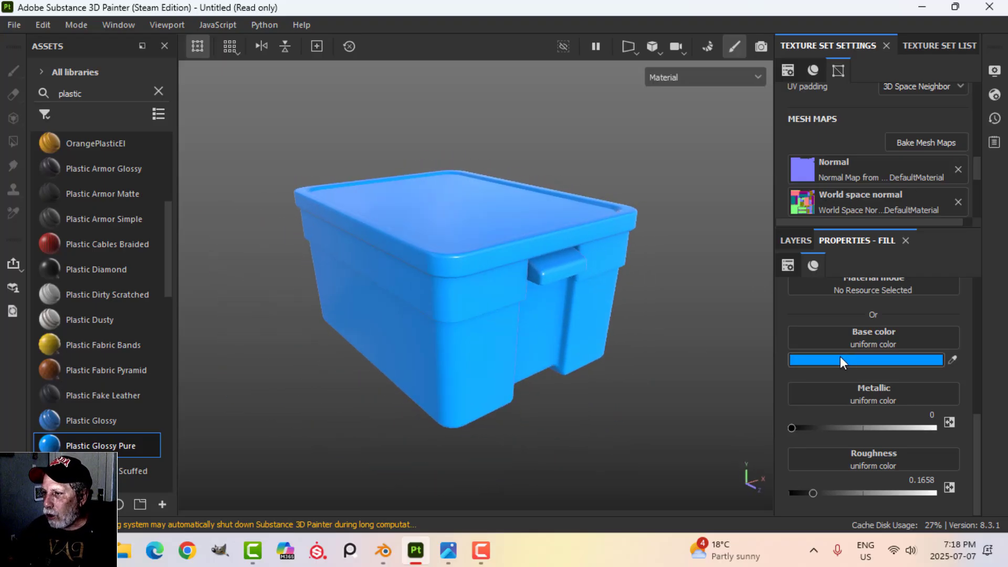
pyautogui.keyDown('alt'); pyautogui.moveTo(684, 360); pyautogui.dragTo(624, 306); pyautogui.keyUp('alt')
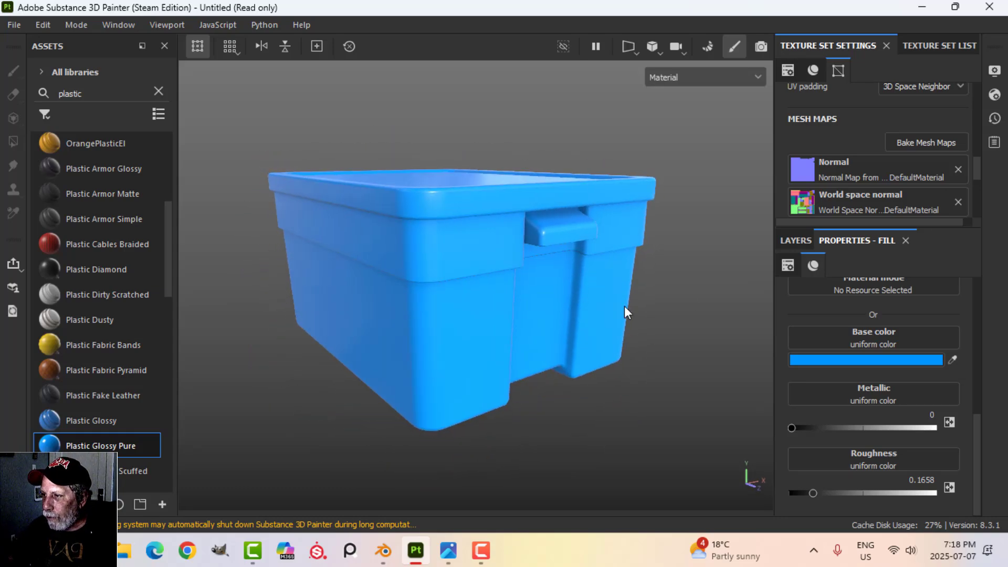
# Add a fill layer above the blue plastic with only the color and roughness channels active and roughness set to 1.
pyautogui.click(789, 241)
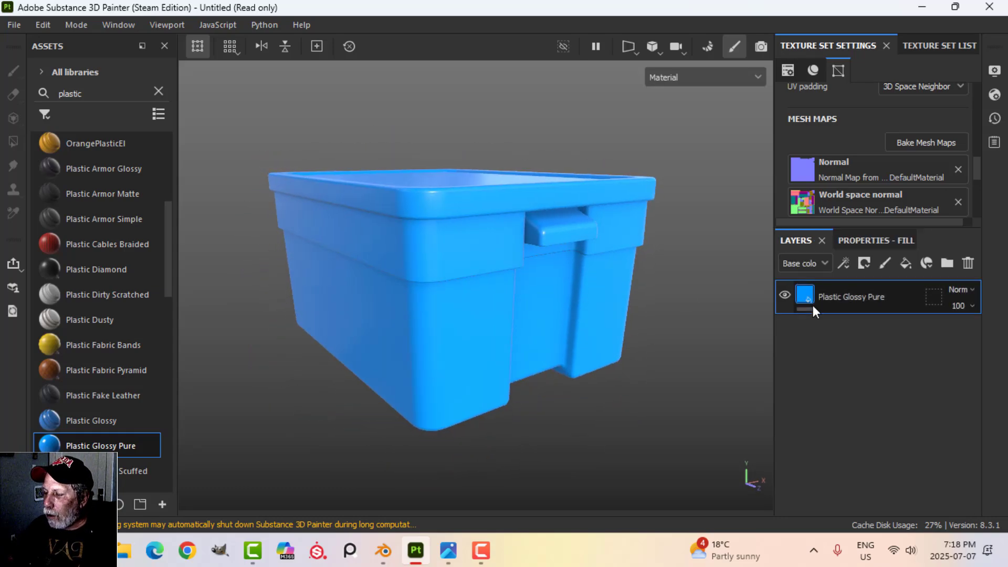
pyautogui.click(905, 263)
pyautogui.click(886, 240)
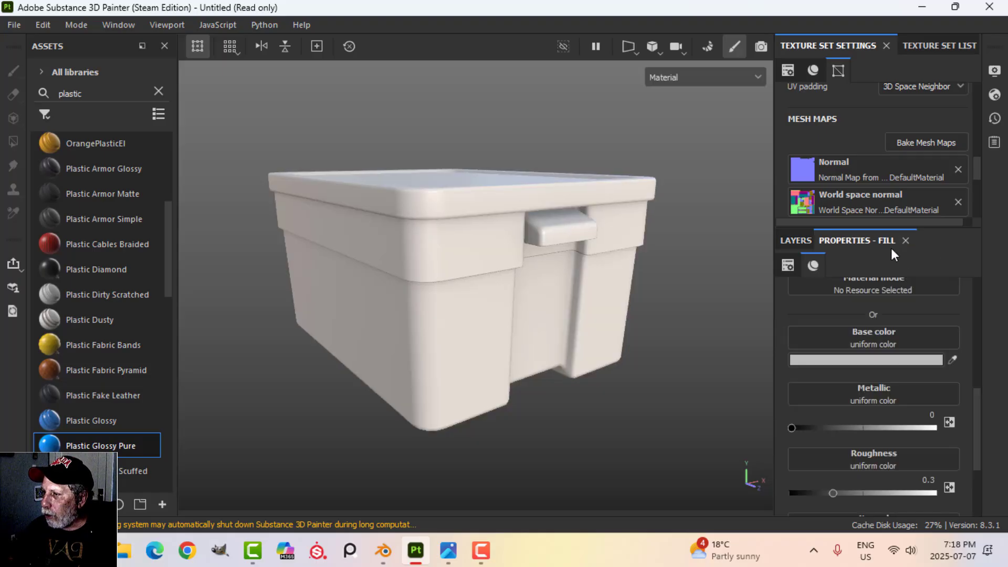
pyautogui.scroll(3, 848, 344)
pyautogui.click(873, 369)
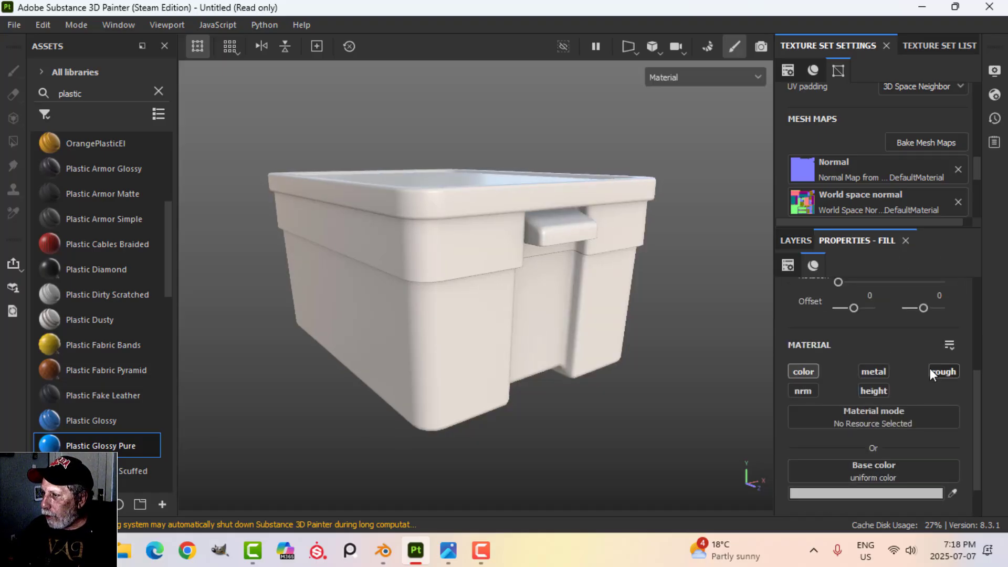
pyautogui.scroll(-1, 875, 404)
pyautogui.moveTo(844, 493); pyautogui.dragTo(947, 487)
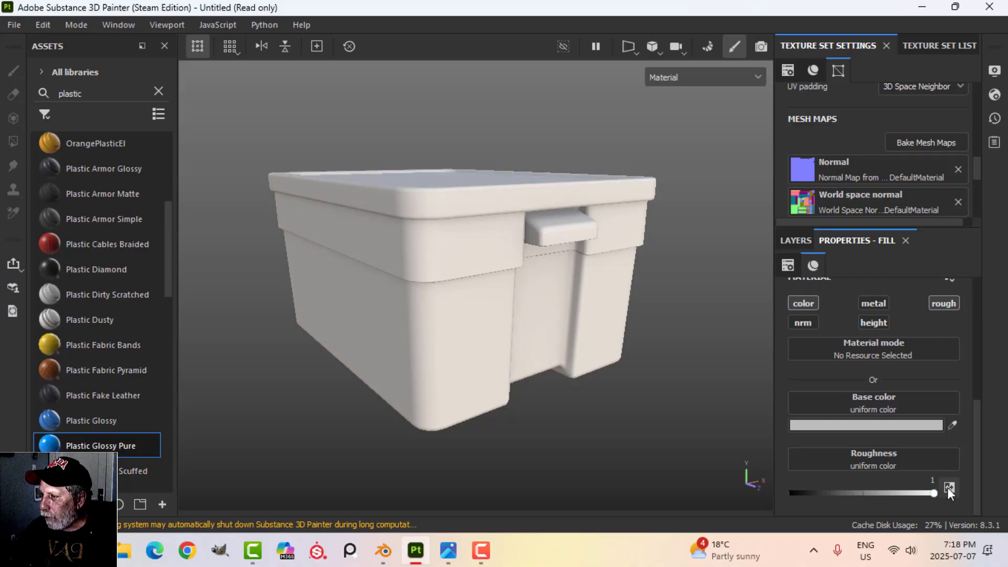
# Set the fill layer's base color to a very dark reddish brown, about hex 280E05.
pyautogui.click(861, 423)
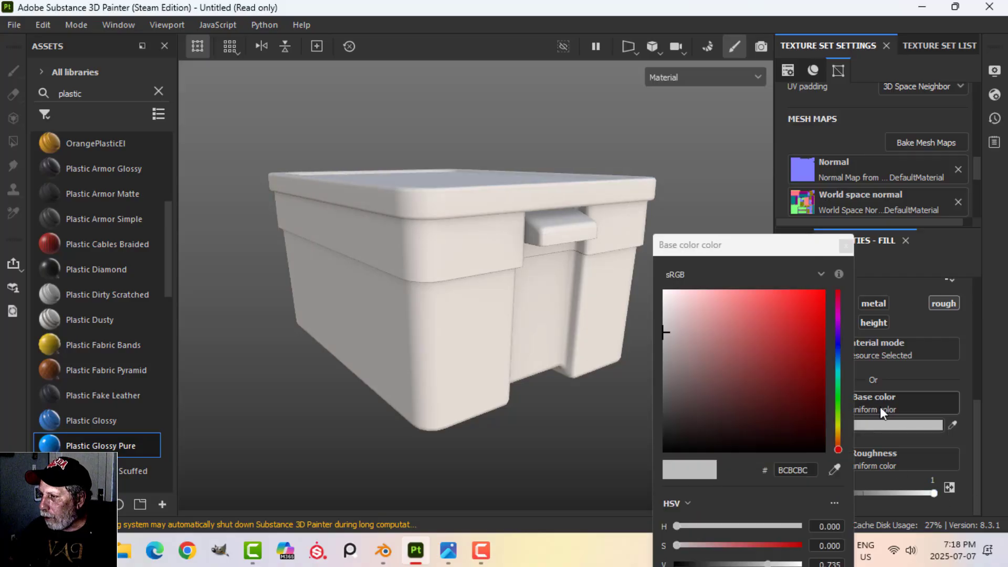
pyautogui.click(838, 446)
pyautogui.click(807, 429)
pyautogui.moveTo(806, 427); pyautogui.dragTo(804, 424)
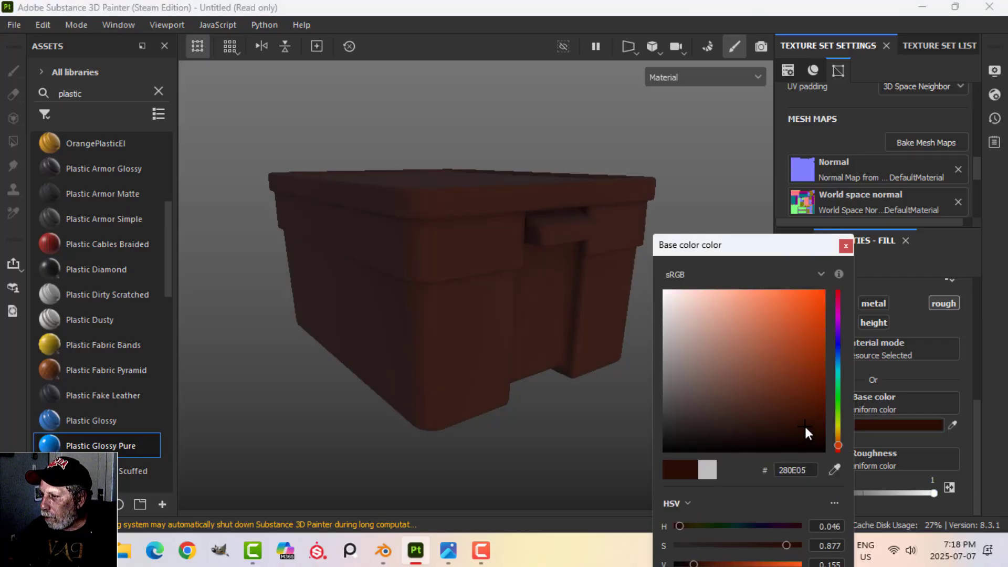
pyautogui.click(845, 247)
# Add a black mask to the brown fill layer and assign the Dirt generator to that mask.
pyautogui.click(797, 243)
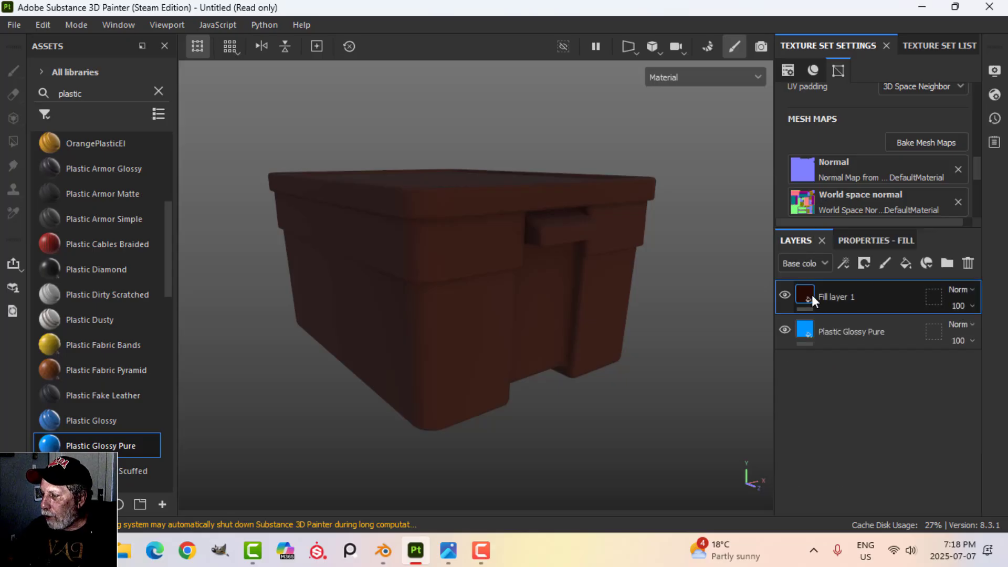
pyautogui.click(864, 263)
pyautogui.click(870, 300)
pyautogui.click(844, 263)
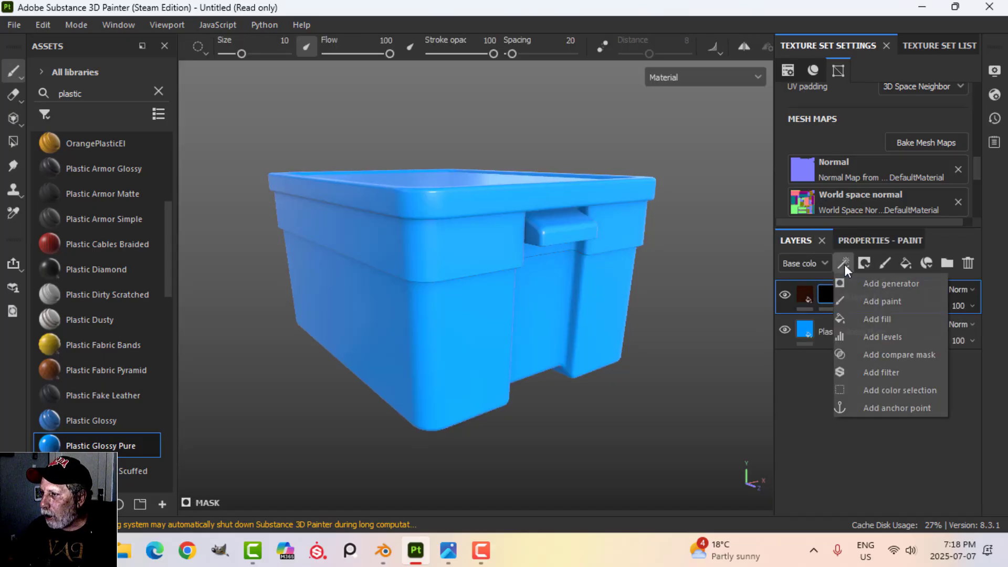
pyautogui.click(874, 283)
pyautogui.click(871, 241)
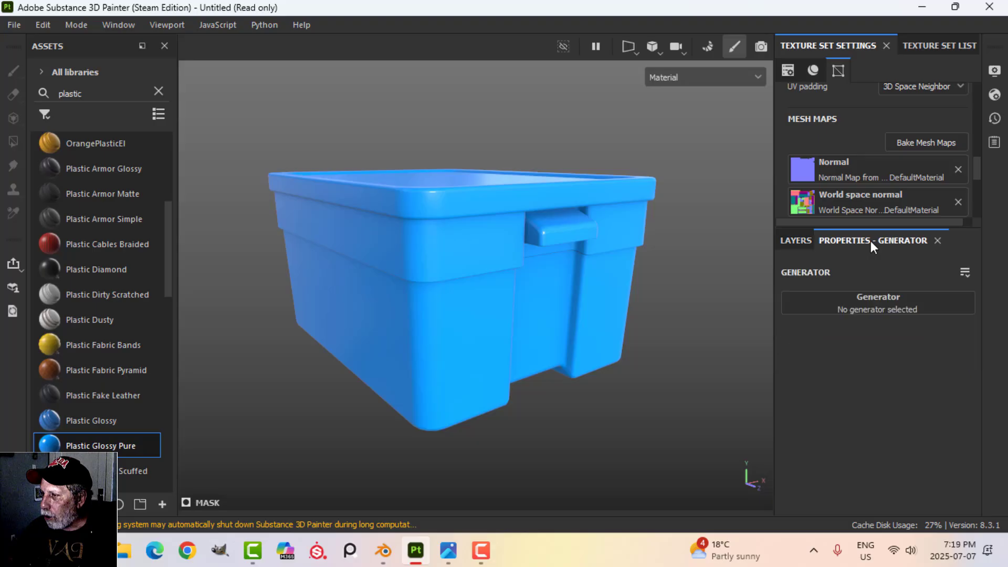
pyautogui.click(868, 300)
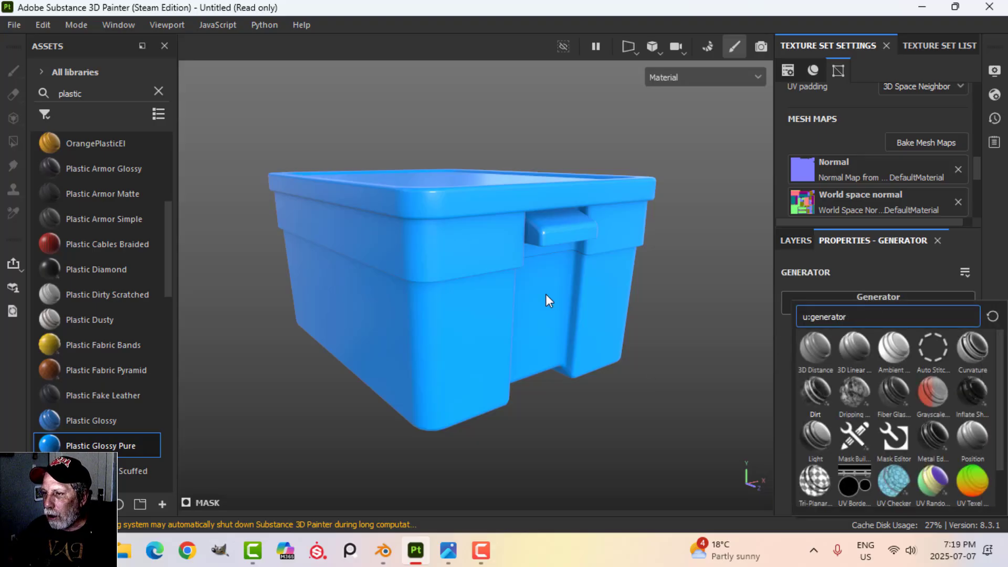
# Set the Dirt generator's Dirt Level to about 0.31 and inspect the bin's lid and sides.
pyautogui.moveTo(919, 417); pyautogui.dragTo(843, 411)
pyautogui.keyDown('alt'); pyautogui.moveTo(572, 283); pyautogui.dragTo(541, 299); pyautogui.keyUp('alt')
pyautogui.scroll(3, 537, 316)
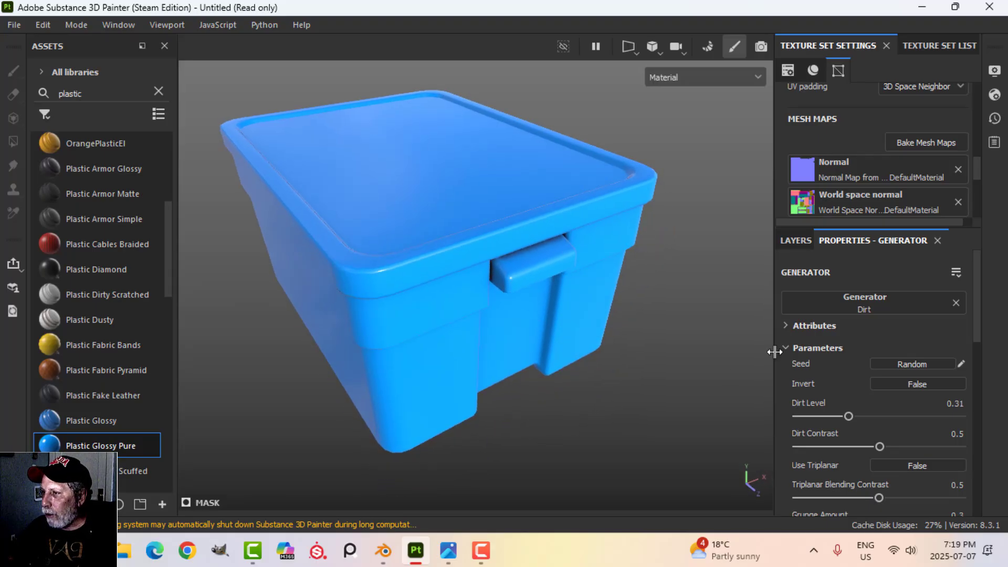
# Rename the brown dirt fill layer as d.
pyautogui.click(793, 242)
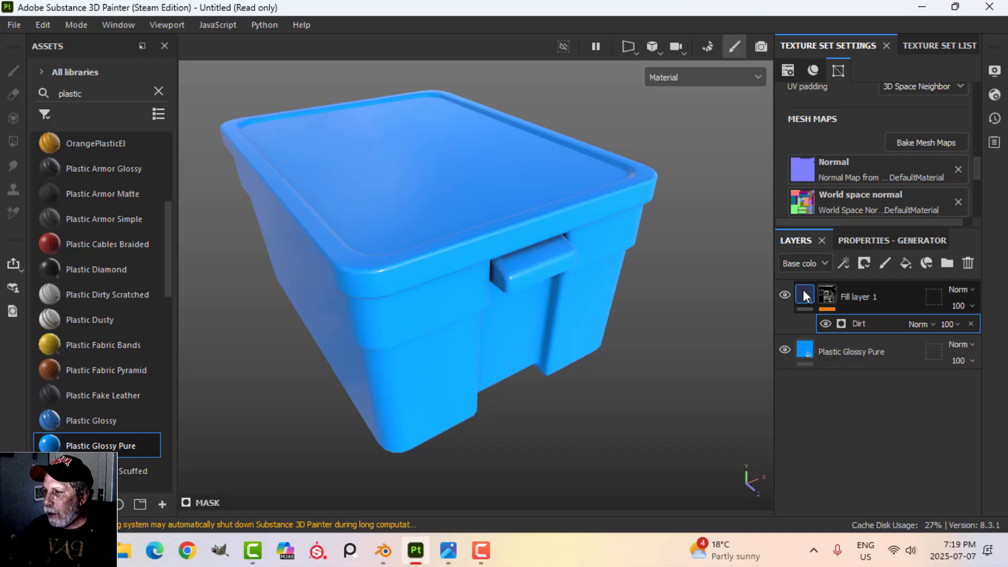
pyautogui.click(860, 295)
pyautogui.doubleClick(859, 297)
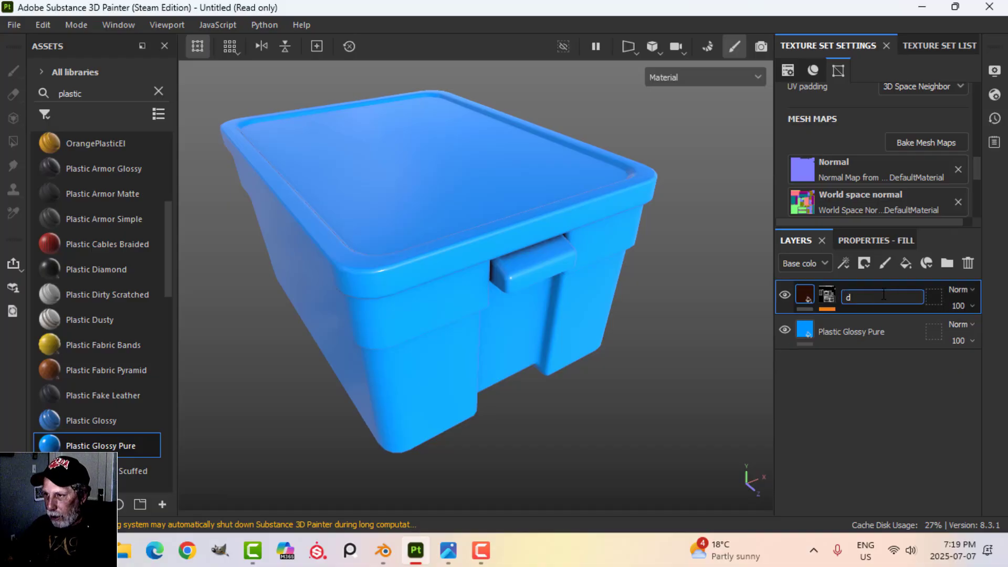
pyautogui.press('Return')
pyautogui.keyDown('alt'); pyautogui.moveTo(565, 335); pyautogui.dragTo(562, 297); pyautogui.keyUp('alt')
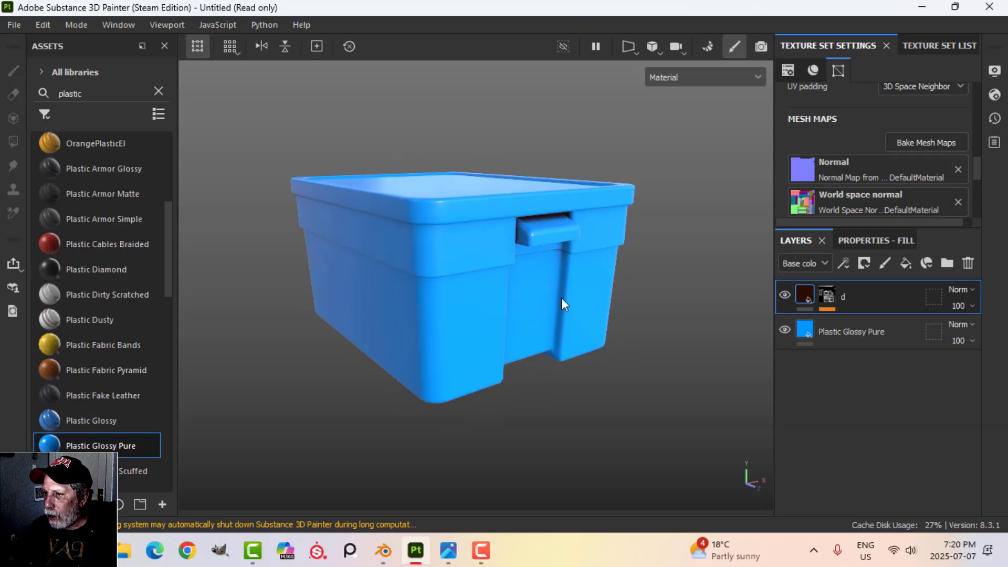
# Add a new light grey fill layer above the dirt layer, leaving it without a mask.
pyautogui.click(906, 264)
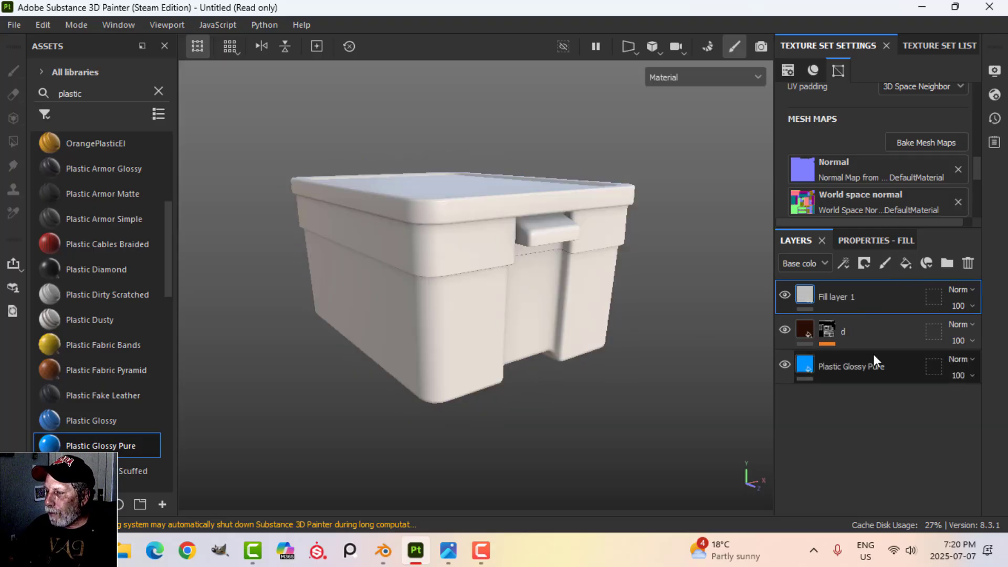
pyautogui.click(891, 239)
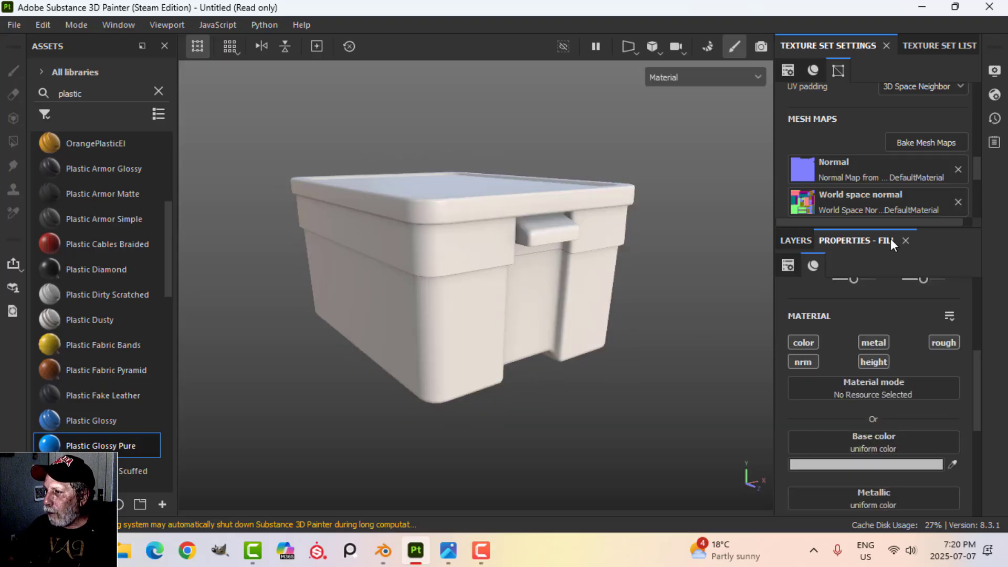
pyautogui.click(805, 340)
pyautogui.click(793, 242)
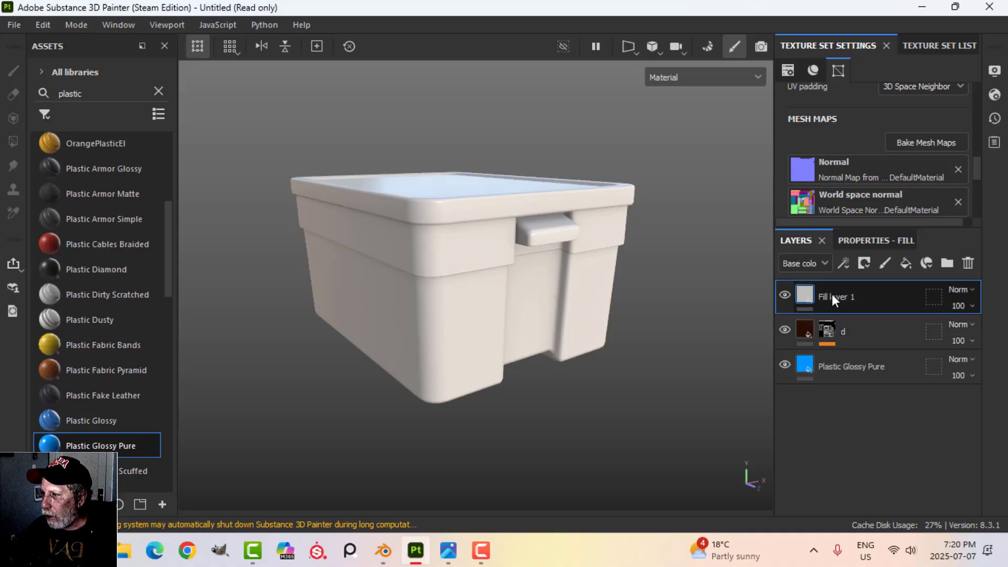
pyautogui.click(864, 263)
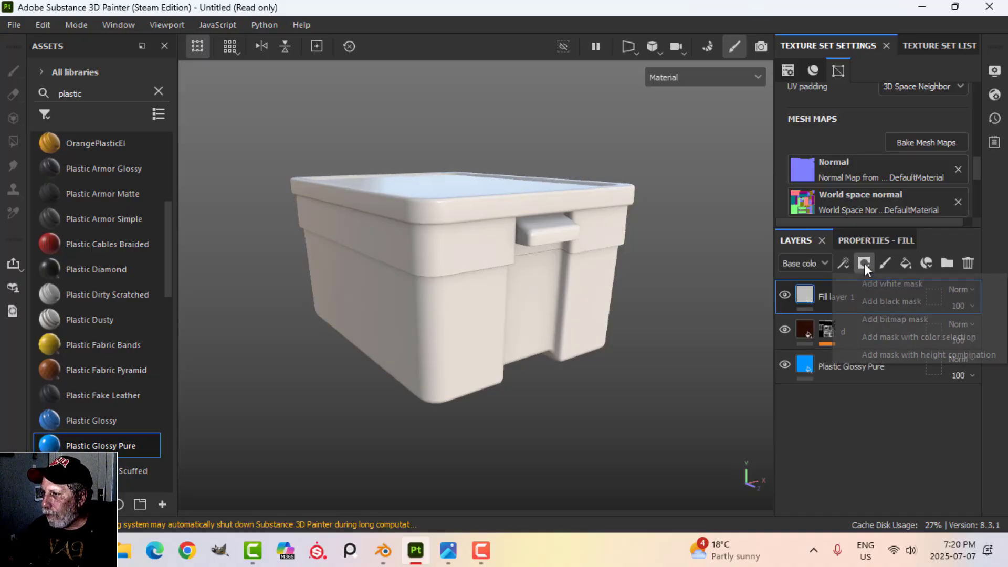
pyautogui.click(880, 294)
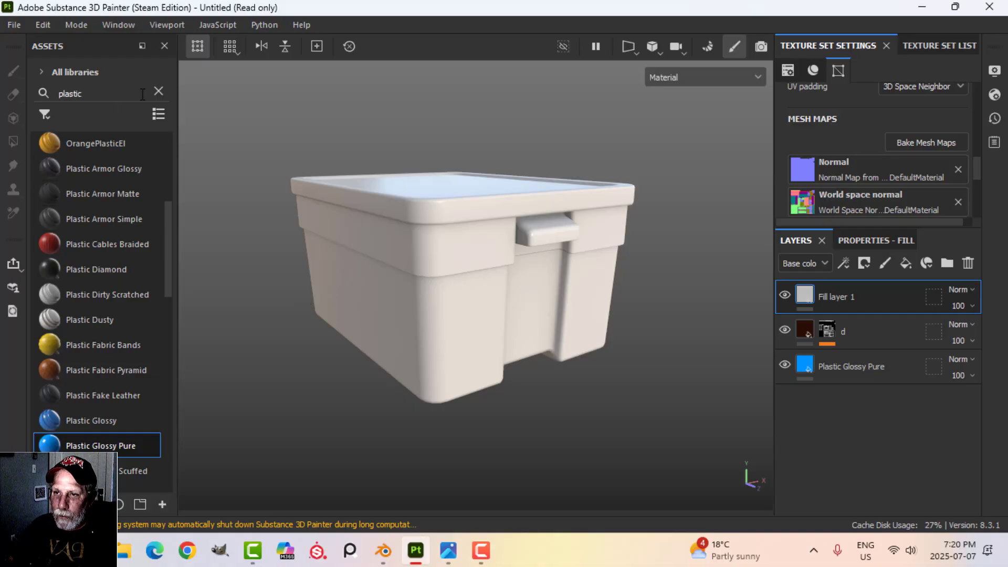
# Clear the plastic search, filter the asset library to smart masks and search for dust.
pyautogui.click(158, 91)
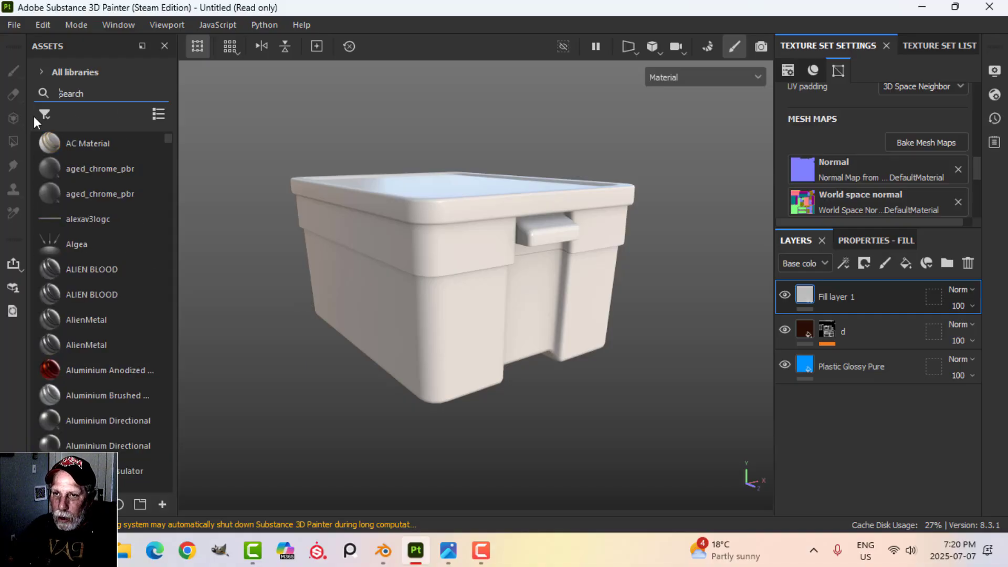
pyautogui.click(44, 114)
pyautogui.click(84, 165)
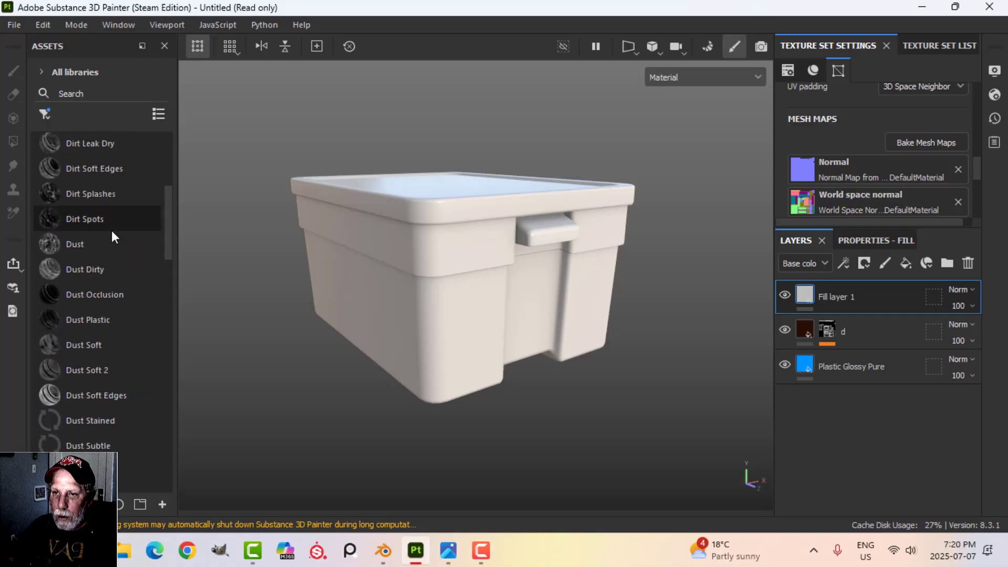
pyautogui.click(90, 92)
pyautogui.write('dust')
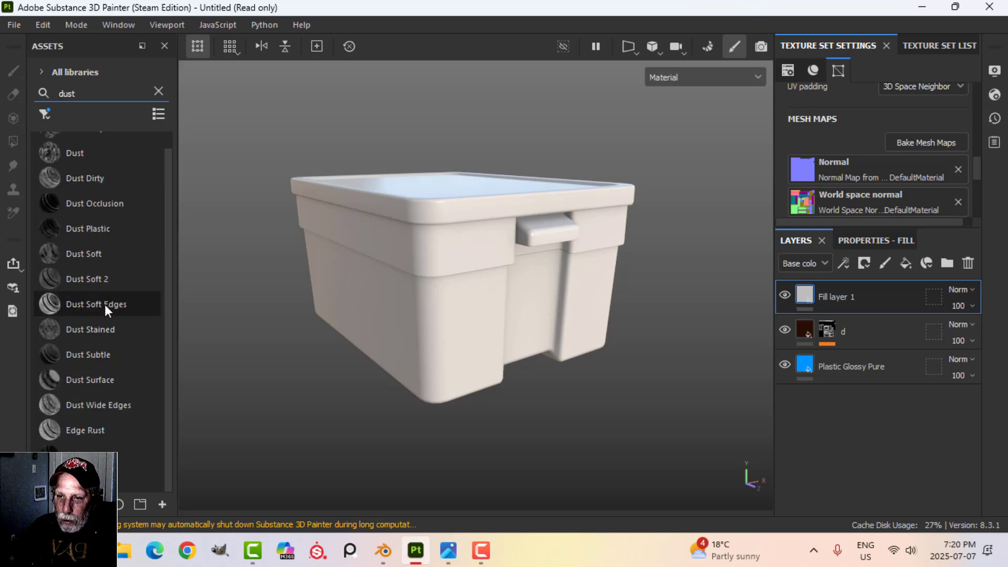
# Try the Dust Soft Edges smart mask on the new fill layer and undo it.
pyautogui.moveTo(89, 301); pyautogui.dragTo(839, 295)
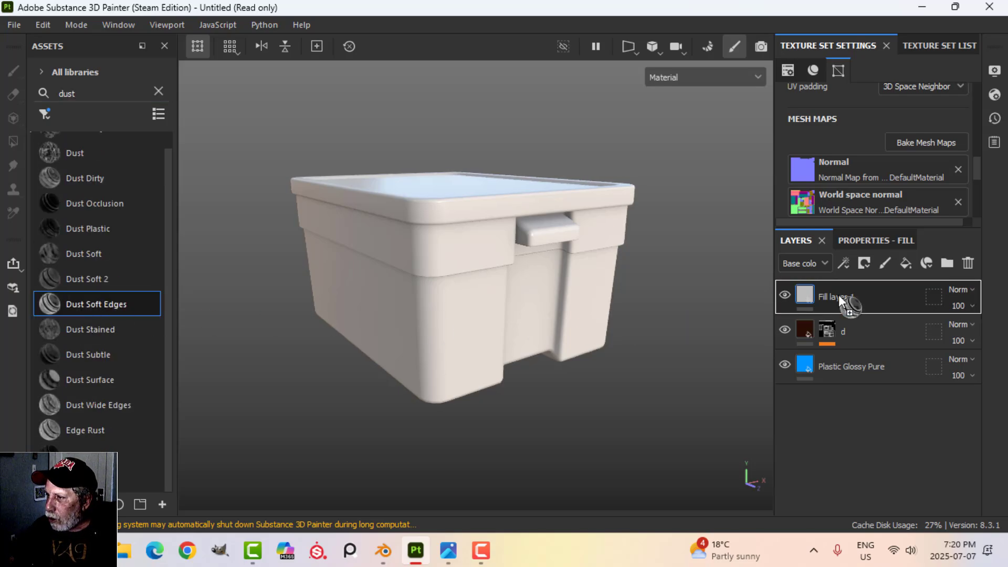
pyautogui.keyDown('alt'); pyautogui.moveTo(585, 248); pyautogui.dragTo(571, 258); pyautogui.keyUp('alt')
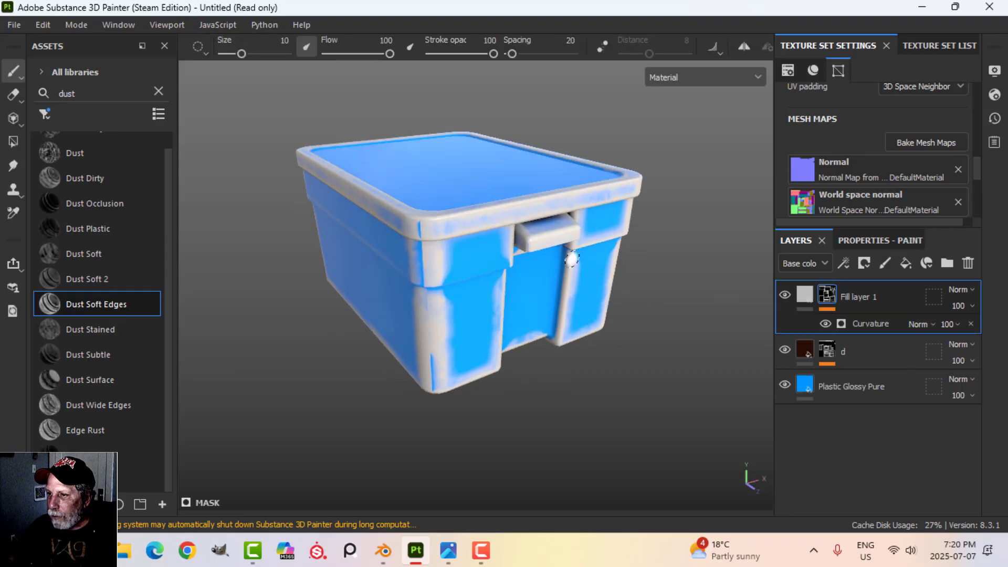
pyautogui.hotkey('ctrl', 'z')
# Apply the Dust Soft 2 smart mask to the grey fill layer and inspect the dust on the bin's edges.
pyautogui.moveTo(89, 279); pyautogui.dragTo(846, 295)
pyautogui.keyDown('alt'); pyautogui.moveTo(707, 288); pyautogui.dragTo(525, 273); pyautogui.keyUp('alt')
pyautogui.scroll(1, 591, 280)
pyautogui.scroll(2, 517, 272)
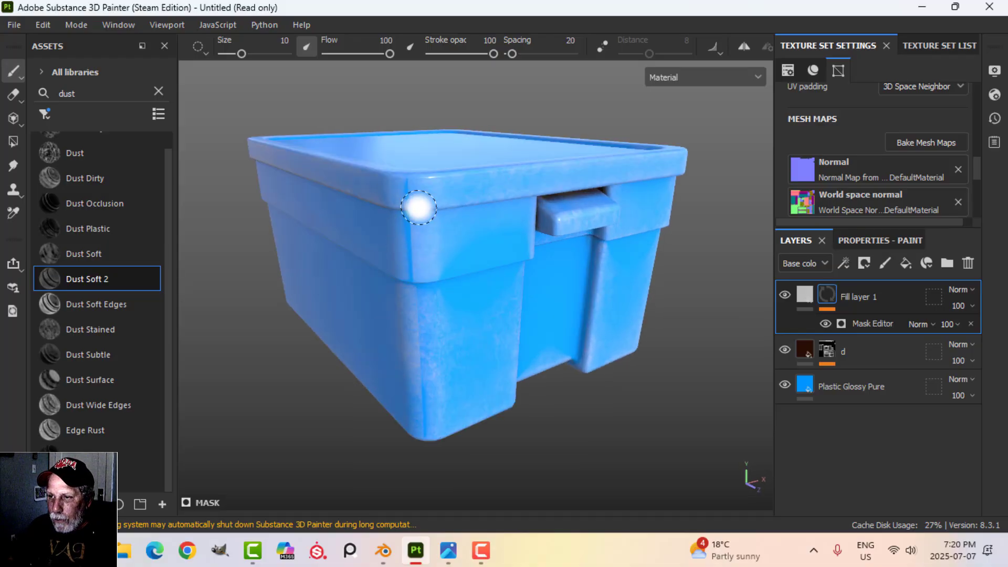
pyautogui.moveTo(414, 245)
pyautogui.keyDown('alt'); pyautogui.mouseDown()
pyautogui.moveTo(499, 252)
pyautogui.moveTo(475, 279)
pyautogui.mouseUp(); pyautogui.keyUp('alt')
pyautogui.scroll(2, 471, 269)
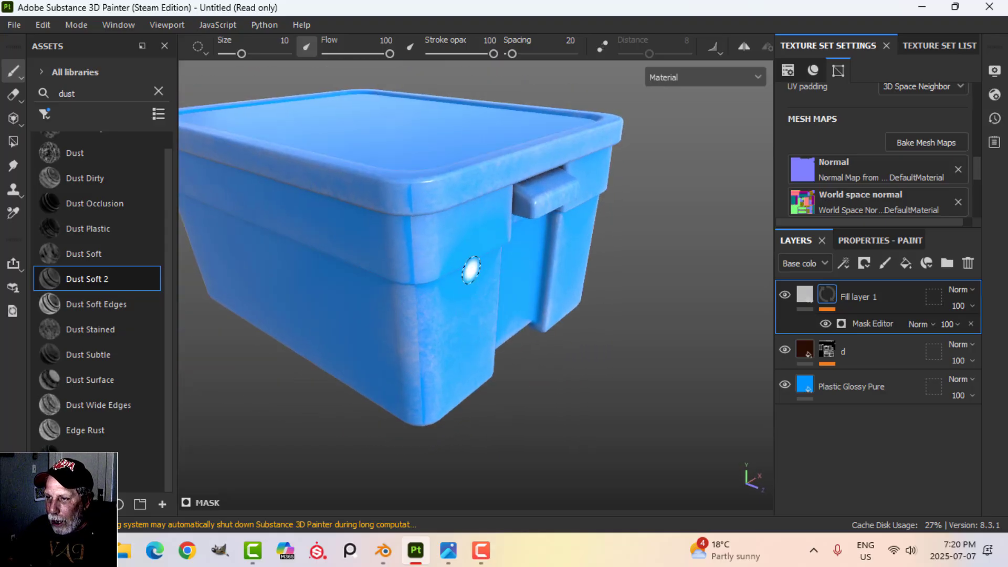
pyautogui.scroll(3, 462, 269)
pyautogui.scroll(-1, 456, 248)
pyautogui.moveTo(454, 245)
pyautogui.keyDown('alt'); pyautogui.mouseDown()
pyautogui.moveTo(463, 231)
pyautogui.moveTo(489, 258)
pyautogui.mouseUp(); pyautogui.keyUp('alt')
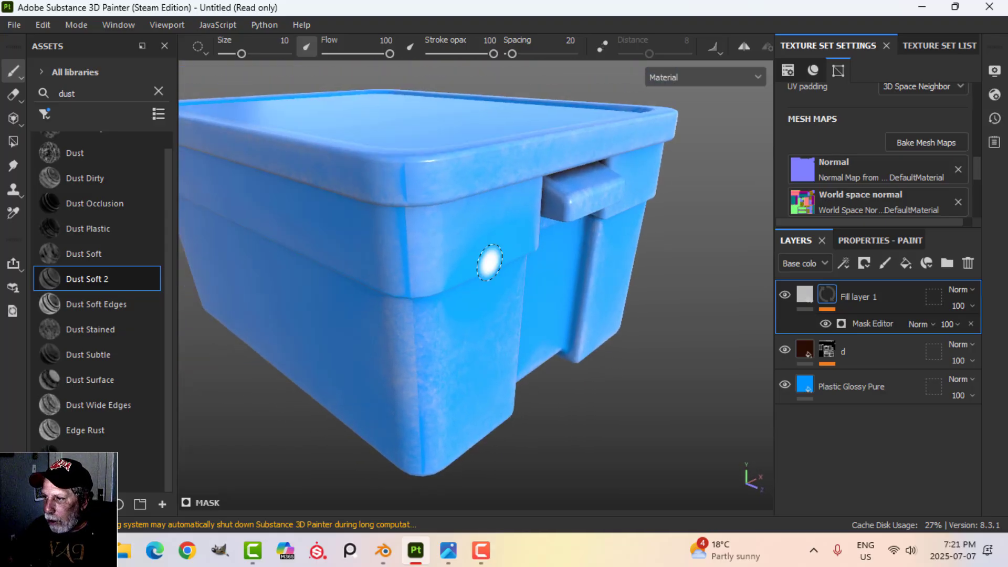
# Add a paint effect to the dust layer's mask and brush the bin's front vertical corner at a flow of 16.
pyautogui.click(843, 262)
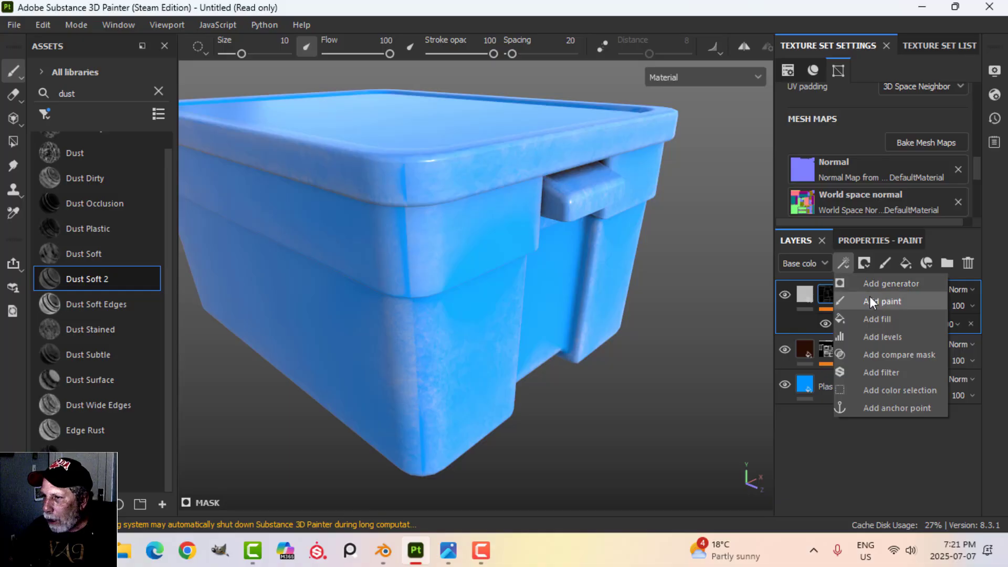
pyautogui.click(869, 298)
pyautogui.moveTo(405, 216); pyautogui.dragTo(405, 284)
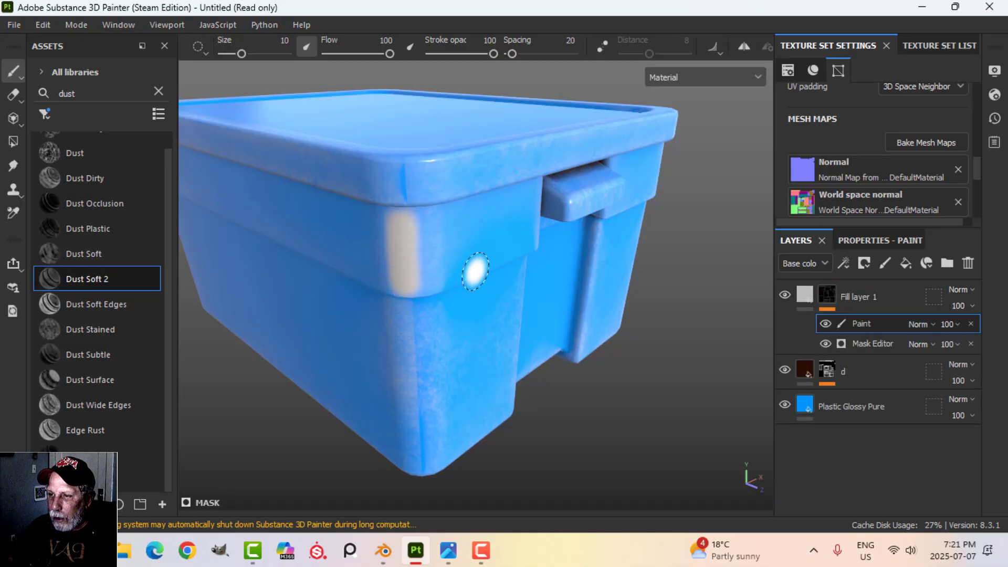
pyautogui.hotkey('ctrl', 'z')
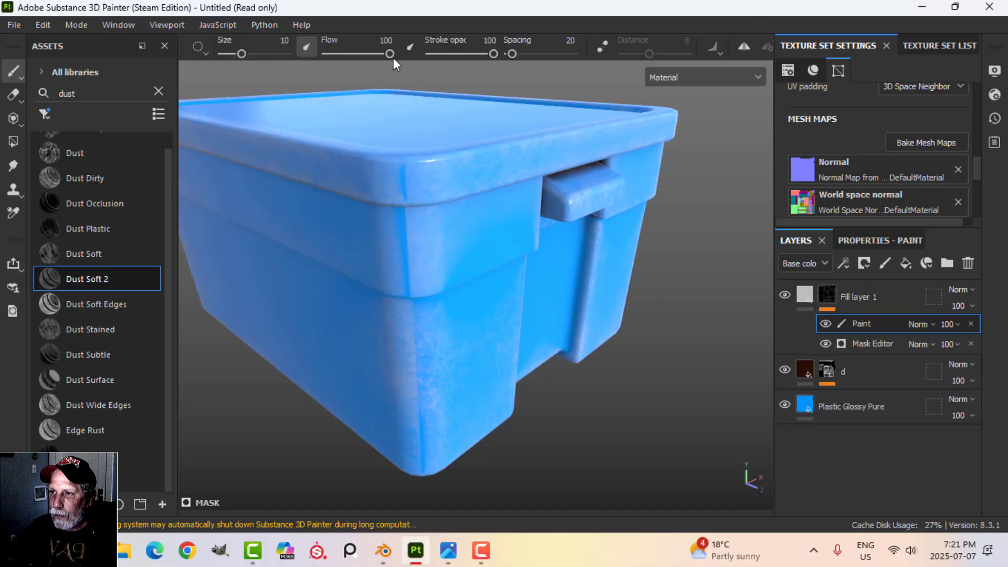
pyautogui.moveTo(406, 217); pyautogui.dragTo(409, 286)
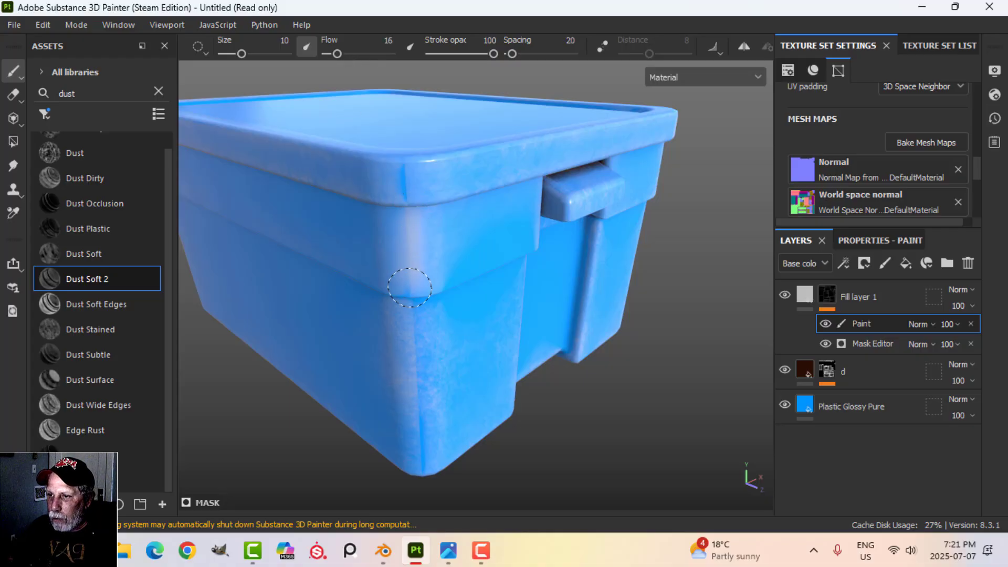
pyautogui.moveTo(386, 218); pyautogui.dragTo(391, 294)
pyautogui.moveTo(390, 179); pyautogui.dragTo(390, 209)
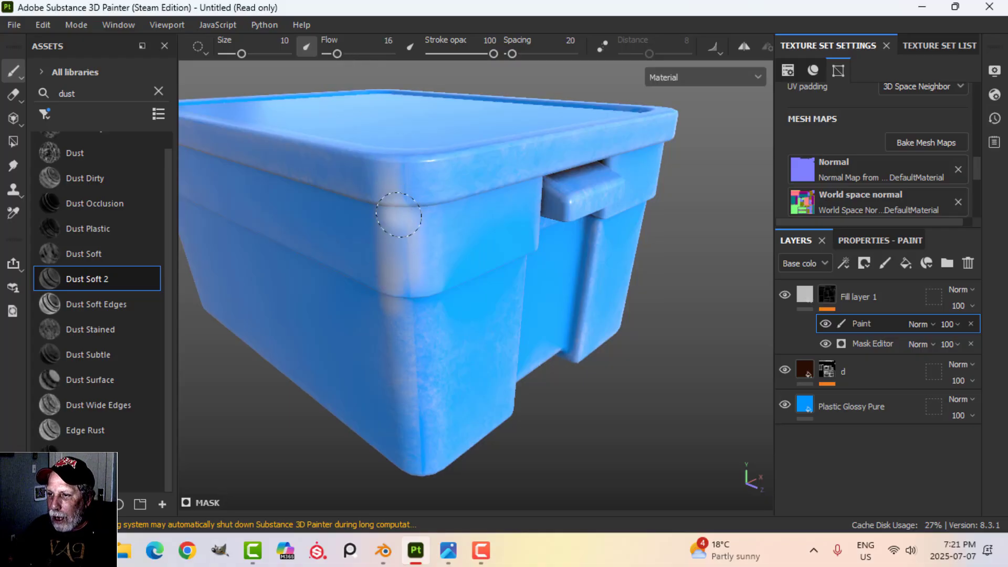
# Filter the asset library to brushes, search for dirt and select the Dirt 1 brush.
pyautogui.scroll(1, 81, 193)
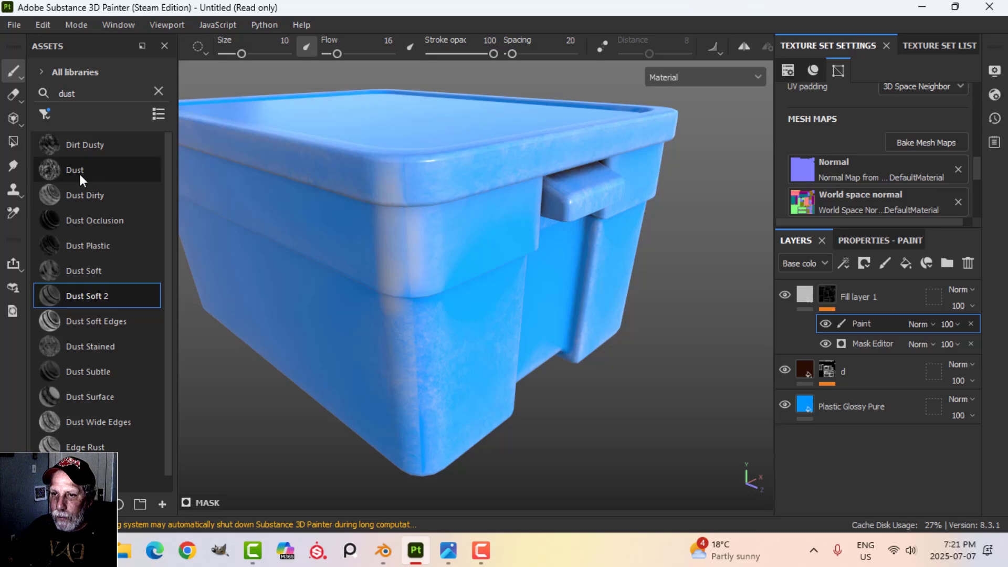
pyautogui.click(157, 92)
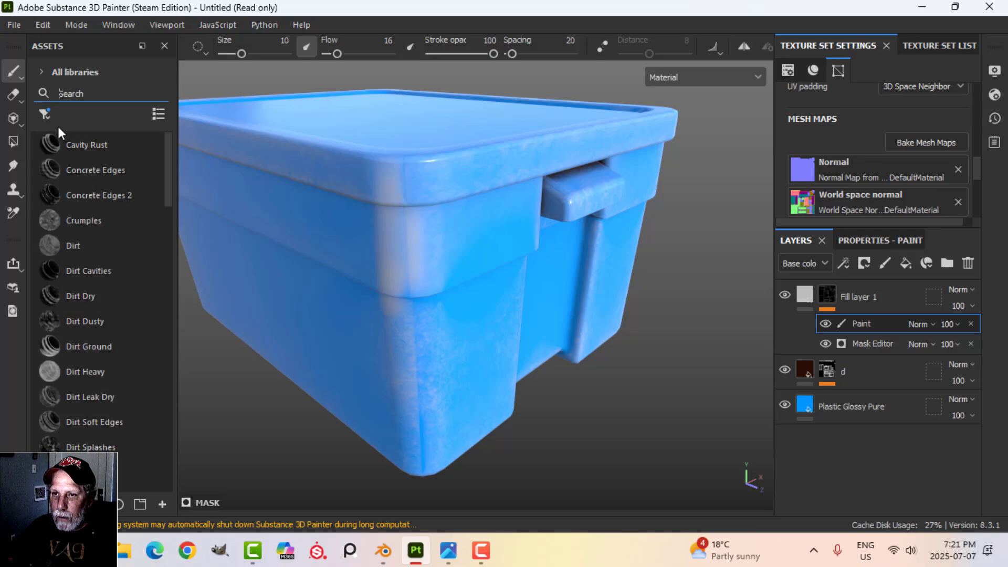
pyautogui.click(45, 114)
pyautogui.click(96, 192)
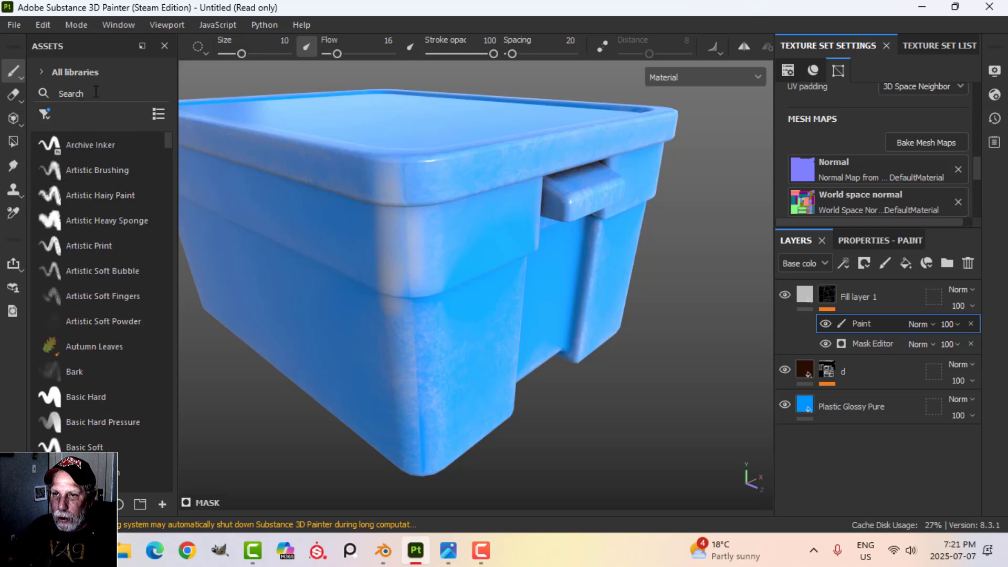
pyautogui.write('dirt')
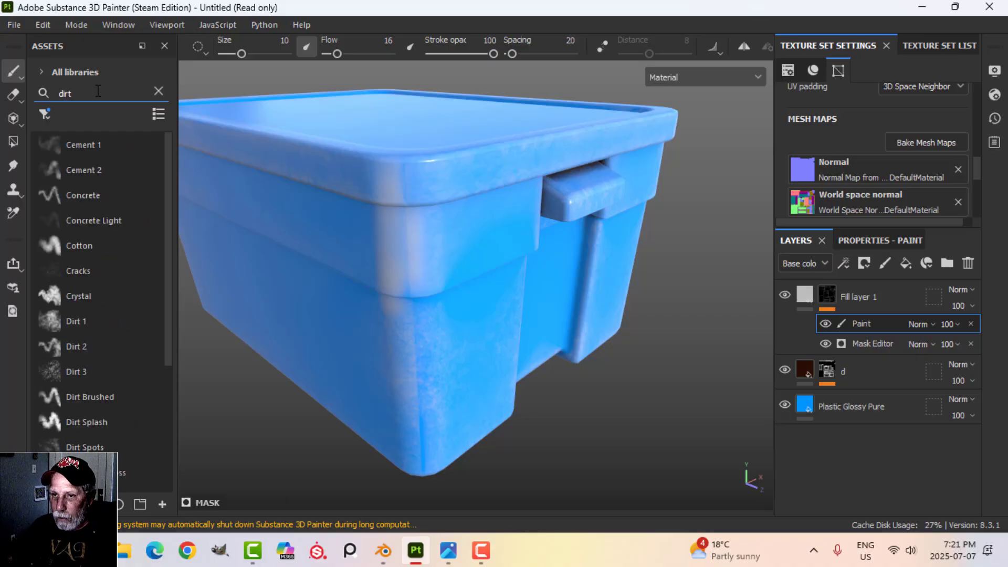
pyautogui.click(87, 320)
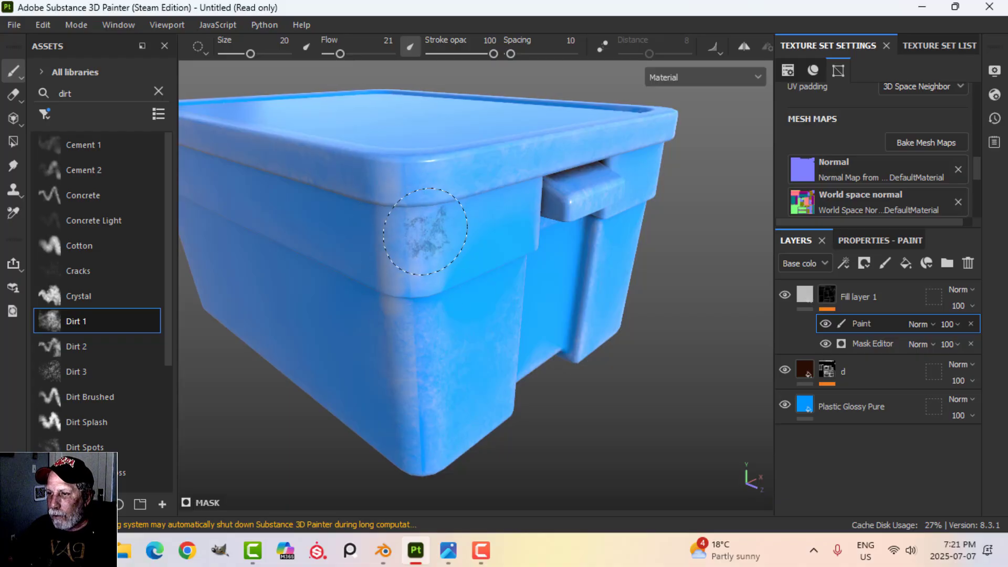
# Paint dusty wear onto the bin's vertical corners with the Dirt 1 brush at size 20 and flow 21.
pyautogui.moveTo(426, 237)
pyautogui.mouseDown()
pyautogui.moveTo(410, 226)
pyautogui.moveTo(445, 286)
pyautogui.mouseUp()
pyautogui.moveTo(506, 252)
pyautogui.keyDown('alt'); pyautogui.mouseDown()
pyautogui.moveTo(431, 265)
pyautogui.moveTo(430, 163)
pyautogui.mouseUp(); pyautogui.keyUp('alt')
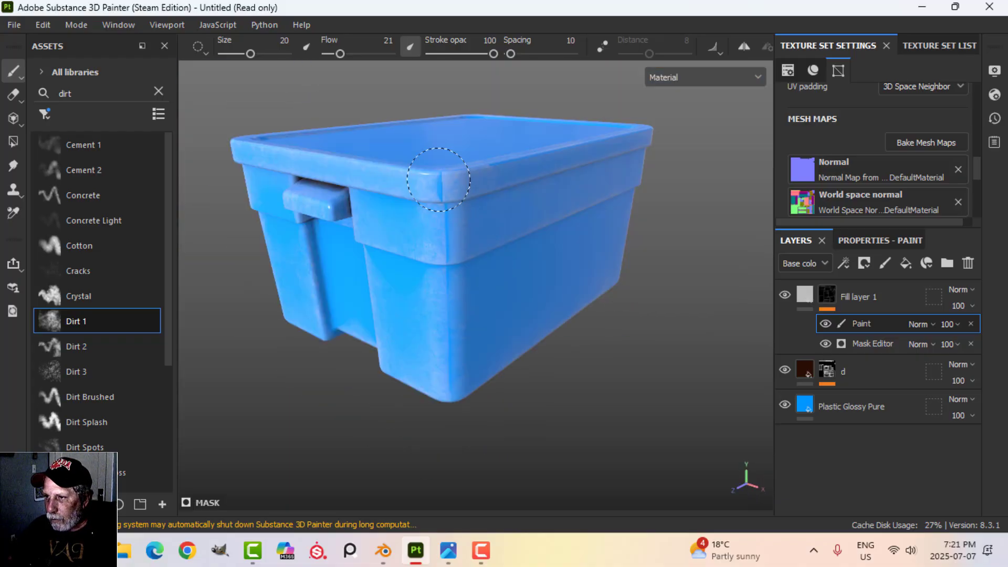
pyautogui.moveTo(441, 231)
pyautogui.mouseDown()
pyautogui.moveTo(442, 176)
pyautogui.moveTo(439, 294)
pyautogui.moveTo(448, 227)
pyautogui.mouseUp()
pyautogui.moveTo(452, 357); pyautogui.dragTo(453, 338)
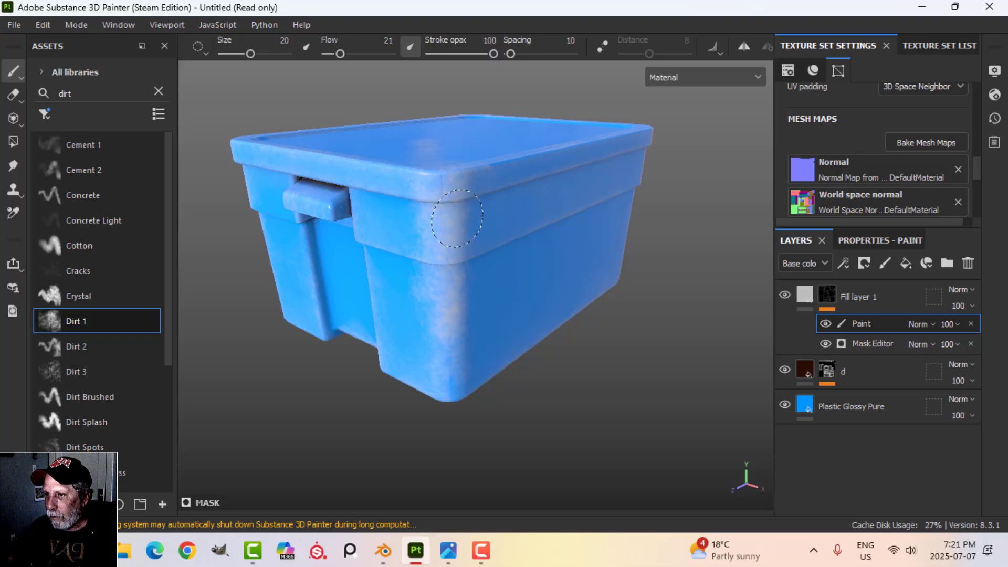
# Set the base color of the dust fill layer to light blue 6DCEF5.
pyautogui.keyDown('alt'); pyautogui.moveTo(478, 258); pyautogui.dragTo(529, 198, button='middle'); pyautogui.keyUp('alt')
pyautogui.keyDown('alt'); pyautogui.moveTo(528, 198); pyautogui.dragTo(619, 322); pyautogui.keyUp('alt')
pyautogui.keyDown('alt'); pyautogui.moveTo(552, 294); pyautogui.dragTo(648, 269, button='middle'); pyautogui.keyUp('alt')
pyautogui.keyDown('alt'); pyautogui.moveTo(590, 306); pyautogui.dragTo(493, 309, button='right'); pyautogui.keyUp('alt')
pyautogui.keyDown('alt'); pyautogui.moveTo(493, 308); pyautogui.dragTo(542, 317); pyautogui.keyUp('alt')
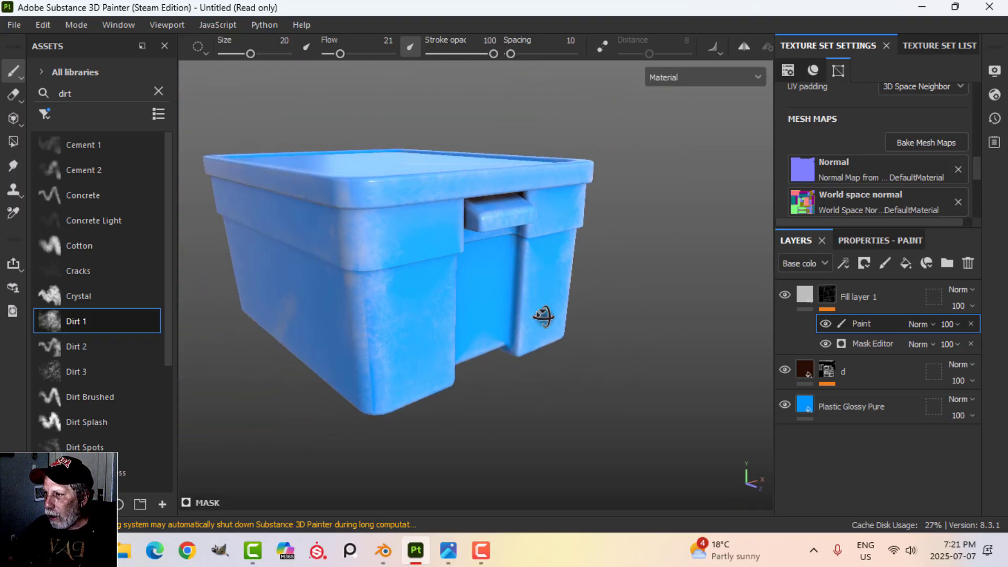
pyautogui.click(822, 287)
pyautogui.click(864, 238)
pyautogui.click(864, 436)
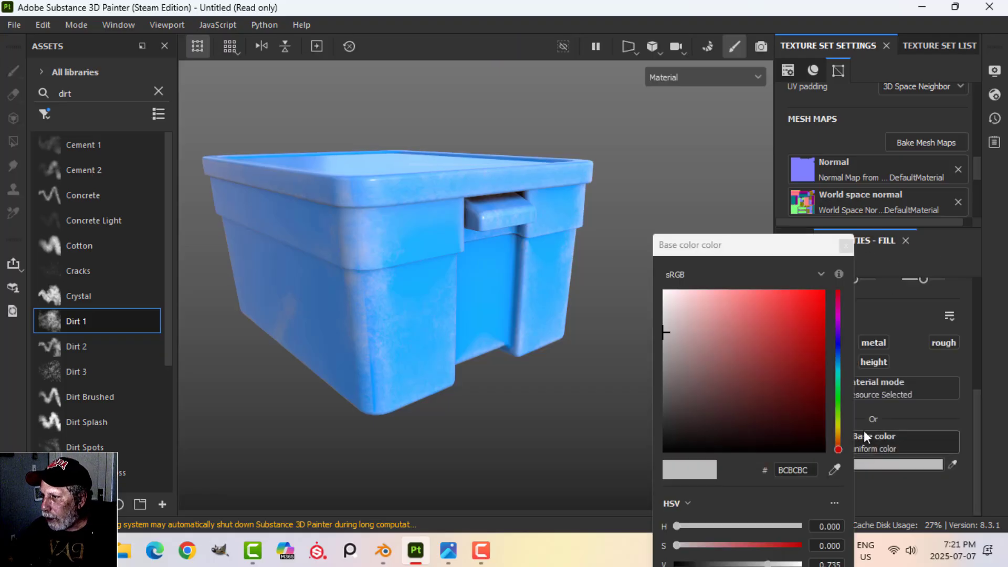
pyautogui.click(837, 367)
pyautogui.click(793, 314)
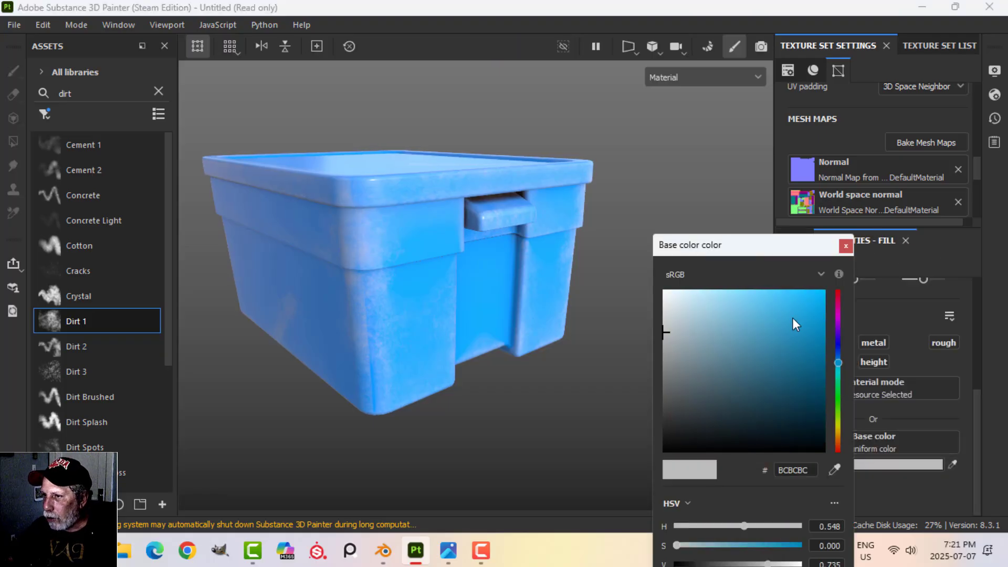
pyautogui.moveTo(792, 310); pyautogui.dragTo(752, 296)
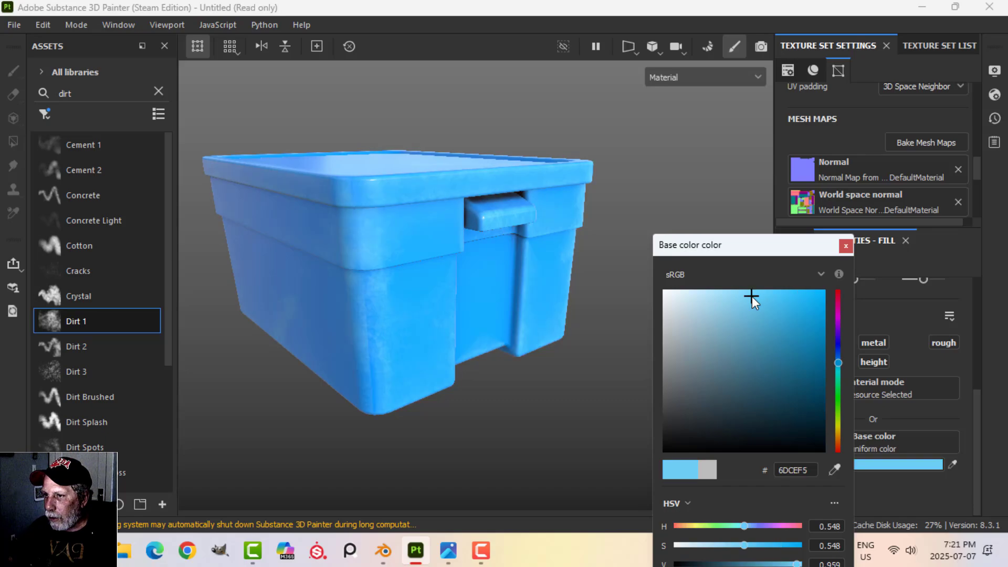
pyautogui.keyDown('alt'); pyautogui.moveTo(428, 210); pyautogui.dragTo(486, 244); pyautogui.keyUp('alt')
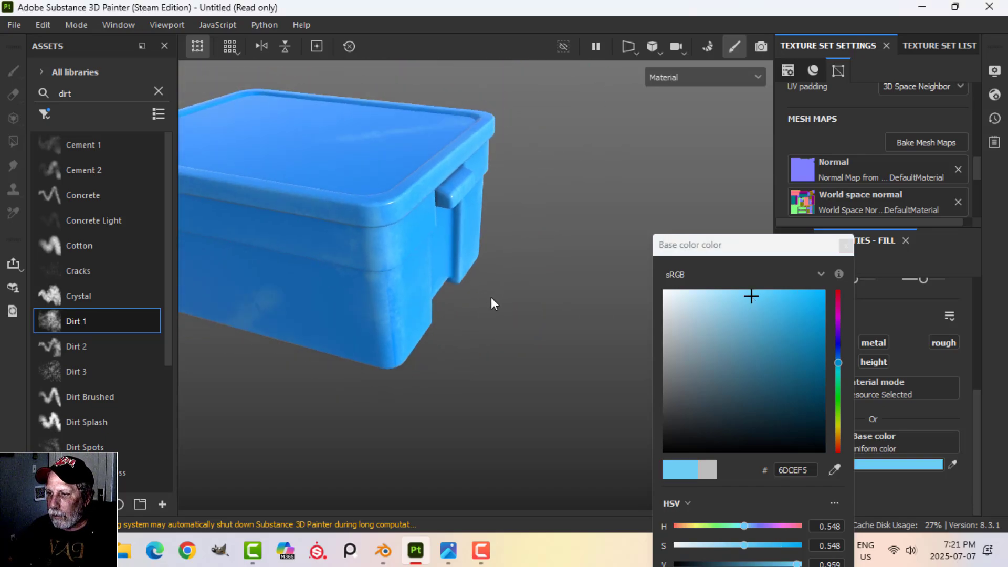
pyautogui.click(845, 245)
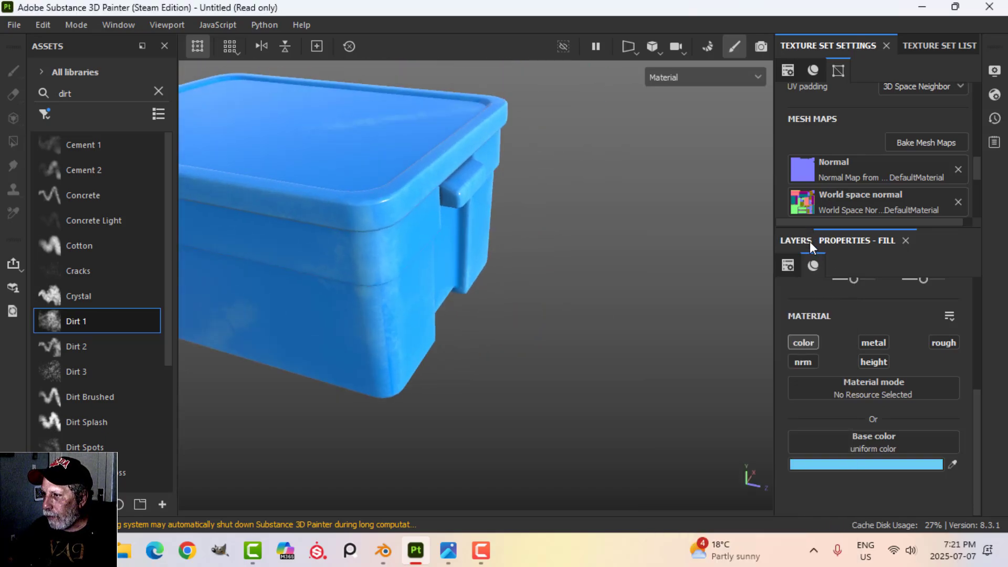
# Select the paint effect in the dust layer's mask and inspect the recolored dust on the bin's corner.
pyautogui.click(809, 242)
pyautogui.click(829, 298)
pyautogui.click(857, 323)
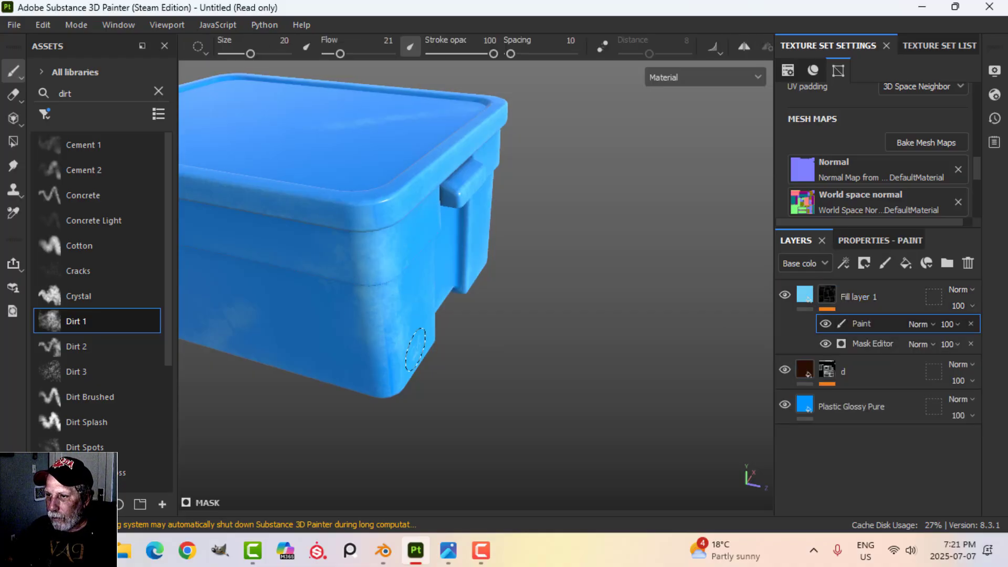
pyautogui.keyDown('alt'); pyautogui.moveTo(453, 374); pyautogui.dragTo(562, 371); pyautogui.keyUp('alt')
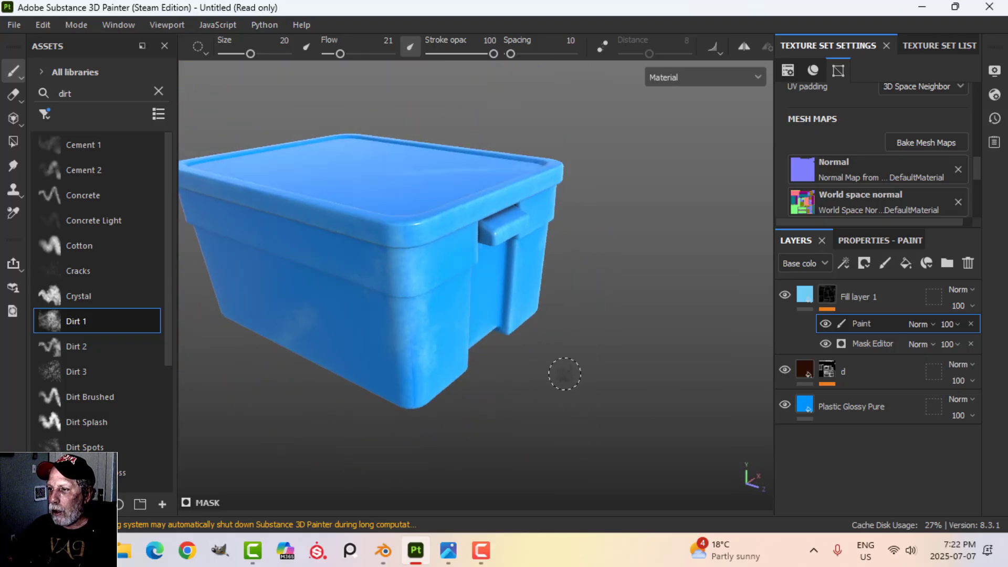
# Set the Plastic Glossy Pure layer's base color to the slightly darker blue 058AE9 and raise its roughness slightly.
pyautogui.click(808, 413)
pyautogui.scroll(-2, 864, 420)
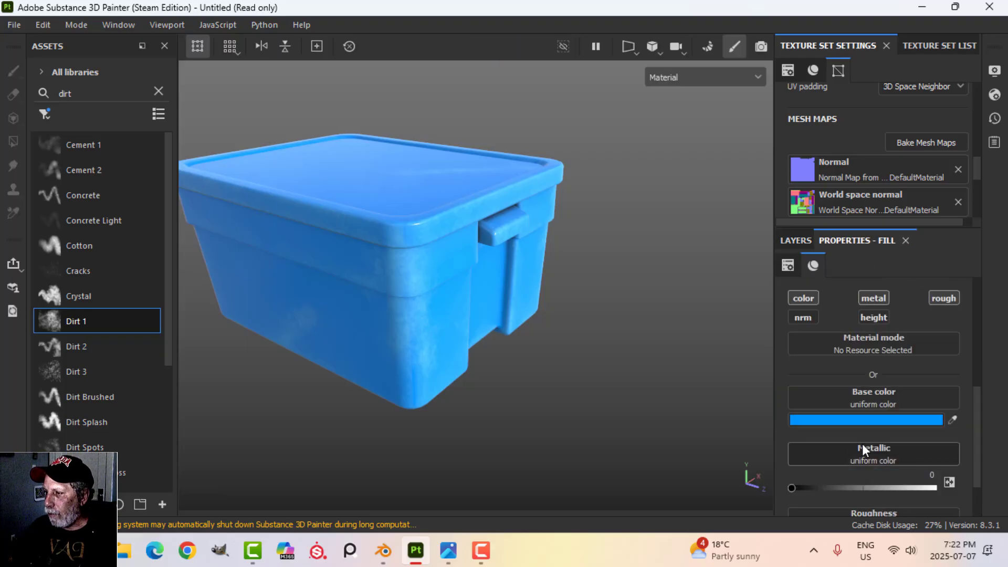
pyautogui.click(862, 418)
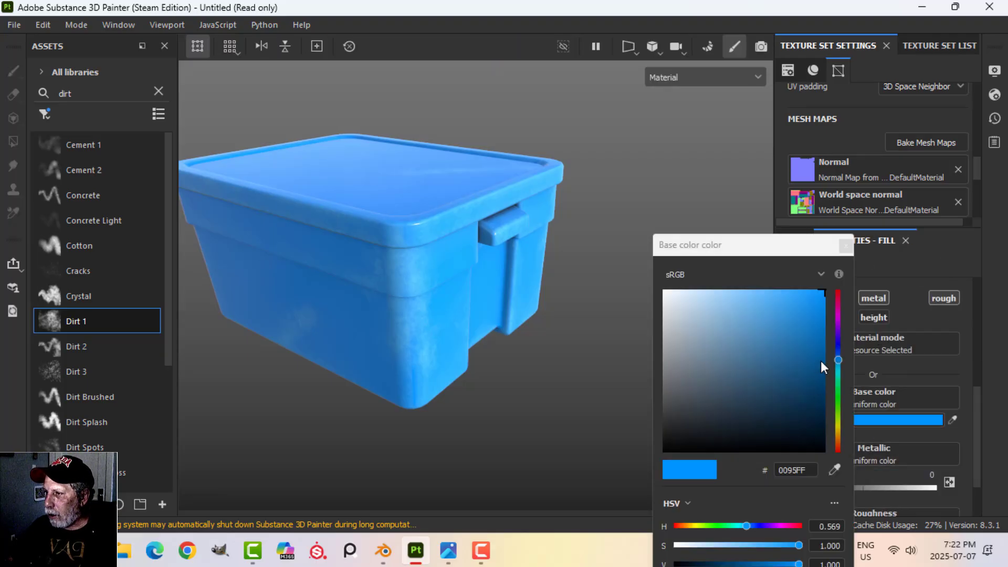
pyautogui.click(821, 303)
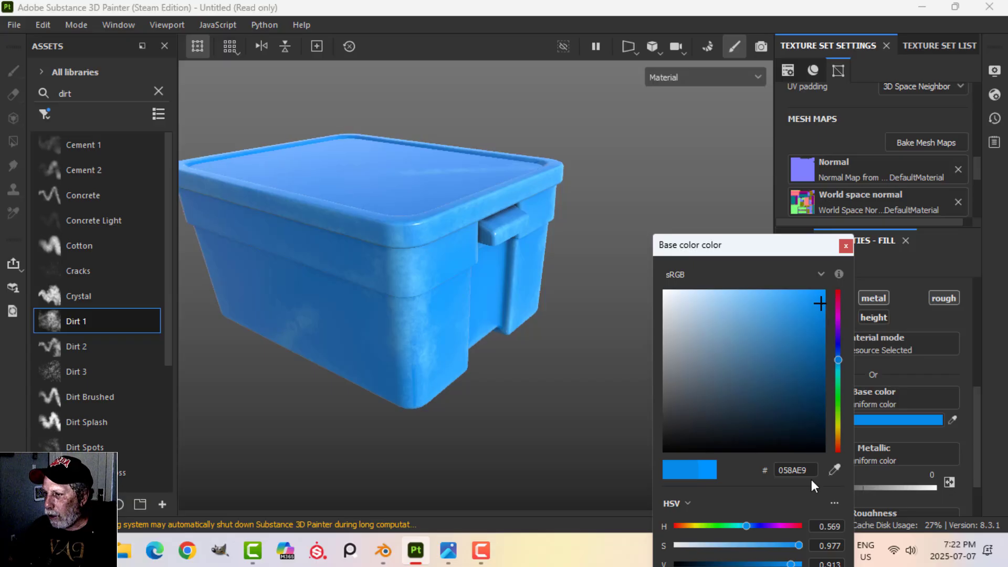
pyautogui.click(845, 246)
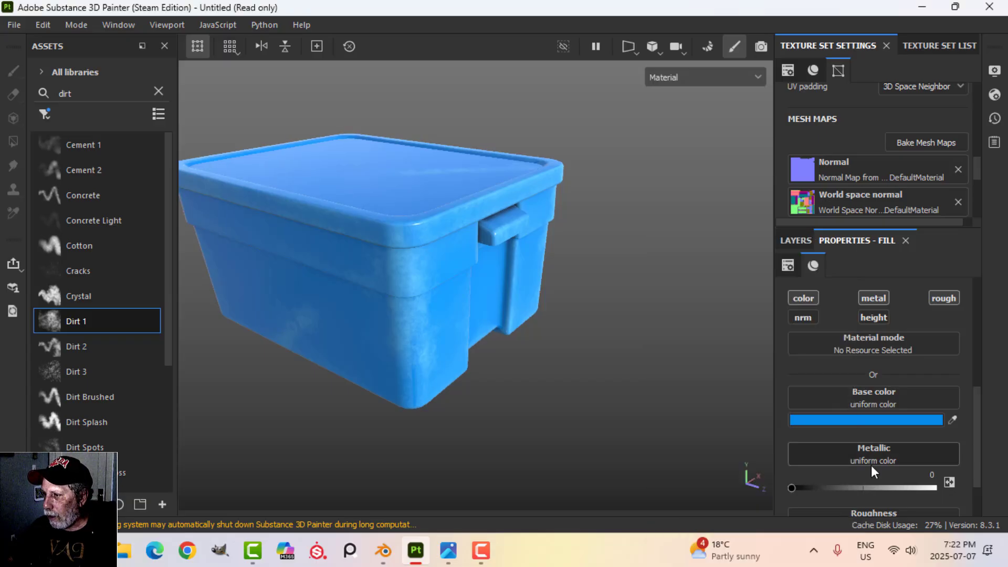
pyautogui.scroll(-2, 871, 465)
pyautogui.moveTo(815, 494); pyautogui.dragTo(823, 492)
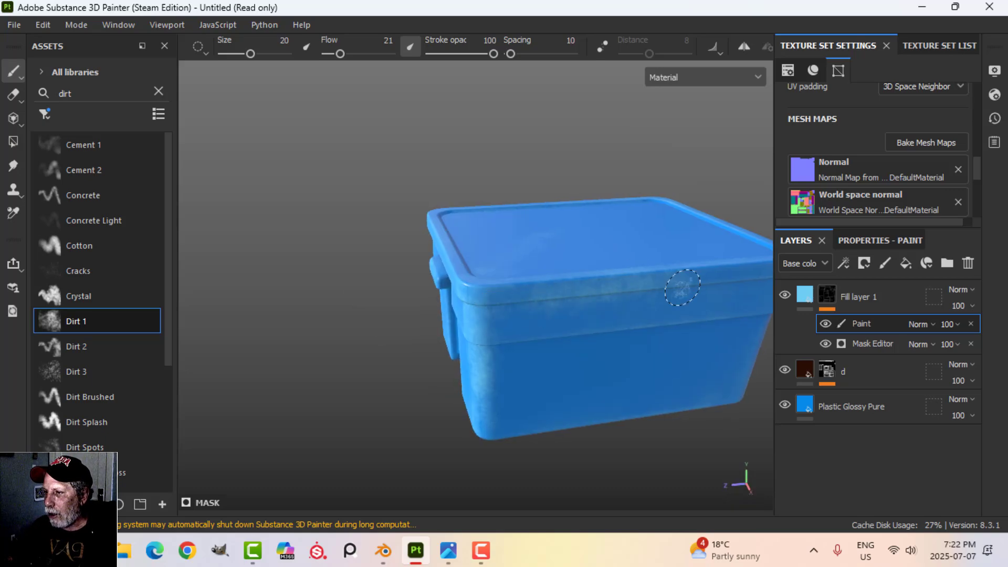
# Select the dust fill layer and switch the 3D view to an orthographic view looking straight down on the lid.
pyautogui.moveTo(719, 290)
pyautogui.keyDown('alt'); pyautogui.mouseDown()
pyautogui.moveTo(607, 361)
pyautogui.moveTo(589, 361)
pyautogui.moveTo(584, 338)
pyautogui.moveTo(540, 341)
pyautogui.moveTo(540, 322)
pyautogui.moveTo(432, 303)
pyautogui.mouseUp(); pyautogui.keyUp('alt')
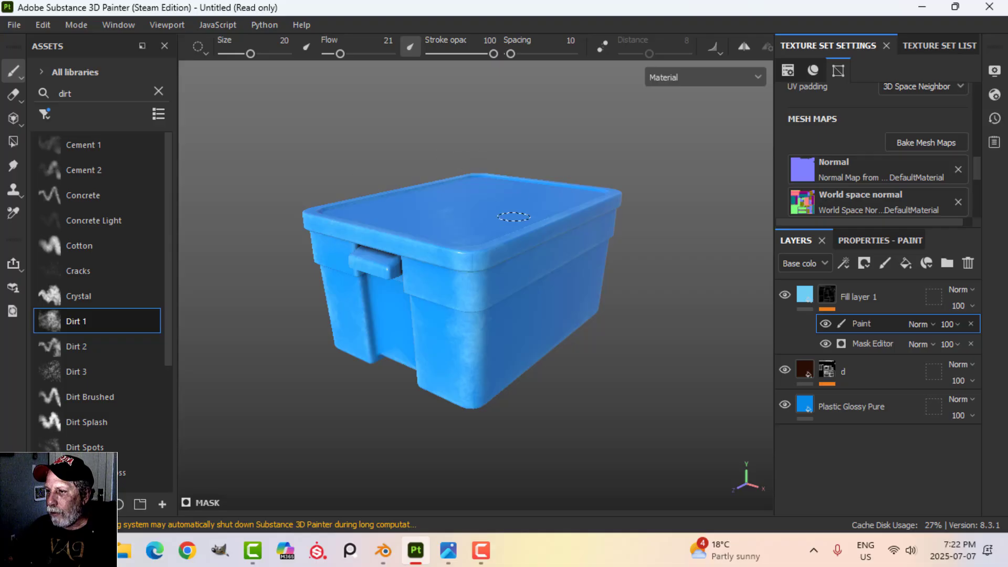
pyautogui.keyDown('alt'); pyautogui.moveTo(456, 264); pyautogui.dragTo(525, 285); pyautogui.keyUp('alt')
pyautogui.click(803, 299)
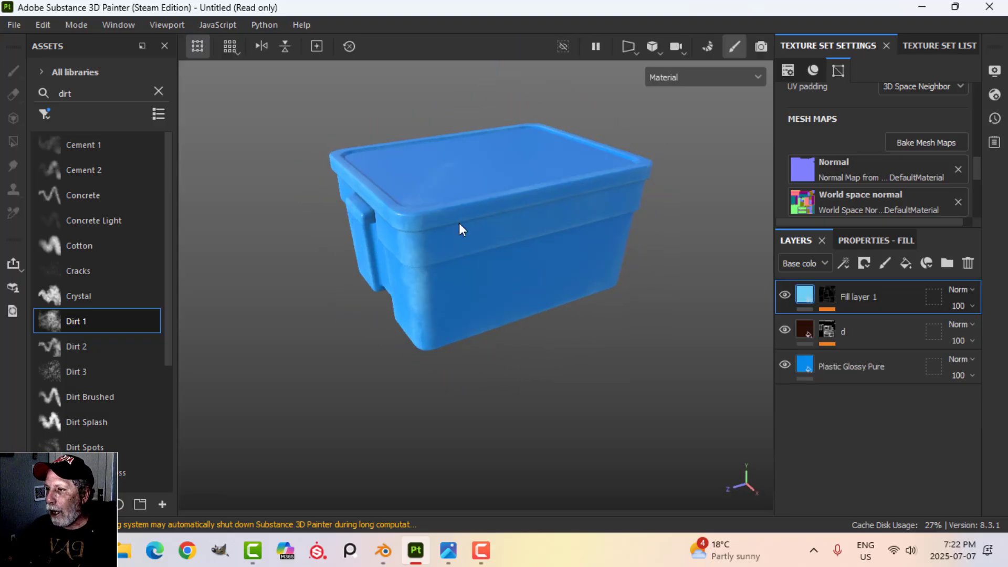
pyautogui.keyDown('alt'); pyautogui.moveTo(480, 236); pyautogui.dragTo(470, 284); pyautogui.keyUp('alt')
pyautogui.click(661, 52)
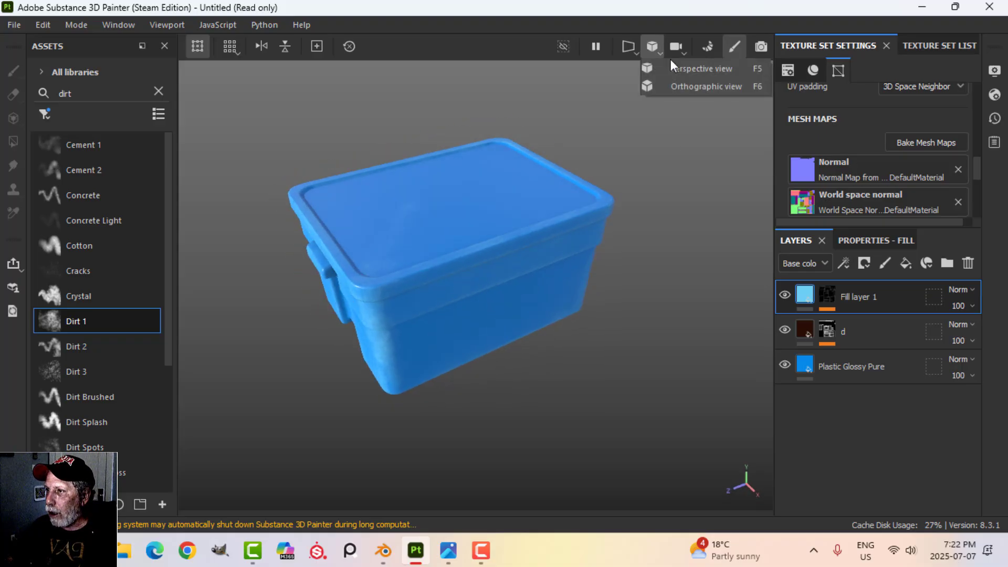
pyautogui.click(688, 83)
pyautogui.keyDown('alt'); pyautogui.moveTo(558, 232); pyautogui.dragTo(525, 254); pyautogui.keyUp('alt')
pyautogui.keyDown('alt'); pyautogui.moveTo(566, 143); pyautogui.dragTo(553, 324, button='middle'); pyautogui.keyUp('alt')
pyautogui.scroll(2, 550, 287)
pyautogui.scroll(-1, 546, 285)
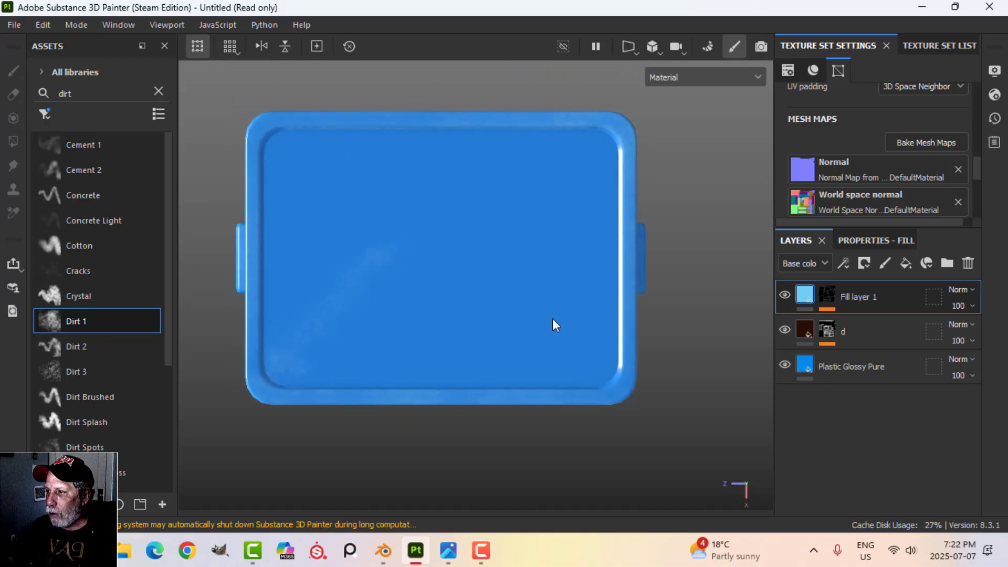
# Add a new fill layer above the dust layer with only its color channel active.
pyautogui.click(905, 262)
pyautogui.click(882, 240)
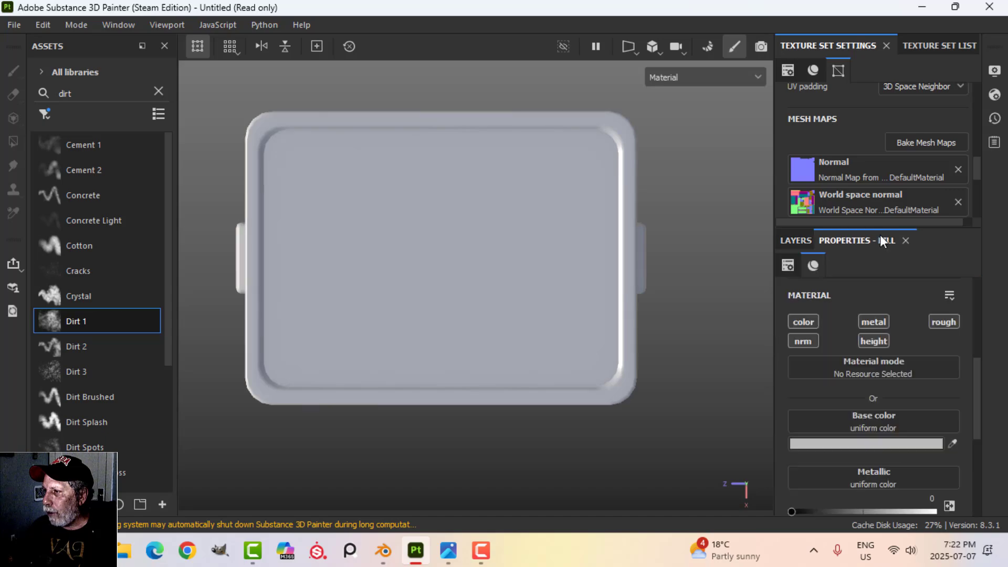
pyautogui.click(803, 321)
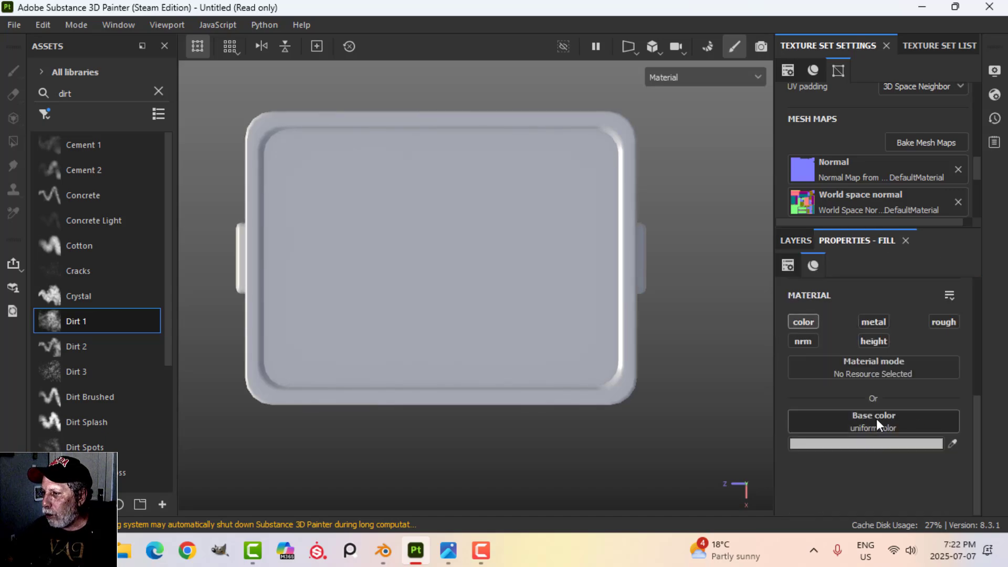
# Import EvidenceLabel.jpg from the LABELS AND DECALS folder as a texture into the library 'your_assets'.
pyautogui.click(162, 504)
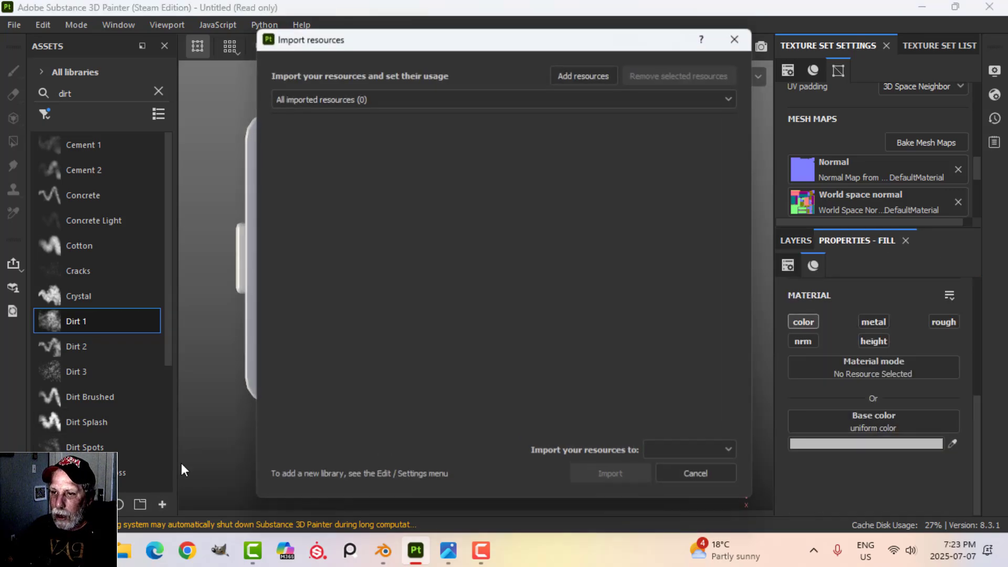
pyautogui.click(577, 75)
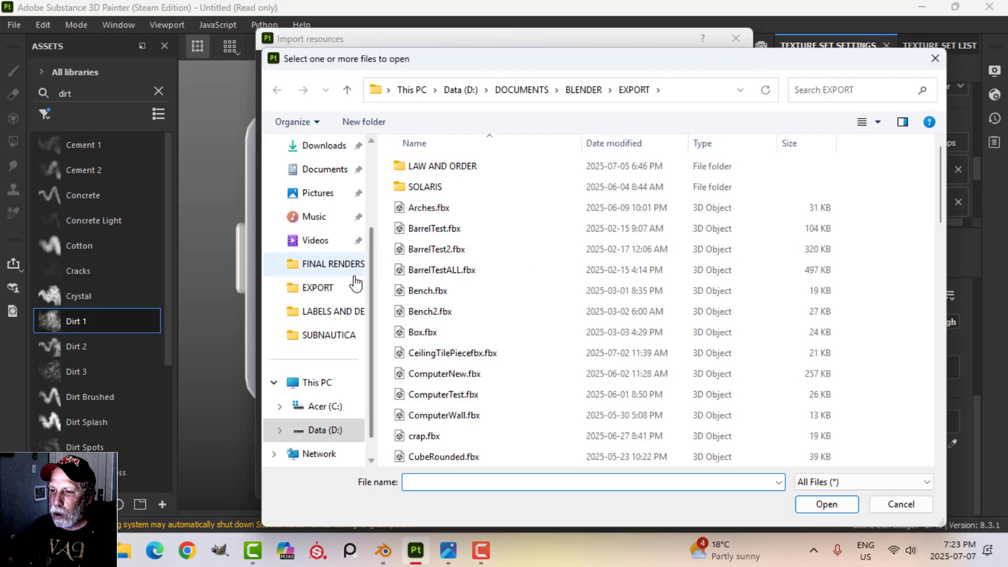
pyautogui.click(330, 311)
pyautogui.scroll(-10, 542, 356)
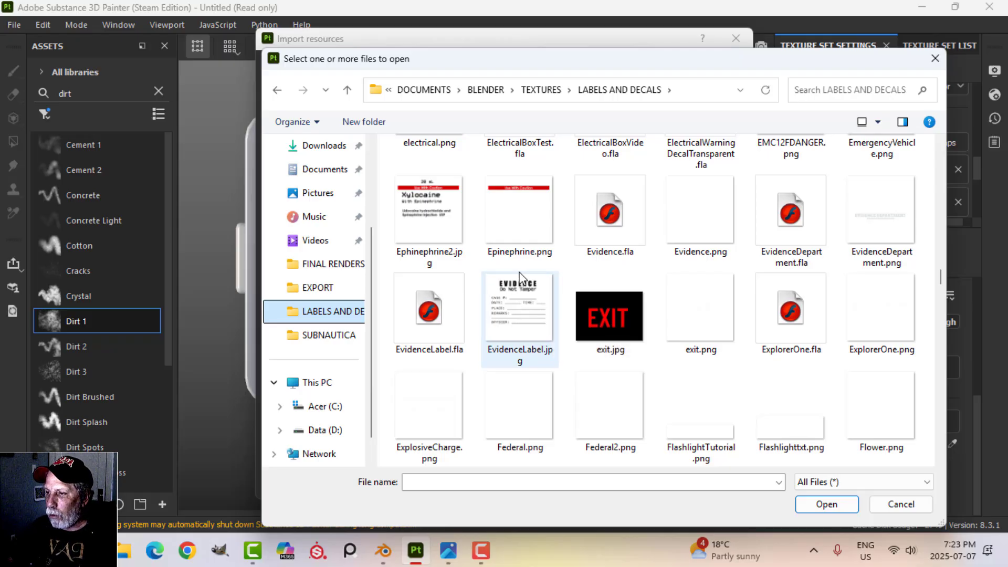
pyautogui.click(521, 314)
pyautogui.click(828, 504)
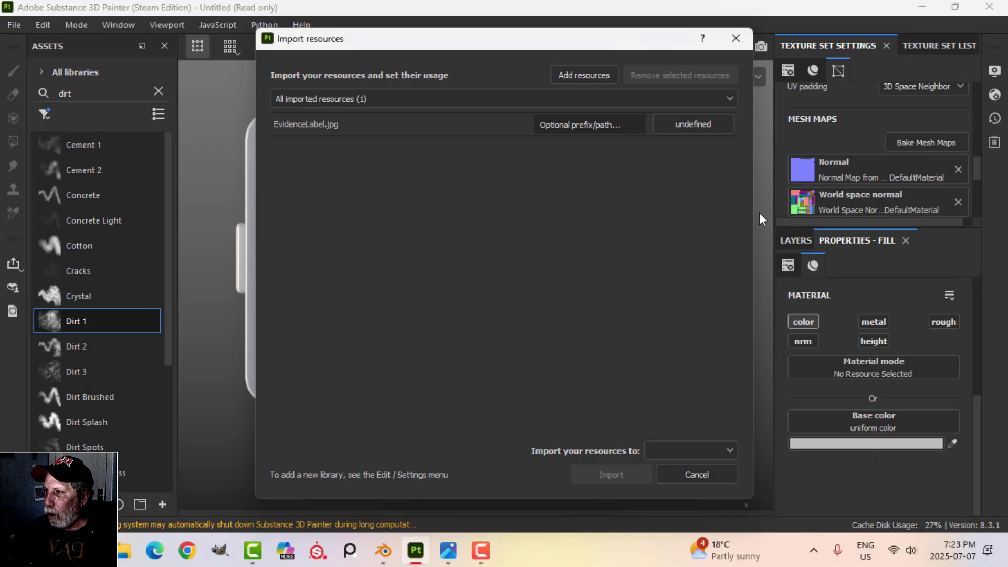
pyautogui.click(698, 126)
pyautogui.click(713, 177)
pyautogui.click(692, 446)
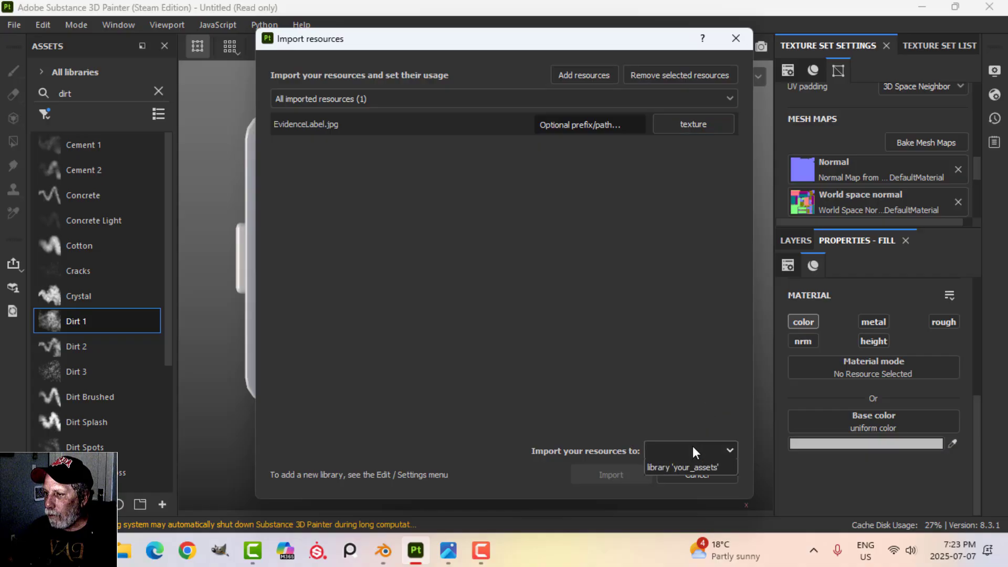
pyautogui.click(672, 466)
pyautogui.click(619, 470)
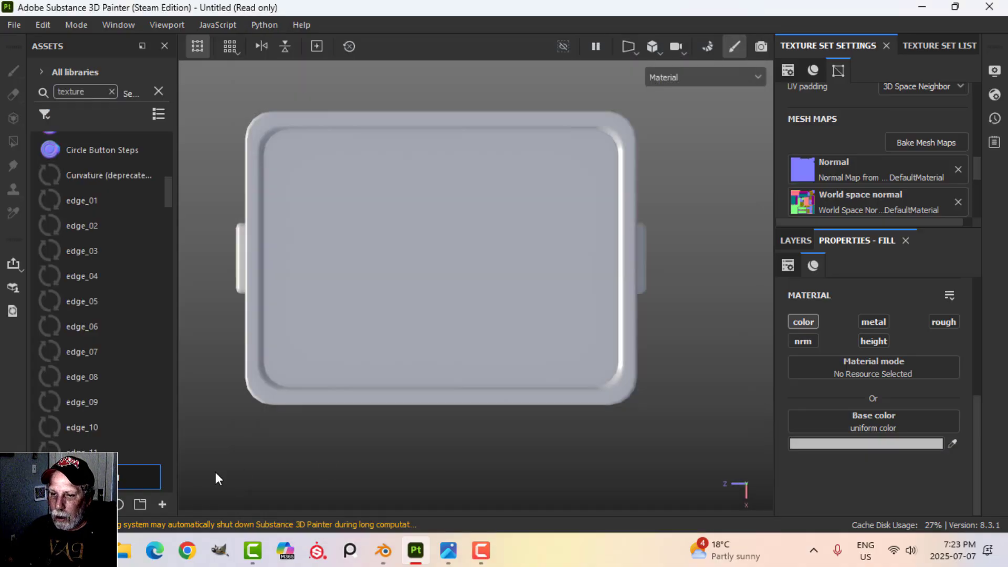
# Assign the EvidenceLabel texture as the base color of the new fill layer.
pyautogui.moveTo(139, 476); pyautogui.dragTo(873, 431)
pyautogui.scroll(-2, 492, 284)
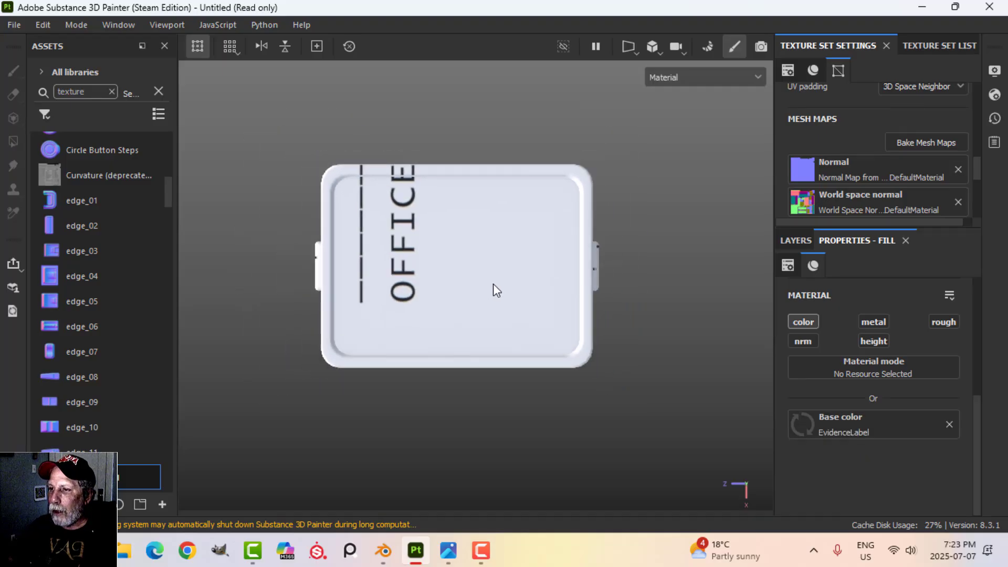
pyautogui.keyDown('alt'); pyautogui.moveTo(493, 283); pyautogui.dragTo(509, 304); pyautogui.keyUp('alt')
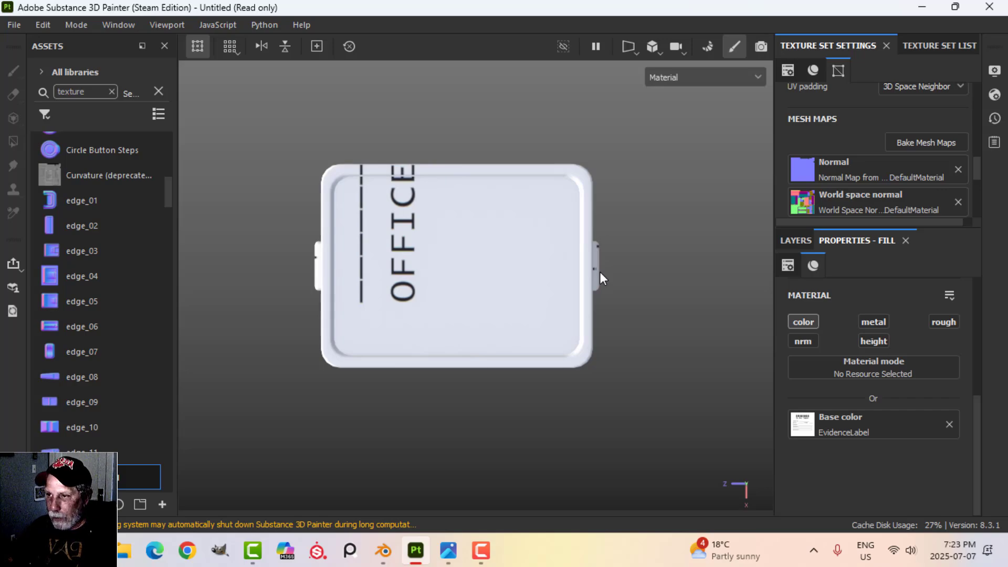
# Show the 3D and 2D views together and shrink the evidence label to roughly the lid's UV island, at a tiling of about 2.99.
pyautogui.press('F1')
pyautogui.scroll(-1, 632, 273)
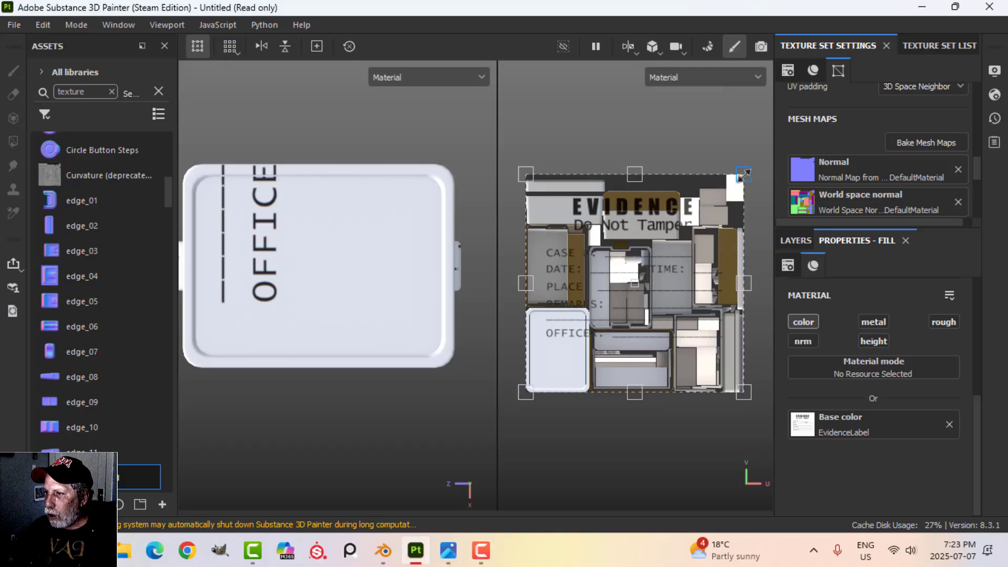
pyautogui.moveTo(744, 174); pyautogui.dragTo(558, 317)
pyautogui.keyDown('shift'); pyautogui.moveTo(556, 321); pyautogui.dragTo(557, 319); pyautogui.keyUp('shift')
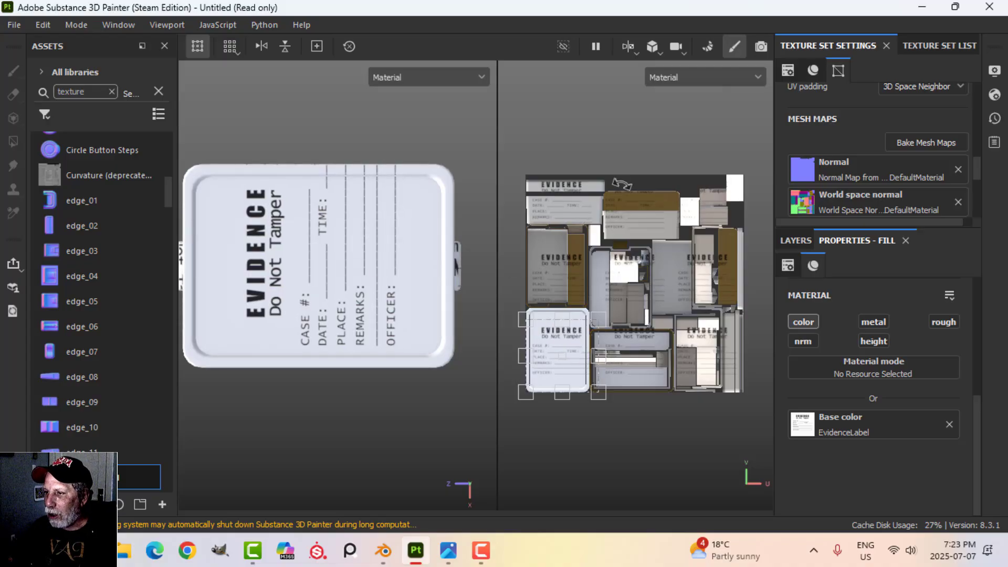
# Set the label fill layer's UV Wrap to None.
pyautogui.scroll(5, 881, 325)
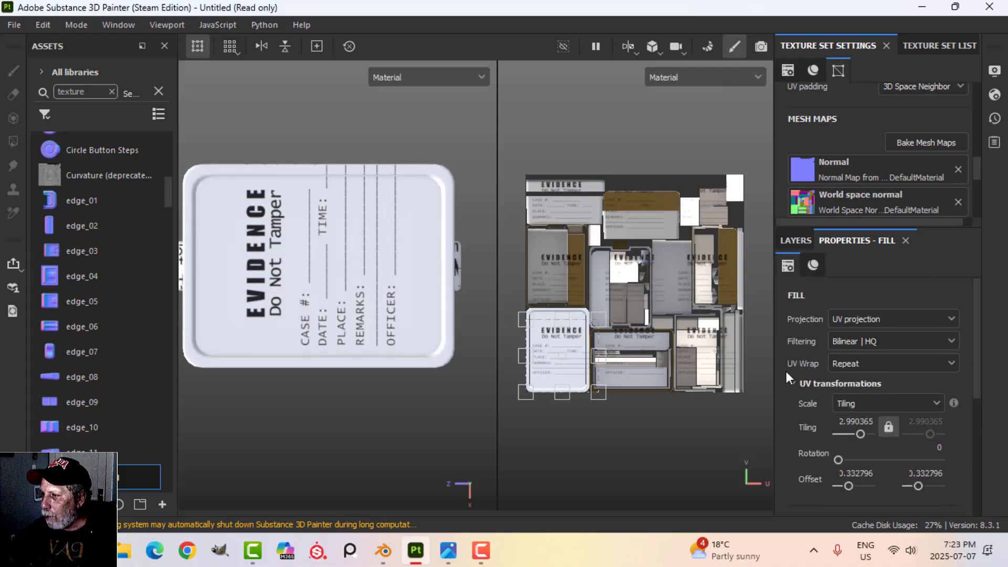
pyautogui.click(870, 364)
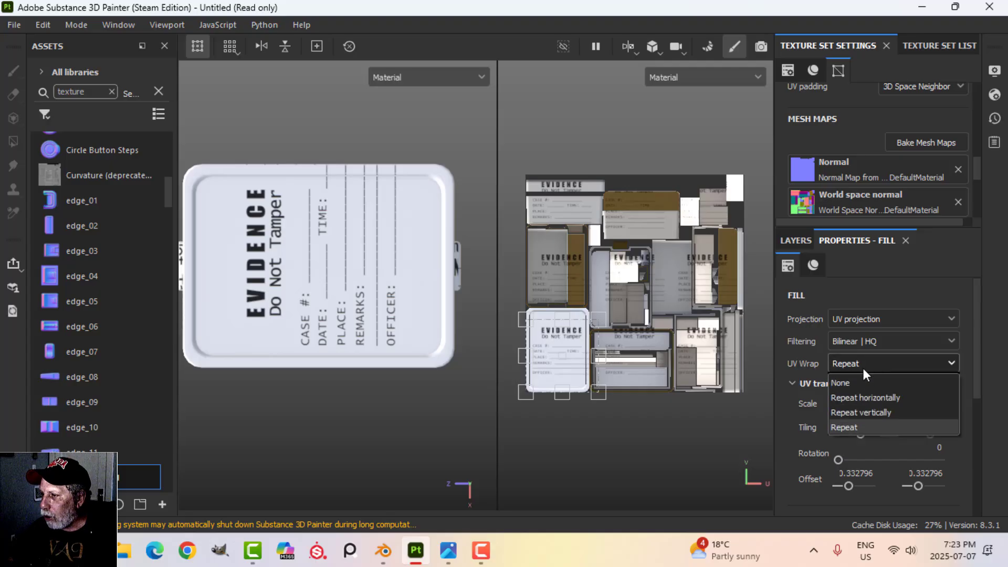
pyautogui.click(853, 383)
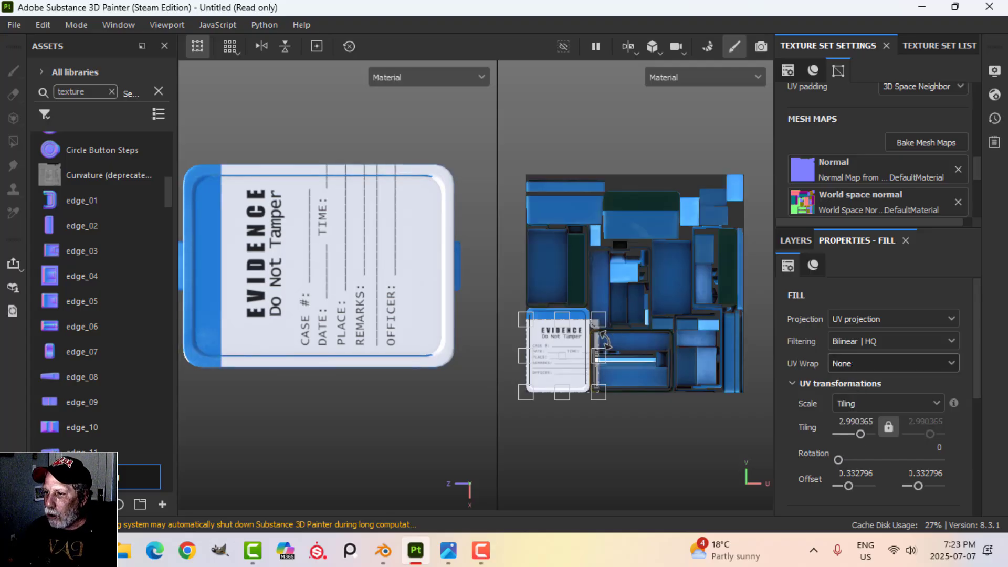
# Scale the evidence label down further within the lid's UV island to a tiling of about 4.71.
pyautogui.scroll(4, 603, 336)
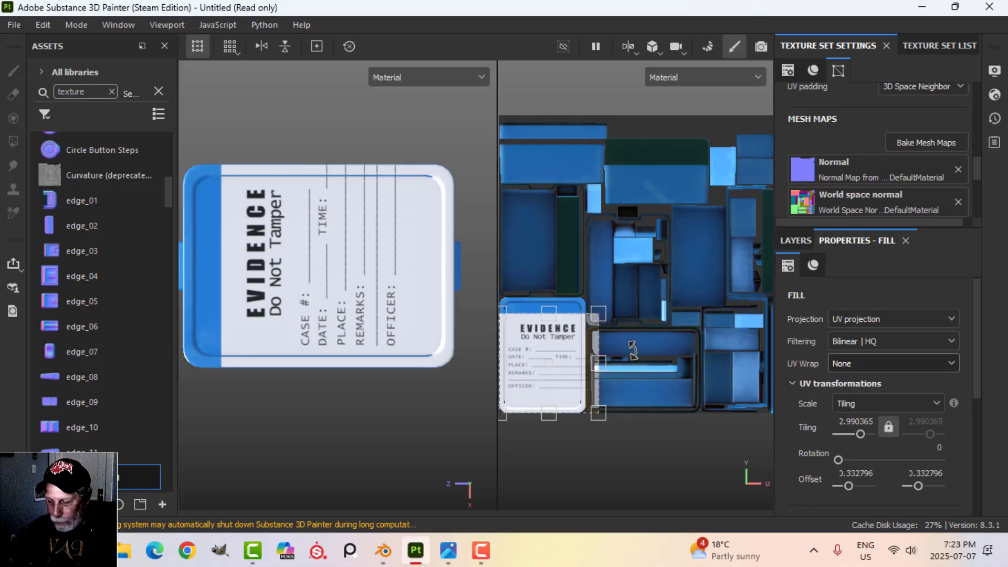
pyautogui.scroll(2, 697, 313)
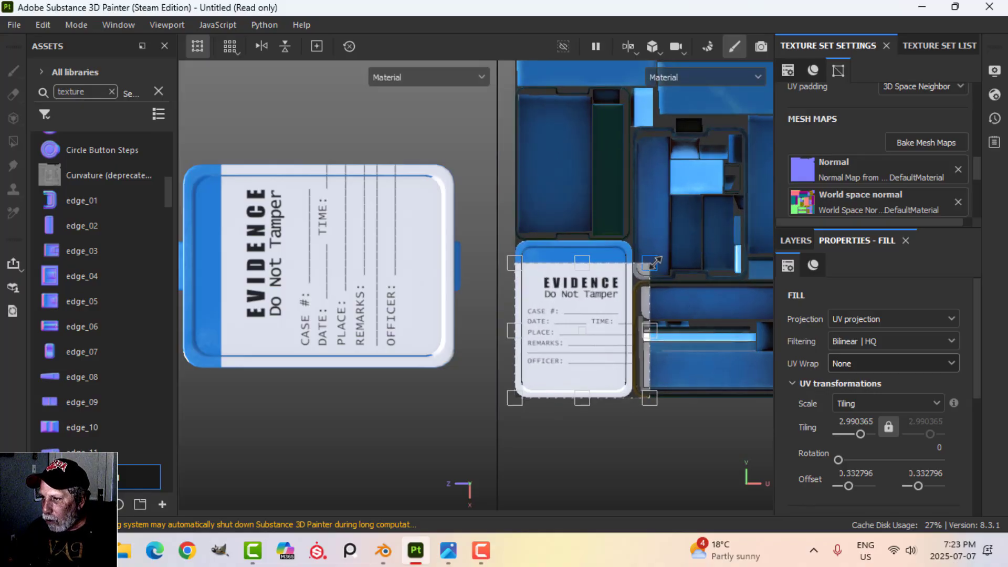
pyautogui.moveTo(655, 263); pyautogui.dragTo(582, 316)
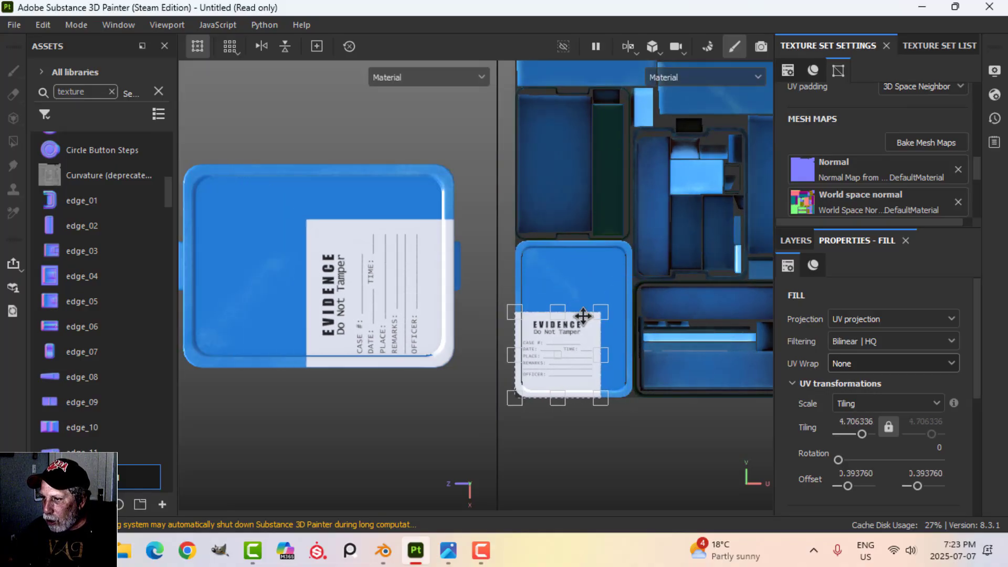
# Centre the evidence label on the lid's UV island and shrink it to a tiling of about 6.
pyautogui.moveTo(569, 351); pyautogui.dragTo(587, 312)
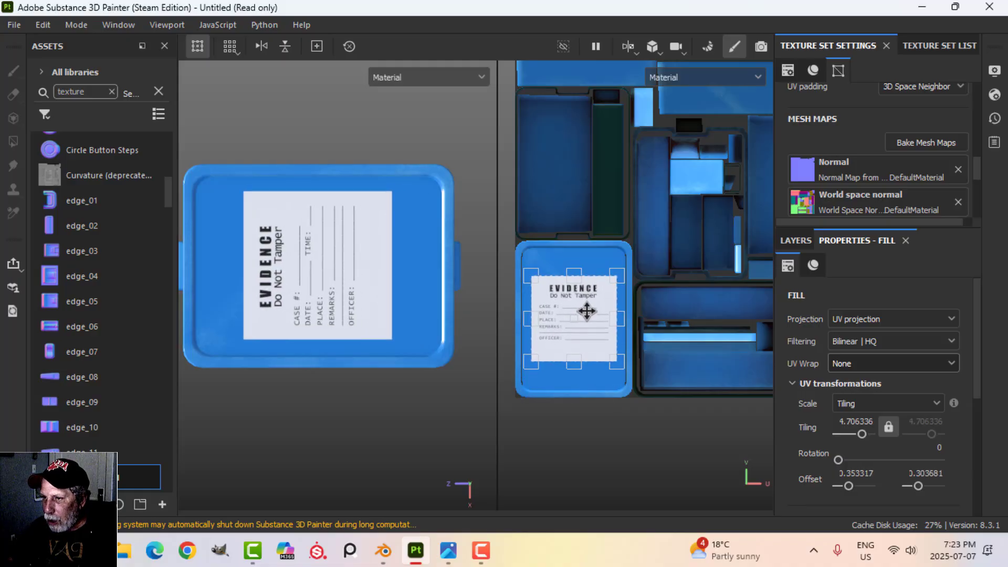
pyautogui.moveTo(612, 278); pyautogui.dragTo(586, 305)
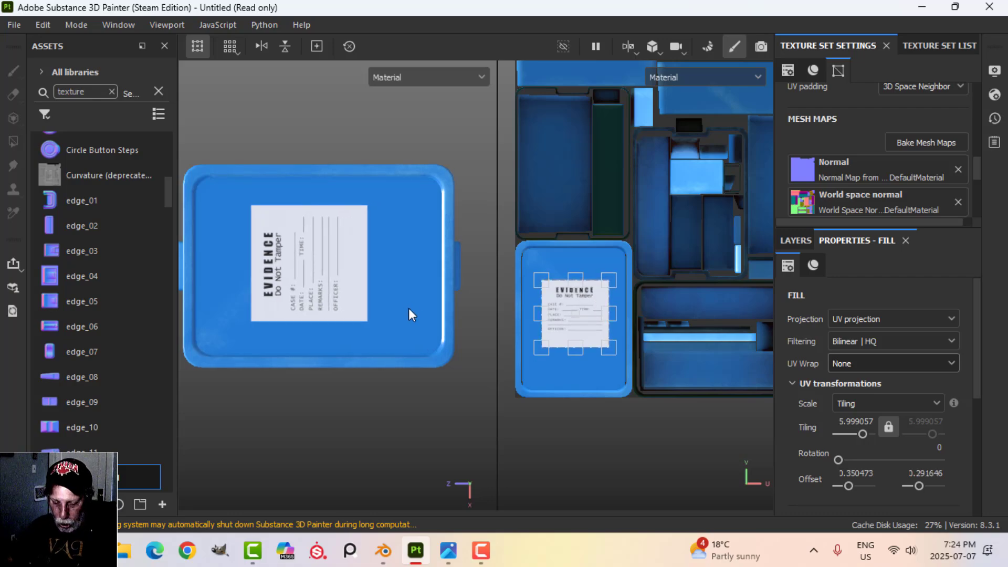
# Switch the 3D camera to perspective view with the bin seen at an angle.
pyautogui.keyDown('alt'); pyautogui.moveTo(408, 307); pyautogui.dragTo(362, 252); pyautogui.keyUp('alt')
pyautogui.click(659, 44)
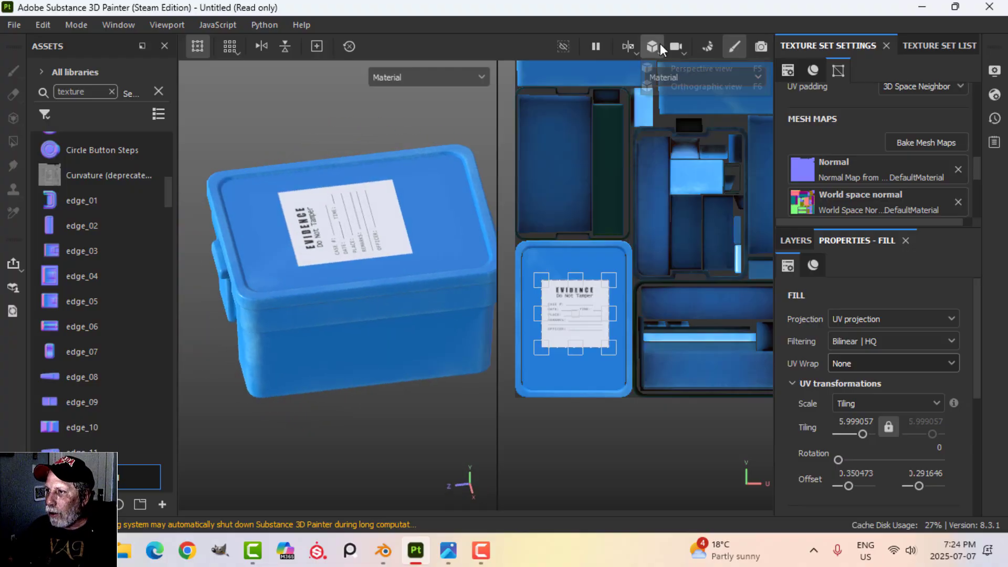
pyautogui.click(687, 67)
# Stretch the label to a tiling of about 5.65 by 5.68 and rotate it about 2.5 degrees on the lid.
pyautogui.keyDown('alt'); pyautogui.moveTo(423, 247); pyautogui.dragTo(341, 336); pyautogui.keyUp('alt')
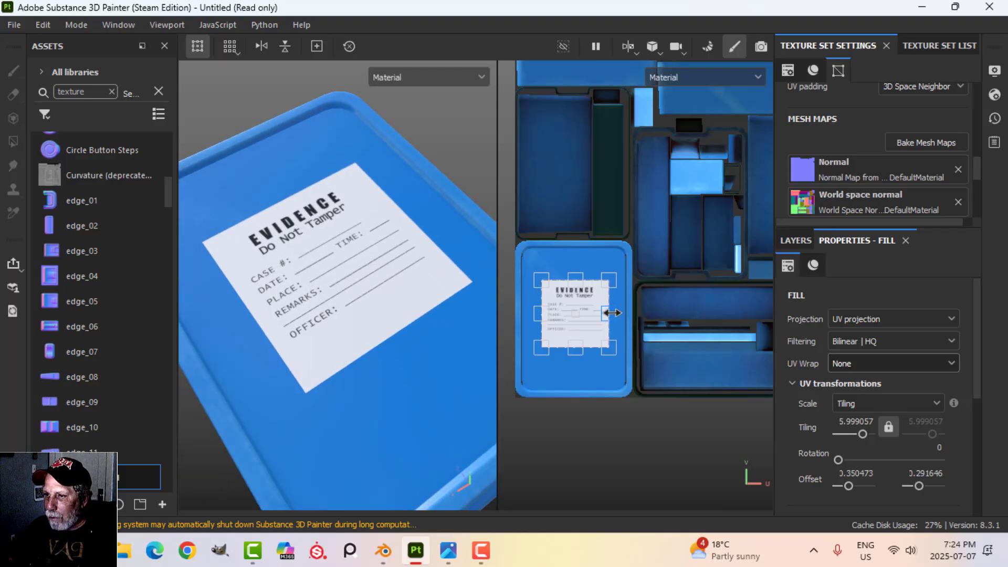
pyautogui.moveTo(610, 312); pyautogui.dragTo(607, 352)
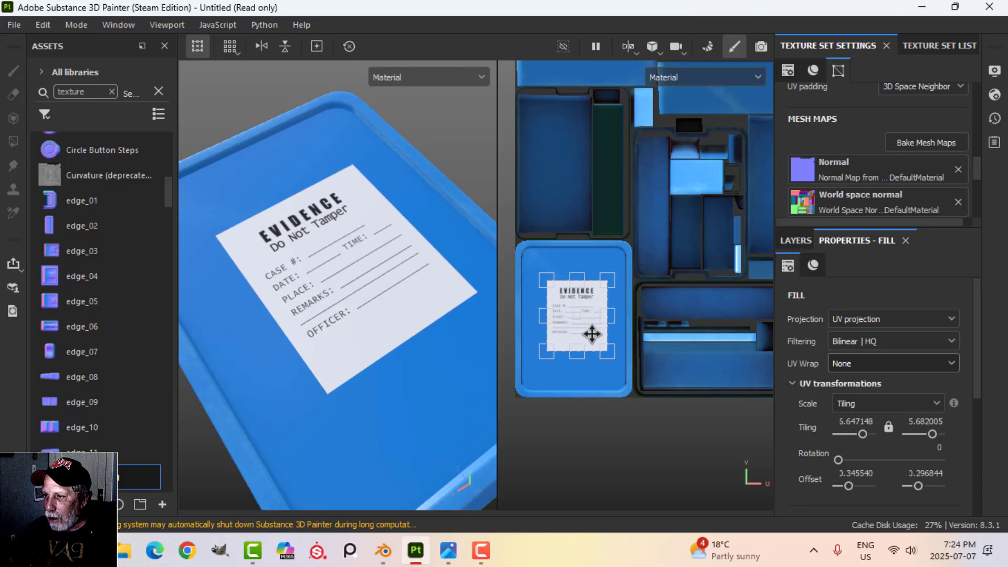
pyautogui.moveTo(629, 267); pyautogui.dragTo(627, 264)
pyautogui.keyDown('alt'); pyautogui.moveTo(430, 290); pyautogui.dragTo(360, 268); pyautogui.keyUp('alt')
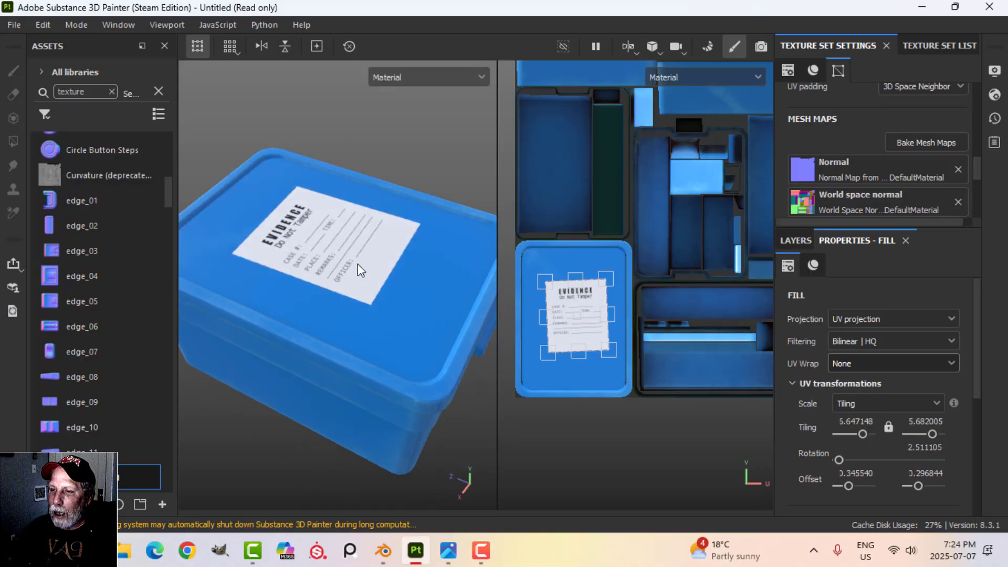
pyautogui.keyDown('alt'); pyautogui.moveTo(360, 269); pyautogui.dragTo(366, 288, button='right'); pyautogui.keyUp('alt')
pyautogui.keyDown('alt'); pyautogui.moveTo(367, 289); pyautogui.dragTo(387, 257); pyautogui.keyUp('alt')
# Rename the evidence label's fill layer as l.
pyautogui.click(789, 241)
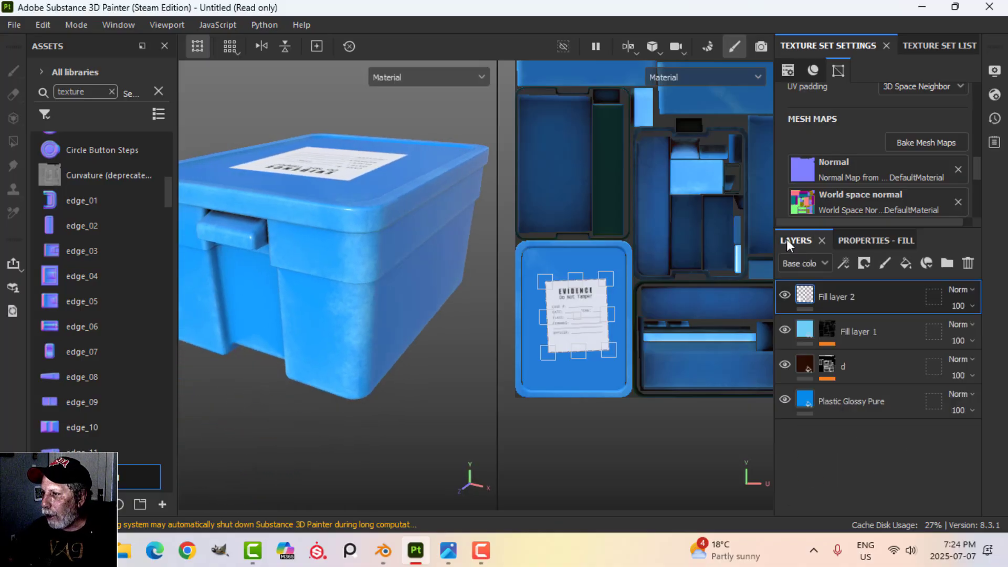
pyautogui.click(815, 327)
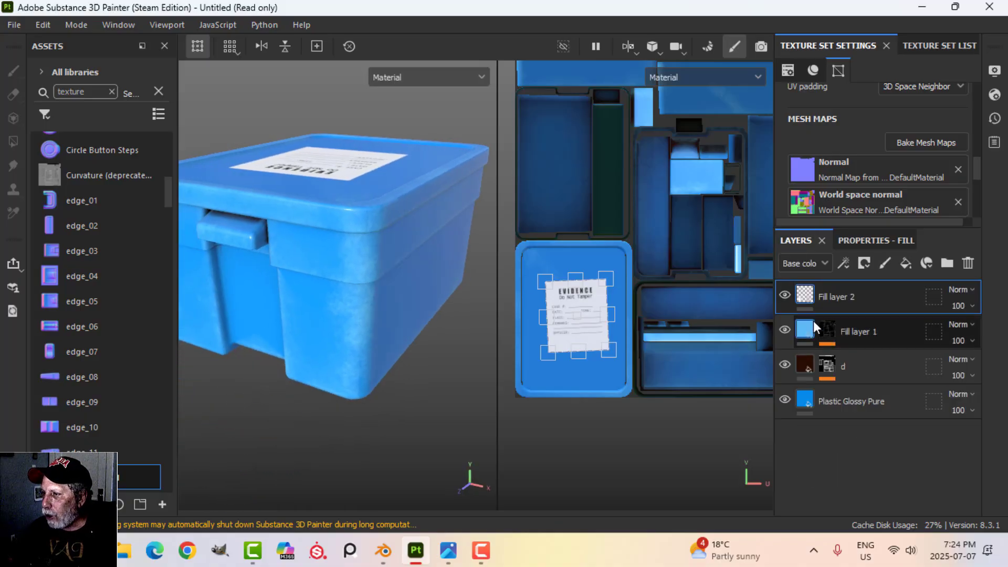
pyautogui.doubleClick(840, 295)
pyautogui.write('l')
pyautogui.press('Return')
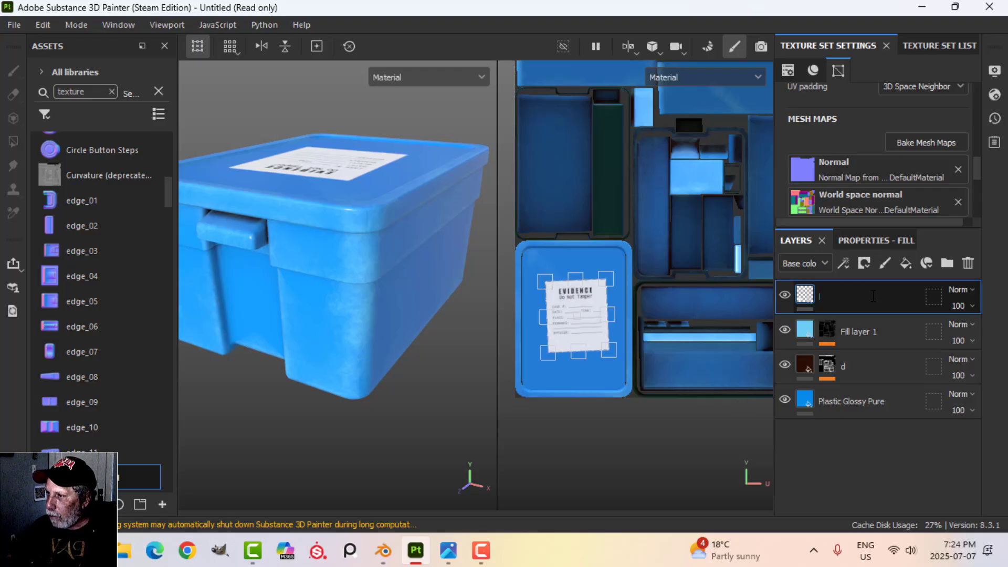
# Add a fill layer that affects only the height channel, with a height of about -0.13.
pyautogui.click(905, 263)
pyautogui.click(893, 241)
pyautogui.scroll(-4, 920, 435)
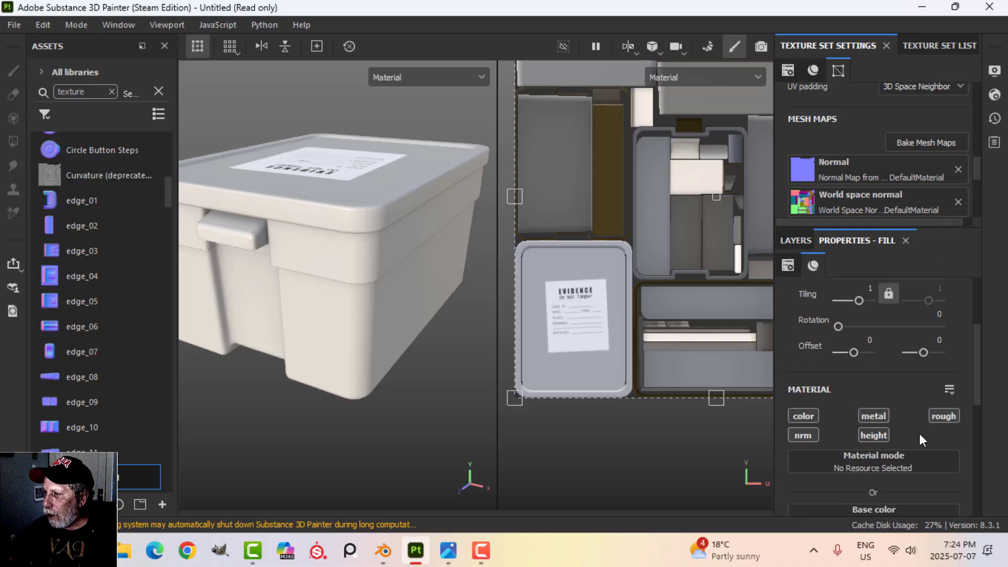
pyautogui.click(874, 435)
pyautogui.scroll(-3, 921, 412)
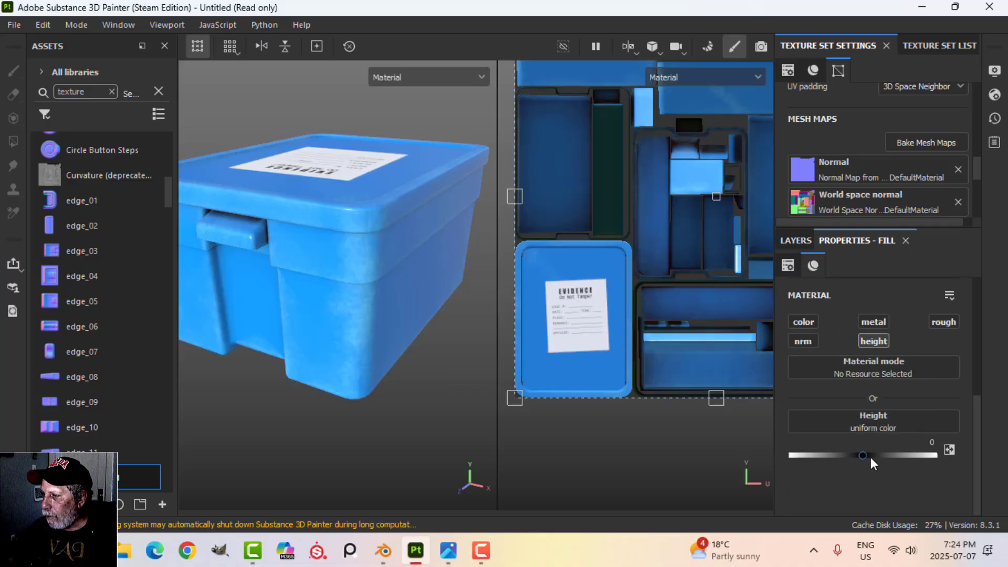
pyautogui.moveTo(860, 454); pyautogui.dragTo(853, 455)
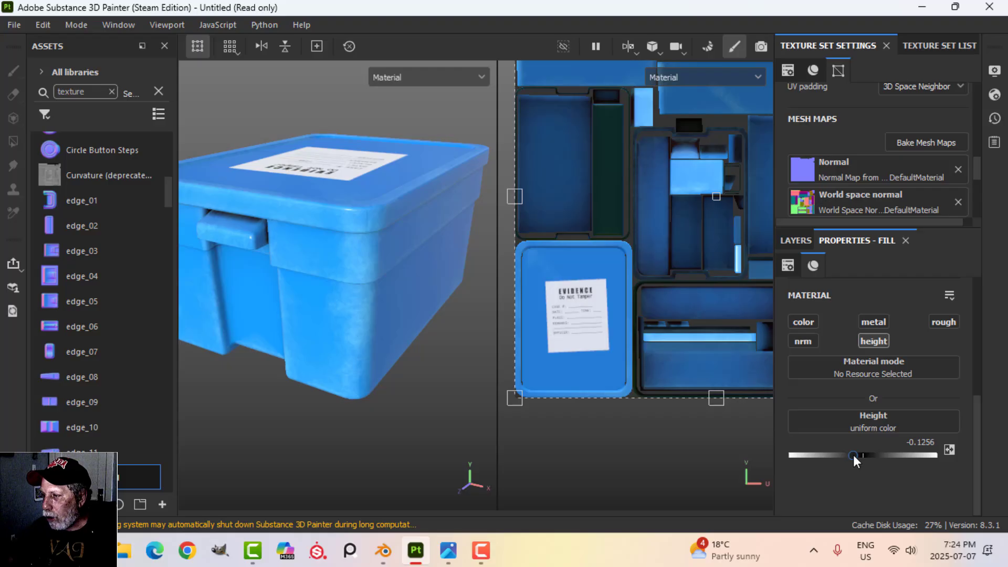
# Give the height layer a black mask with a fill effect using the Grunge Scratches Rough texture.
pyautogui.click(796, 240)
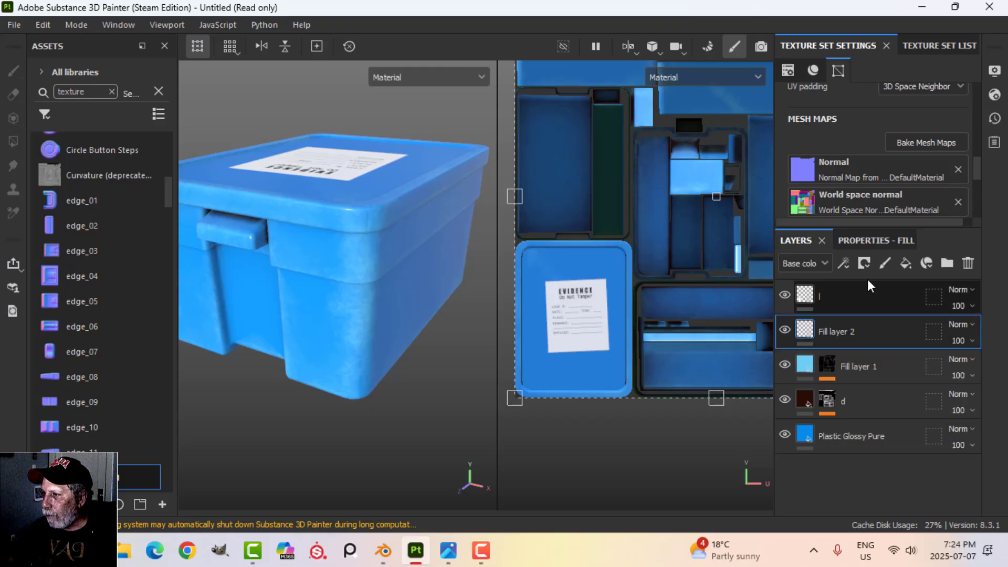
pyautogui.click(864, 263)
pyautogui.click(878, 298)
pyautogui.click(843, 263)
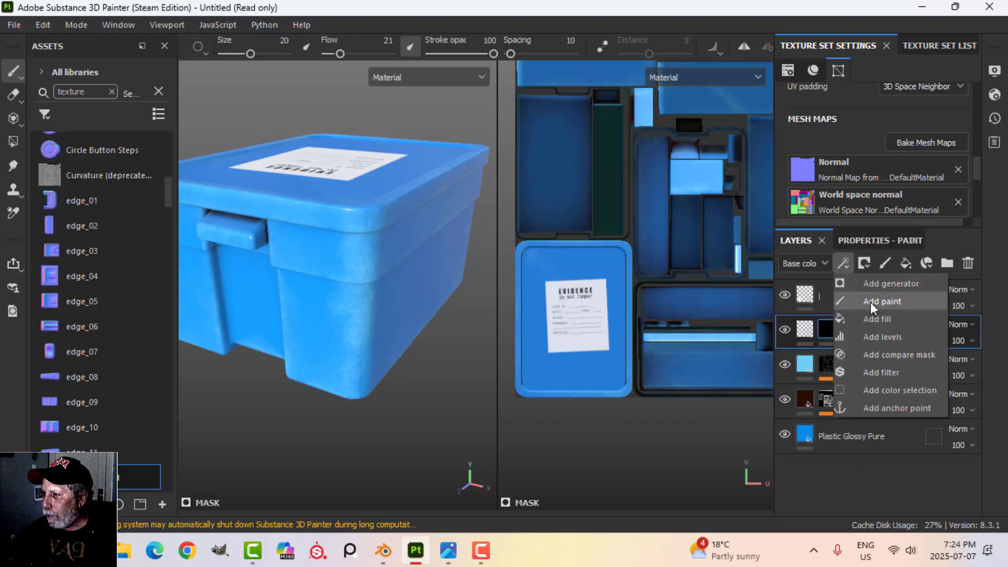
pyautogui.click(869, 241)
pyautogui.click(870, 348)
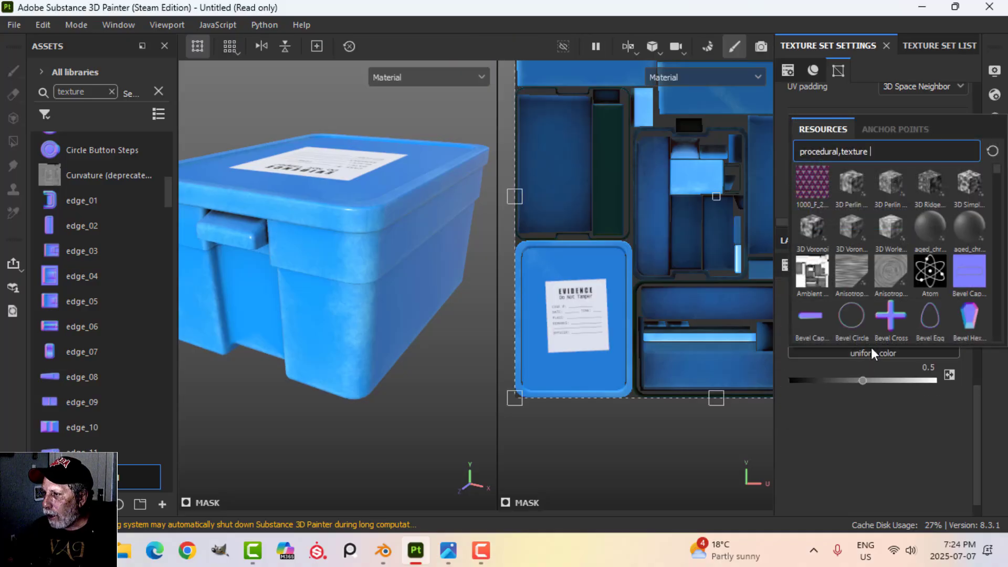
pyautogui.write('scra')
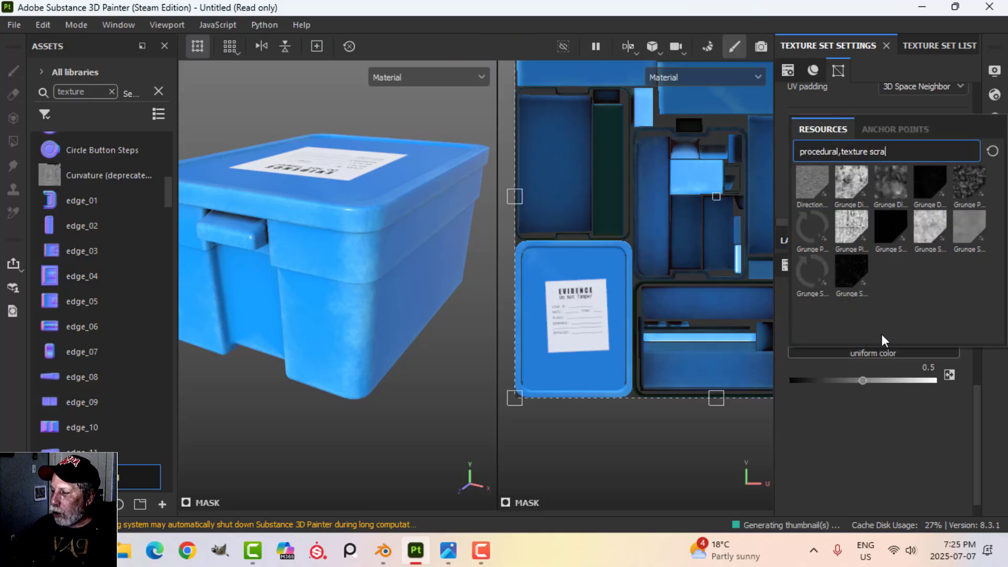
pyautogui.click(848, 264)
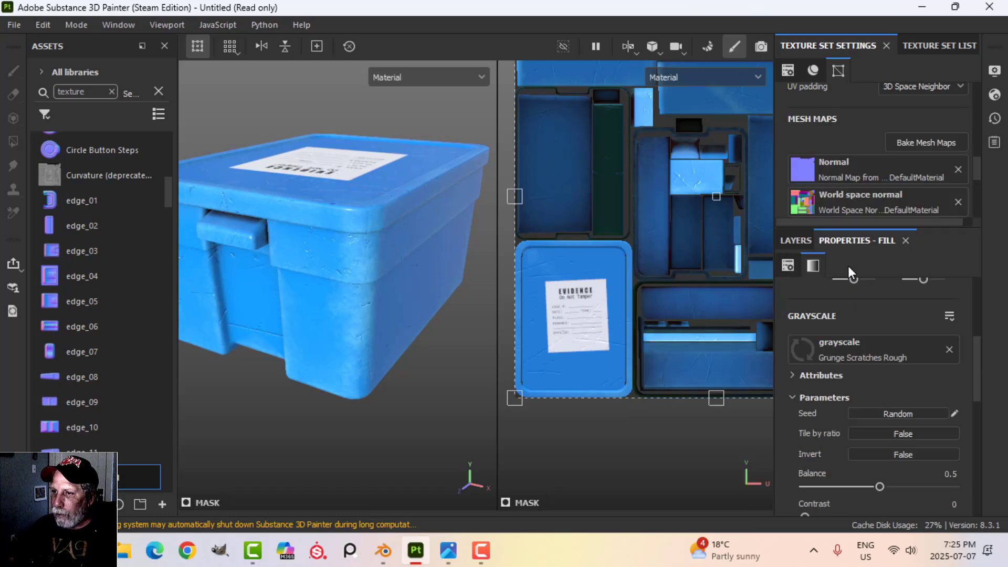
# Set the scratch texture's Balance to 0.2.
pyautogui.keyDown('alt'); pyautogui.moveTo(390, 299); pyautogui.dragTo(336, 304); pyautogui.keyUp('alt')
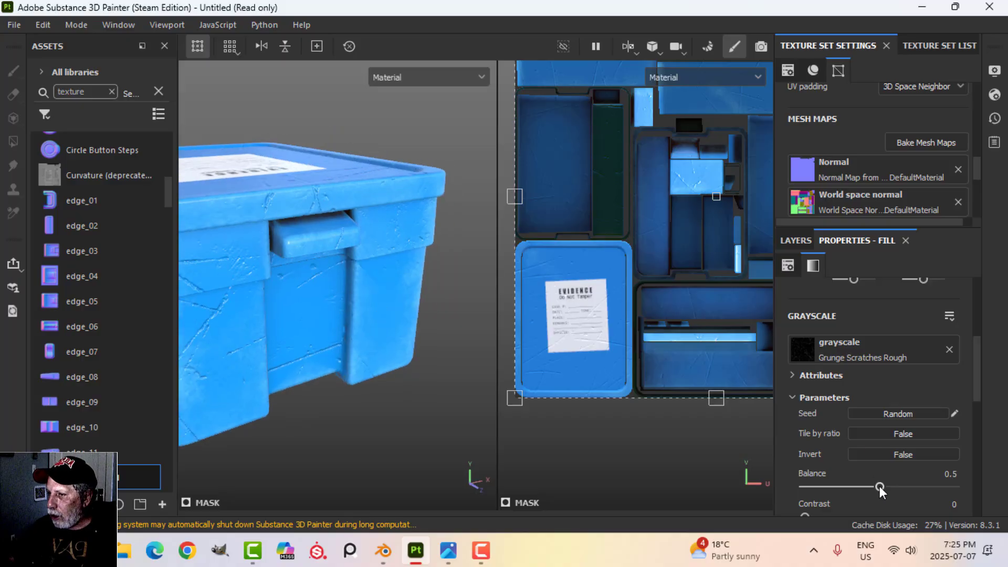
pyautogui.keyDown('alt'); pyautogui.moveTo(375, 330); pyautogui.dragTo(488, 352); pyautogui.keyUp('alt')
pyautogui.scroll(-3, 903, 454)
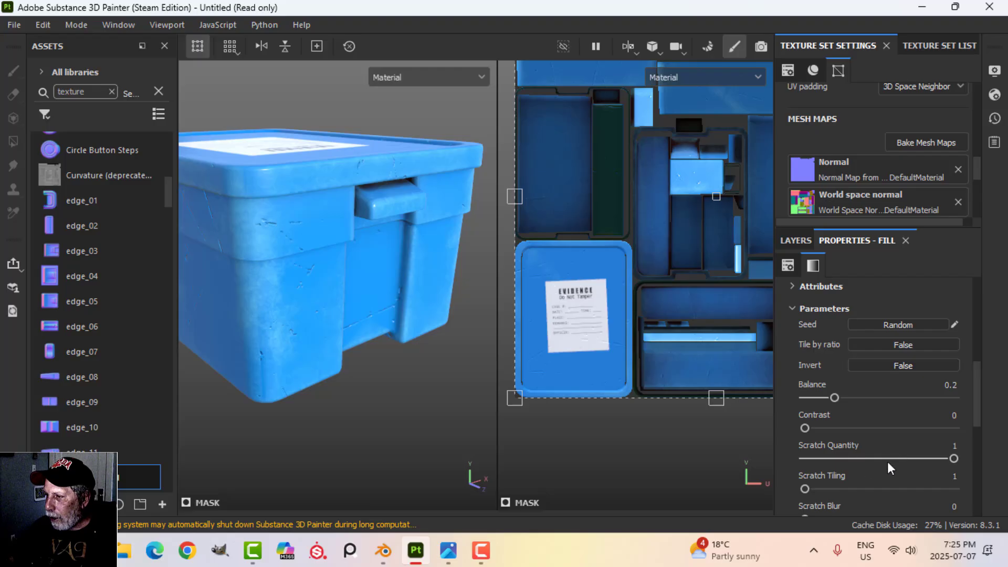
# Set the scratches' quantity to 0.47, blur to 0.15 and width to 0.24.
pyautogui.moveTo(958, 457); pyautogui.dragTo(881, 459)
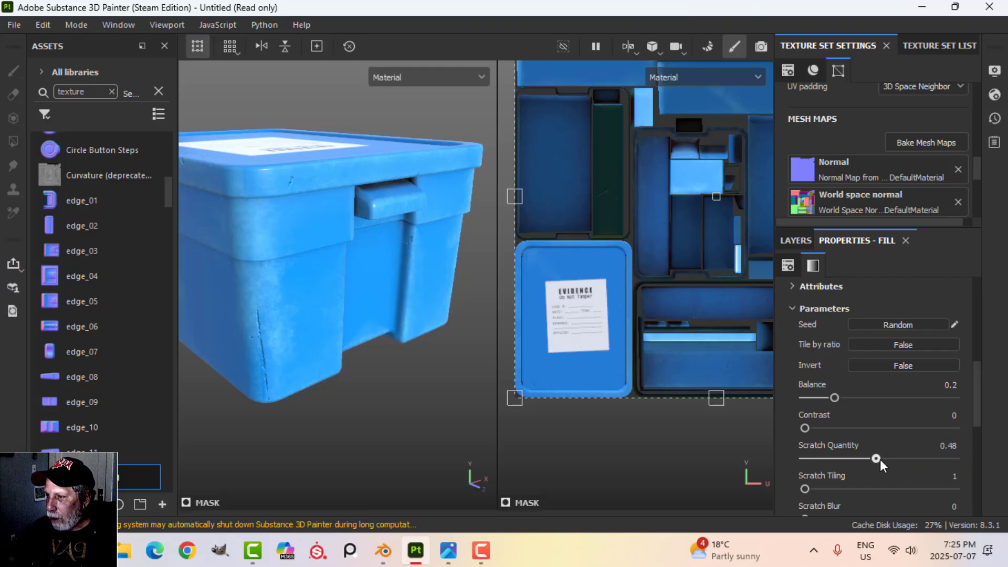
pyautogui.scroll(-1, 877, 451)
pyautogui.moveTo(881, 505); pyautogui.dragTo(843, 505)
pyautogui.moveTo(803, 475); pyautogui.dragTo(827, 475)
pyautogui.scroll(-2, 880, 458)
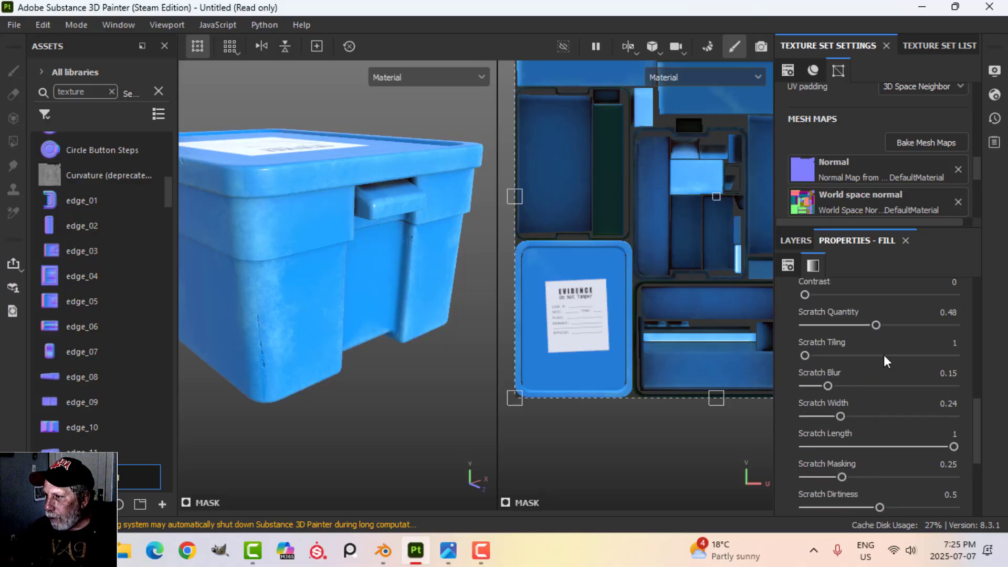
pyautogui.moveTo(875, 325)
pyautogui.mouseDown()
pyautogui.moveTo(862, 325)
pyautogui.moveTo(874, 325)
pyautogui.mouseUp()
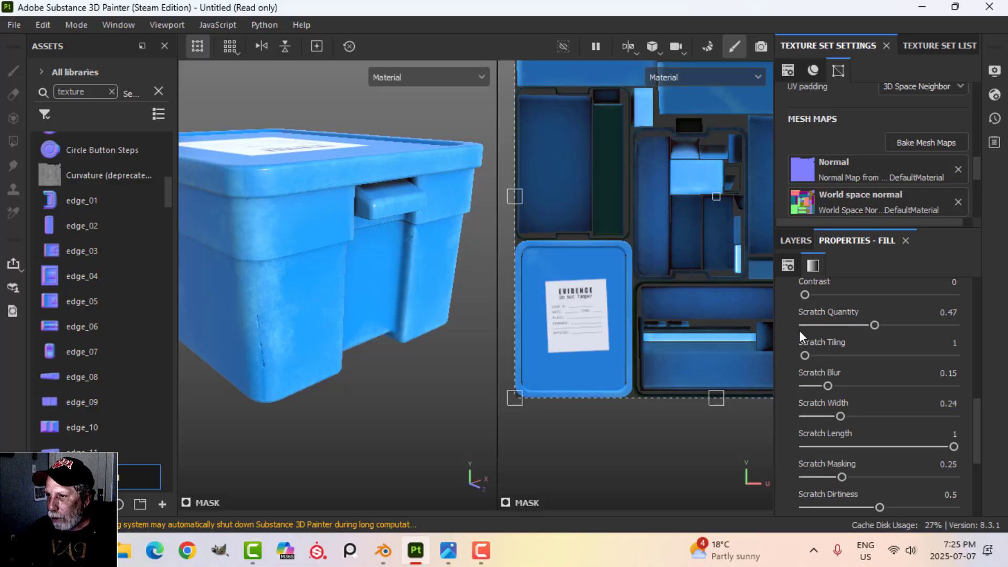
# Raise the Scratch Quantity to 0.53, checking the effect on the bin's corner and side.
pyautogui.keyDown('alt'); pyautogui.moveTo(380, 216); pyautogui.dragTo(346, 258); pyautogui.keyUp('alt')
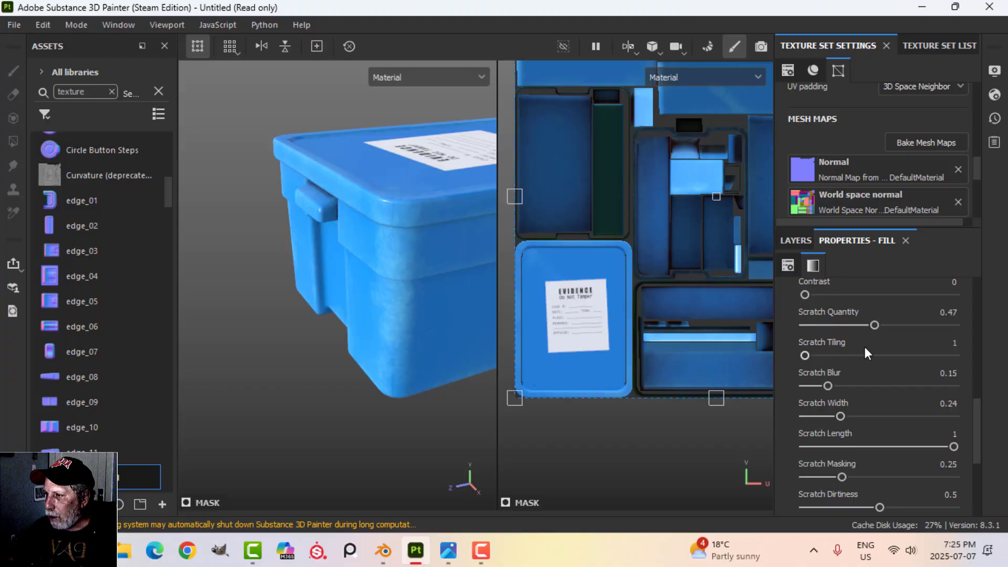
pyautogui.moveTo(873, 326); pyautogui.dragTo(882, 326)
pyautogui.keyDown('alt'); pyautogui.moveTo(361, 290); pyautogui.dragTo(319, 323, button='middle'); pyautogui.keyUp('alt')
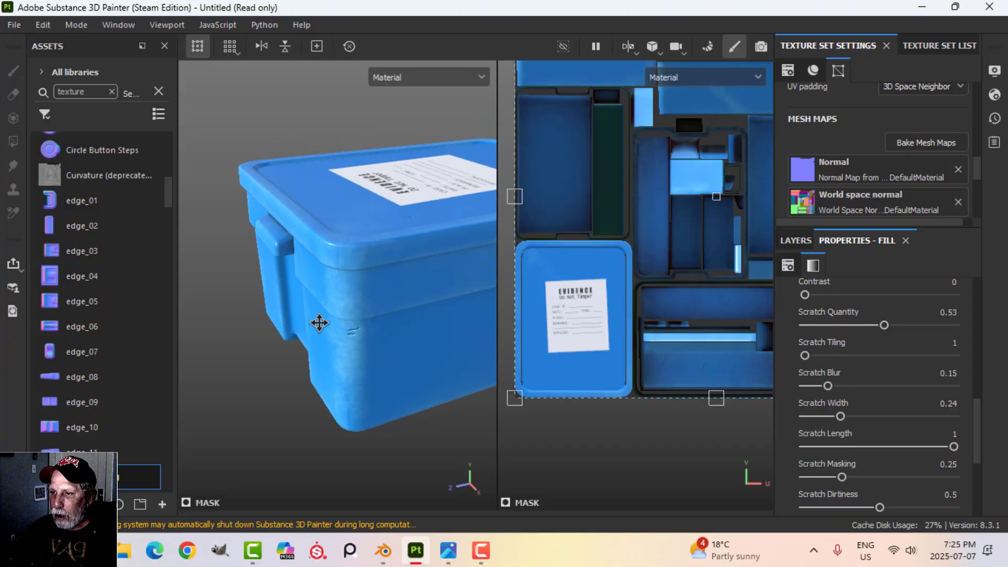
pyautogui.keyDown('alt'); pyautogui.moveTo(389, 298); pyautogui.dragTo(364, 295); pyautogui.keyUp('alt')
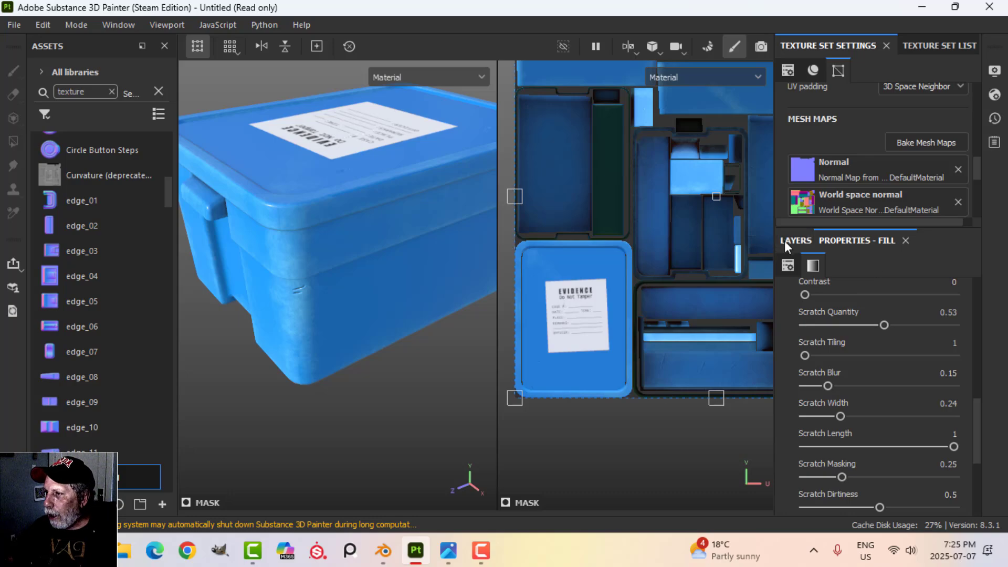
# Set the scratch fill layer's height to -0.07.
pyautogui.click(795, 240)
pyautogui.click(811, 331)
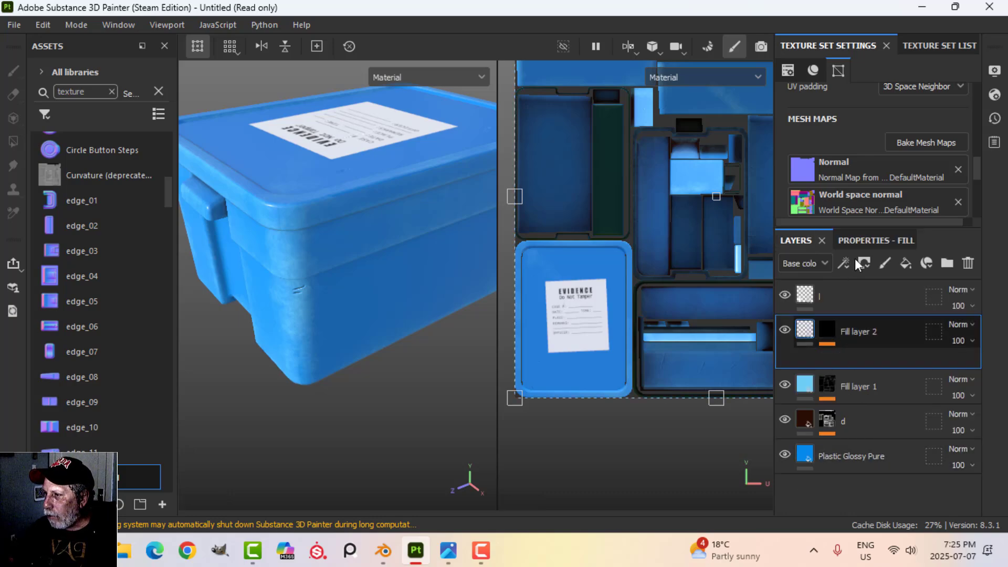
pyautogui.click(871, 237)
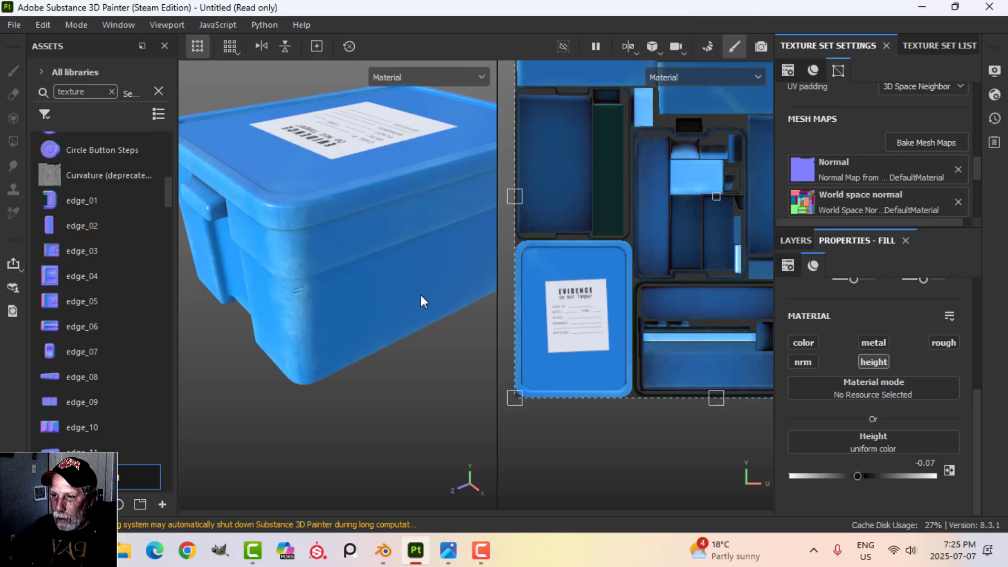
# Examine the softened scratches around the bin's sides, handle and lid.
pyautogui.scroll(-3, 389, 290)
pyautogui.scroll(3, 379, 291)
pyautogui.keyDown('alt'); pyautogui.moveTo(364, 301); pyautogui.dragTo(432, 288); pyautogui.keyUp('alt')
pyautogui.keyDown('alt'); pyautogui.moveTo(298, 324); pyautogui.dragTo(356, 321, button='middle'); pyautogui.keyUp('alt')
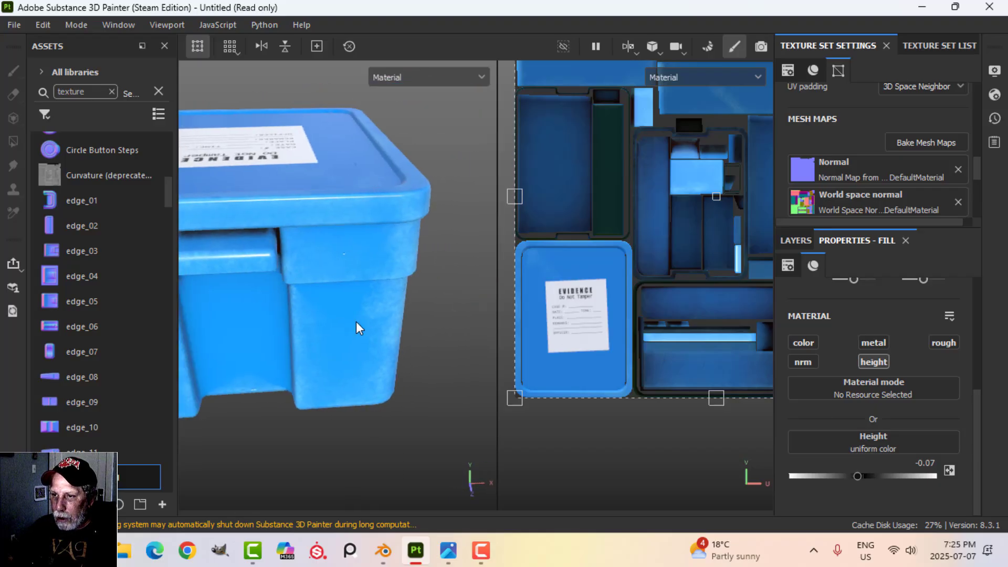
pyautogui.keyDown('alt'); pyautogui.moveTo(356, 321); pyautogui.dragTo(383, 302); pyautogui.keyUp('alt')
pyautogui.keyDown('alt'); pyautogui.moveTo(383, 302); pyautogui.dragTo(380, 316, button='middle'); pyautogui.keyUp('alt')
pyautogui.keyDown('alt'); pyautogui.moveTo(278, 257); pyautogui.dragTo(349, 321); pyautogui.keyUp('alt')
pyautogui.keyDown('alt'); pyautogui.moveTo(348, 322); pyautogui.dragTo(332, 344, button='middle'); pyautogui.keyUp('alt')
pyautogui.keyDown('alt'); pyautogui.moveTo(332, 344); pyautogui.dragTo(546, 288); pyautogui.keyUp('alt')
# Select the label layer and show only the 3D view, framed on the lid's evidence label.
pyautogui.click(795, 240)
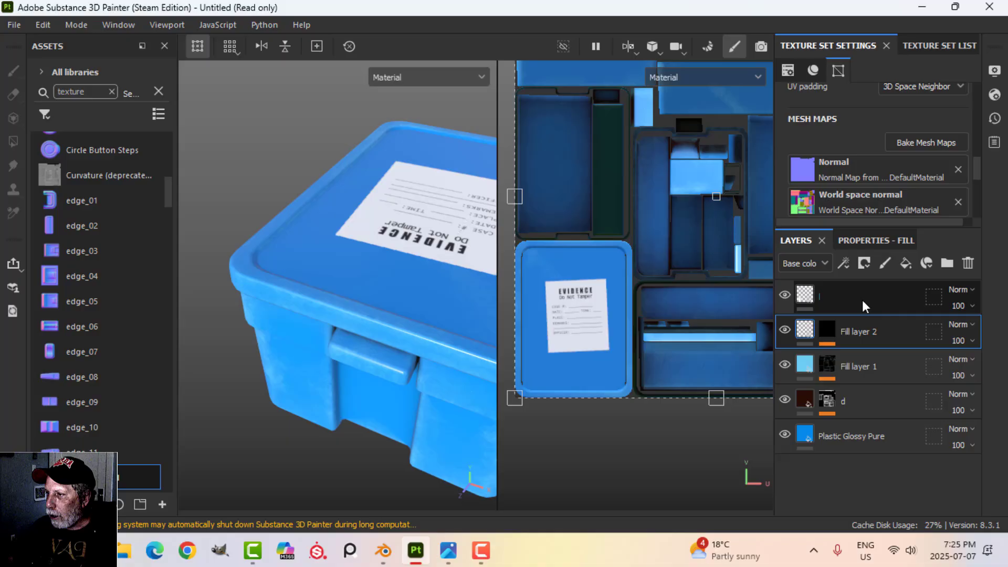
pyautogui.click(813, 295)
pyautogui.keyDown('alt'); pyautogui.moveTo(320, 257); pyautogui.dragTo(336, 279); pyautogui.keyUp('alt')
pyautogui.keyDown('alt'); pyautogui.moveTo(291, 244); pyautogui.dragTo(317, 243); pyautogui.keyUp('alt')
pyautogui.scroll(3, 357, 272)
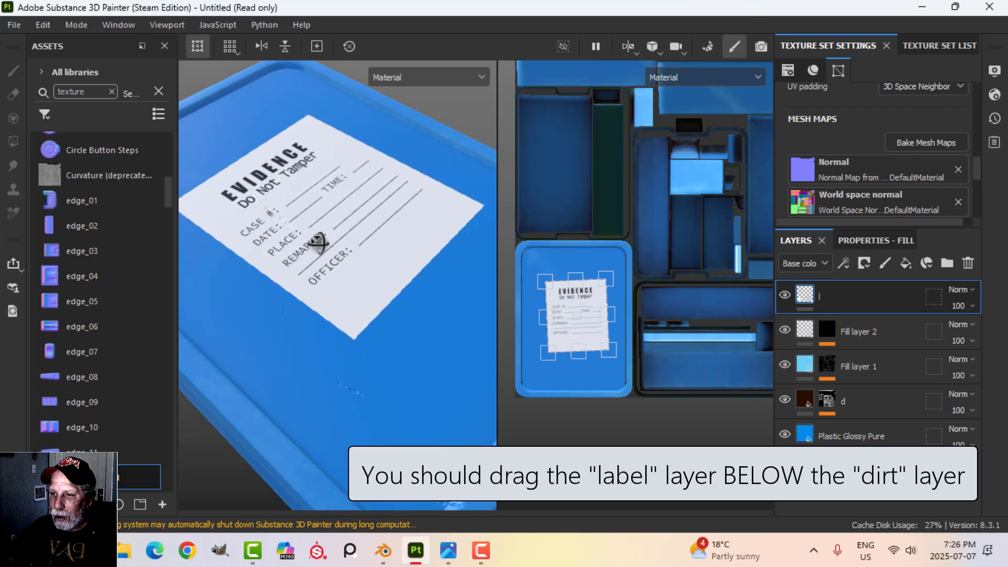
pyautogui.keyDown('alt'); pyautogui.moveTo(378, 284); pyautogui.dragTo(376, 287); pyautogui.keyUp('alt')
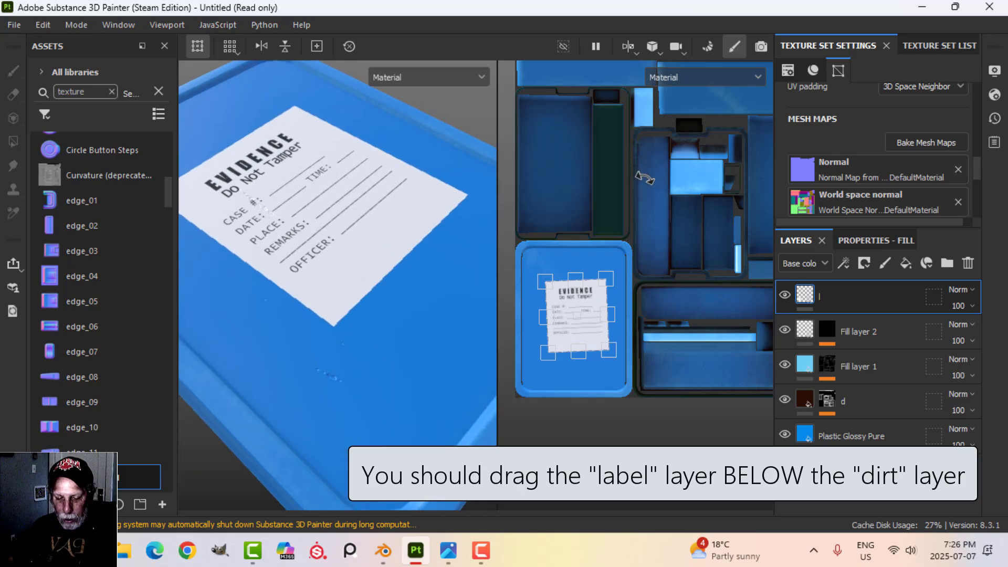
pyautogui.press('F2')
pyautogui.scroll(-5, 551, 278)
pyautogui.keyDown('alt'); pyautogui.moveTo(535, 276); pyautogui.dragTo(464, 240); pyautogui.keyUp('alt')
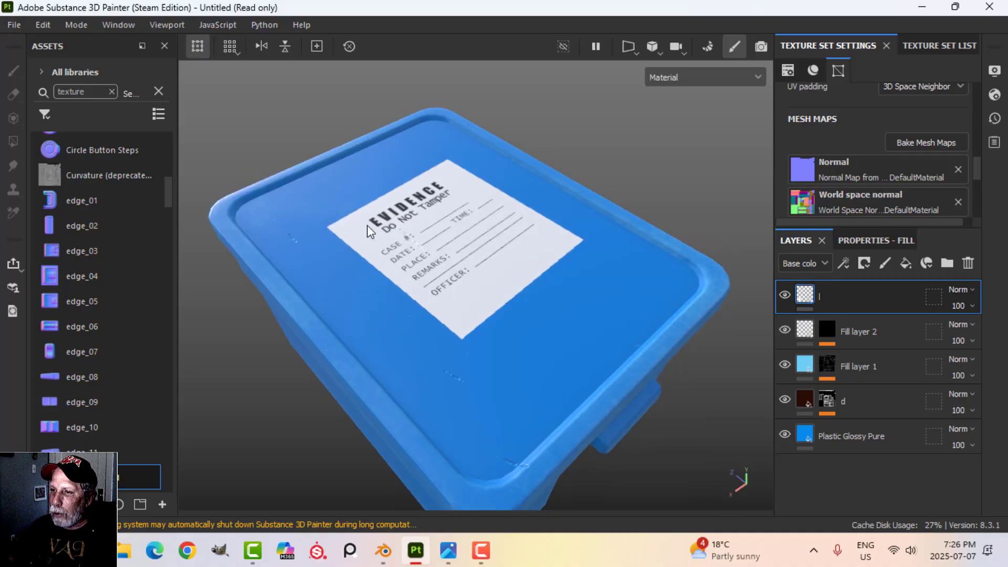
# Add a black mask with a paint effect to the label layer.
pyautogui.click(864, 263)
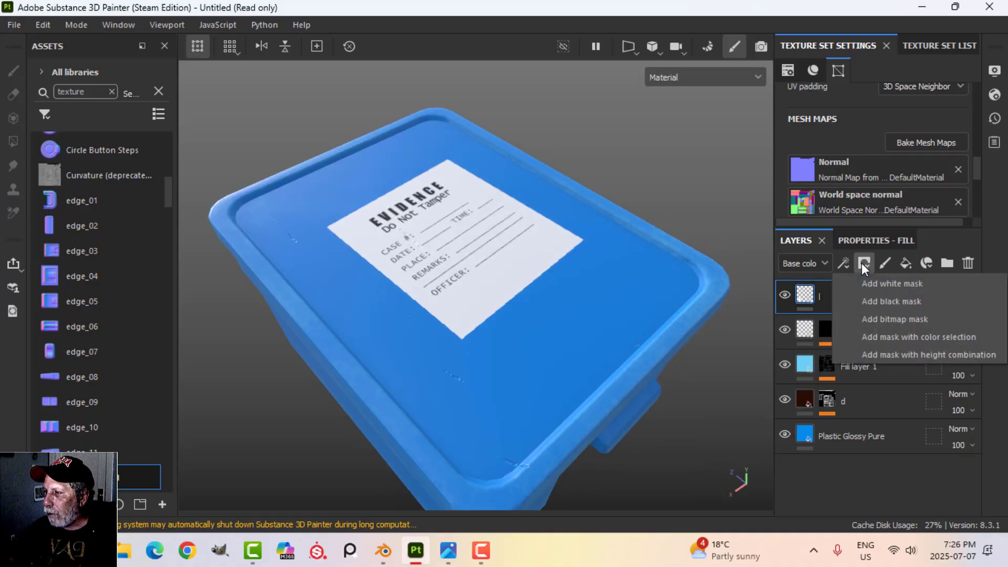
pyautogui.click(881, 300)
pyautogui.click(843, 263)
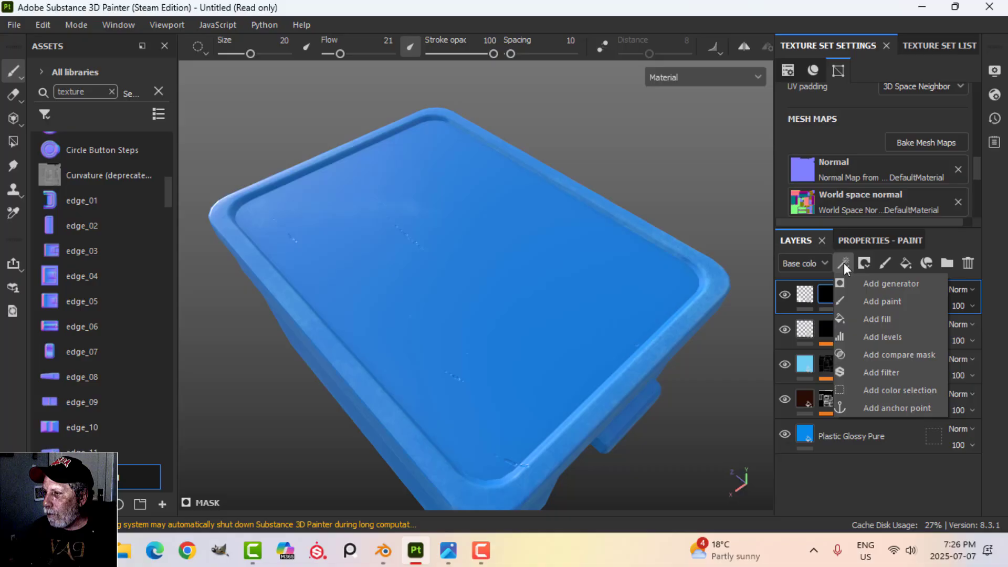
pyautogui.click(879, 298)
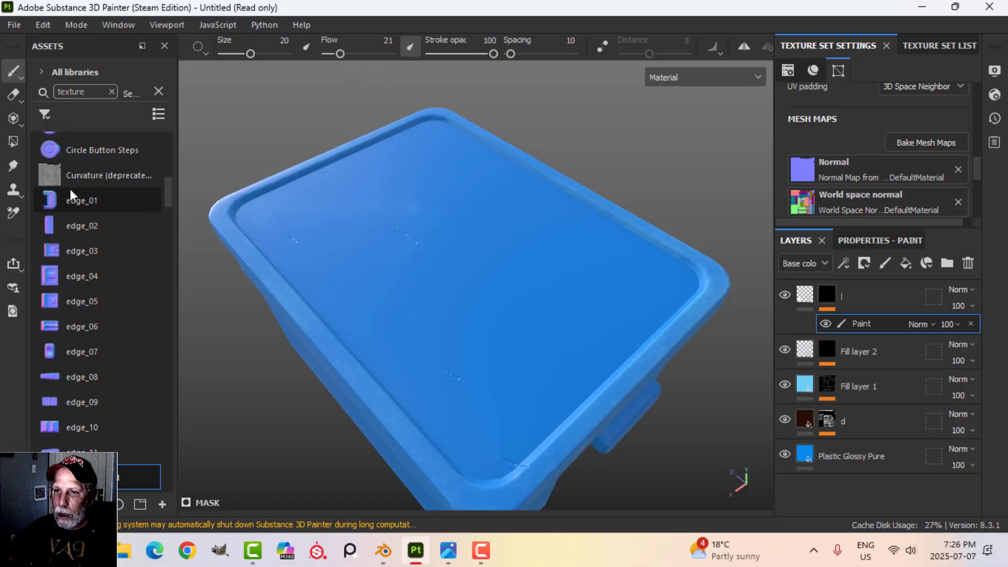
# Filter the assets to brushes, search for "dirt" and select the Dirt 1 brush.
pyautogui.click(112, 93)
pyautogui.click(45, 114)
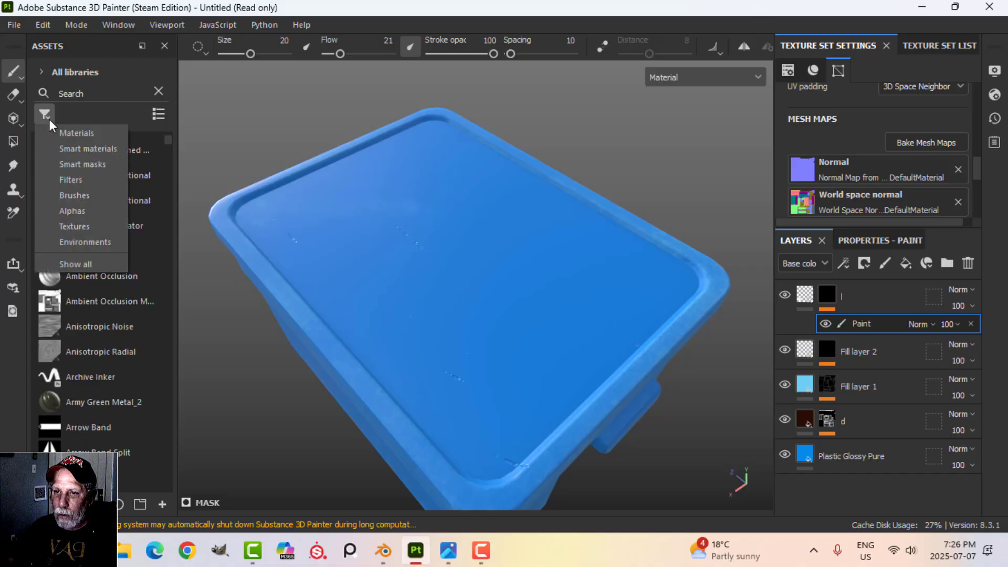
pyautogui.click(87, 198)
pyautogui.scroll(-5, 87, 198)
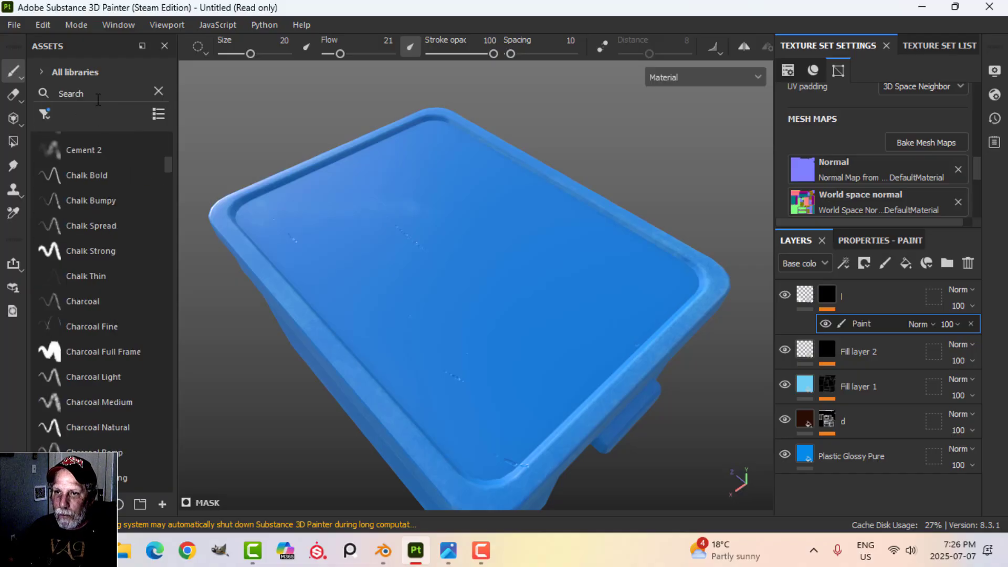
pyautogui.write('dirt')
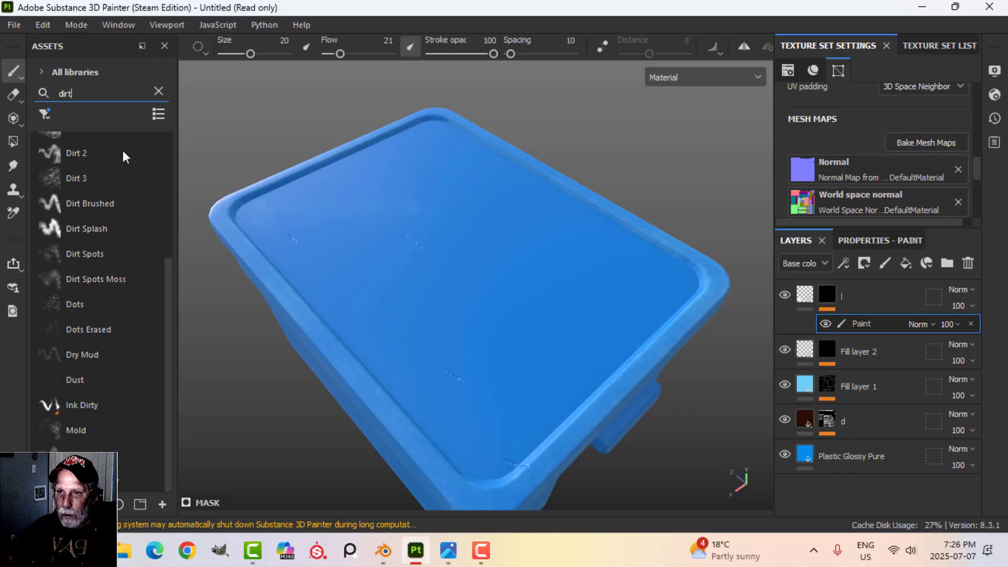
pyautogui.scroll(2, 84, 160)
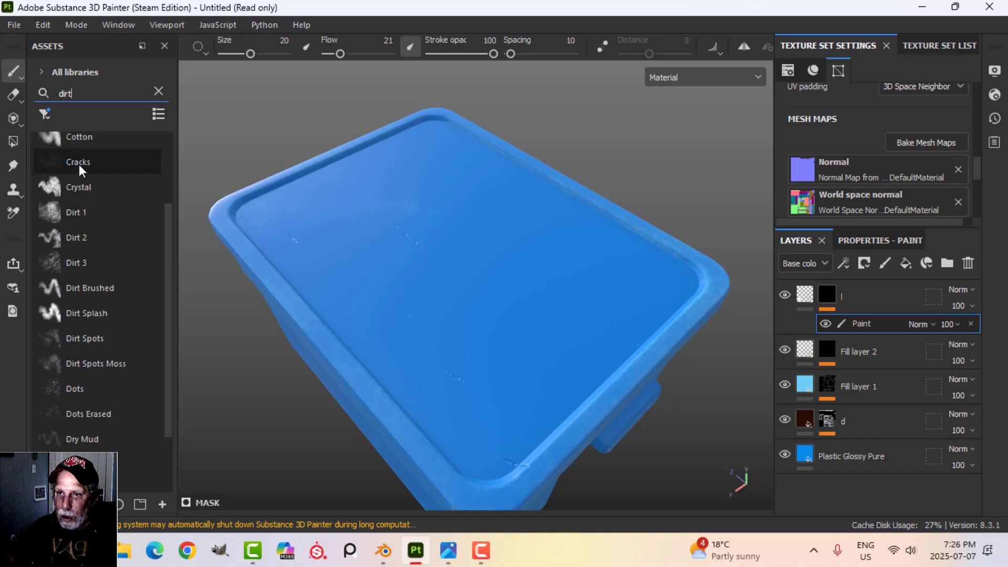
pyautogui.click(87, 211)
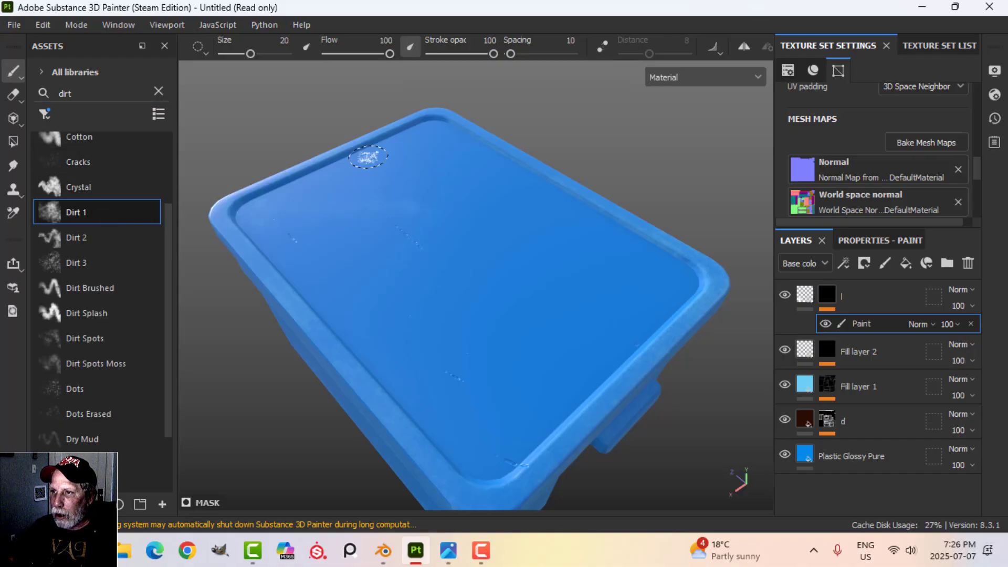
# Paint the label layer's mask with the Dirt 1 brush to reveal the evidence label on the lid with worn, ragged edges.
pyautogui.moveTo(400, 252)
pyautogui.mouseDown()
pyautogui.moveTo(388, 283)
pyautogui.moveTo(445, 299)
pyautogui.moveTo(454, 221)
pyautogui.moveTo(388, 250)
pyautogui.moveTo(357, 238)
pyautogui.moveTo(370, 213)
pyautogui.moveTo(412, 195)
pyautogui.moveTo(375, 203)
pyautogui.moveTo(451, 320)
pyautogui.moveTo(530, 268)
pyautogui.moveTo(544, 246)
pyautogui.moveTo(419, 181)
pyautogui.moveTo(434, 231)
pyautogui.mouseUp()
pyautogui.moveTo(481, 279); pyautogui.dragTo(529, 266)
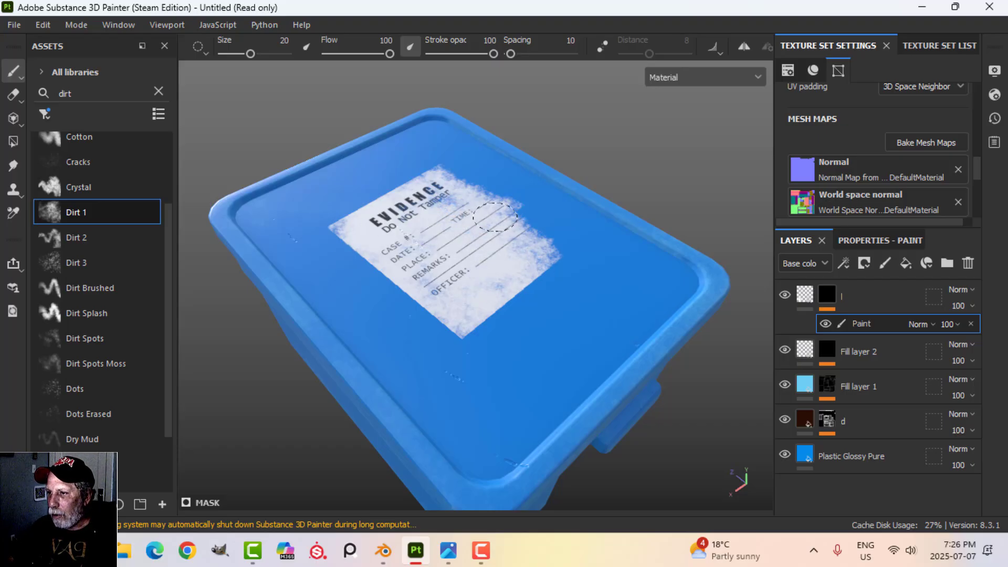
pyautogui.moveTo(495, 216)
pyautogui.mouseDown()
pyautogui.moveTo(508, 181)
pyautogui.moveTo(503, 211)
pyautogui.moveTo(525, 249)
pyautogui.mouseUp()
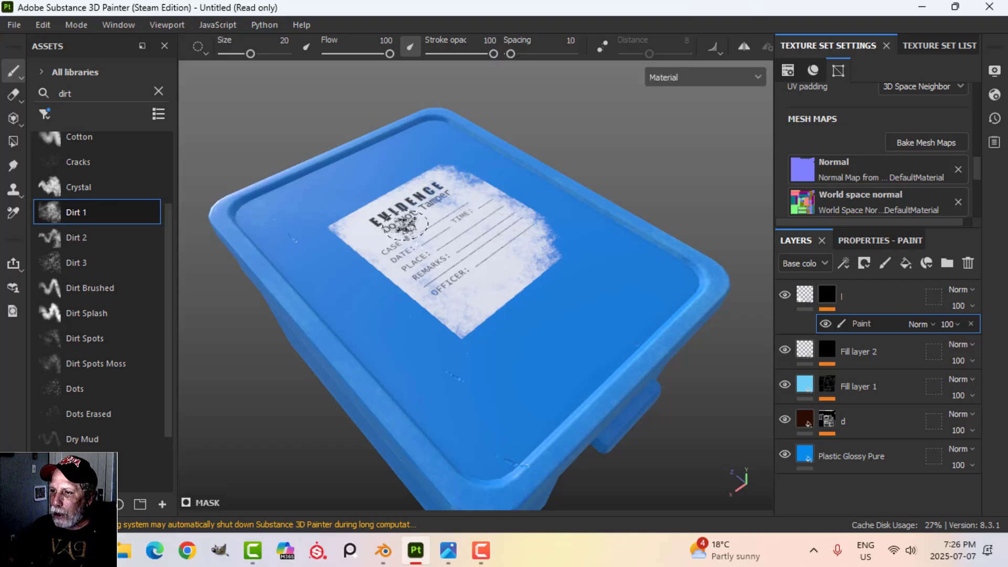
pyautogui.moveTo(358, 218); pyautogui.dragTo(352, 218)
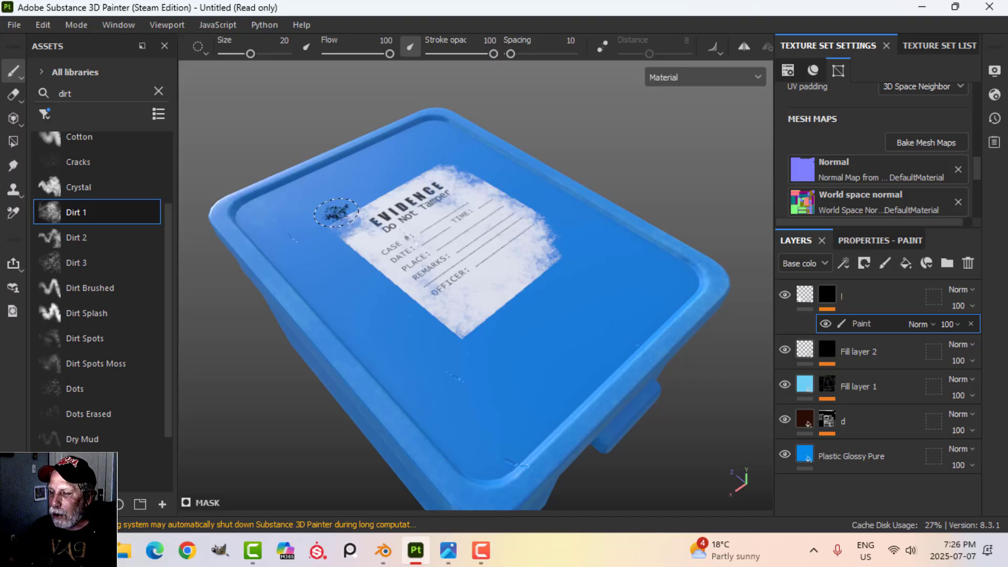
# Set the display's environment map to Atelier and inspect the whole bin under that lighting.
pyautogui.moveTo(471, 256)
pyautogui.keyDown('alt'); pyautogui.mouseDown()
pyautogui.moveTo(506, 234)
pyautogui.moveTo(533, 244)
pyautogui.moveTo(501, 262)
pyautogui.mouseUp(); pyautogui.keyUp('alt')
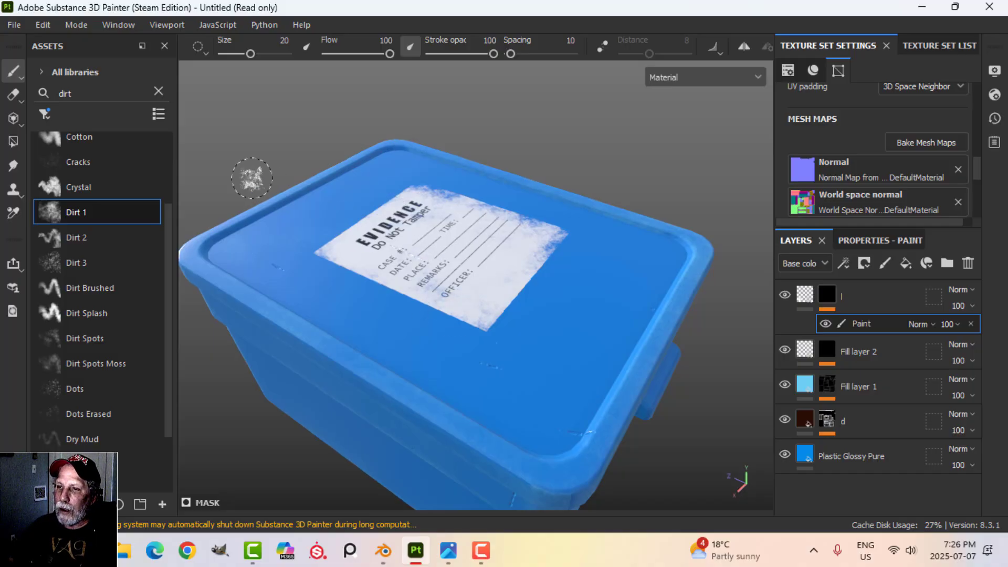
pyautogui.moveTo(493, 235)
pyautogui.keyDown('alt'); pyautogui.mouseDown()
pyautogui.moveTo(579, 288)
pyautogui.moveTo(499, 292)
pyautogui.moveTo(609, 259)
pyautogui.moveTo(401, 235)
pyautogui.moveTo(504, 259)
pyautogui.moveTo(526, 243)
pyautogui.moveTo(522, 268)
pyautogui.mouseUp(); pyautogui.keyUp('alt')
pyautogui.keyDown('alt'); pyautogui.moveTo(626, 290); pyautogui.dragTo(557, 241); pyautogui.keyUp('alt')
pyautogui.press('Tab')
pyautogui.click(995, 167)
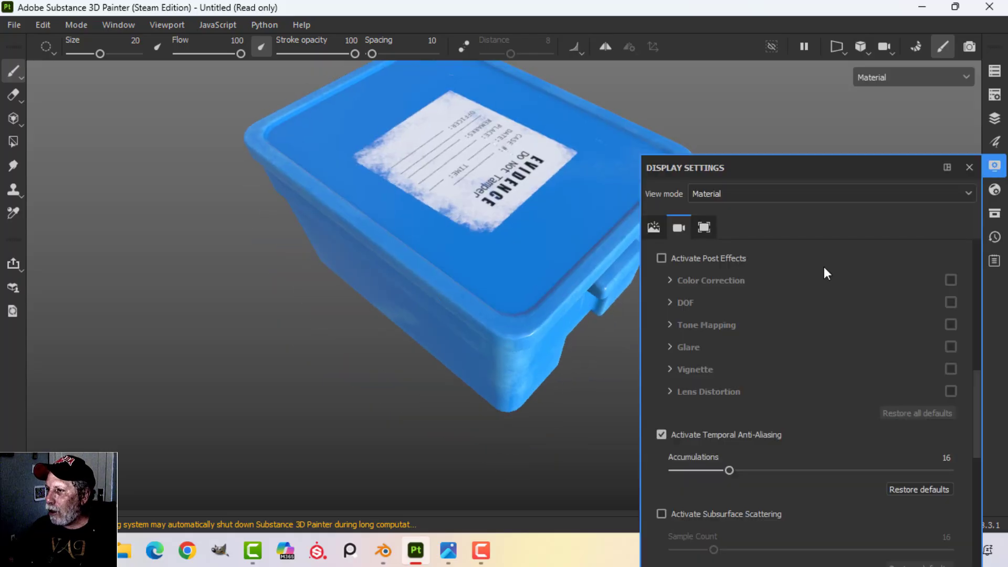
pyautogui.click(654, 228)
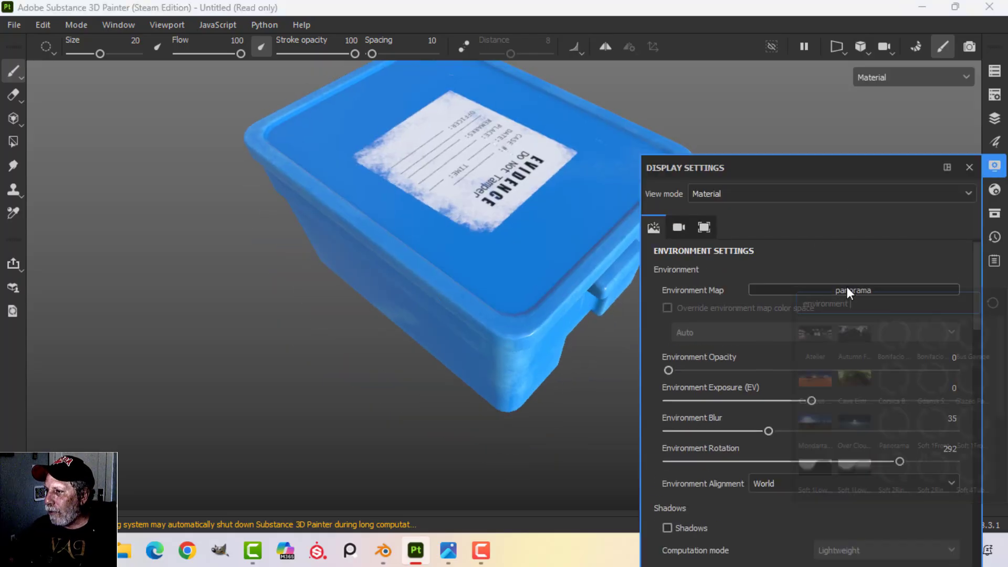
pyautogui.click(846, 288)
pyautogui.click(817, 335)
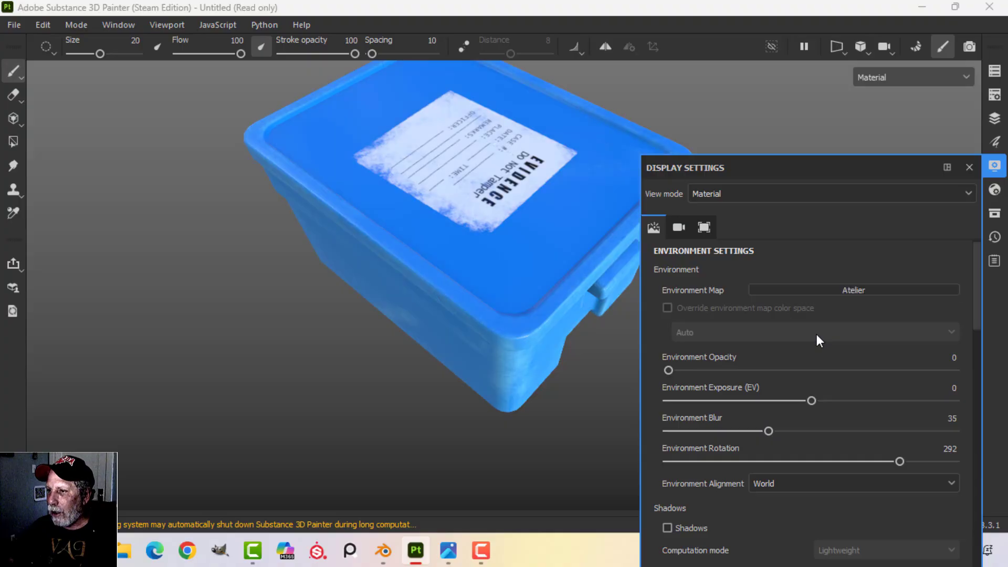
pyautogui.click(994, 166)
pyautogui.moveTo(513, 326)
pyautogui.keyDown('alt'); pyautogui.mouseDown()
pyautogui.moveTo(641, 303)
pyautogui.moveTo(533, 355)
pyautogui.moveTo(482, 254)
pyautogui.moveTo(446, 232)
pyautogui.moveTo(396, 241)
pyautogui.moveTo(369, 273)
pyautogui.moveTo(370, 288)
pyautogui.mouseUp(); pyautogui.keyUp('alt')
pyautogui.moveTo(549, 245)
pyautogui.keyDown('alt'); pyautogui.mouseDown()
pyautogui.moveTo(525, 268)
pyautogui.moveTo(546, 288)
pyautogui.moveTo(489, 276)
pyautogui.moveTo(664, 243)
pyautogui.moveTo(533, 272)
pyautogui.moveTo(515, 301)
pyautogui.moveTo(553, 319)
pyautogui.moveTo(478, 304)
pyautogui.moveTo(509, 329)
pyautogui.moveTo(517, 319)
pyautogui.mouseUp(); pyautogui.keyUp('alt')
pyautogui.press('Tab')
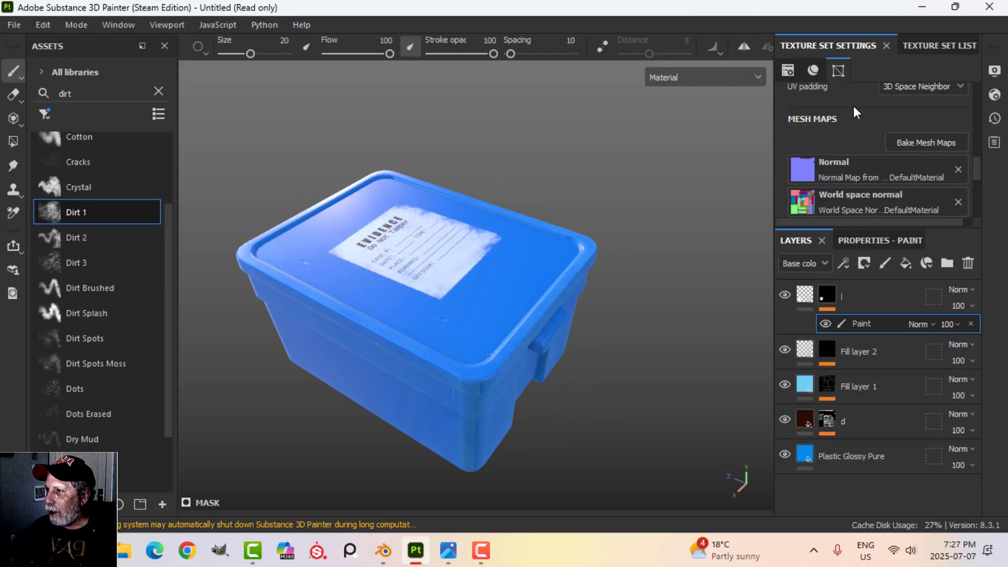
# Rename the bin's texture set as Crate.
pyautogui.click(918, 47)
pyautogui.doubleClick(829, 85)
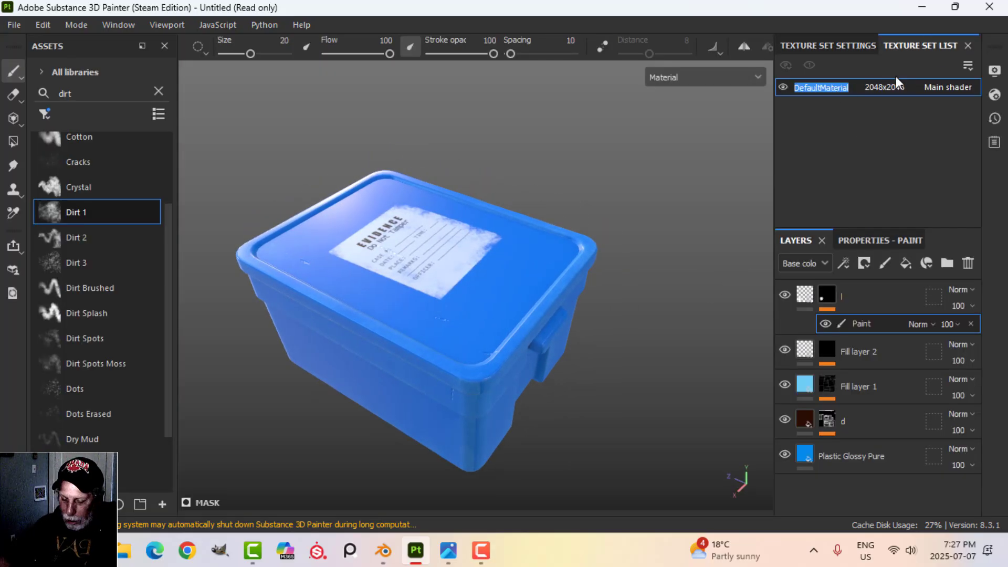
pyautogui.write('Crate')
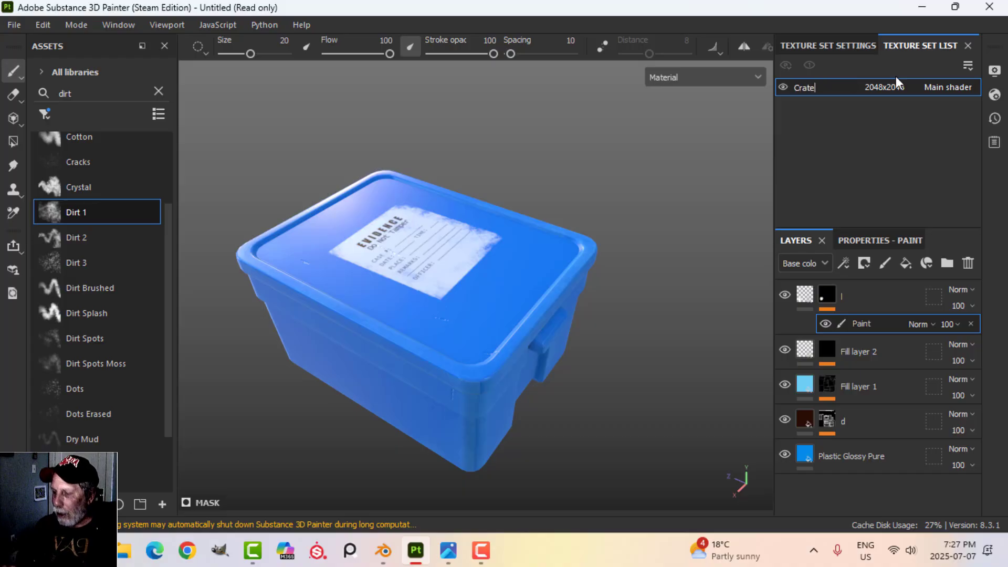
pyautogui.press('Return')
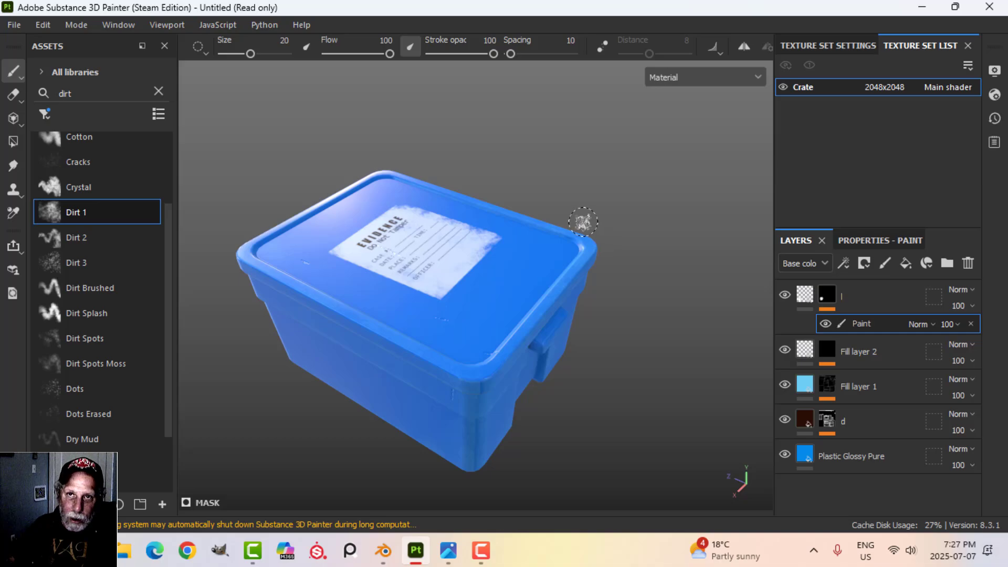
pyautogui.keyDown('alt'); pyautogui.moveTo(458, 301); pyautogui.dragTo(562, 273); pyautogui.keyUp('alt')
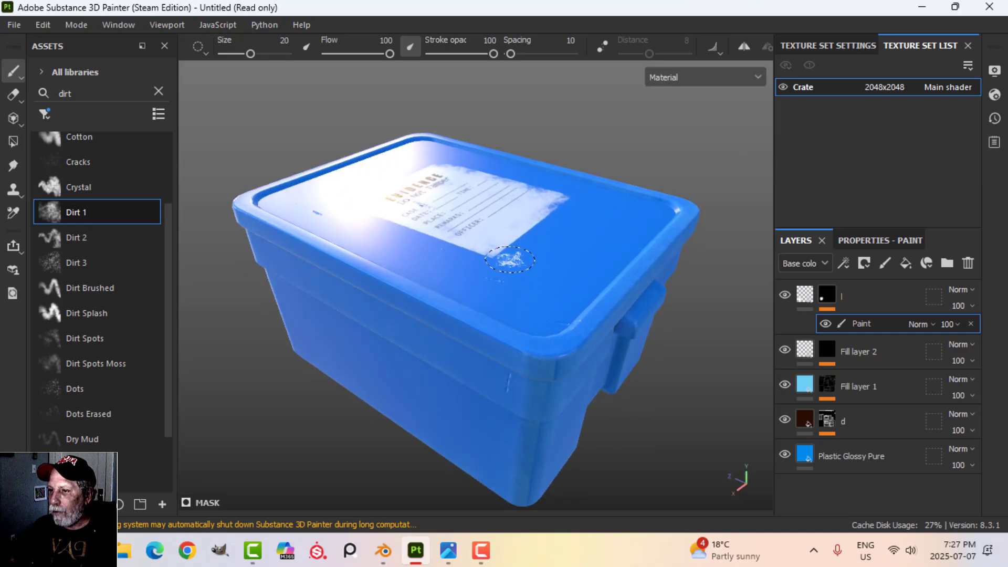